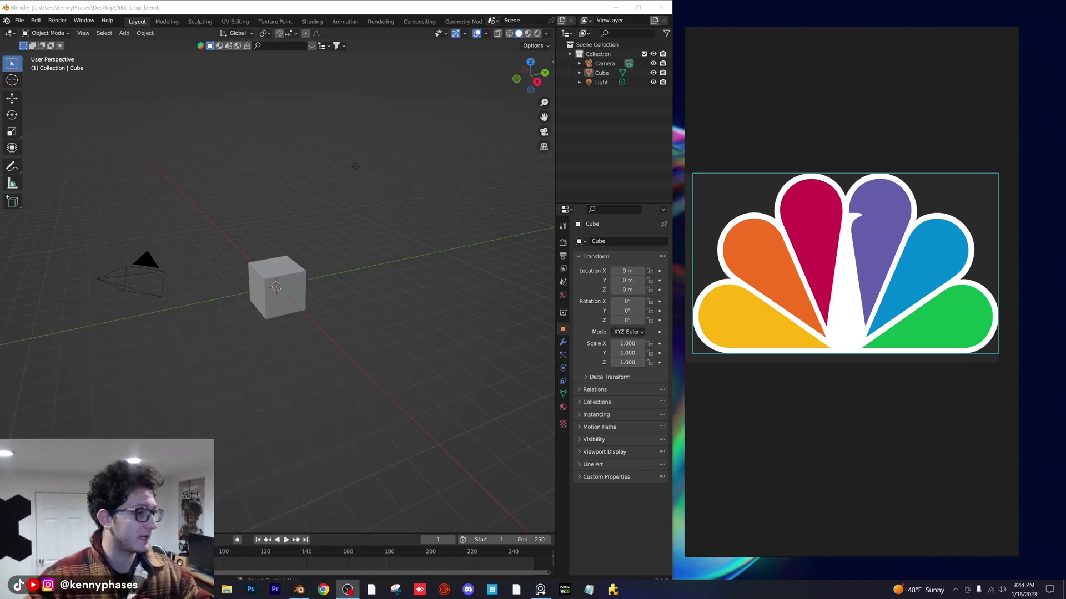
Delete the default cube and the light from the scene, keeping only the camera
click(237, 198)
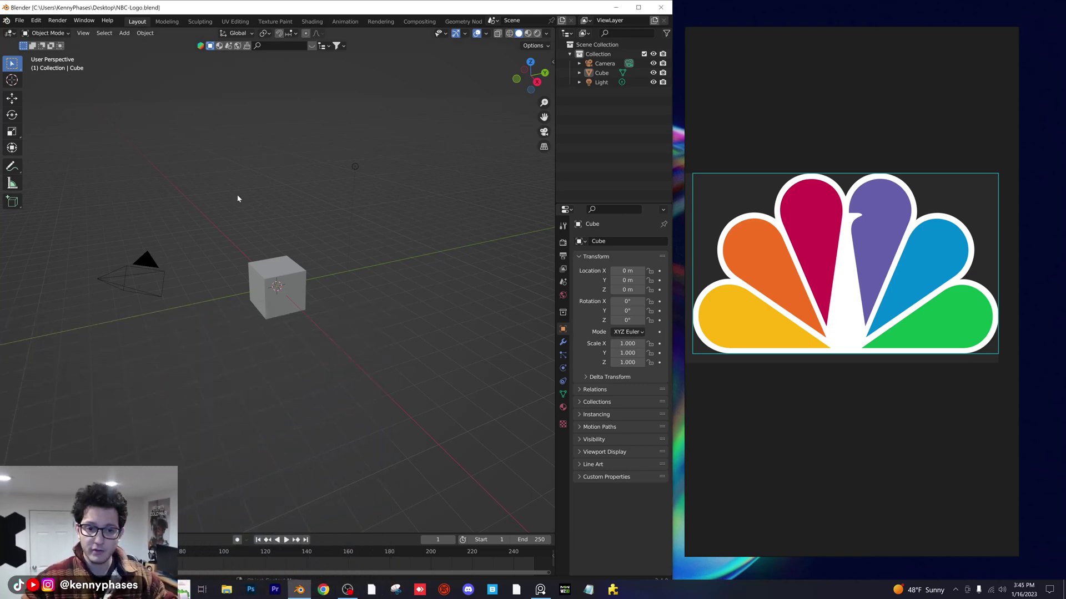
middle_drag(236, 189, 284, 233)
click(293, 274)
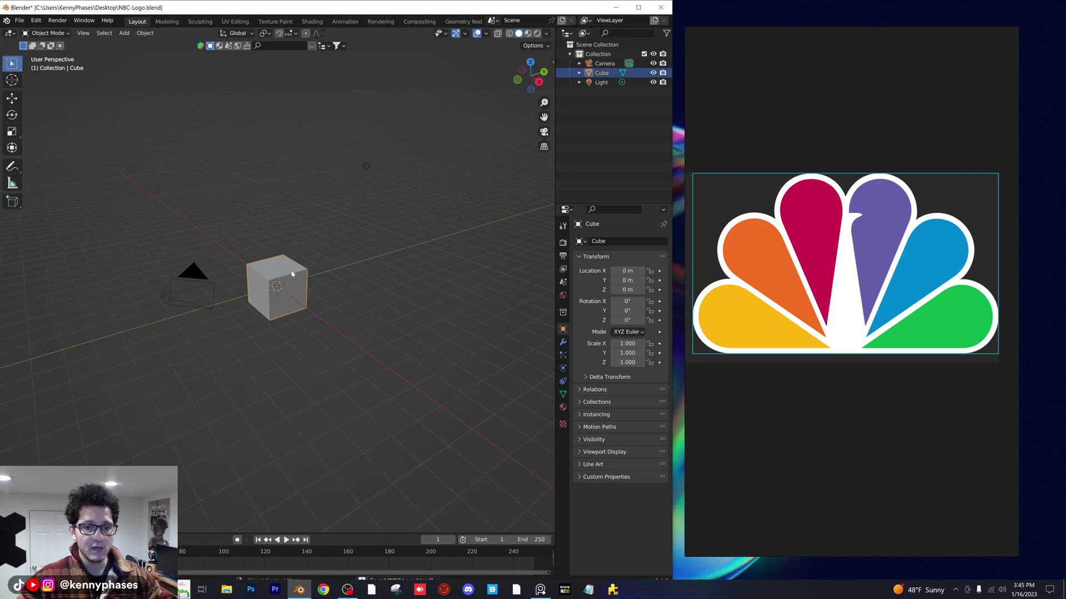
key(x)
click(290, 270)
click(365, 167)
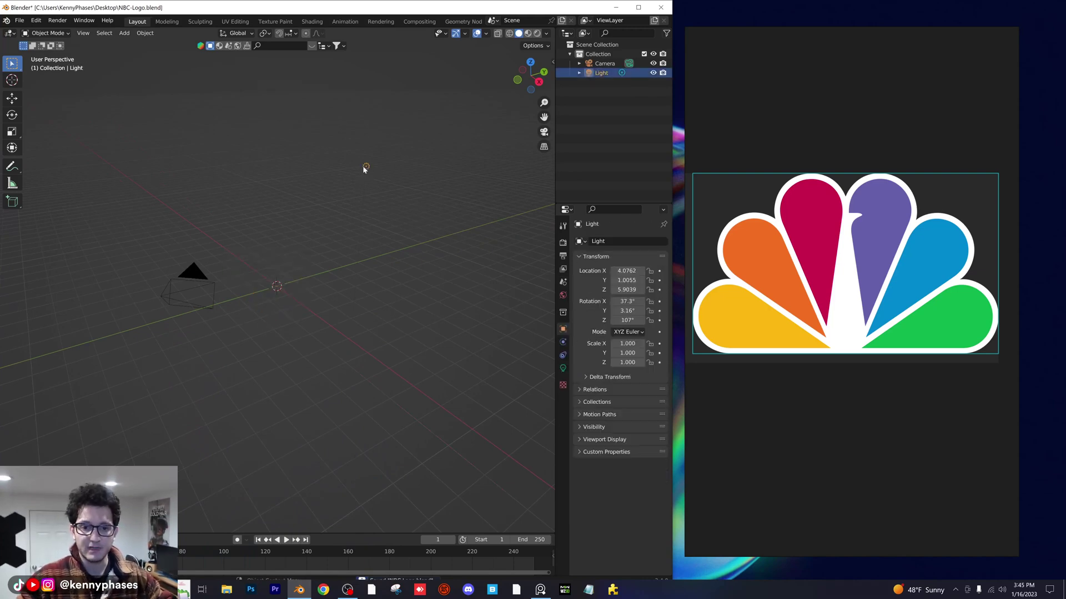
key(x)
click(364, 170)
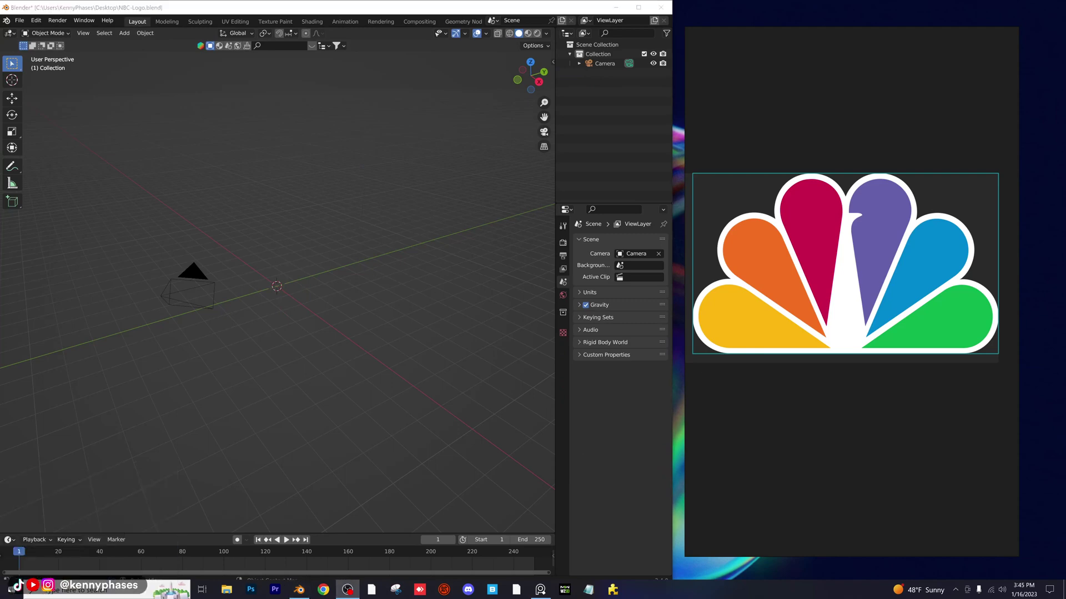
Import the 1200px NBC Peacock 1986 picture from the Downloads folder as an image plane
click(283, 204)
scroll(326, 267, up, 1)
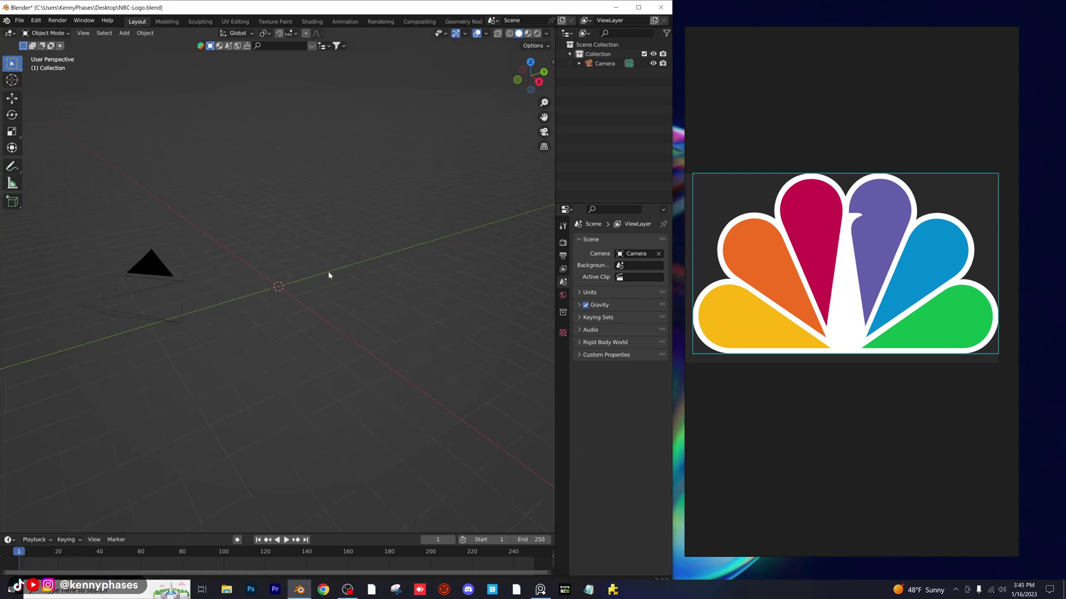
shift+middle_drag(328, 272, 332, 275)
click(122, 33)
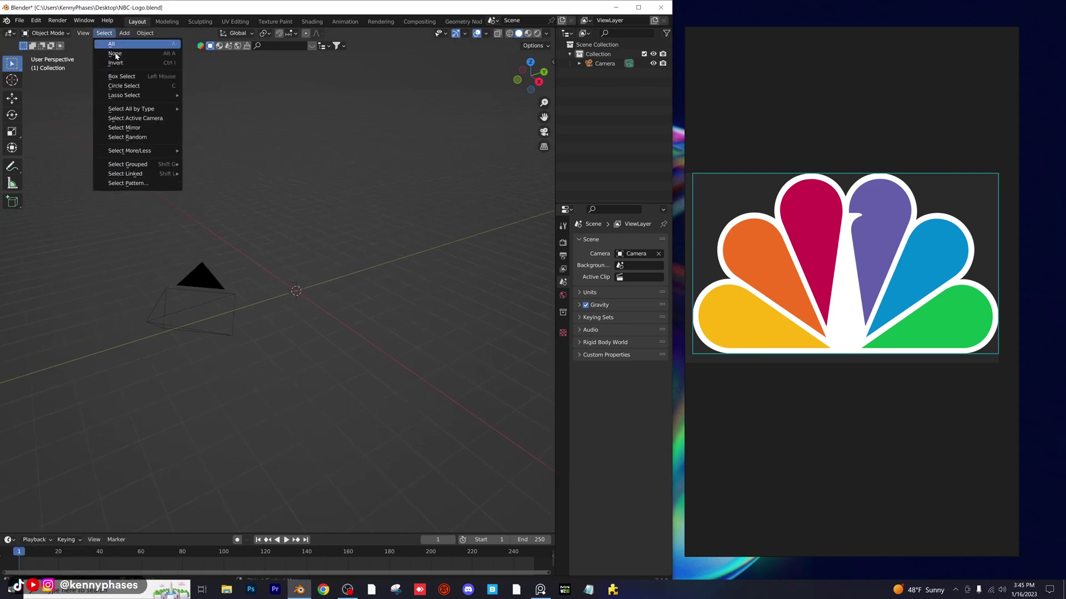
mouse_move(194, 146)
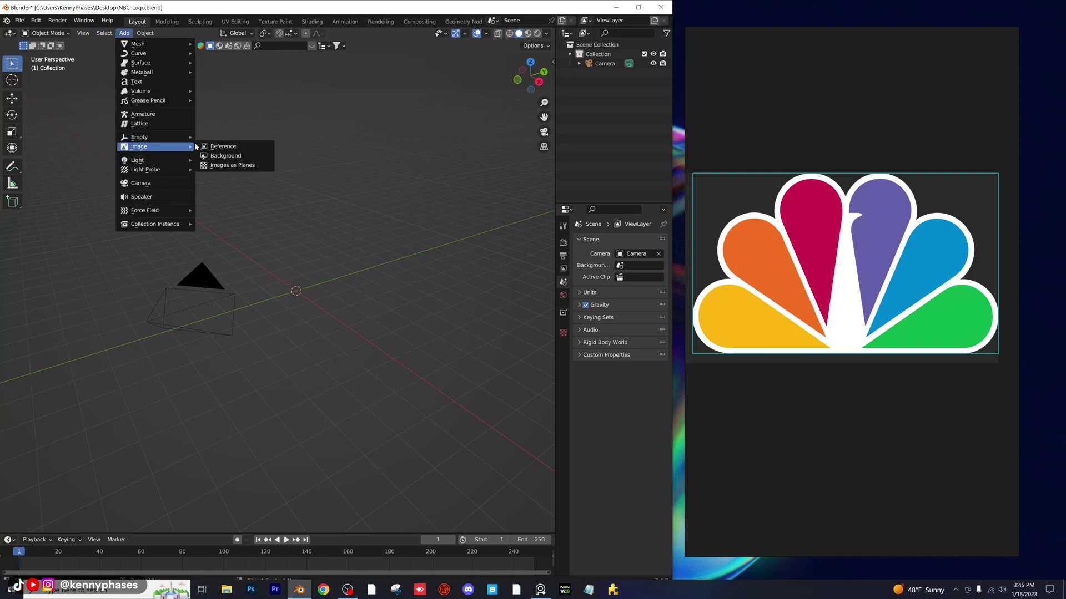
click(233, 165)
click(51, 248)
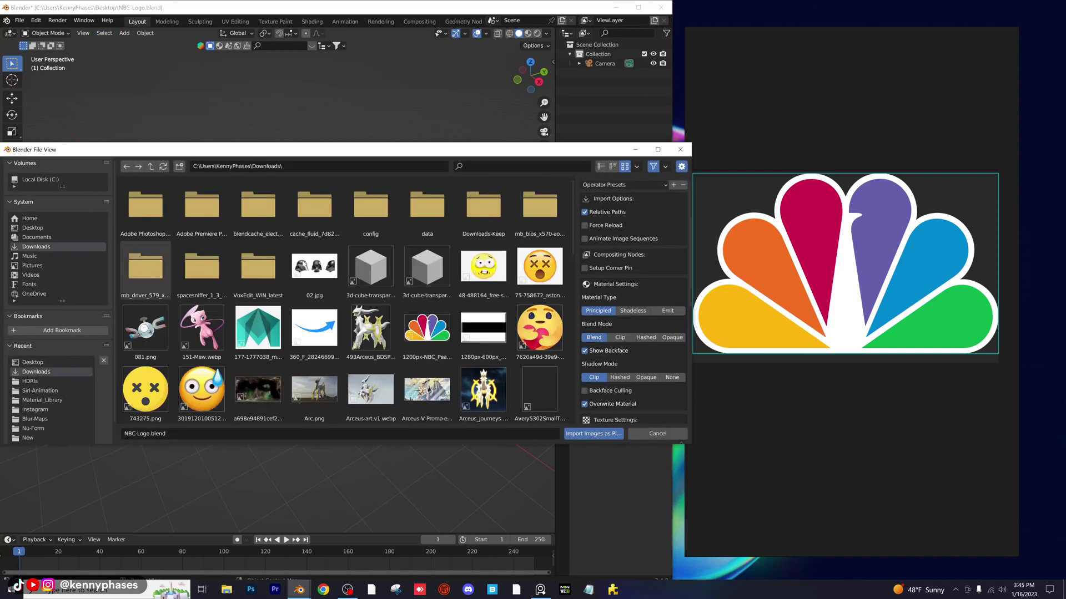
click(206, 330)
key(Return)
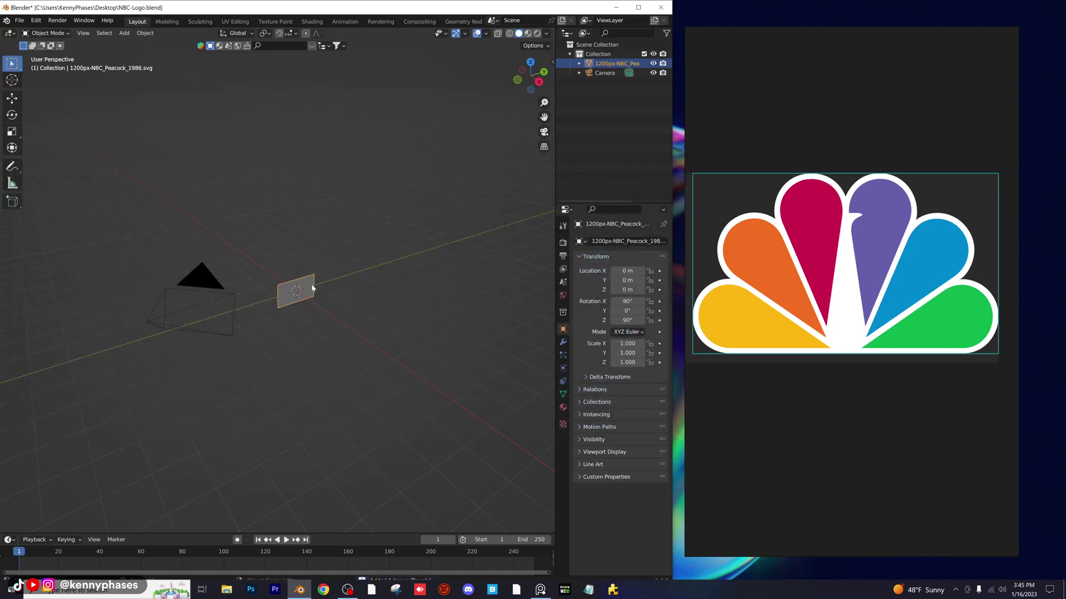
Show the viewport in Rendered shading and brighten the world background color to white
click(537, 33)
middle_drag(350, 315, 379, 302)
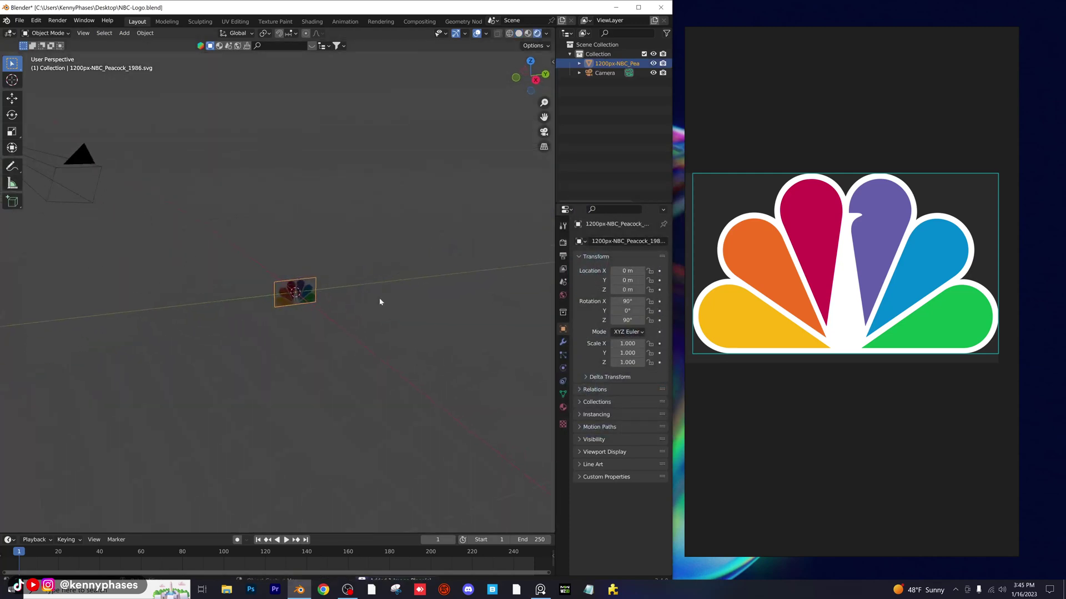
click(563, 296)
click(636, 304)
drag(645, 269, 683, 269)
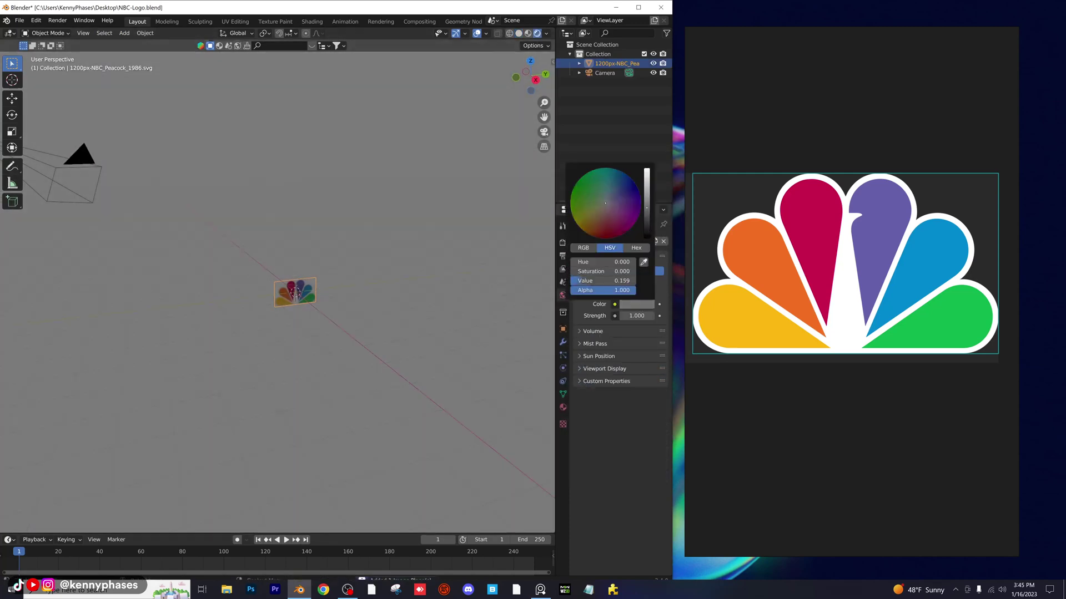
In right orthographic view, raise the logo plane along Z until its lower edge rests on the ground line
middle_drag(313, 288, 369, 257)
click(534, 81)
scroll(317, 304, up, 6)
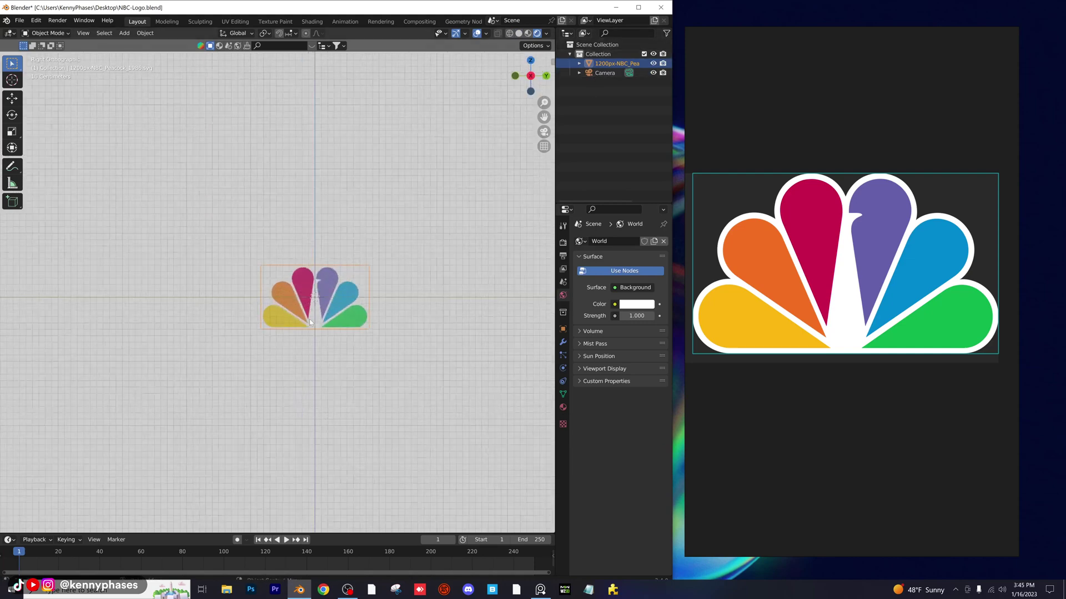
key(g)
key(z)
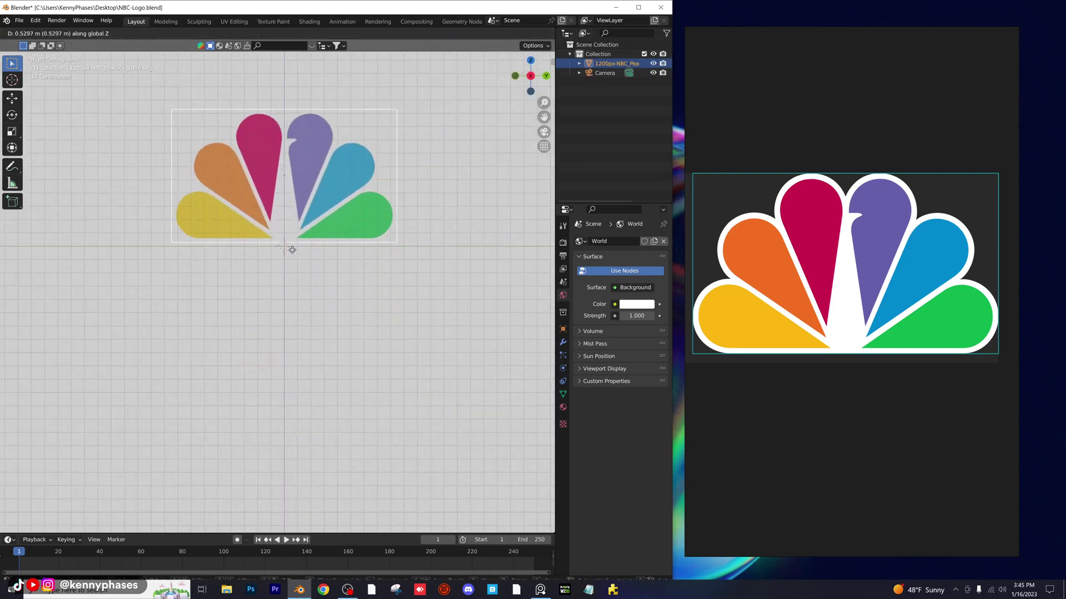
click(288, 249)
scroll(288, 249, up, 2)
shift+middle_drag(303, 240, 296, 335)
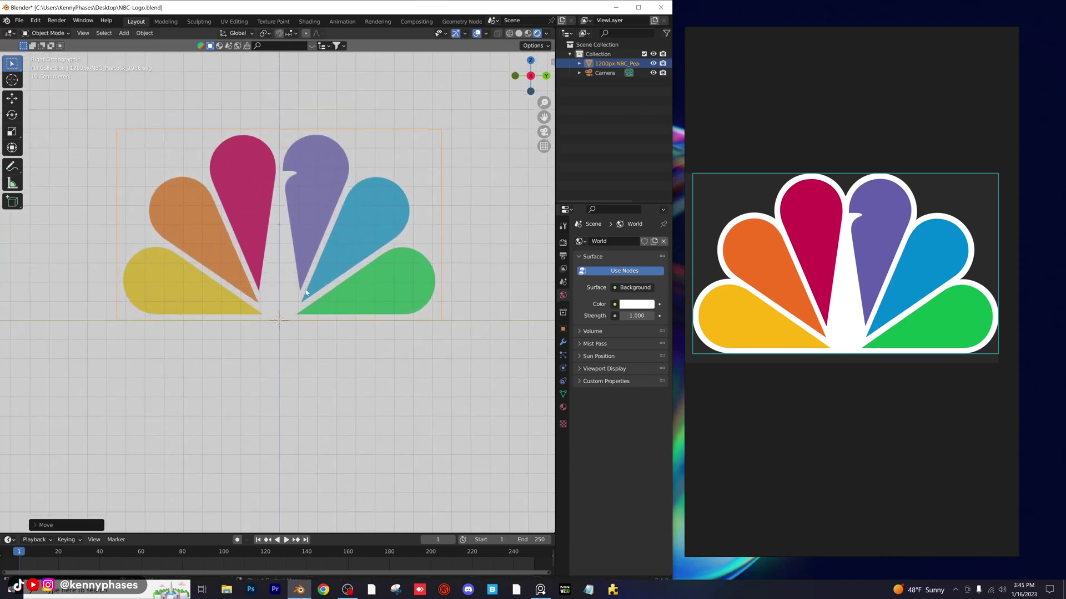
Add a mesh cube and scale it down to about 0.133
click(124, 33)
mouse_move(132, 43)
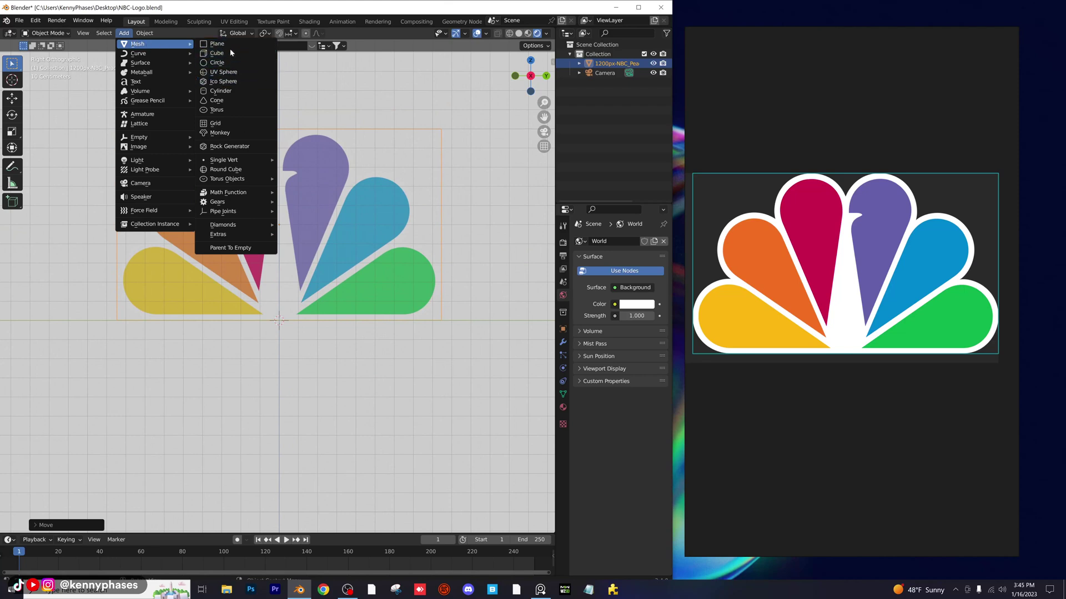
click(216, 53)
scroll(389, 267, down, 1)
key(s)
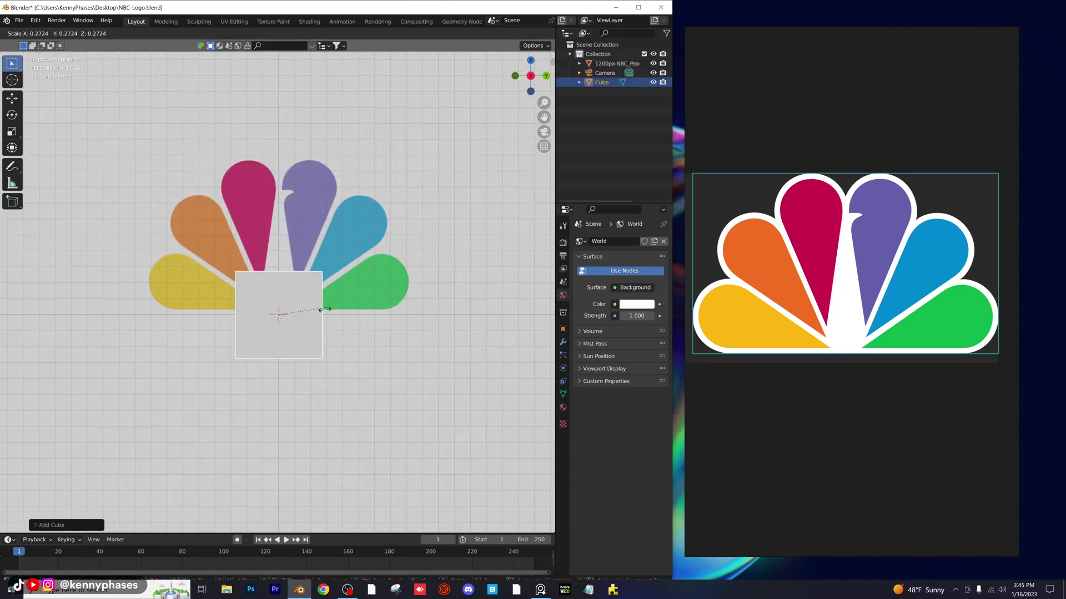
click(297, 320)
Move the small cube over the rounded end of the green feather, at about Y 0.64 m, Z 0.2 m
key(g)
click(387, 286)
scroll(386, 287, up, 3)
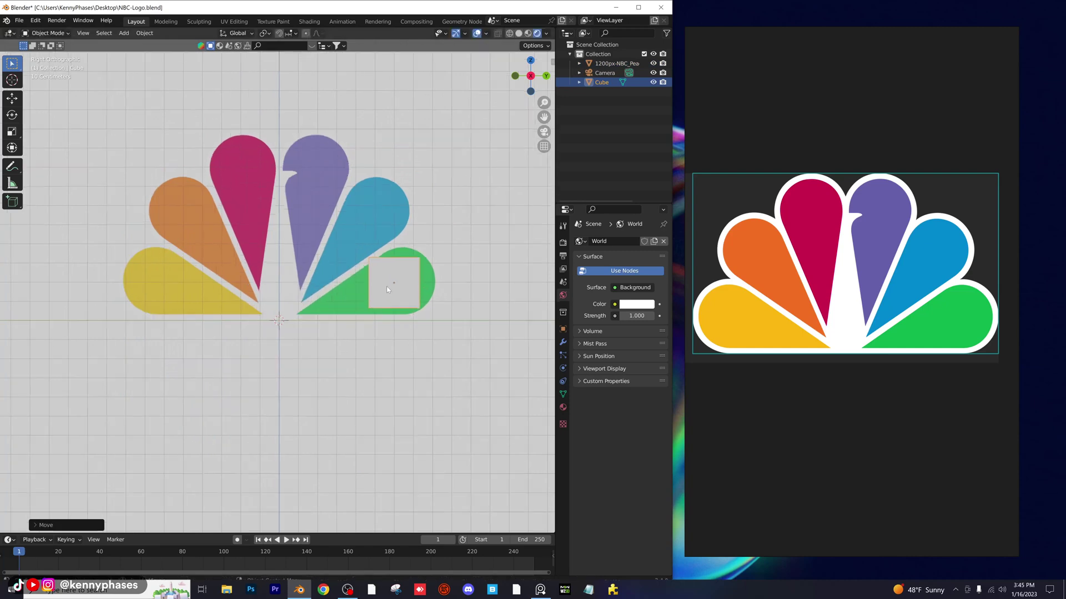
scroll(375, 272, up, 2)
shift+middle_drag(375, 262, 329, 264)
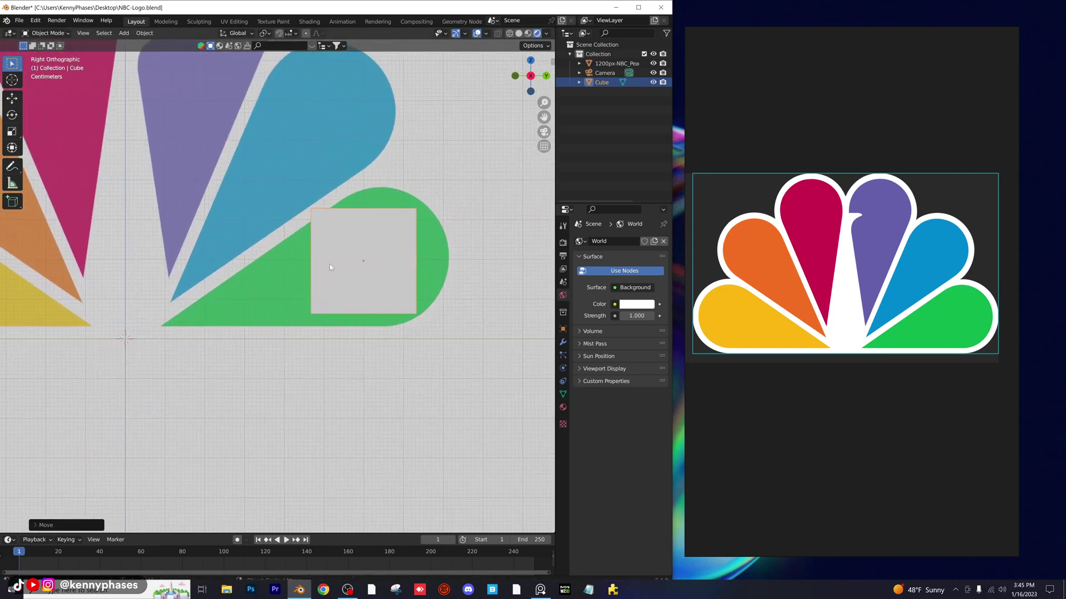
key(g)
click(369, 268)
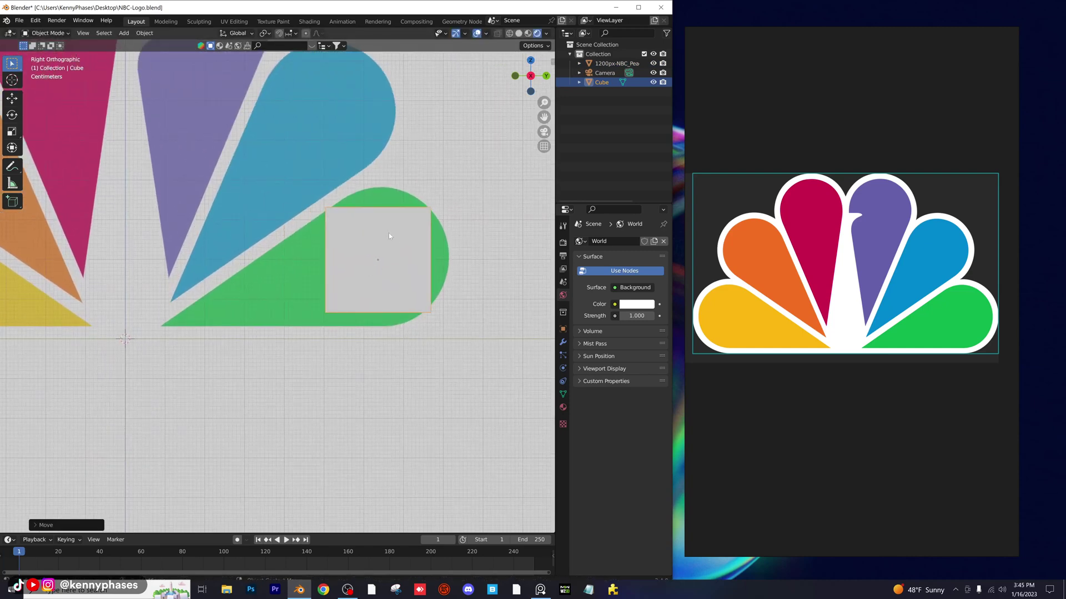
Bring the cube in front of the logo plane by setting its X location to 0.21 m
middle_drag(388, 236, 417, 289)
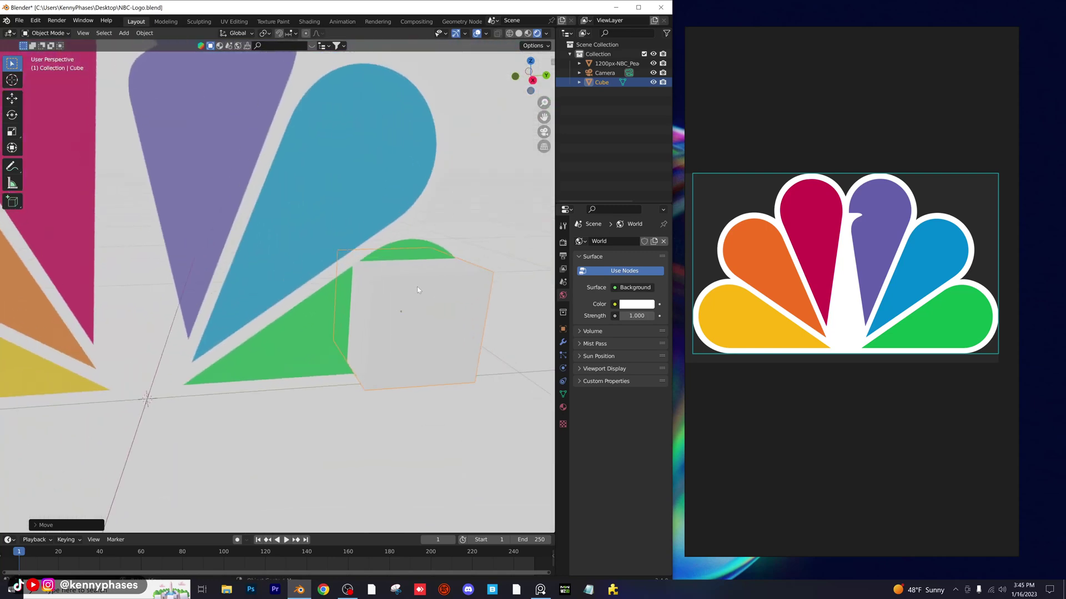
key(n)
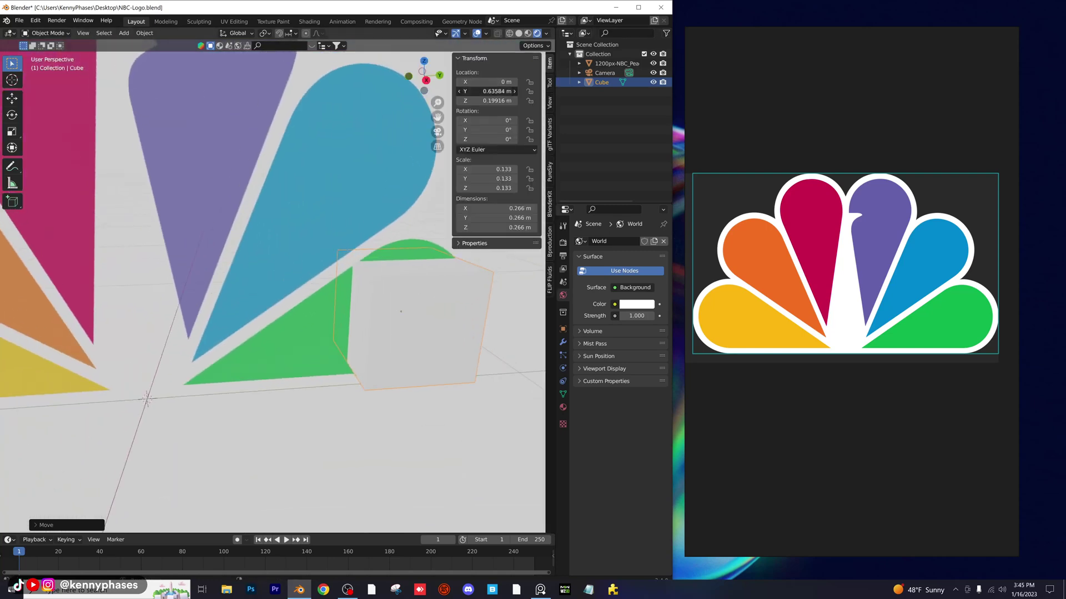
mouse_move(489, 81)
mouse_down()
mouse_move(527, 81)
mouse_move(502, 82)
mouse_up()
Add a mesh plane as a floor under the logo and scale it up to about 3.14
scroll(278, 241, down, 5)
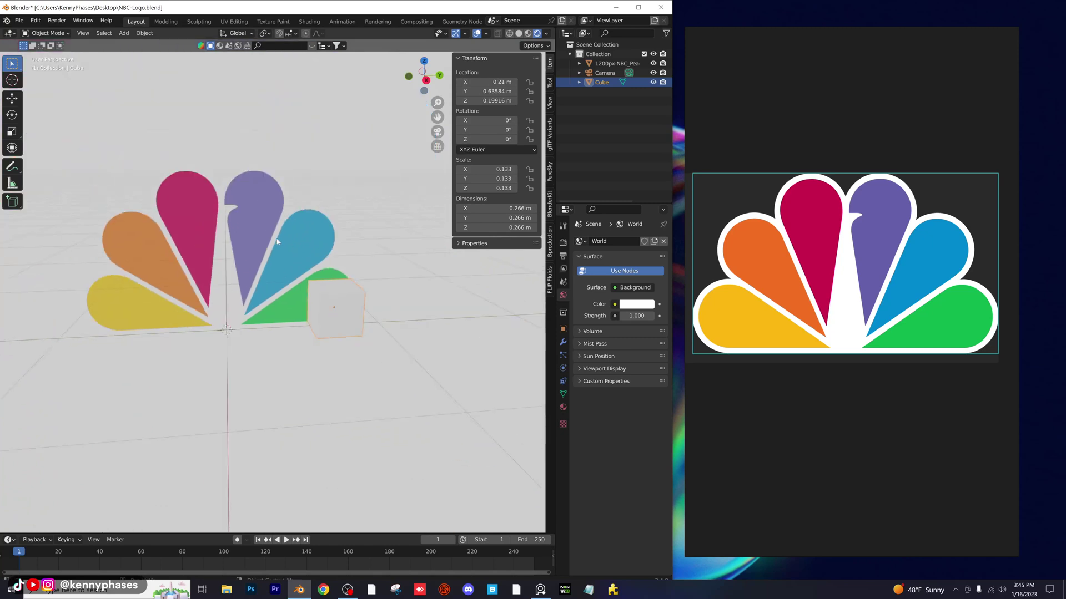
click(123, 33)
mouse_move(131, 43)
click(220, 45)
scroll(267, 277, down, 3)
key(s)
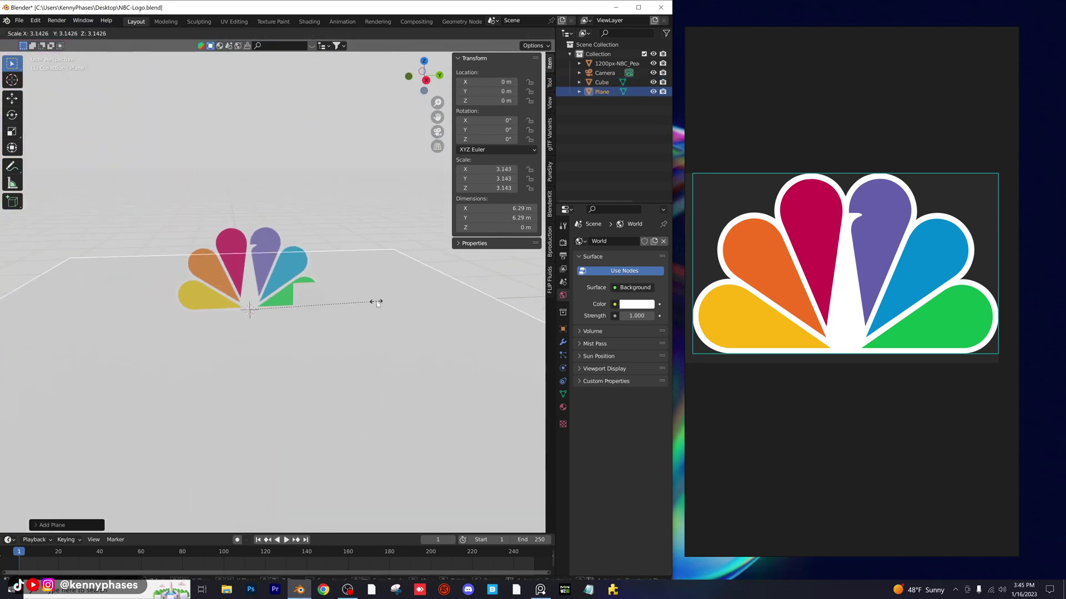
click(376, 303)
Give the floor plane a new material and darken its base color to near black
click(562, 407)
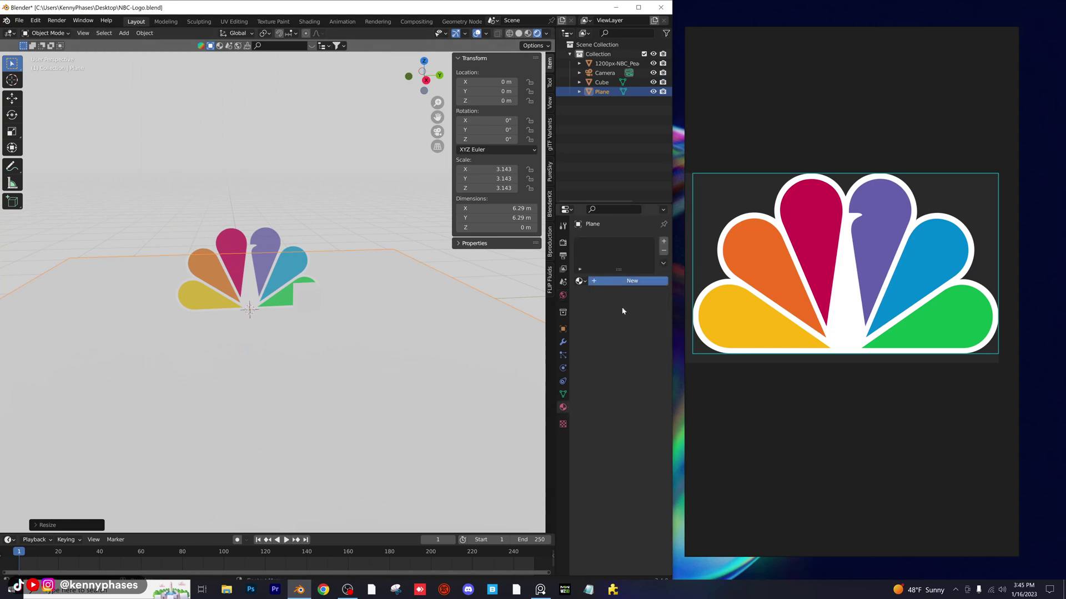
click(624, 278)
click(637, 380)
drag(646, 296, 646, 305)
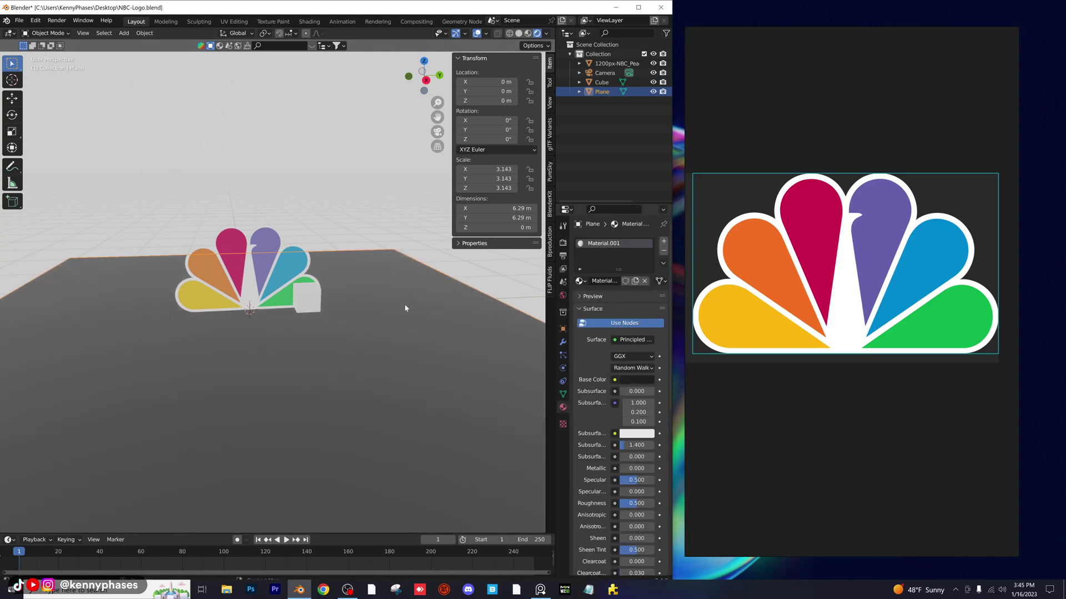
Select the cube in front of the green feather and display the viewport in Material Preview shading
scroll(404, 304, up, 4)
click(425, 80)
scroll(291, 265, up, 2)
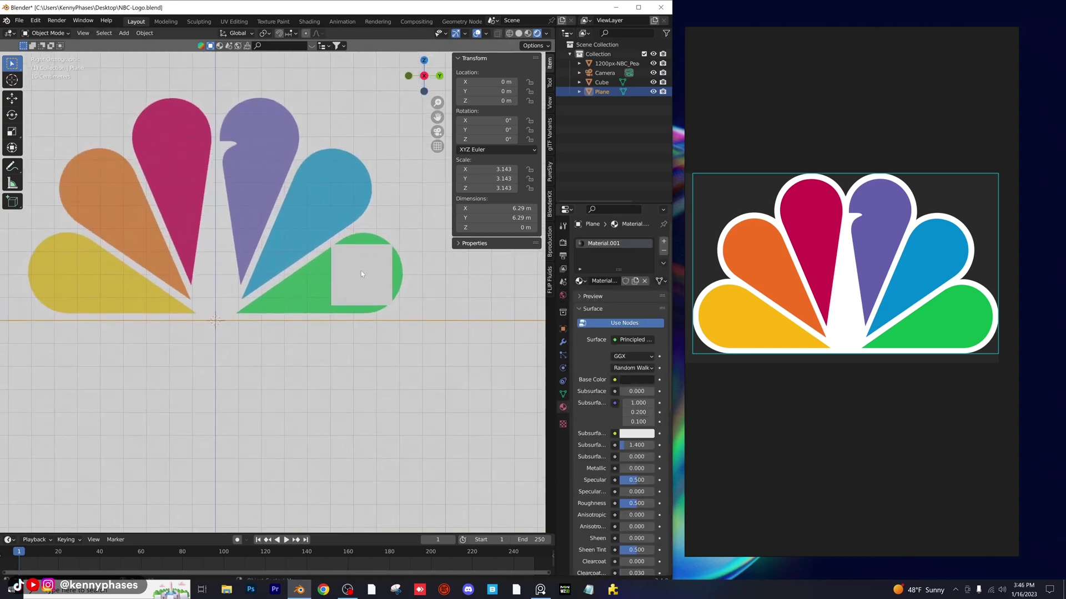
click(357, 288)
scroll(357, 288, up, 3)
scroll(381, 268, down, 1)
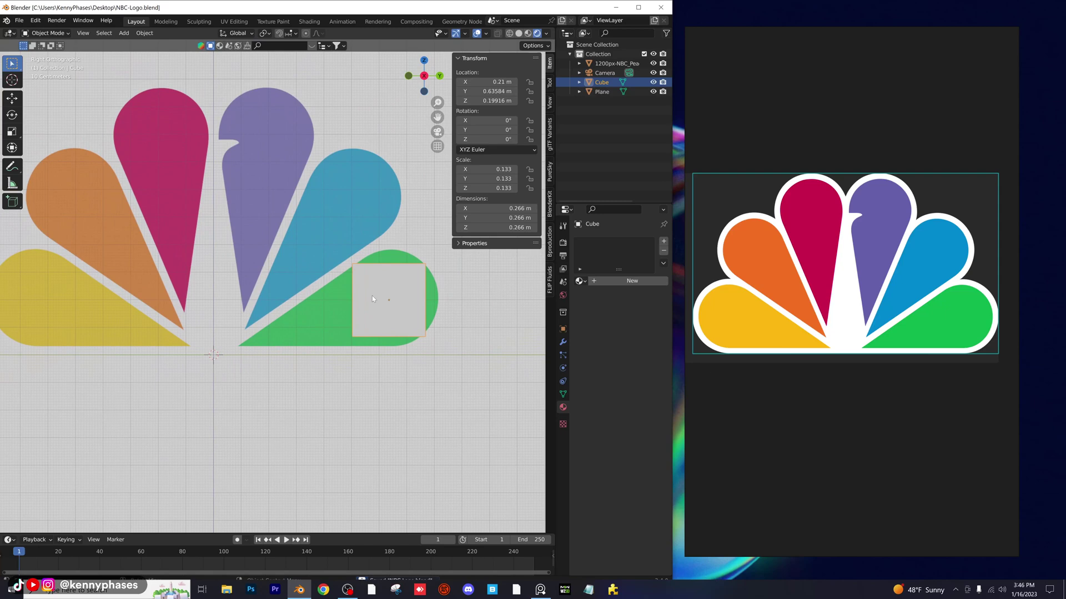
scroll(423, 289, up, 1)
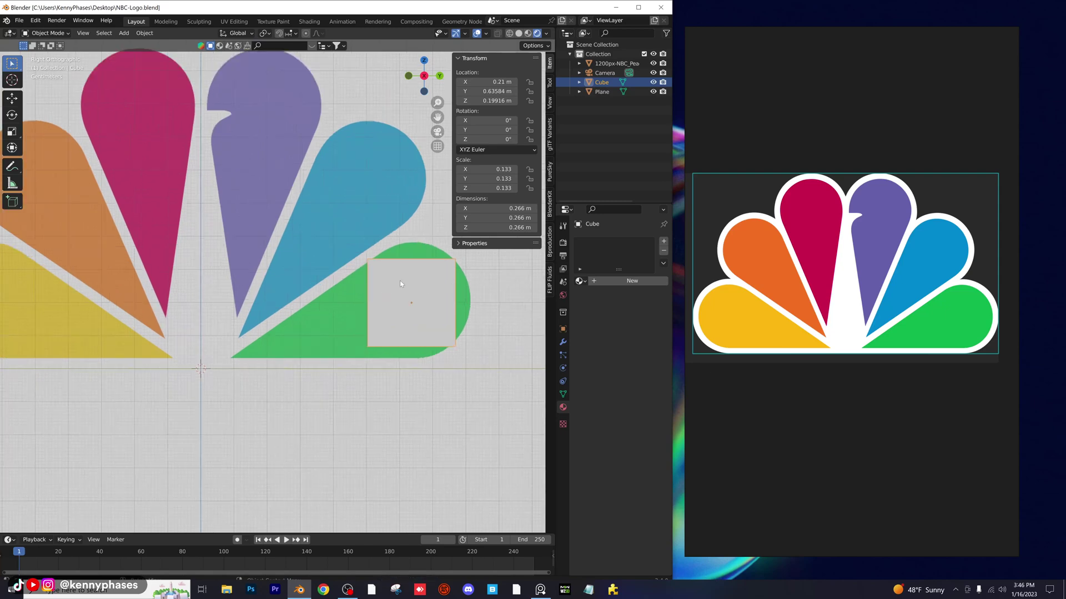
middle_drag(407, 288, 363, 304)
click(518, 32)
scroll(356, 308, down, 4)
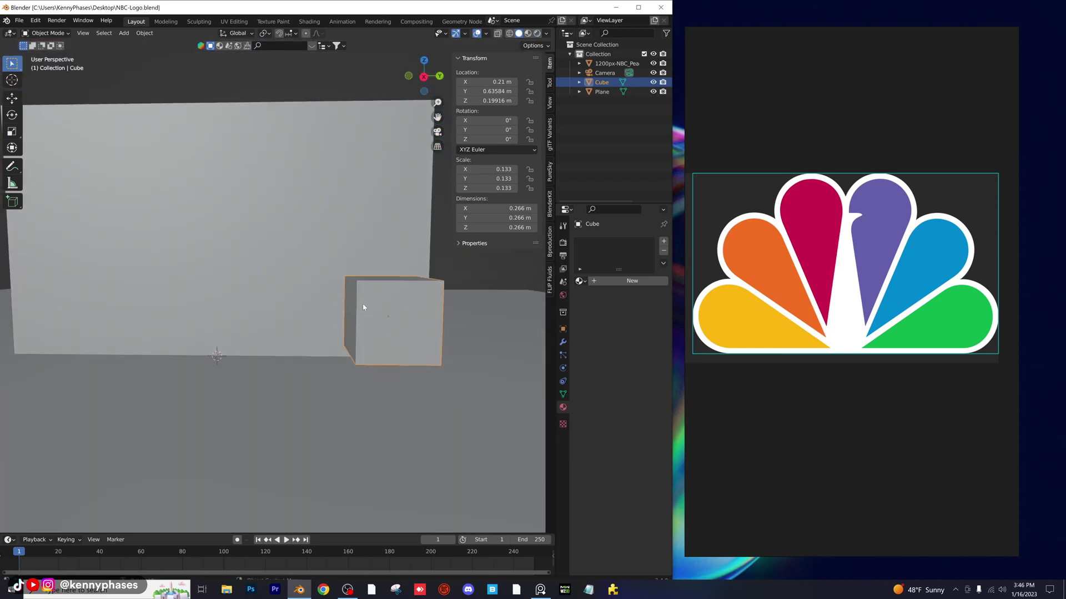
click(527, 33)
scroll(373, 288, down, 2)
Enter Edit Mode on the cube and subdivide its whole mesh once
key(Tab)
scroll(379, 311, up, 4)
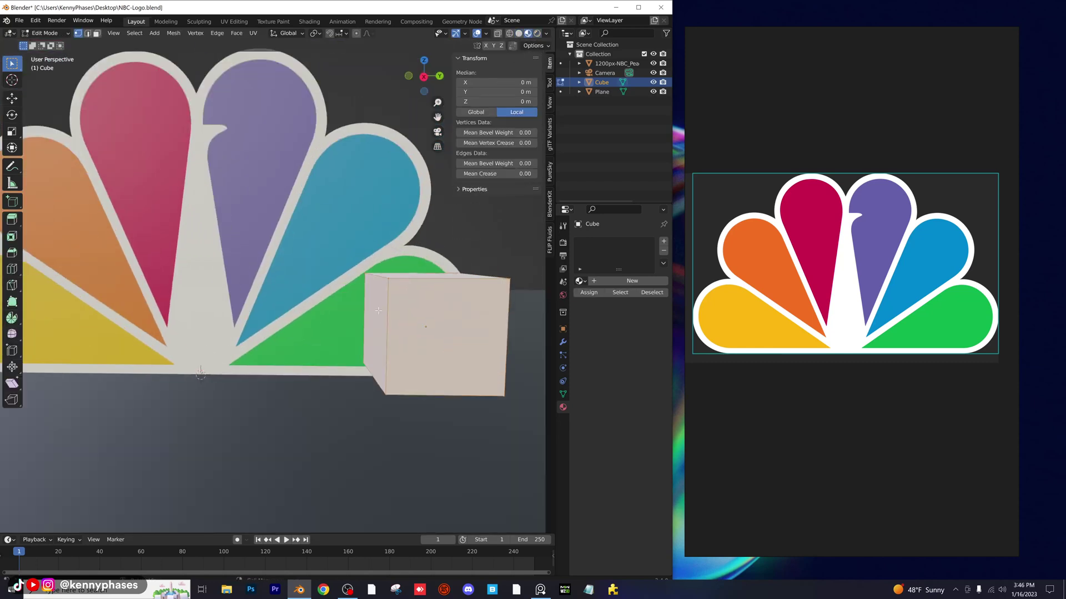
right_click(433, 295)
click(433, 295)
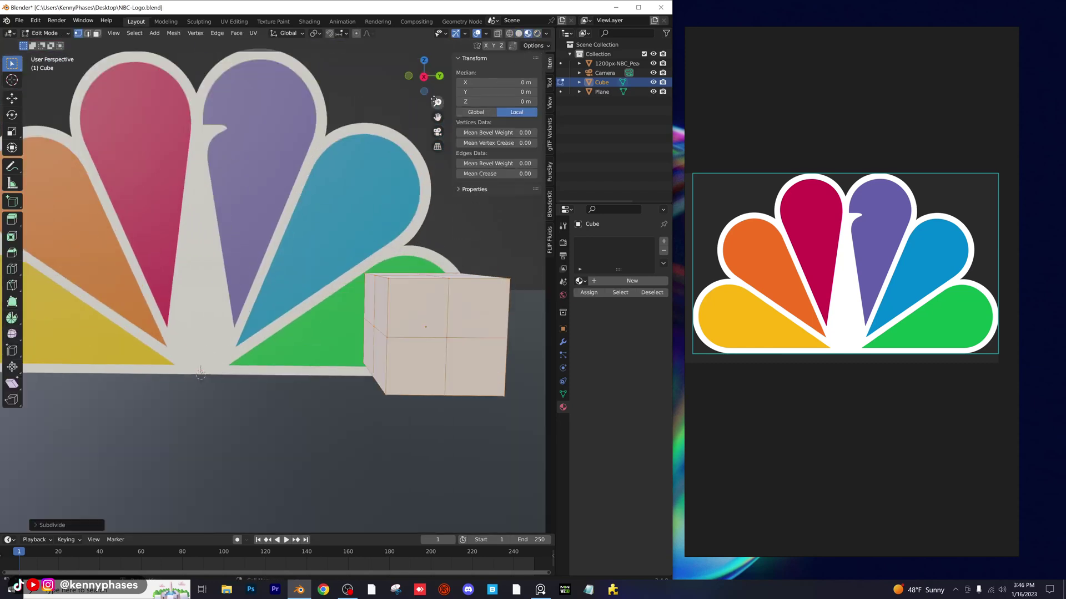
In right view with X-ray, move the cube's tip-side vertices down toward the feather tip, to local median about Y -1.17 m, Z -0.24 m
click(424, 76)
scroll(416, 335, up, 3)
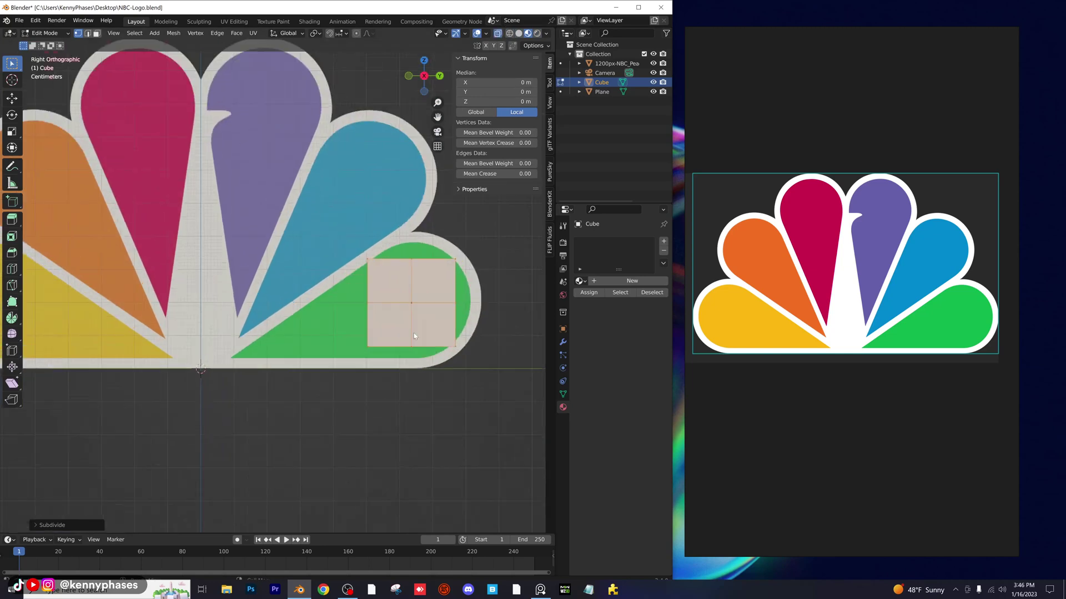
shift+middle_drag(395, 317, 368, 298)
drag(316, 217, 396, 385)
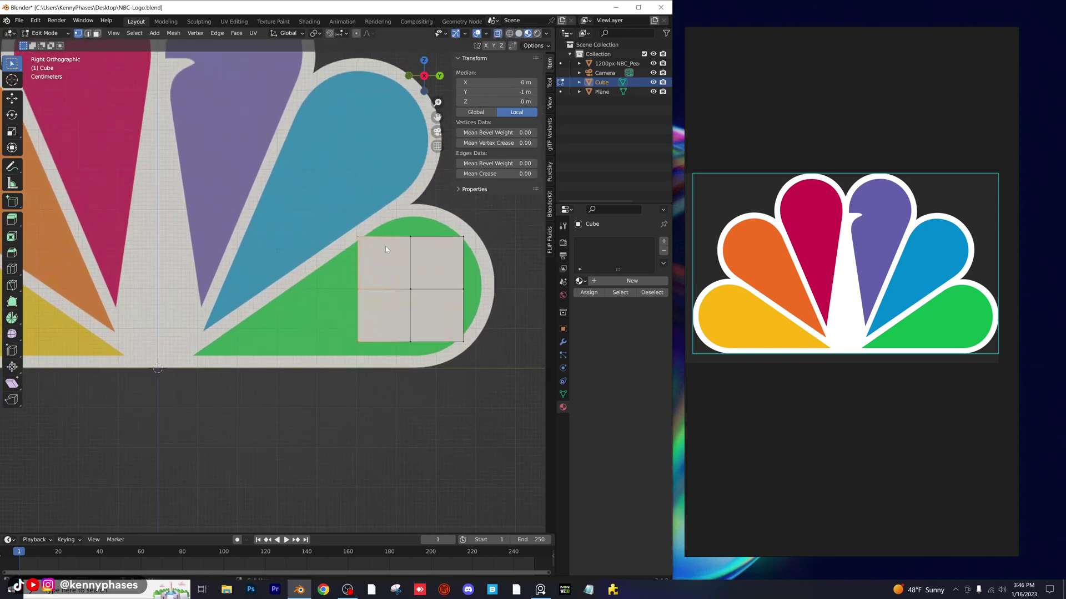
key(g)
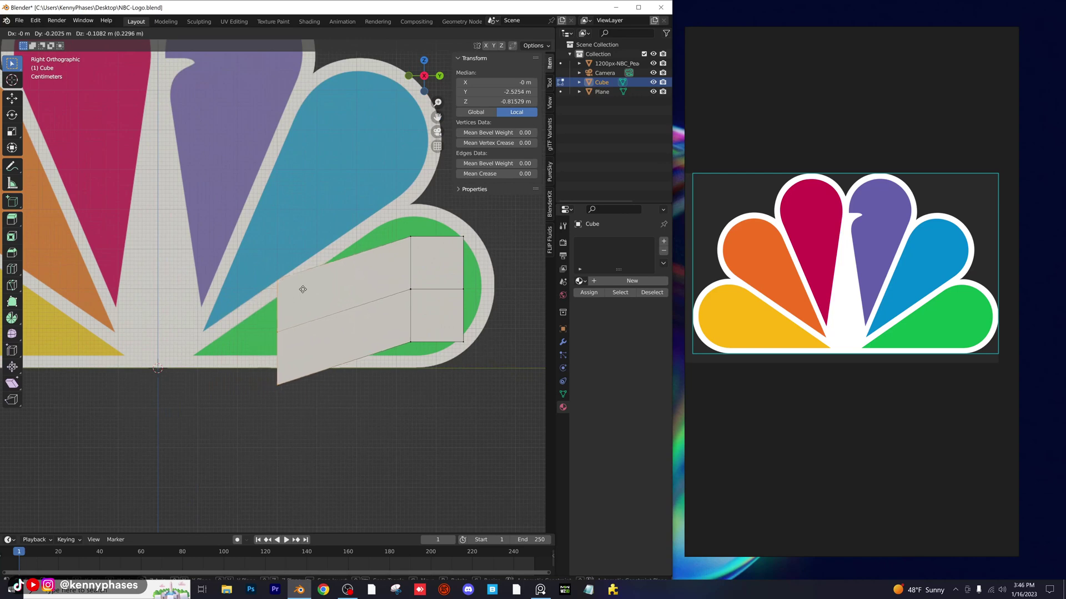
click(375, 260)
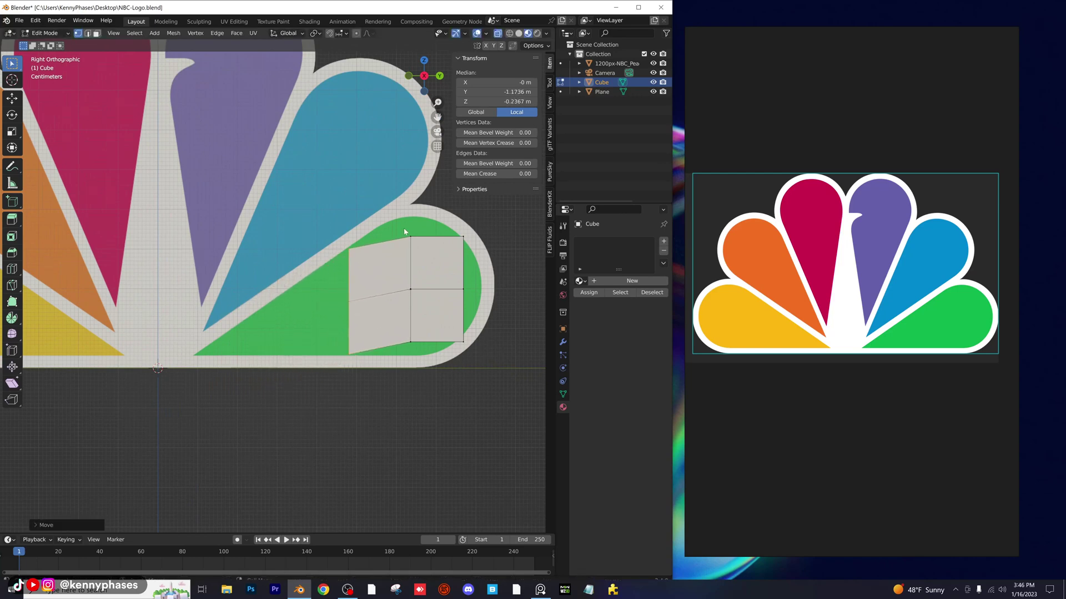
Shrink the cube's tip-side vertices and move them toward the feather's tip, to local median about Y -3.89 m, Z -1.21 m
key(s)
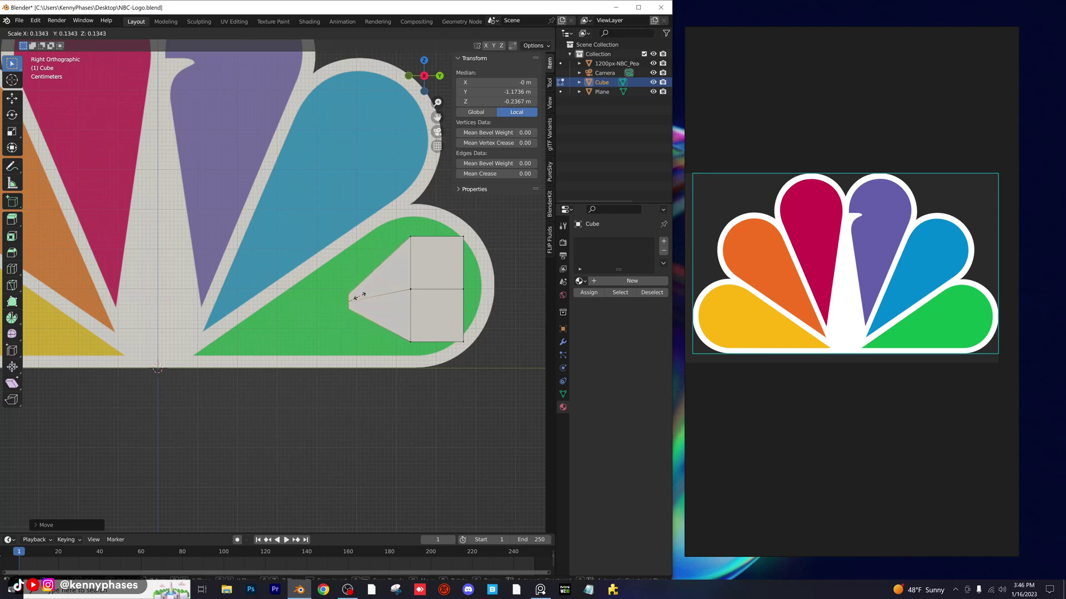
click(355, 299)
key(g)
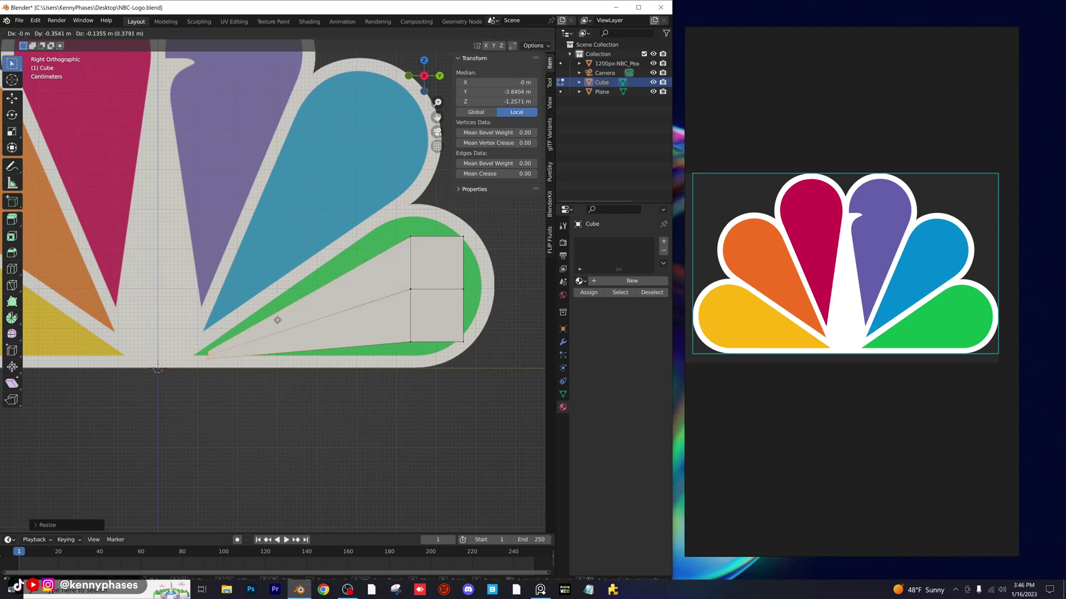
click(272, 320)
Shrink the tip vertices further and place them on the feather's point, at local median about Y -4.11 m, Z -1.25 m
scroll(315, 289, up, 6)
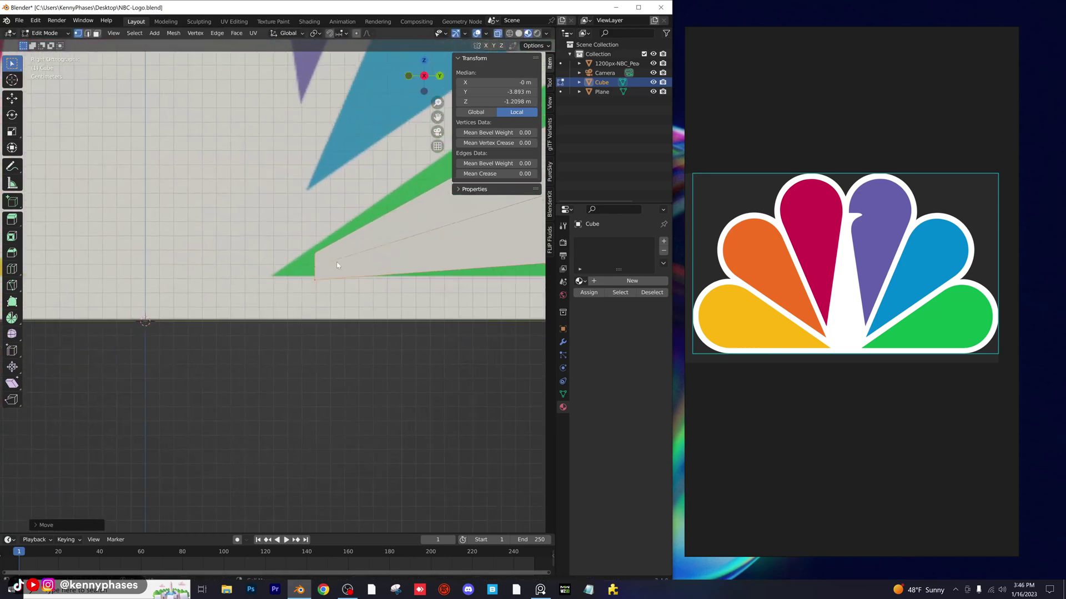
key(s)
click(344, 245)
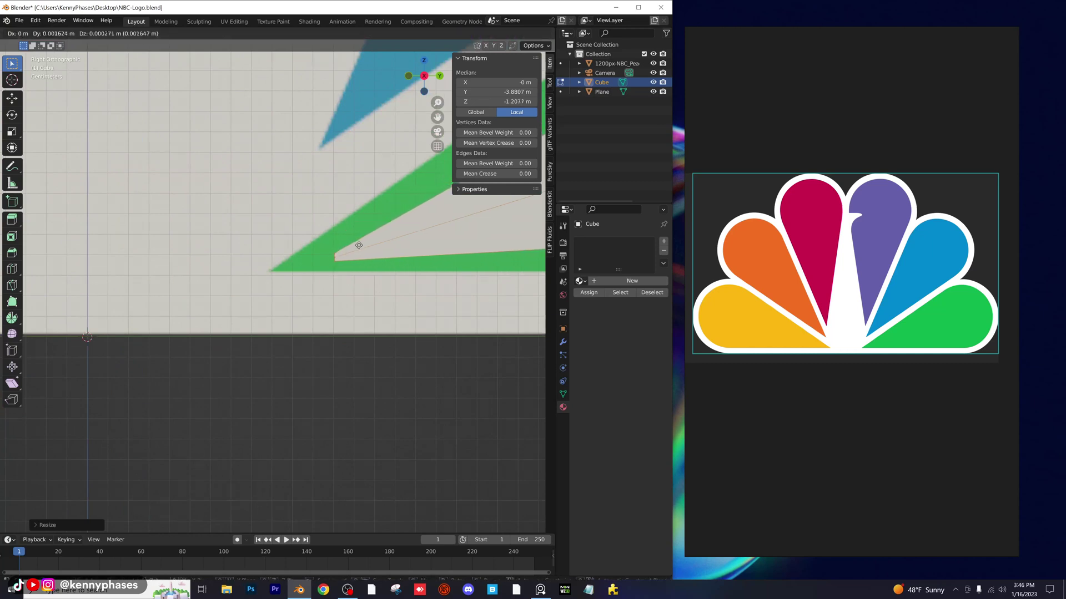
key(g)
click(299, 256)
scroll(285, 282, up, 2)
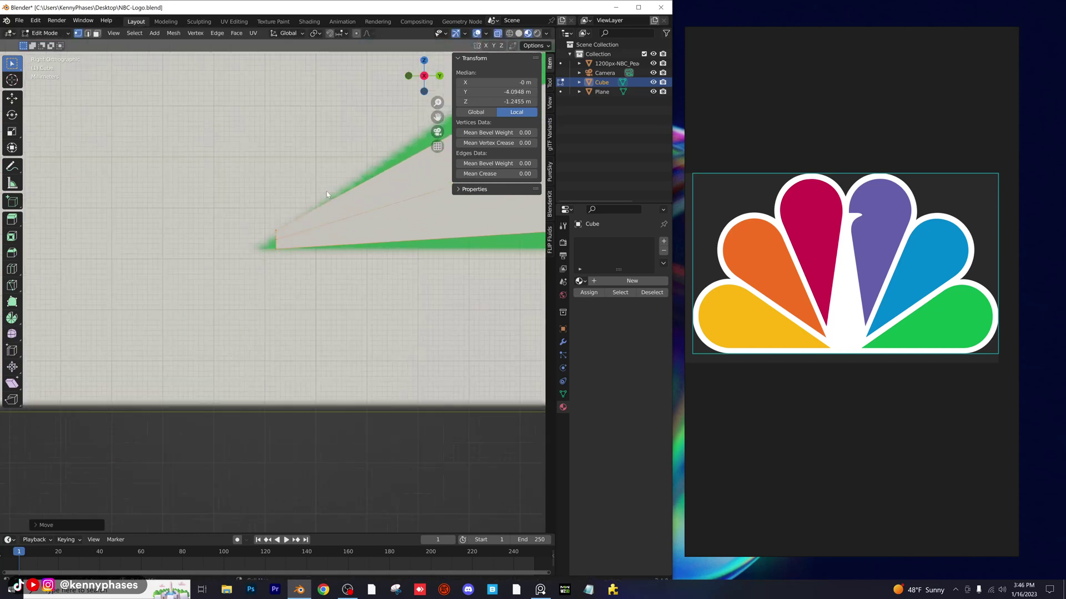
key(s)
key(Escape)
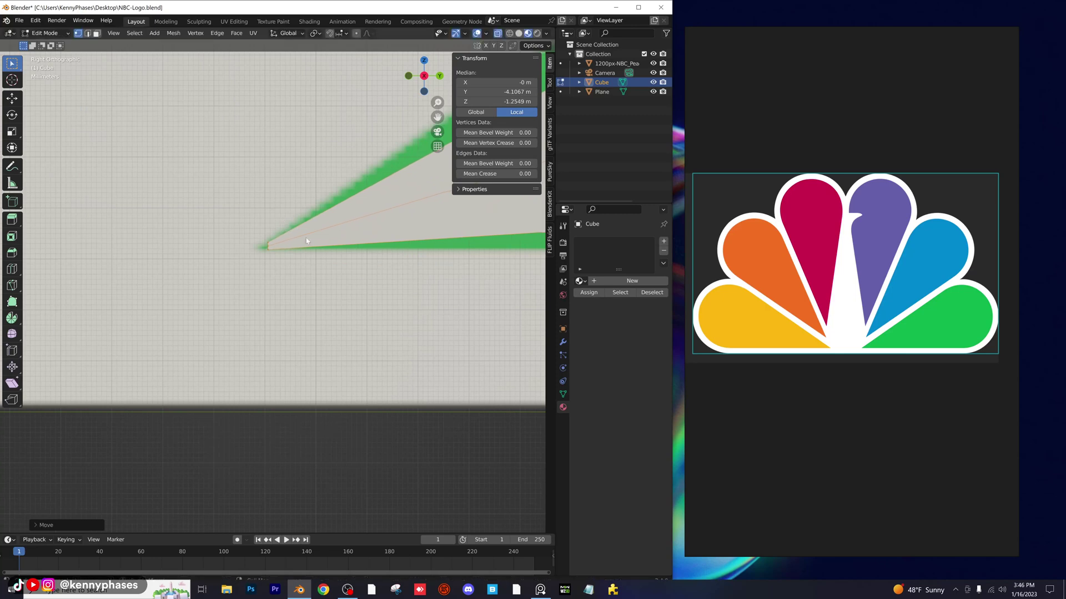
Scale up and shift the cube's middle vertex column to the feather's widening edge, and fit its upper vertices to the outline
scroll(361, 249, down, 3)
scroll(363, 249, down, 1)
shift+middle_drag(363, 250, 211, 263)
scroll(211, 263, down, 2)
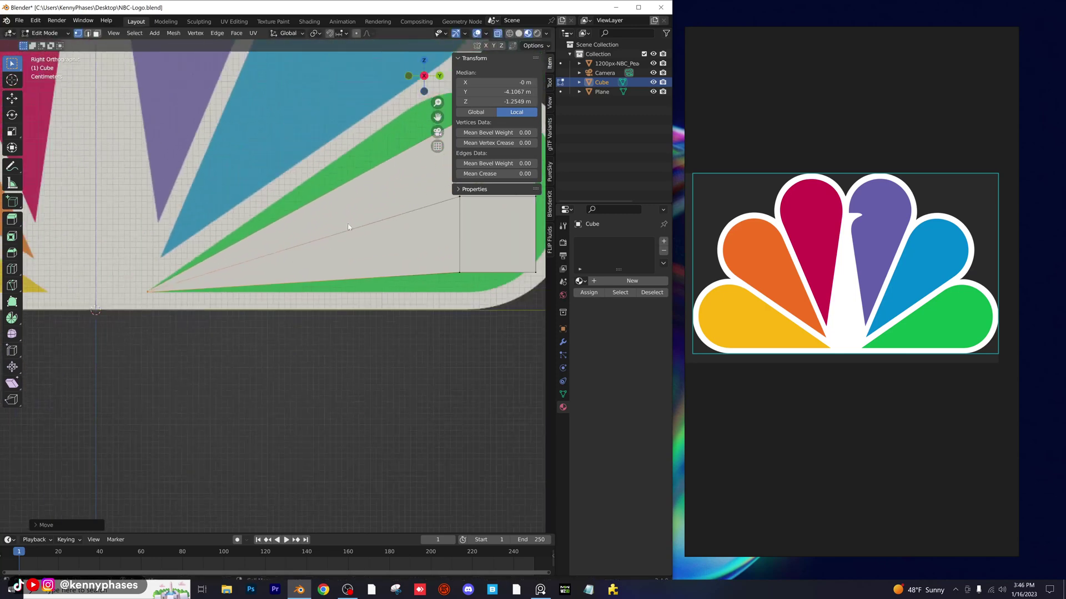
shift+middle_drag(376, 231, 278, 268)
scroll(279, 268, down, 1)
drag(315, 162, 361, 297)
key(s)
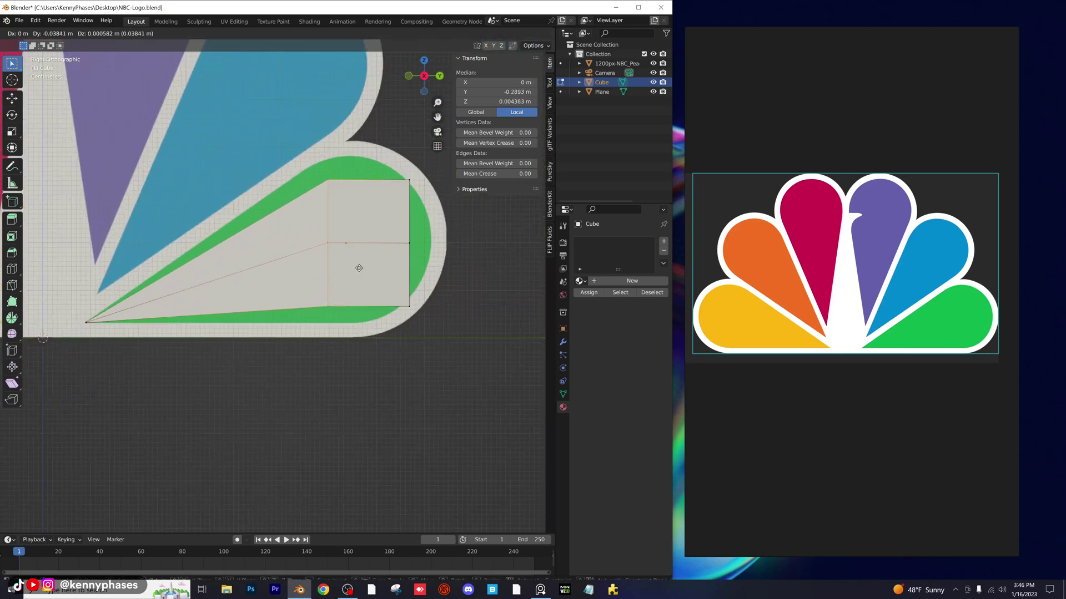
click(363, 200)
key(g)
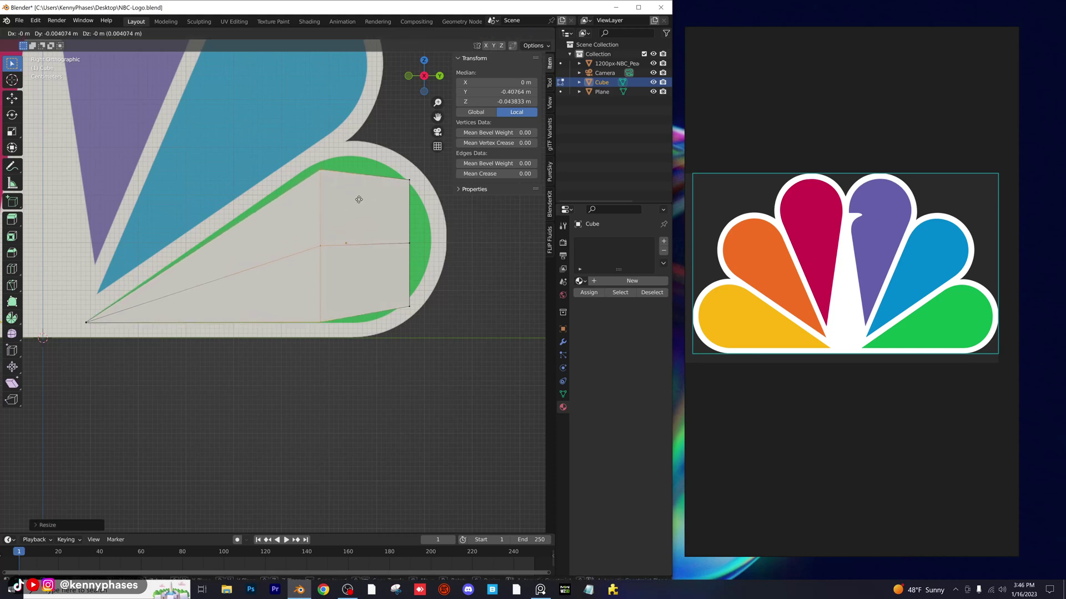
click(352, 199)
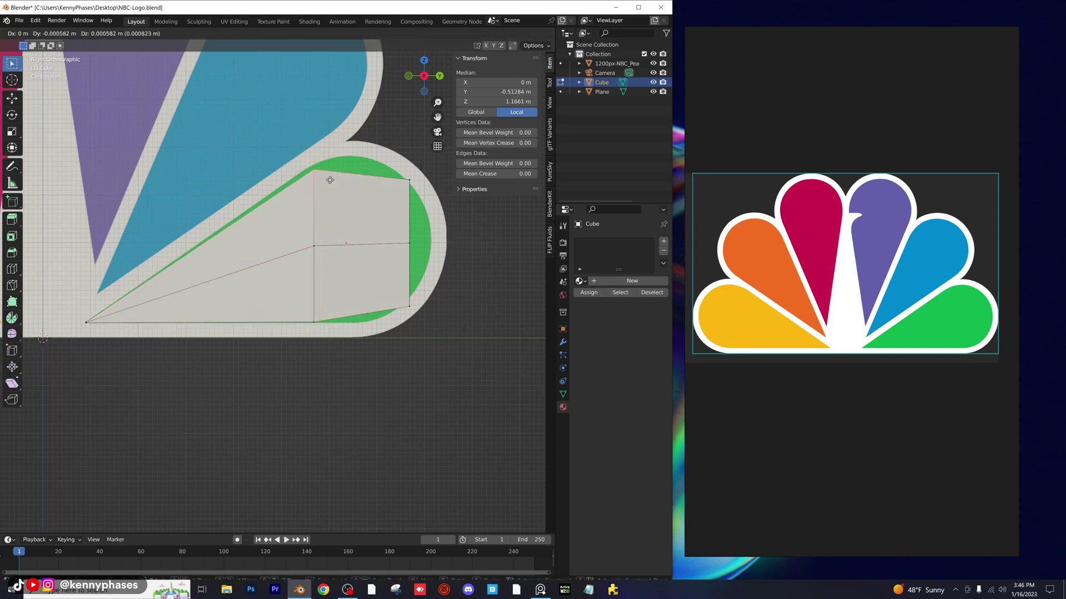
click(329, 178)
click(409, 181)
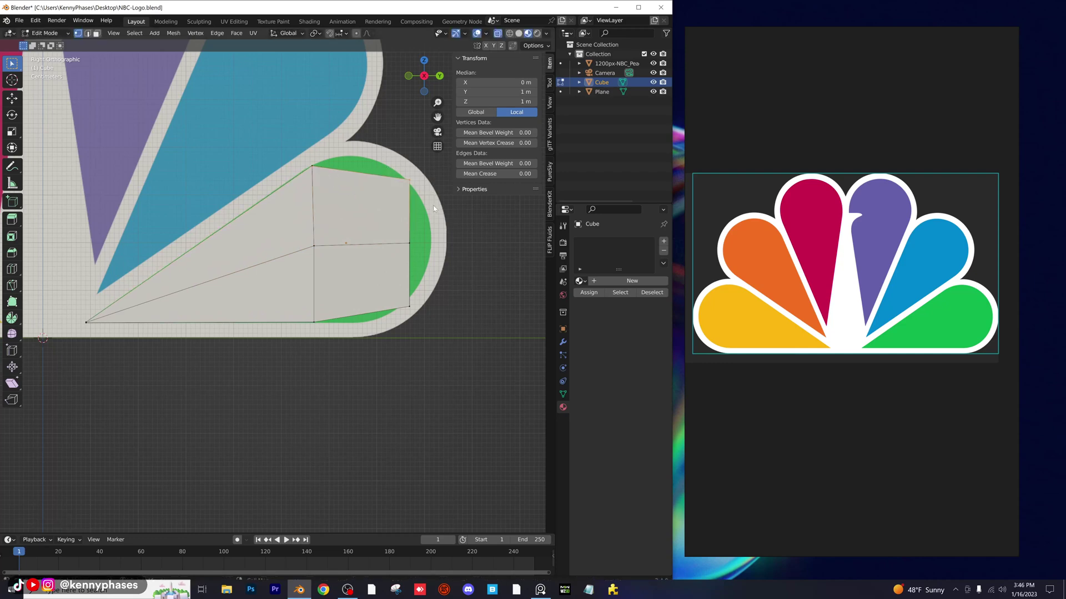
key(g)
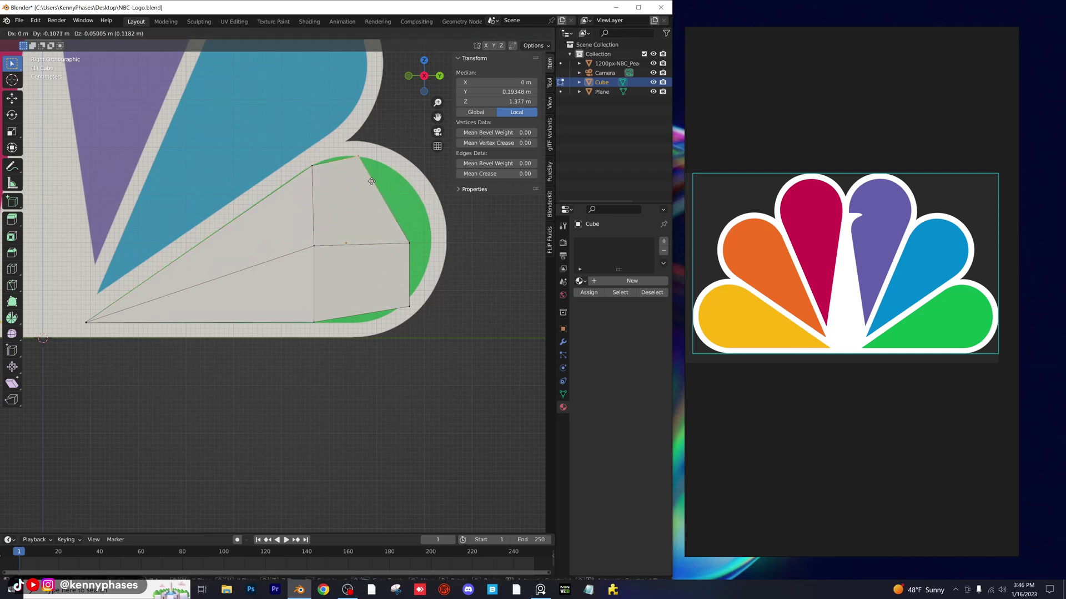
key(Escape)
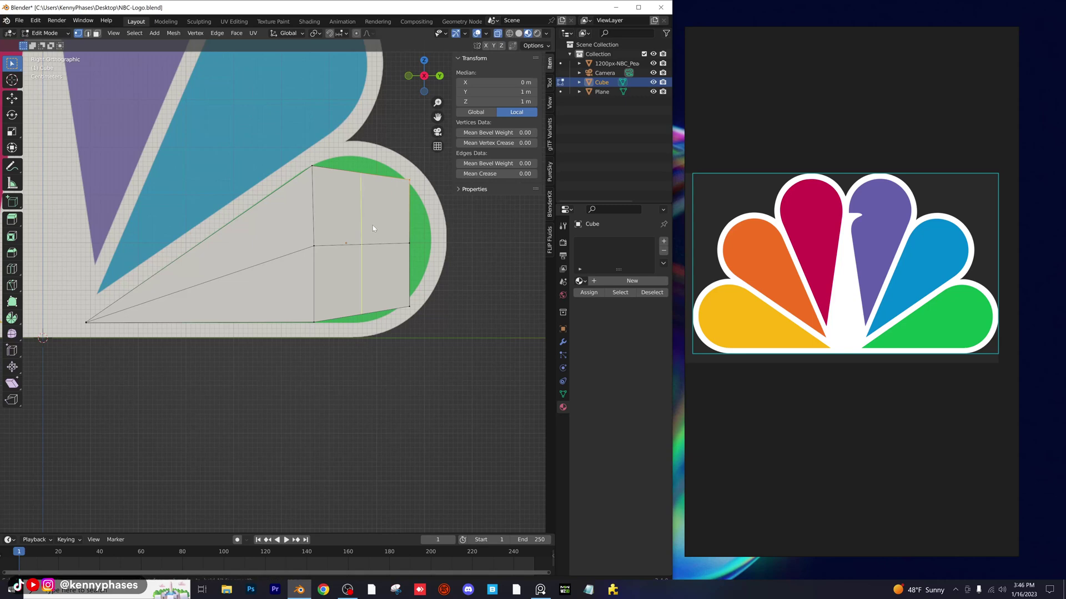
Add a centered loop cut in the rounded half, then enlarge and move it to local median about Y 0.23 m, Z 0.06 m
click(373, 228)
click(371, 227)
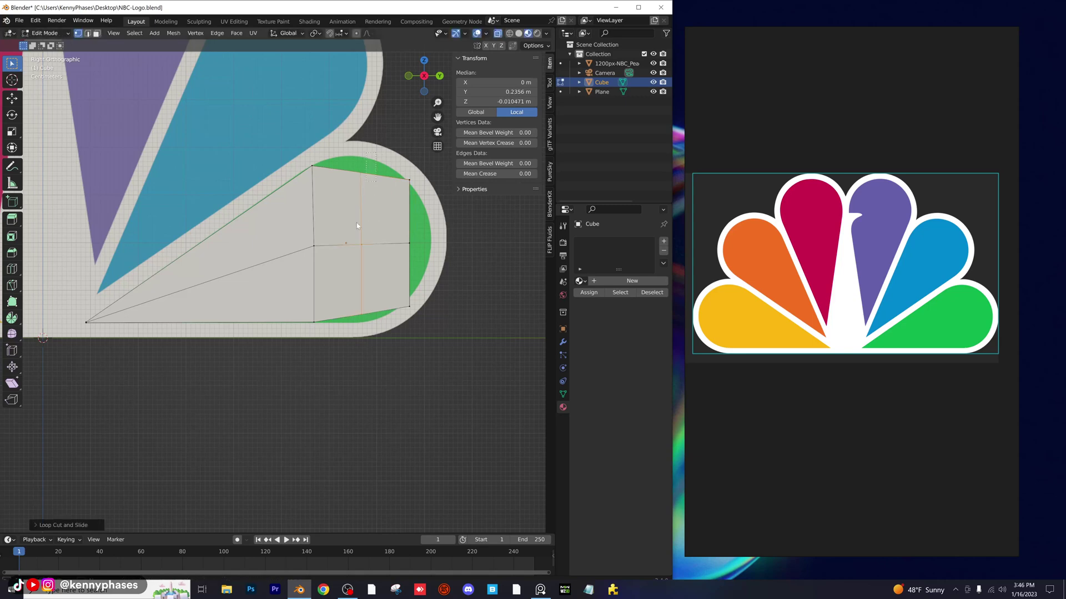
key(s)
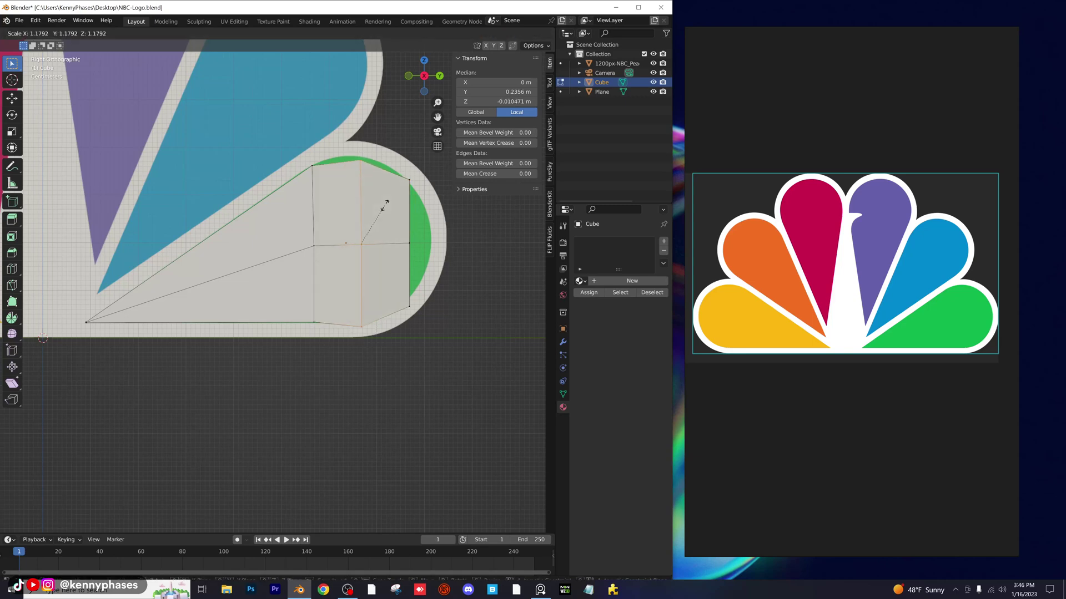
click(386, 204)
key(g)
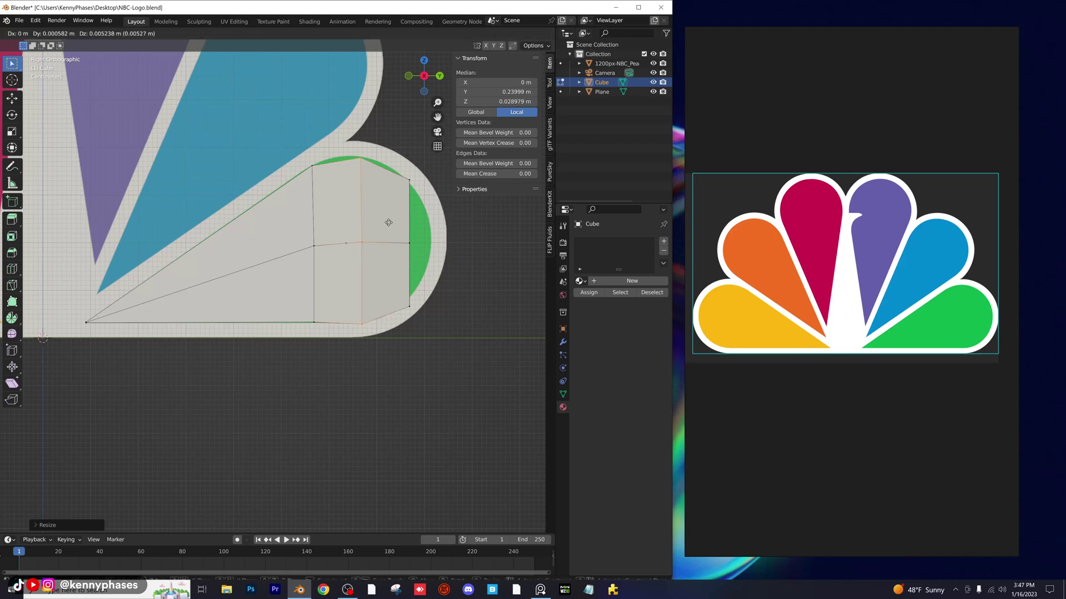
click(388, 221)
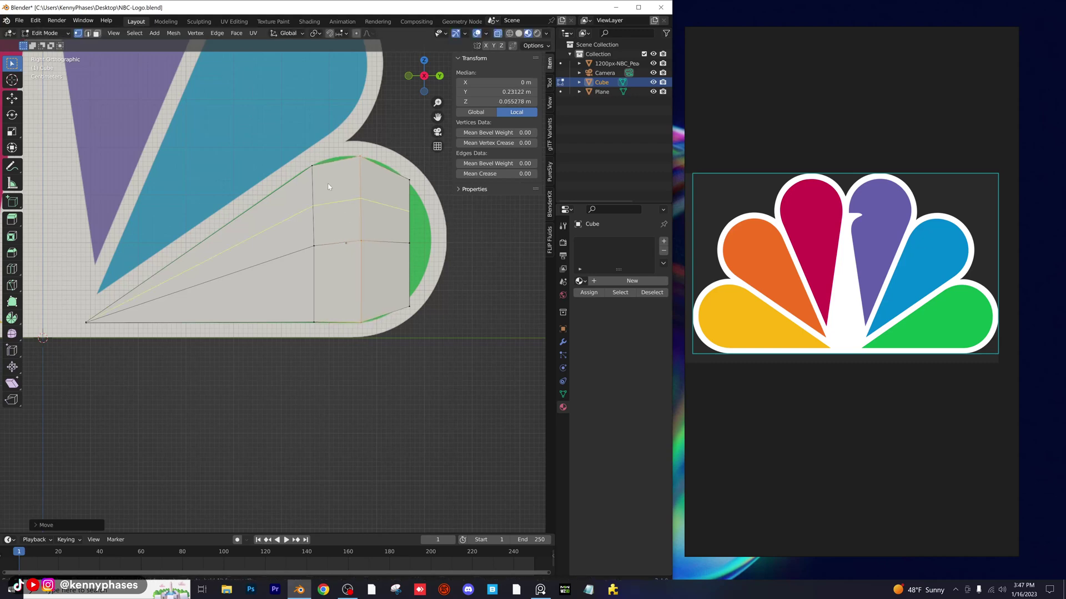
Add a loop cut on the tip side of the new loop and raise its upper vertices along Z to about 1.36 m local
click(335, 170)
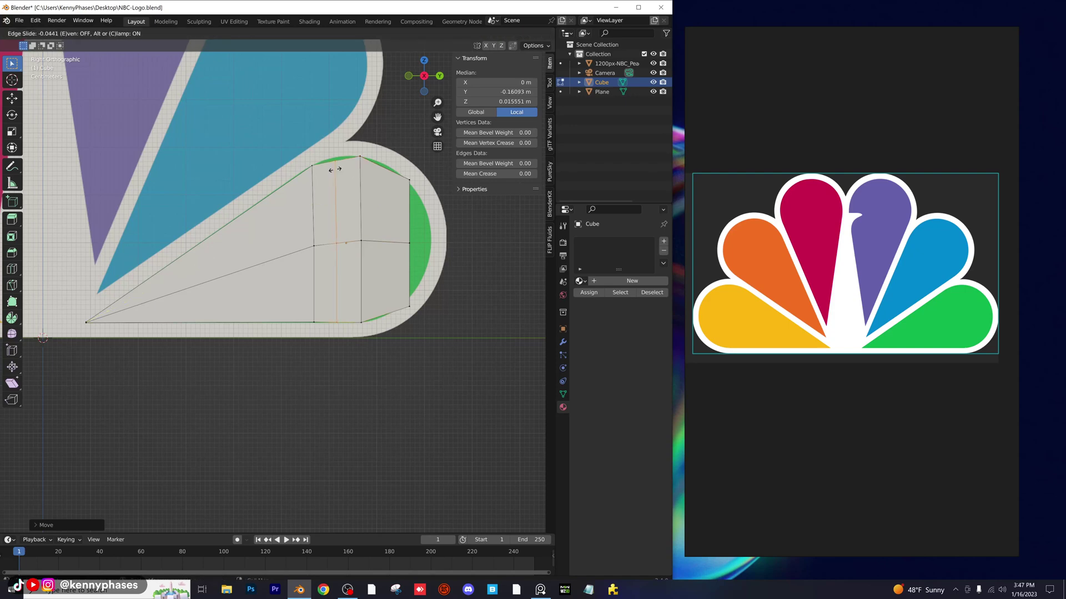
click(336, 170)
click(337, 160)
key(g)
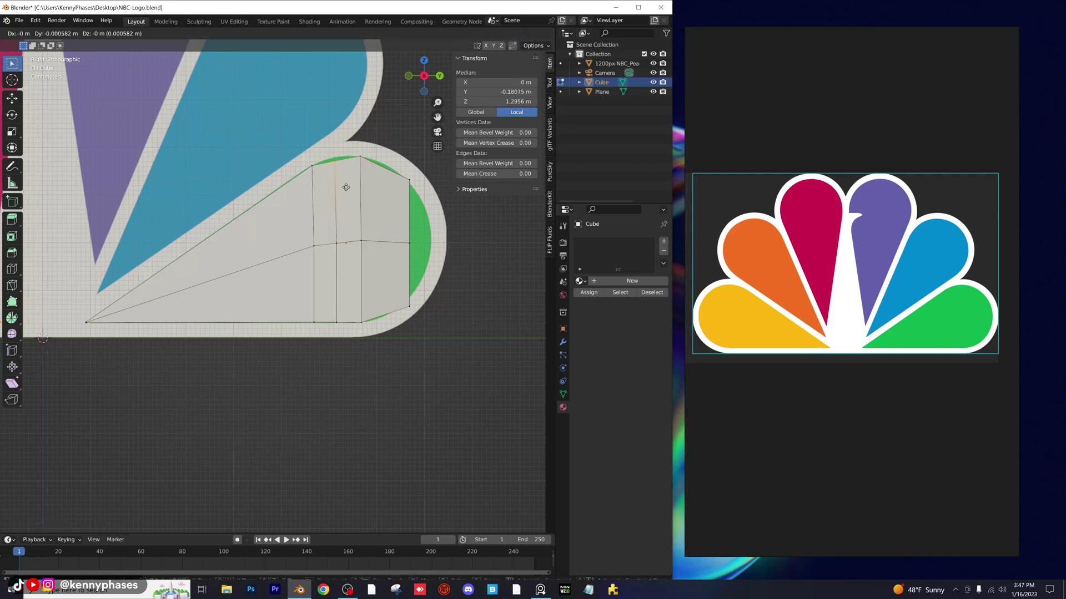
key(z)
click(347, 182)
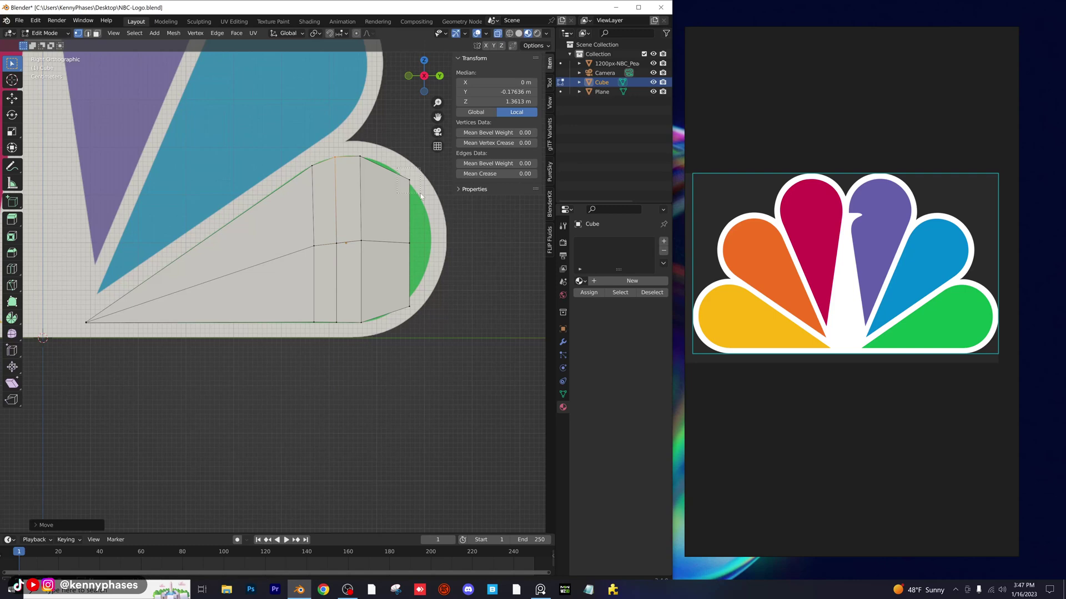
Add a centered loop cut before the end column and raise its upper vertices along Z to about 1.24 m local
drag(421, 195, 420, 196)
key(ctrl+r)
click(396, 191)
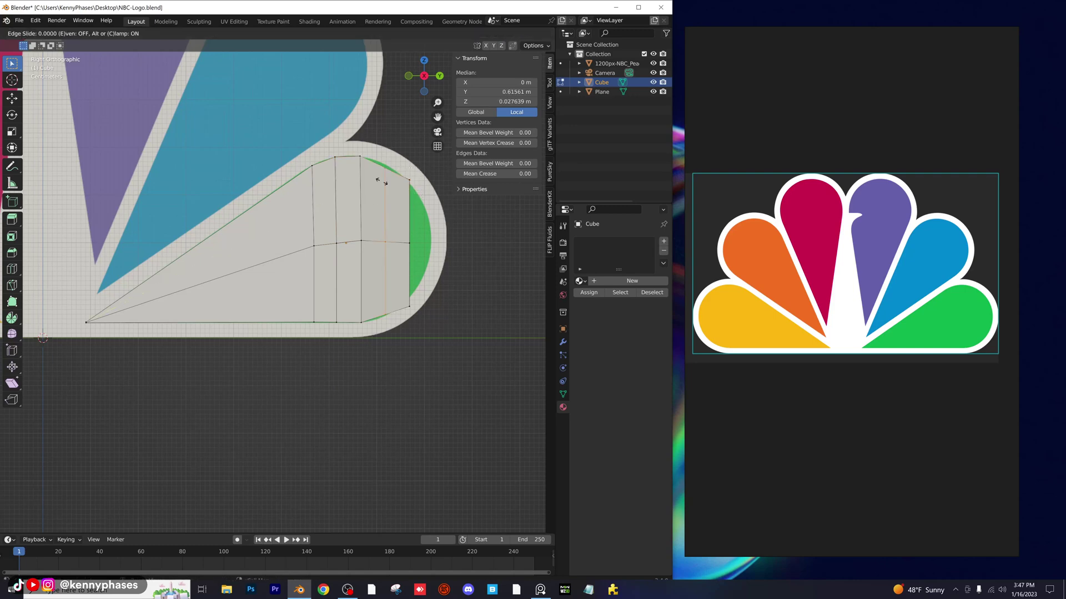
right_click(386, 177)
drag(398, 184, 397, 185)
key(g)
key(z)
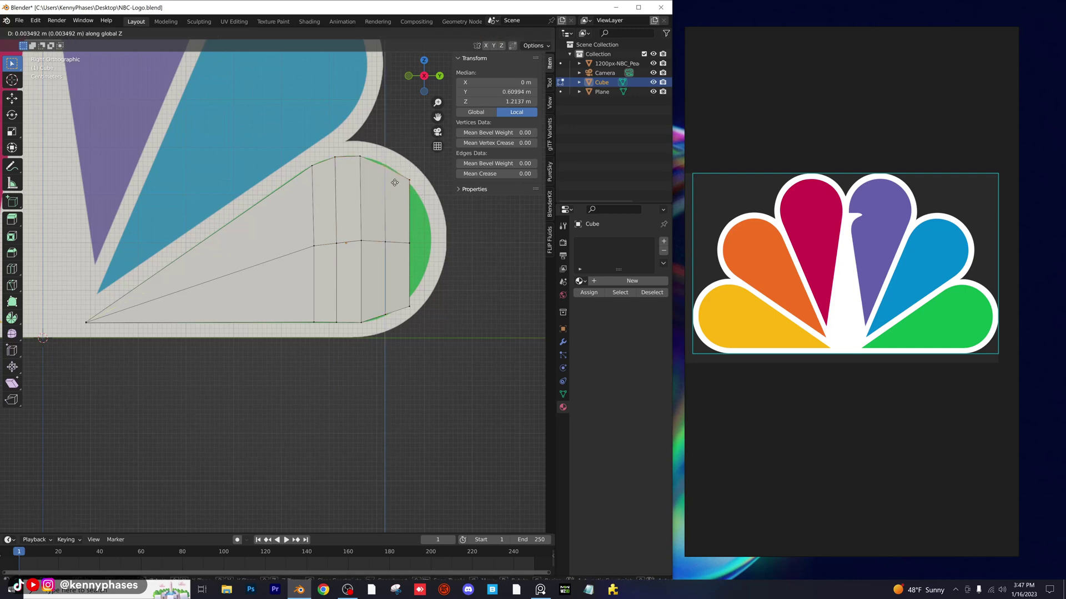
click(395, 182)
Adjust the lower vertices of the newest loop along Z to follow the feather's lower outline
scroll(285, 212, up, 6)
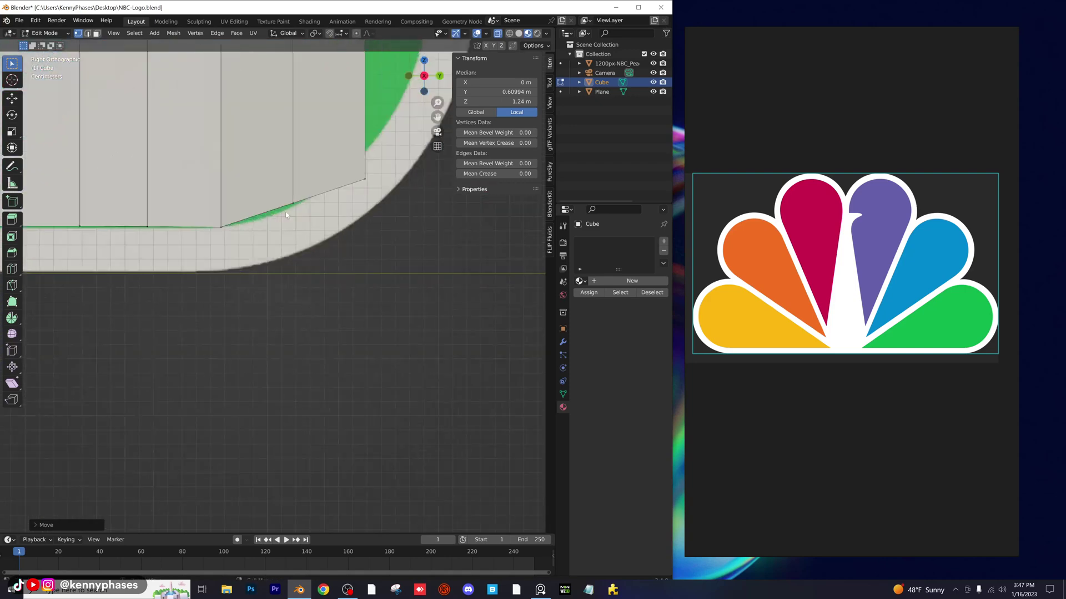
key(g)
key(z)
click(314, 225)
Align the neighboring loop's lower vertices along Z with the feather's lower outline, at local Z about -1.25 m
shift+middle_drag(315, 232, 372, 274)
drag(261, 246, 288, 282)
key(g)
key(z)
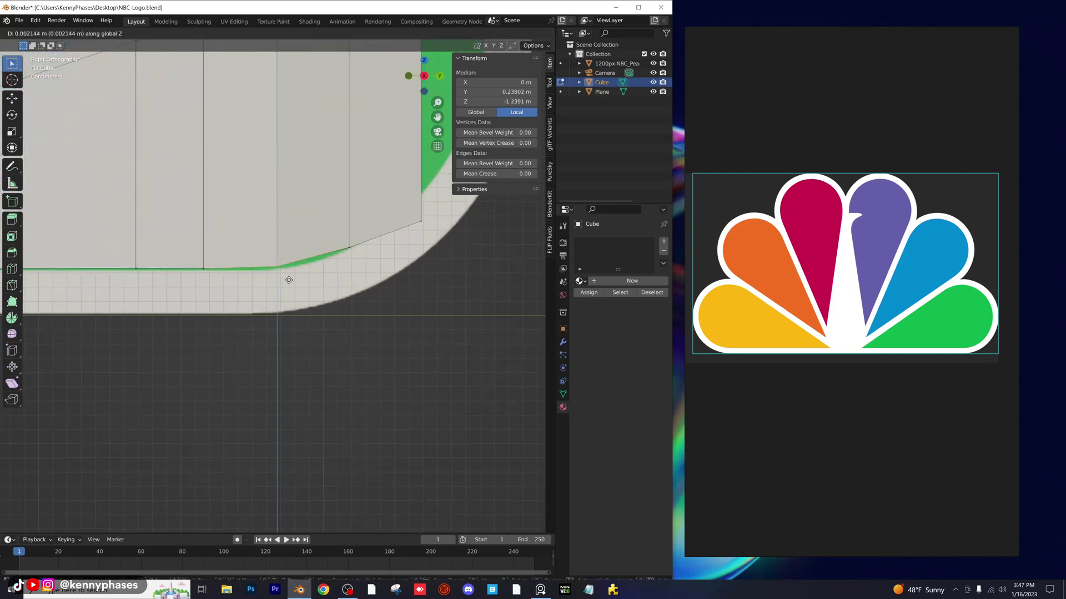
click(289, 280)
shift+middle_drag(289, 281, 233, 318)
key(g)
key(z)
click(275, 271)
Scale the end column to about 0.97 and raise its lower vertices along Z to about -0.87 m local on the green outline
scroll(233, 318, down, 2)
shift+middle_drag(373, 226, 342, 361)
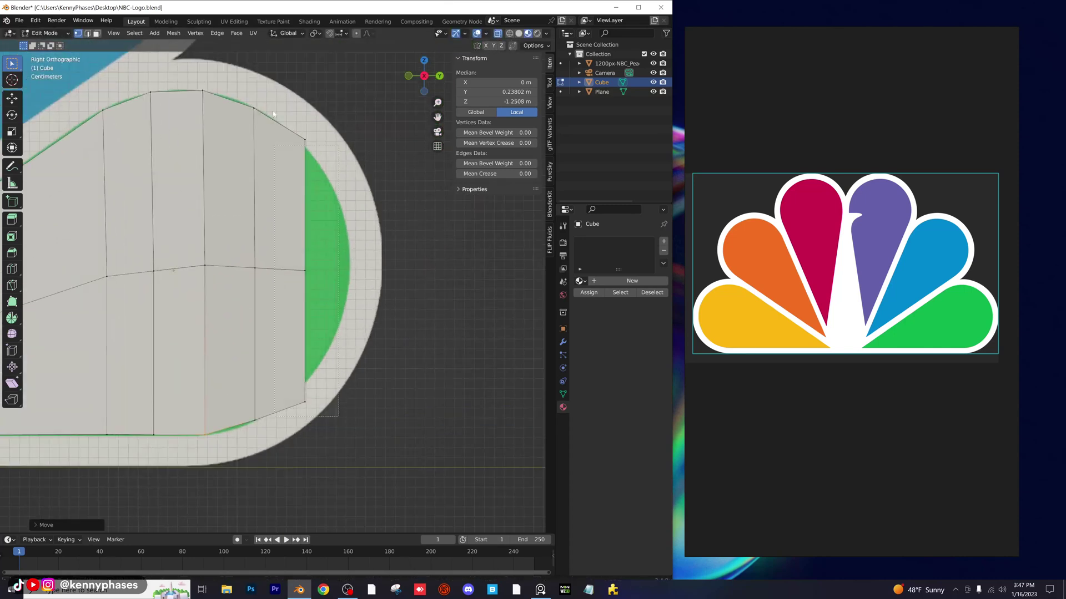
drag(273, 114, 274, 111)
key(s)
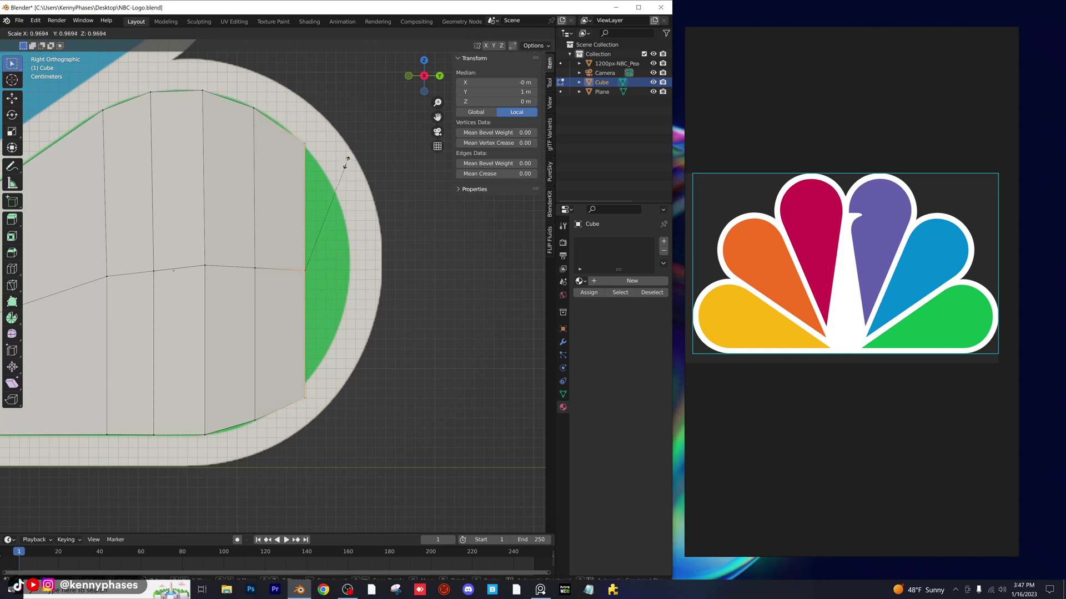
click(343, 164)
drag(343, 433, 296, 389)
key(g)
key(z)
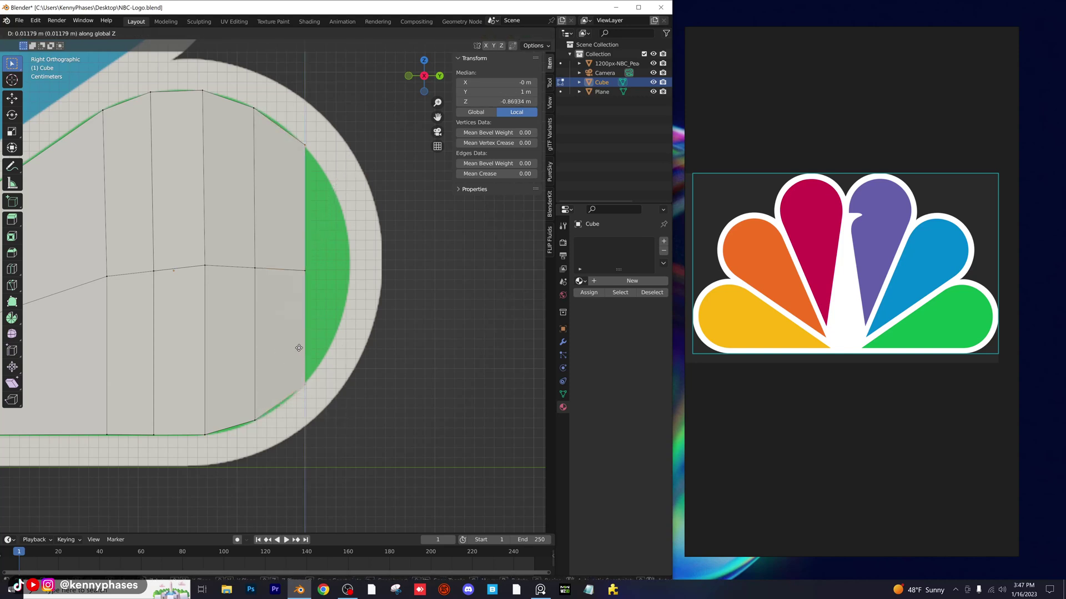
click(299, 351)
Extrude the end face outward to local Y about 1.30 m and scale it to about 0.43 to fit the rounded end
drag(290, 146, 289, 138)
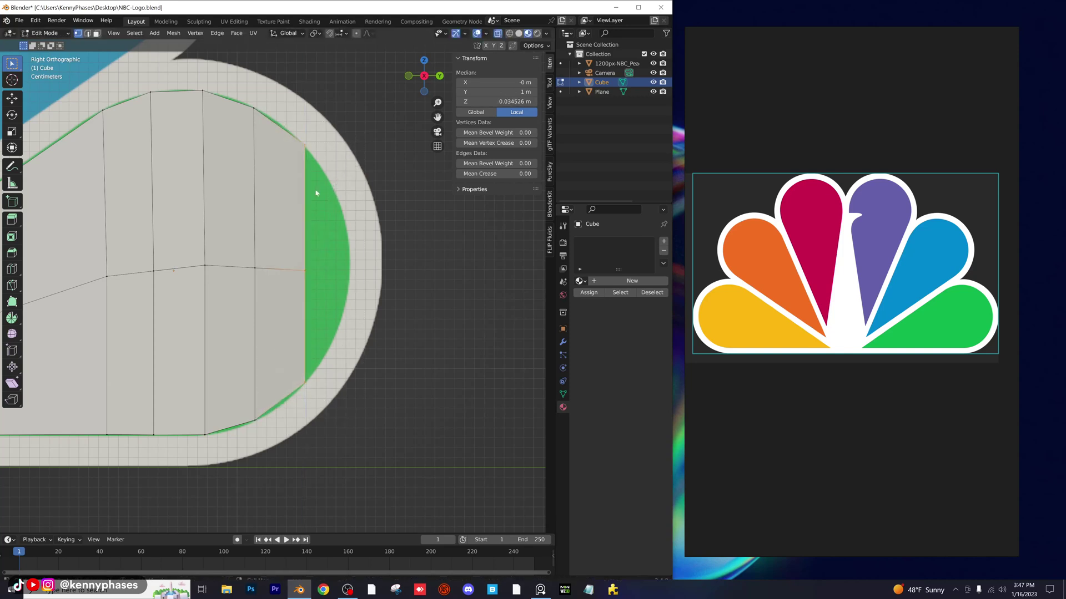
key(e)
key(y)
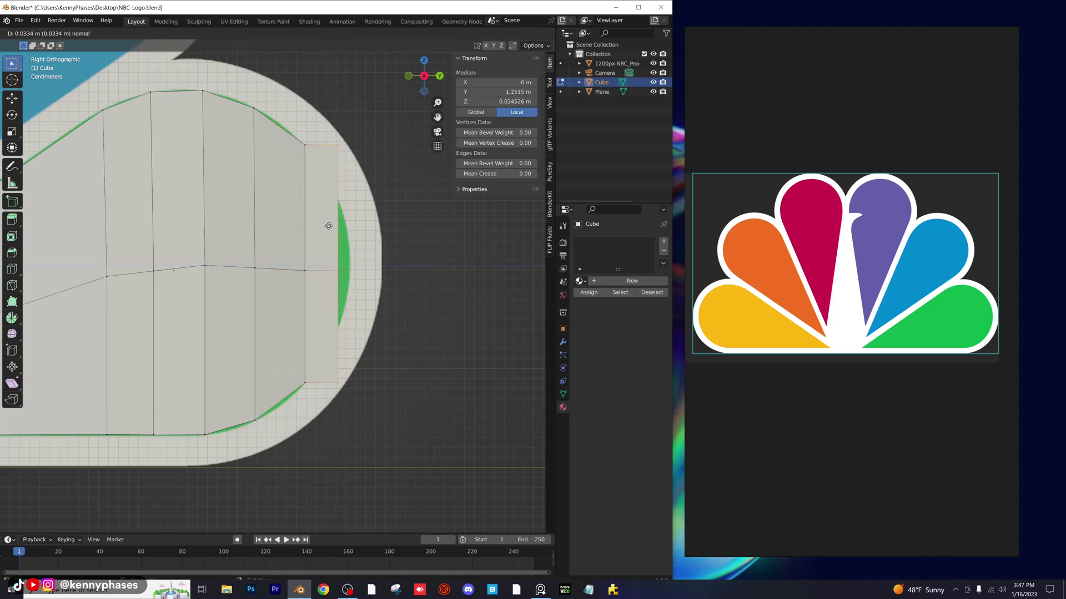
click(335, 234)
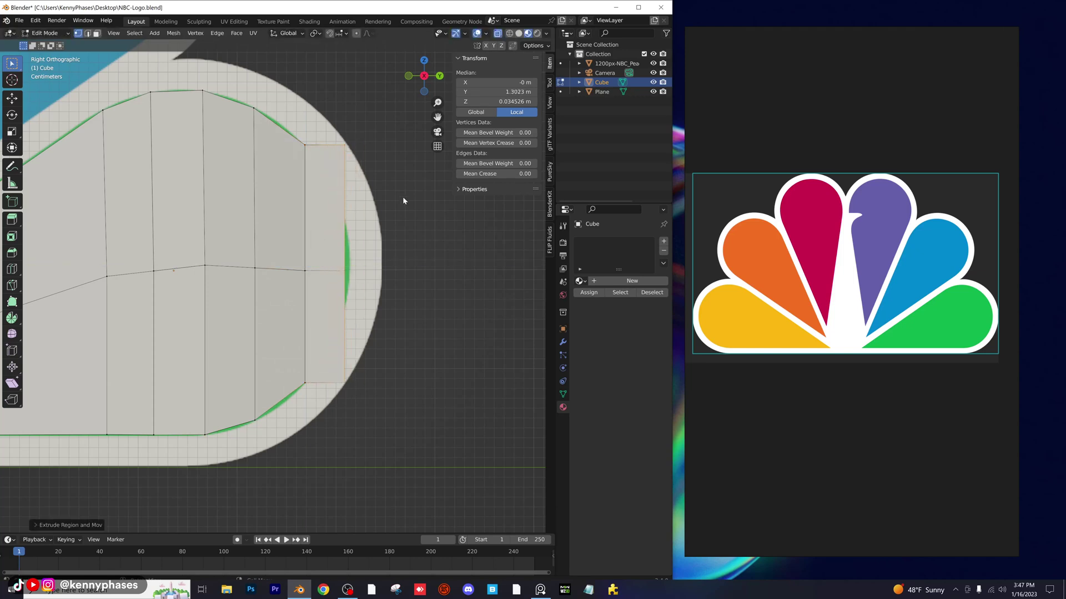
key(s)
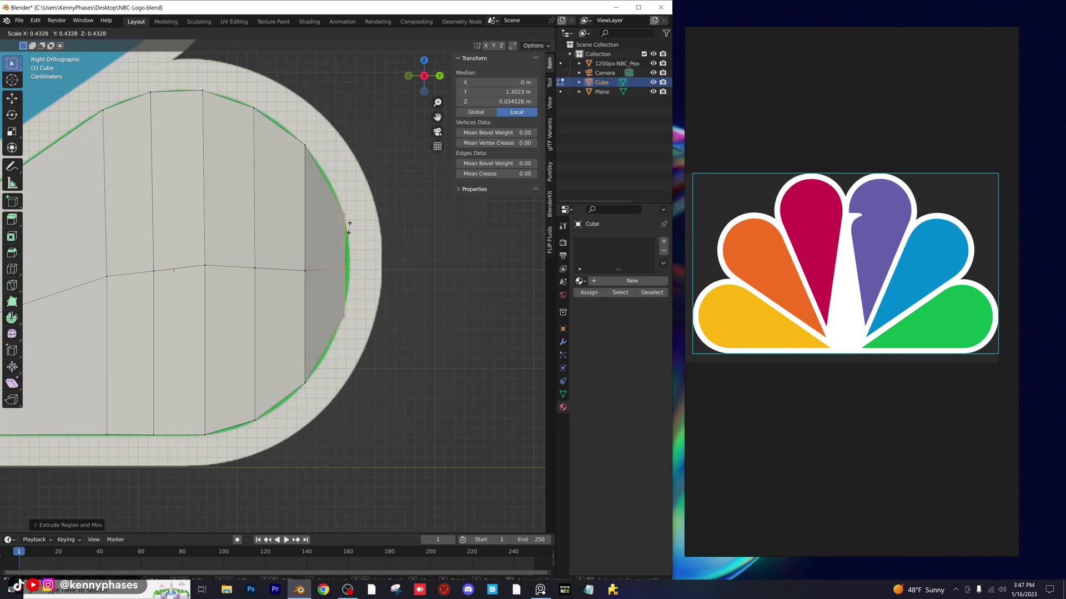
click(349, 227)
scroll(351, 228, up, 5)
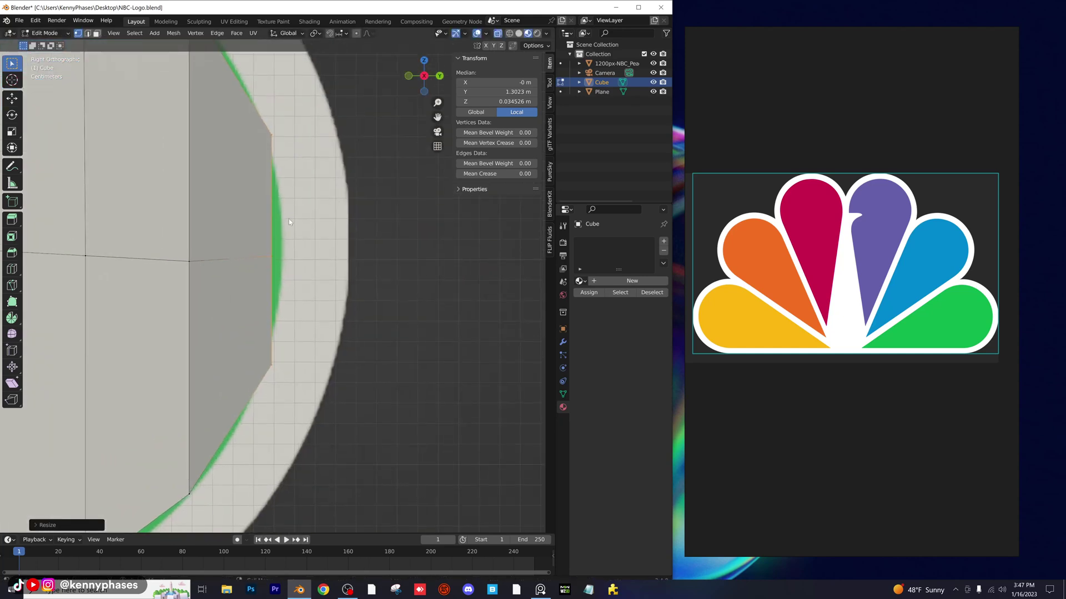
key(s)
click(300, 218)
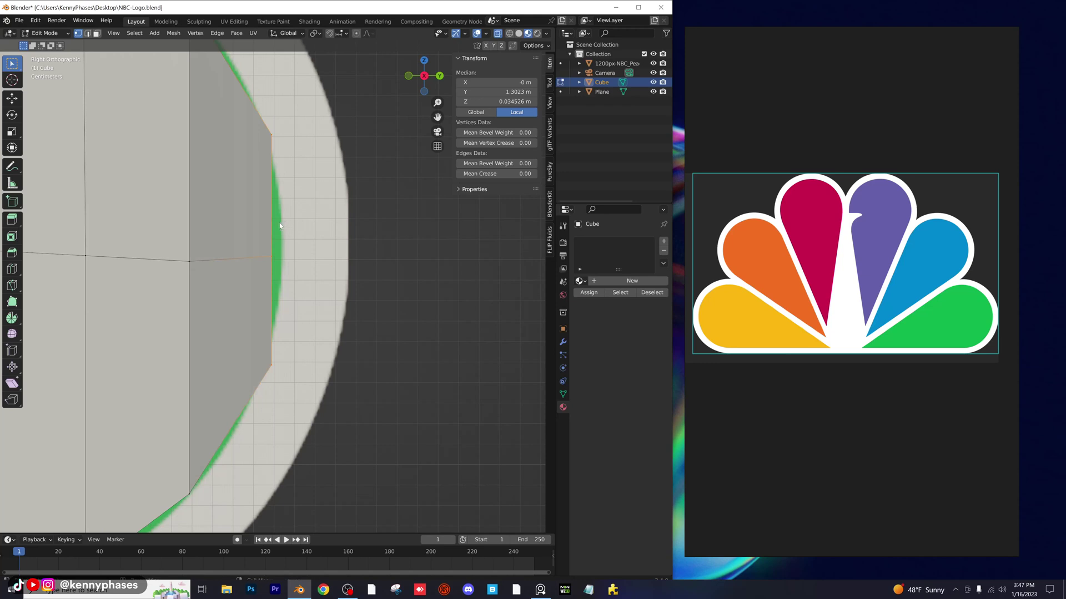
Extrude the feather's end face again, shrink it, and shift it along Y to about 1.35 m local on the outline
key(e)
click(307, 218)
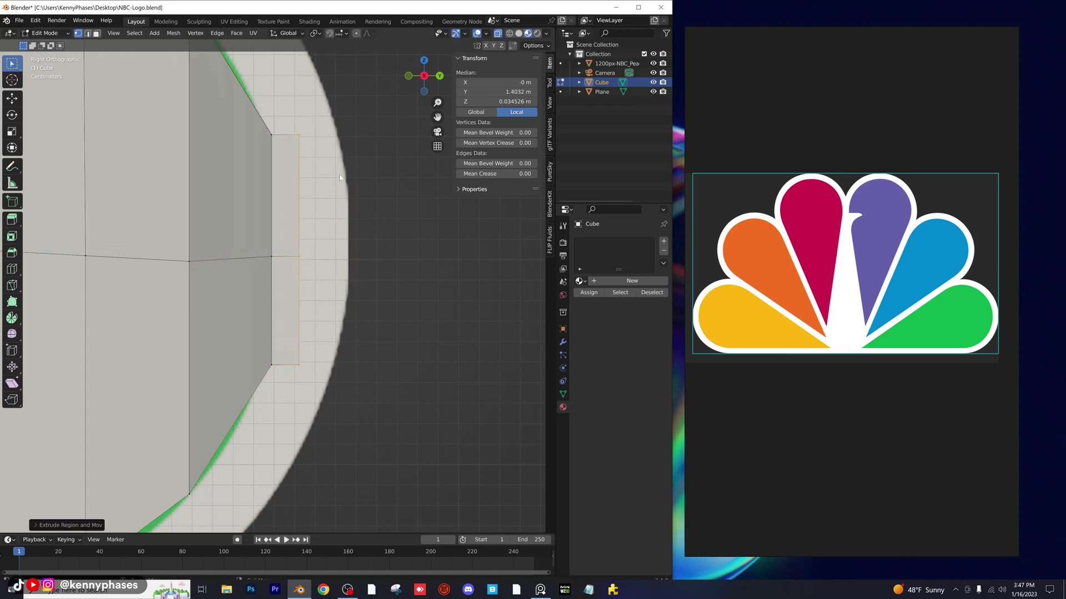
key(s)
click(296, 224)
key(g)
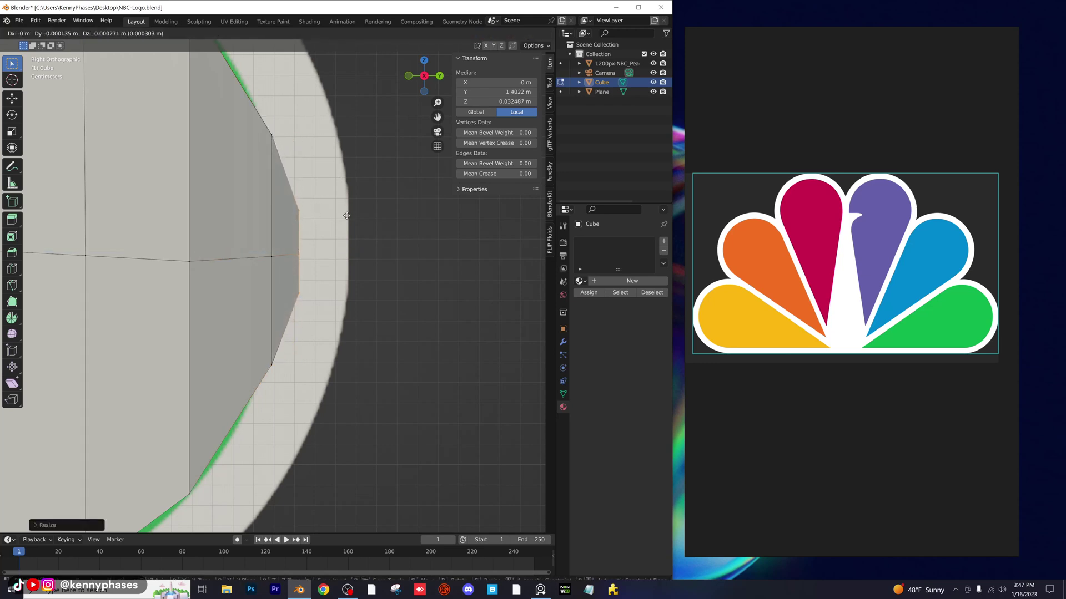
key(y)
click(332, 216)
scroll(301, 235, down, 9)
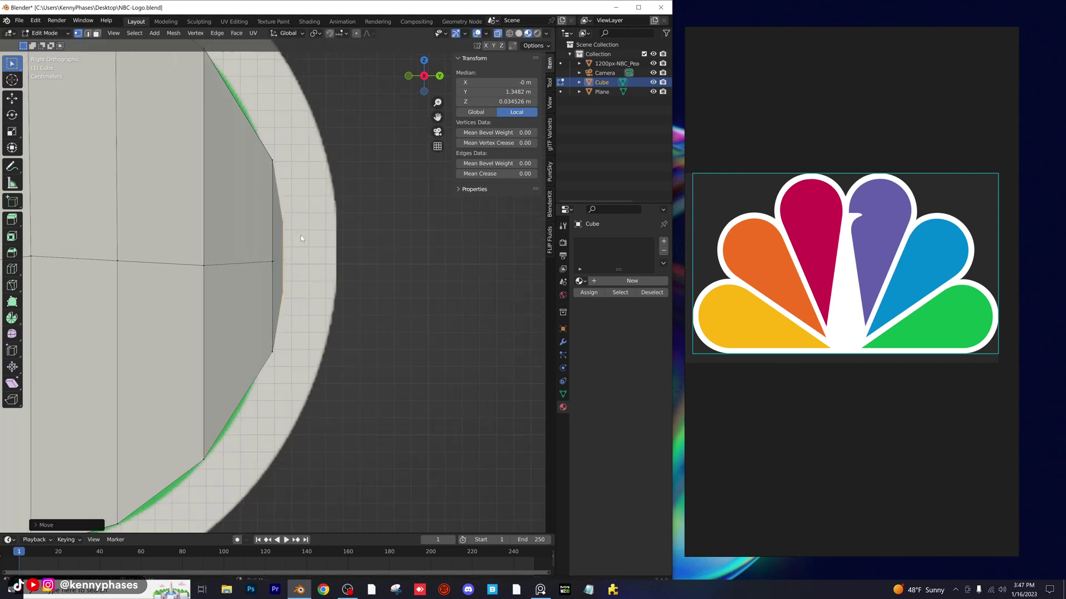
shift+middle_drag(240, 282, 353, 286)
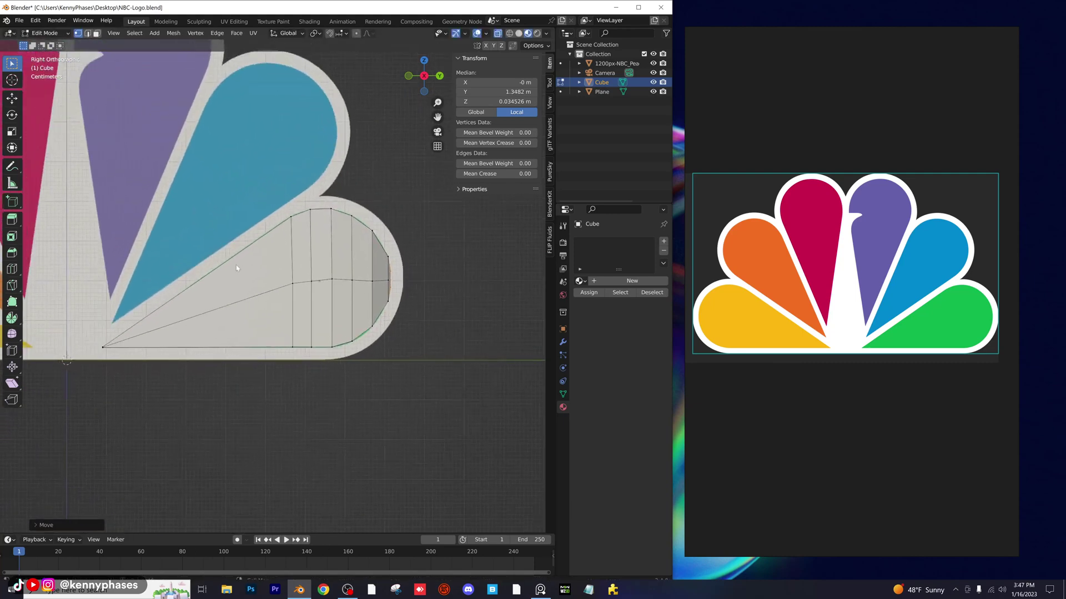
Thin the whole feather along X in Object Mode to a scale of about 0.032 and save the file
middle_drag(231, 250, 312, 291)
click(421, 79)
key(Tab)
key(s)
key(x)
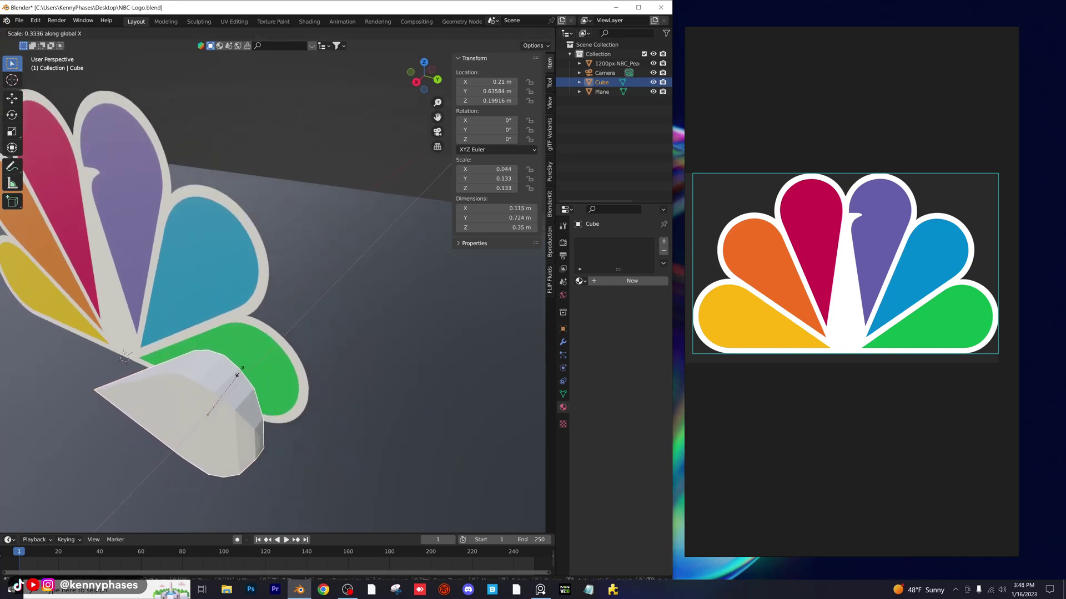
click(229, 382)
key(KP_0)
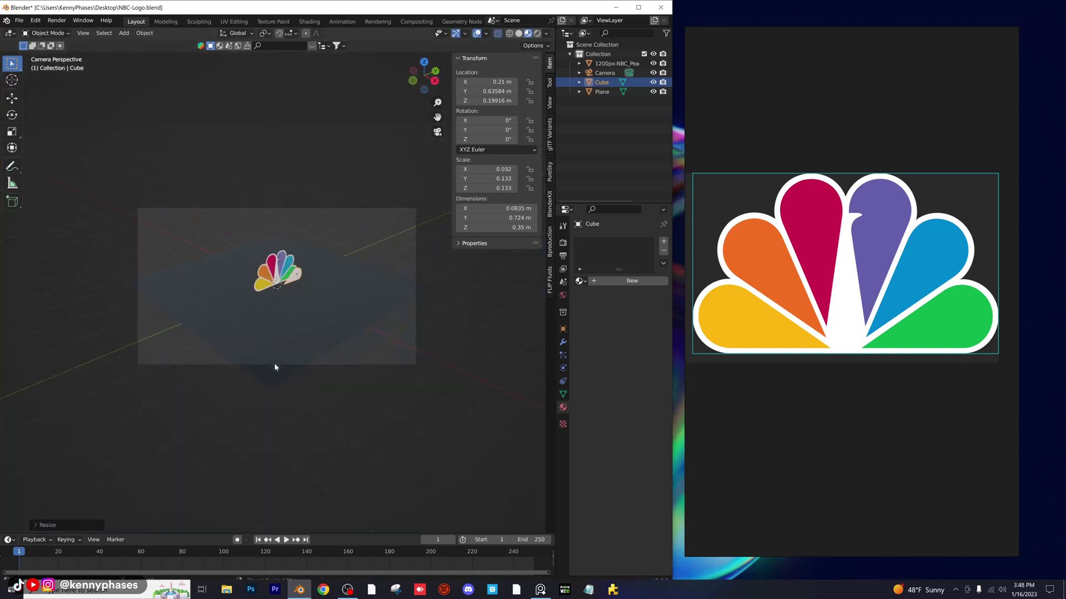
scroll(320, 292, up, 2)
middle_drag(324, 283, 308, 275)
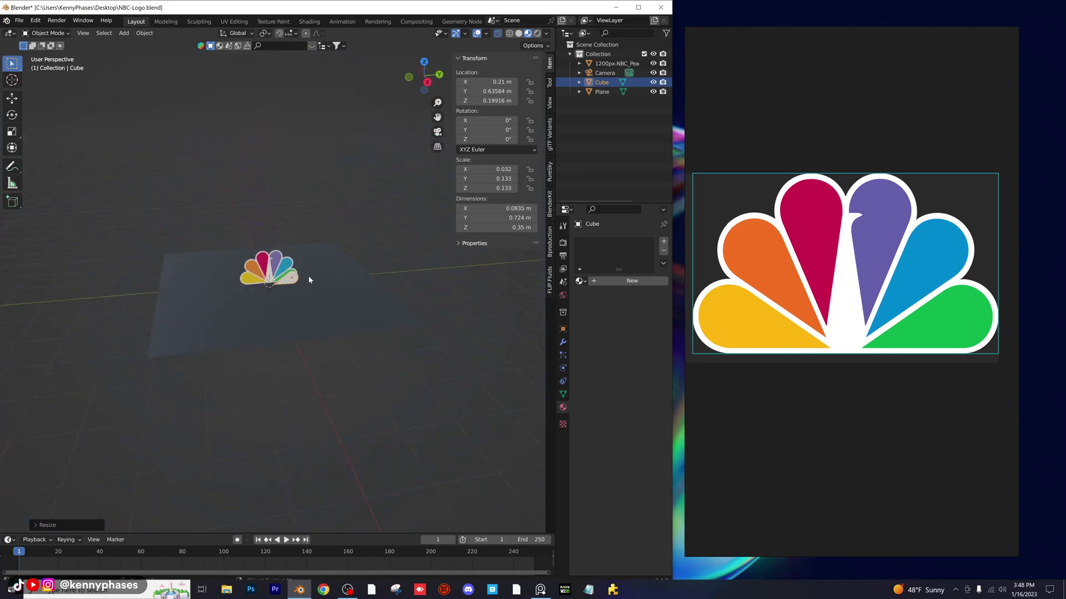
click(425, 80)
scroll(301, 283, up, 4)
key(KP_Decimal)
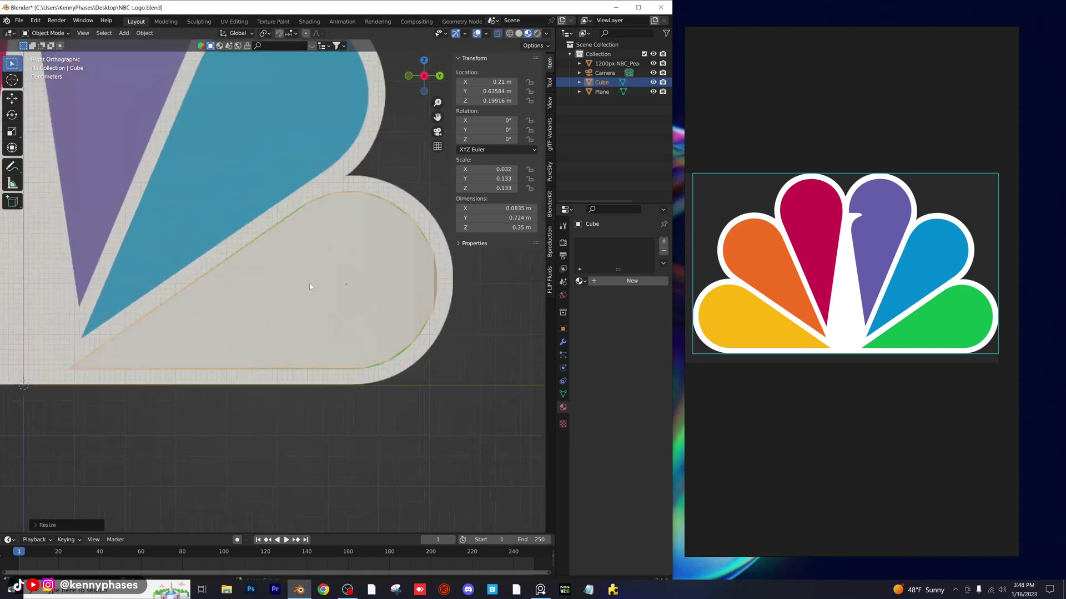
key(ctrl+s)
Add a Subdivision Surface modifier to the feather and set its viewport level to 4
click(562, 343)
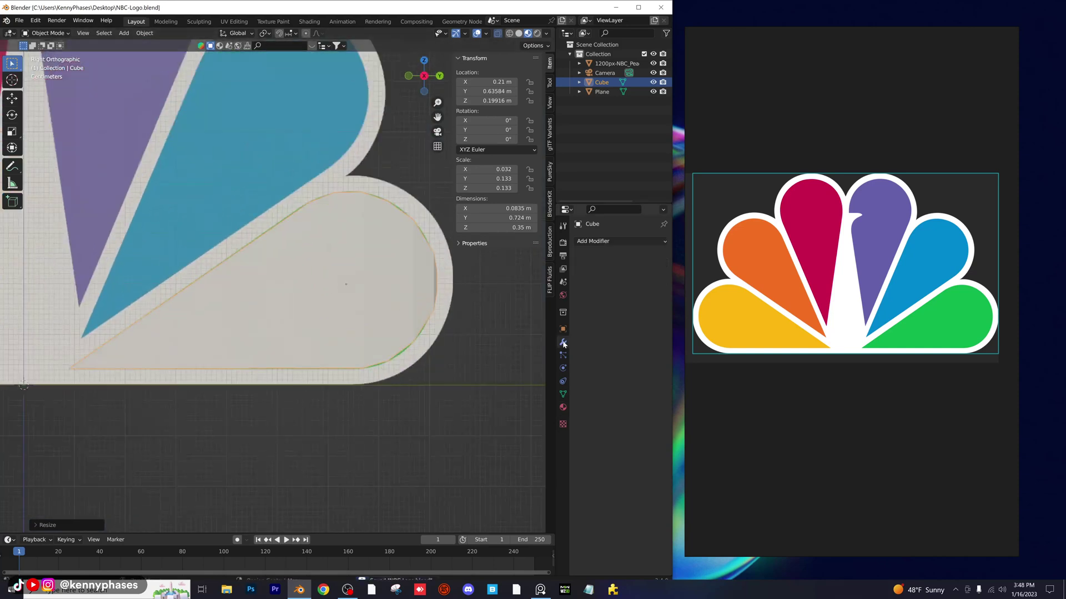
click(518, 33)
mouse_move(361, 260)
middle_down()
mouse_move(383, 309)
mouse_move(407, 210)
middle_up()
click(498, 32)
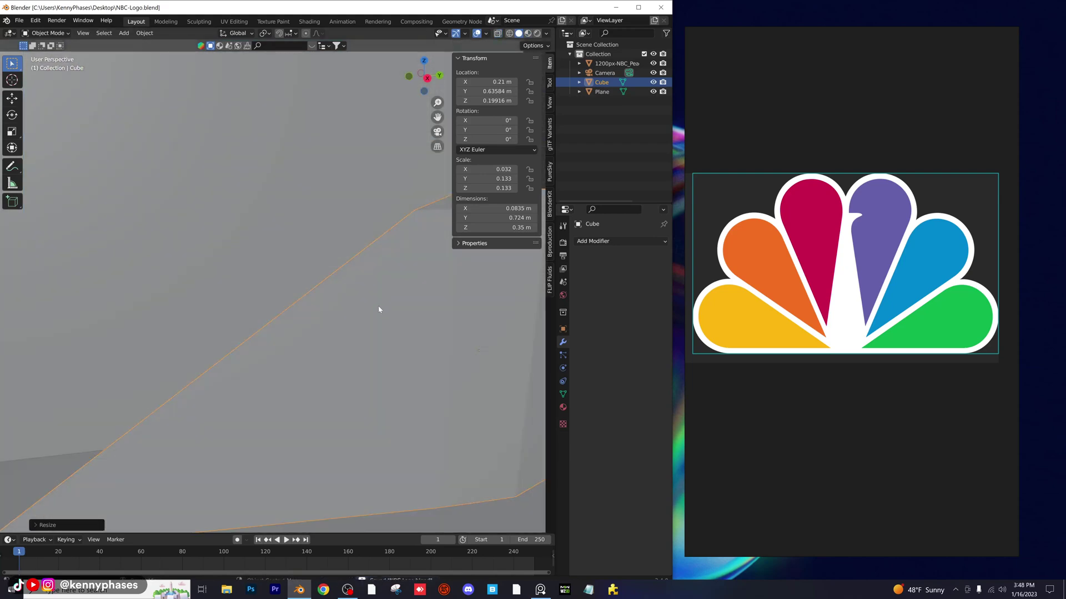
scroll(378, 308, down, 7)
middle_drag(358, 311, 363, 311)
scroll(363, 311, up, 1)
click(609, 243)
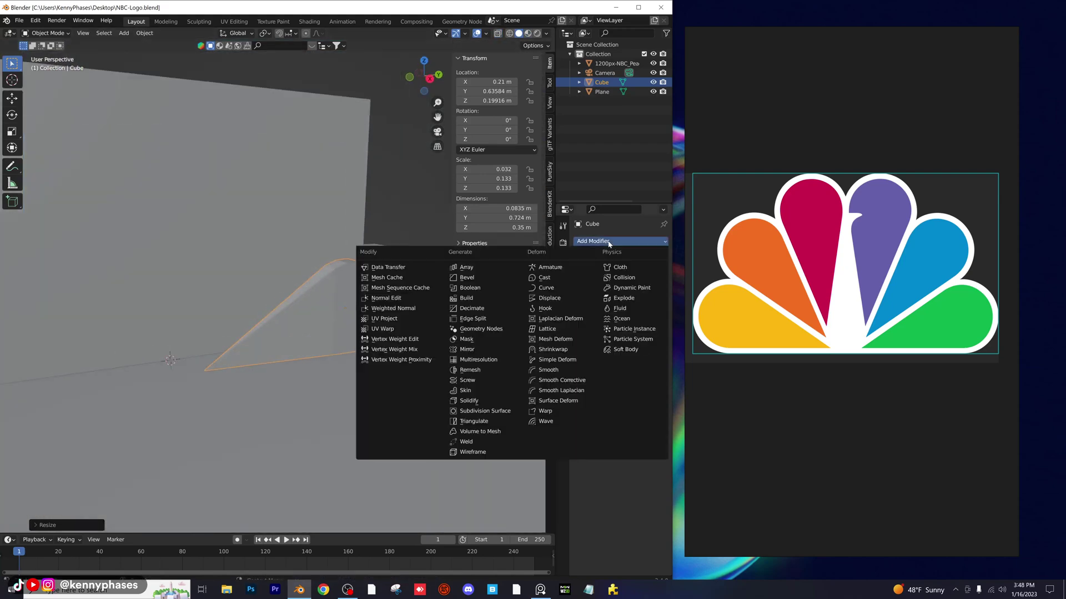
click(505, 412)
scroll(364, 347, up, 5)
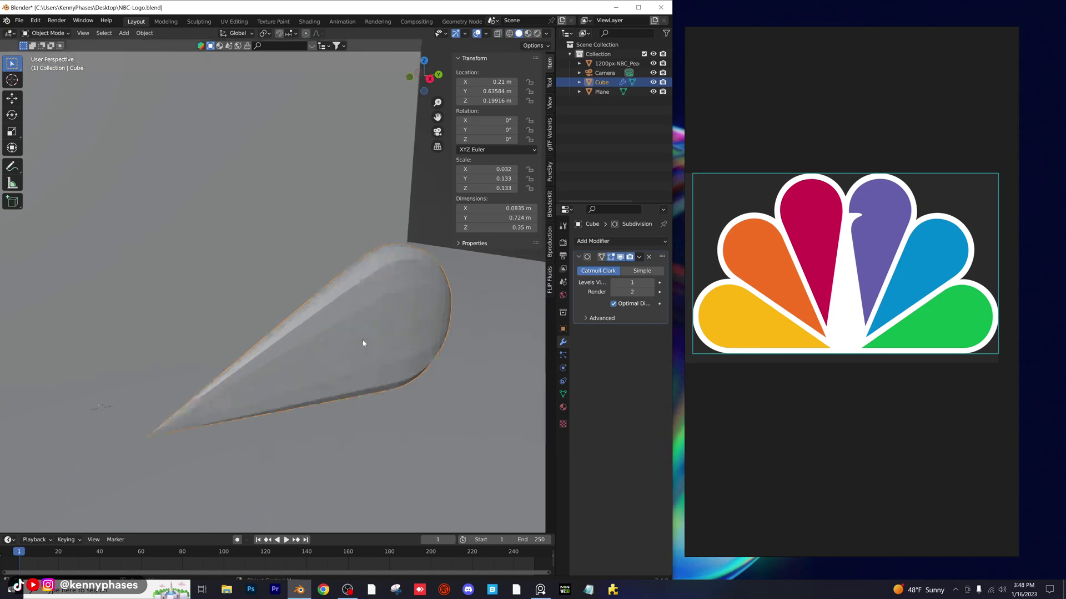
click(652, 283)
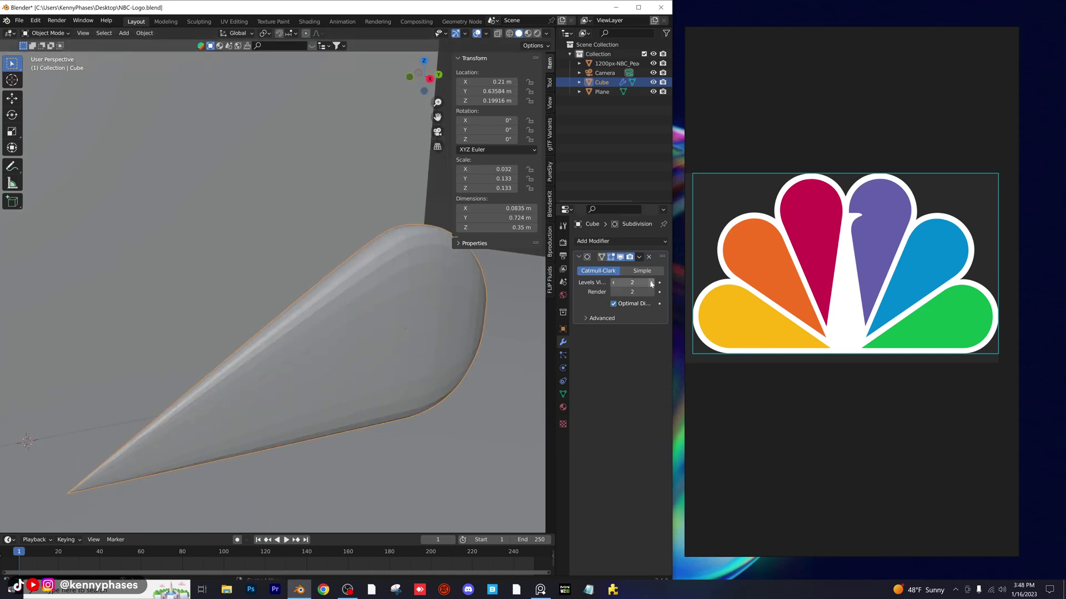
click(652, 284)
Add a loop cut across the feather's tapered section, slid close to the first vertical loop at local Y about -0.66 m
click(528, 33)
click(429, 80)
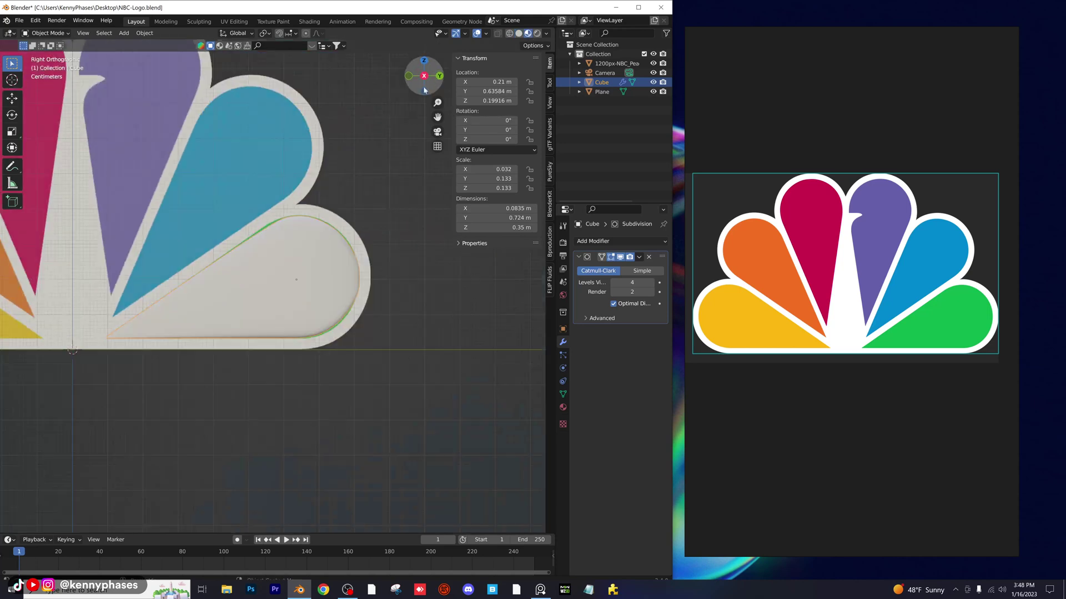
scroll(303, 279, up, 2)
scroll(304, 278, up, 3)
key(Tab)
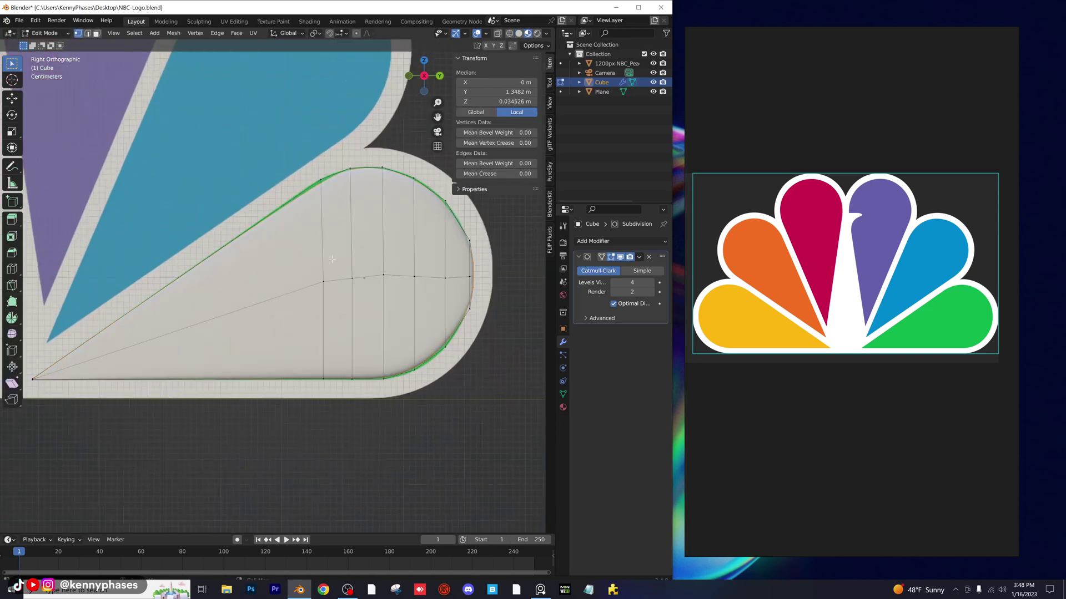
scroll(340, 208, up, 2)
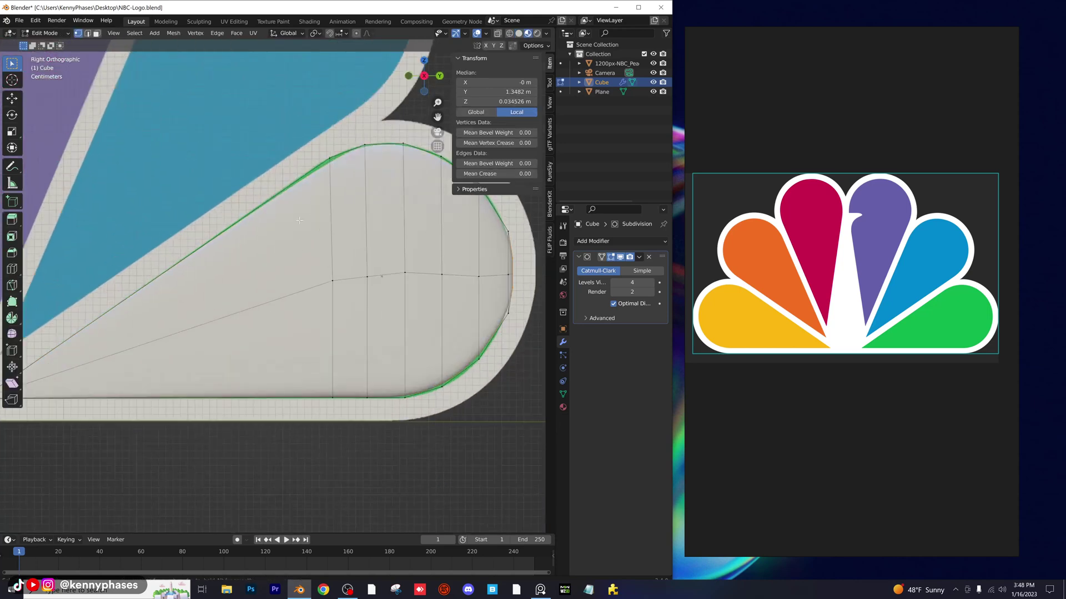
click(176, 275)
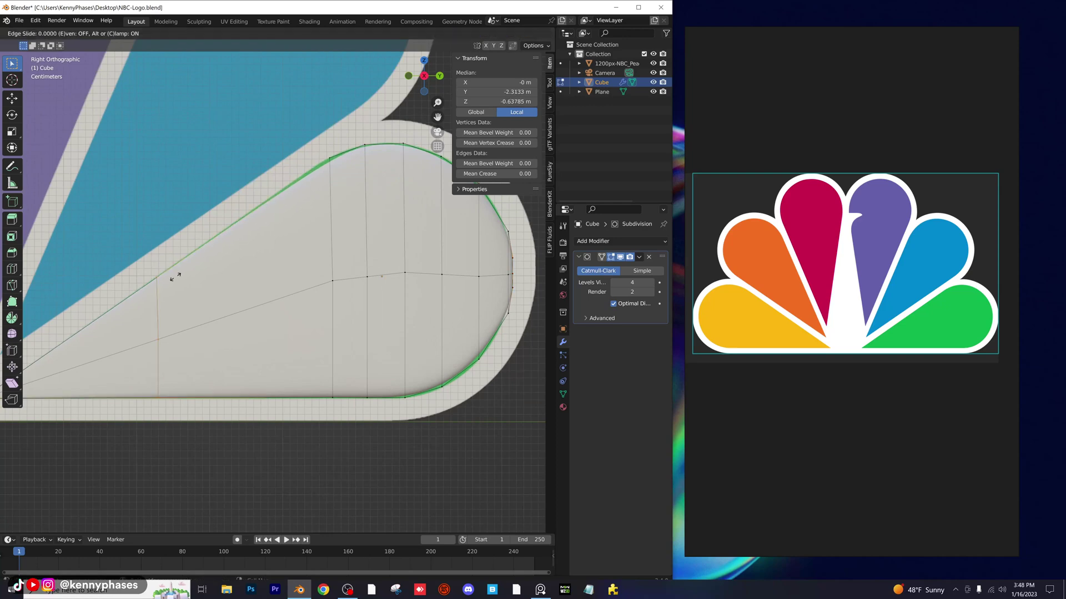
click(361, 205)
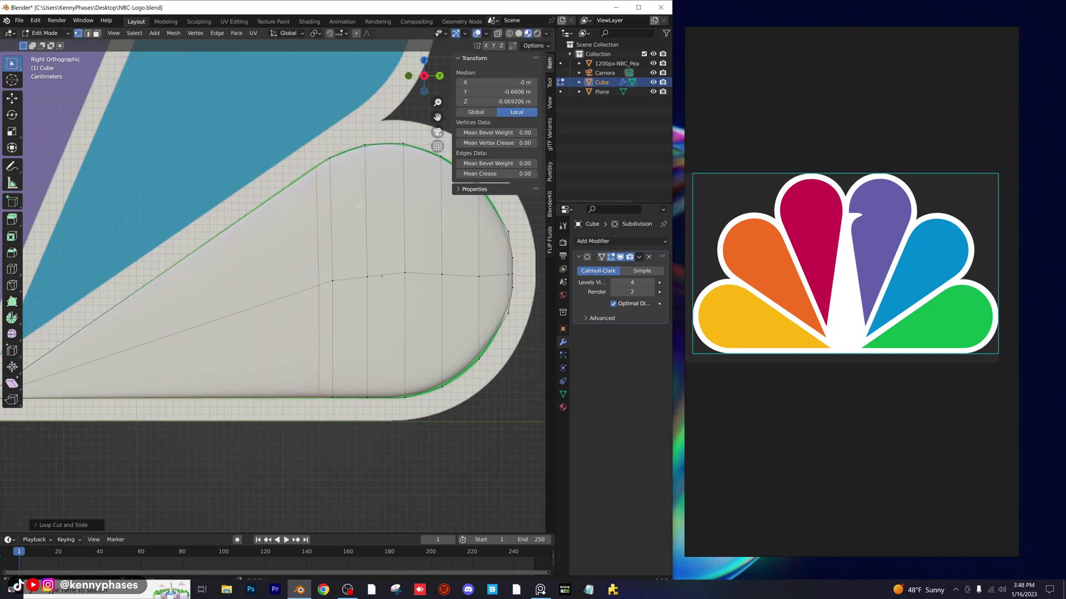
shift+middle_drag(380, 268, 260, 244)
scroll(309, 252, up, 1)
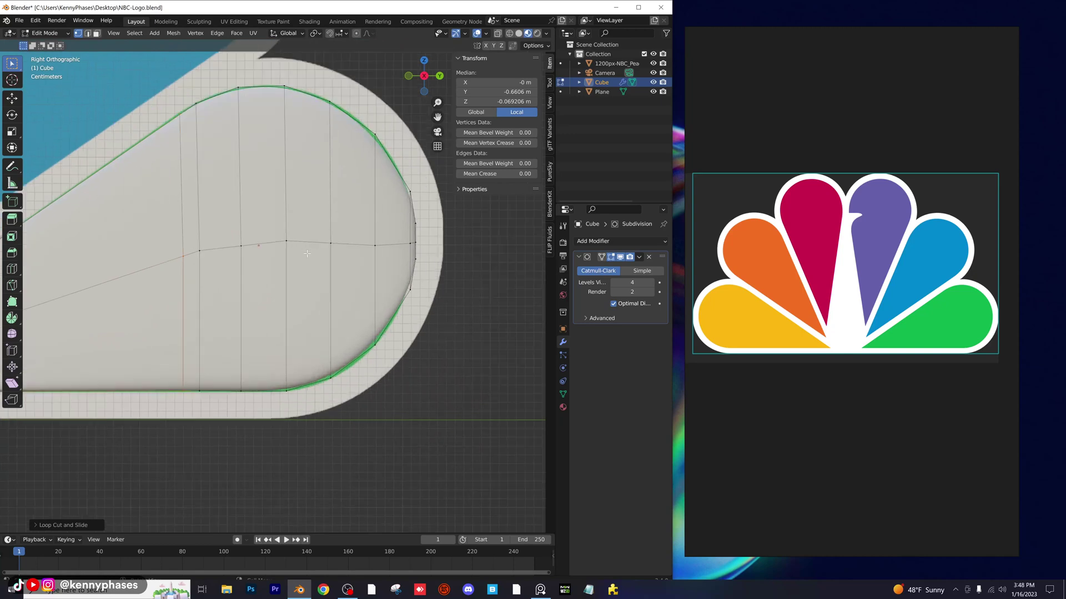
Return to Object Mode, check the smoothed feather against the green outline, and save the file
key(Tab)
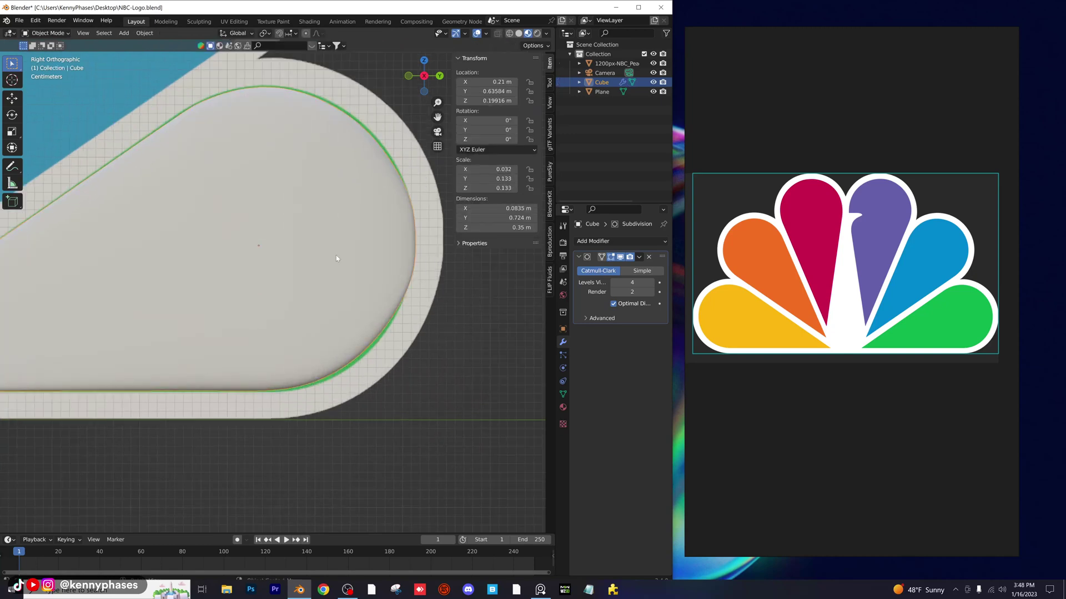
scroll(336, 258, down, 1)
shift+middle_drag(336, 257, 360, 268)
scroll(336, 257, down, 2)
shift+middle_drag(274, 260, 361, 258)
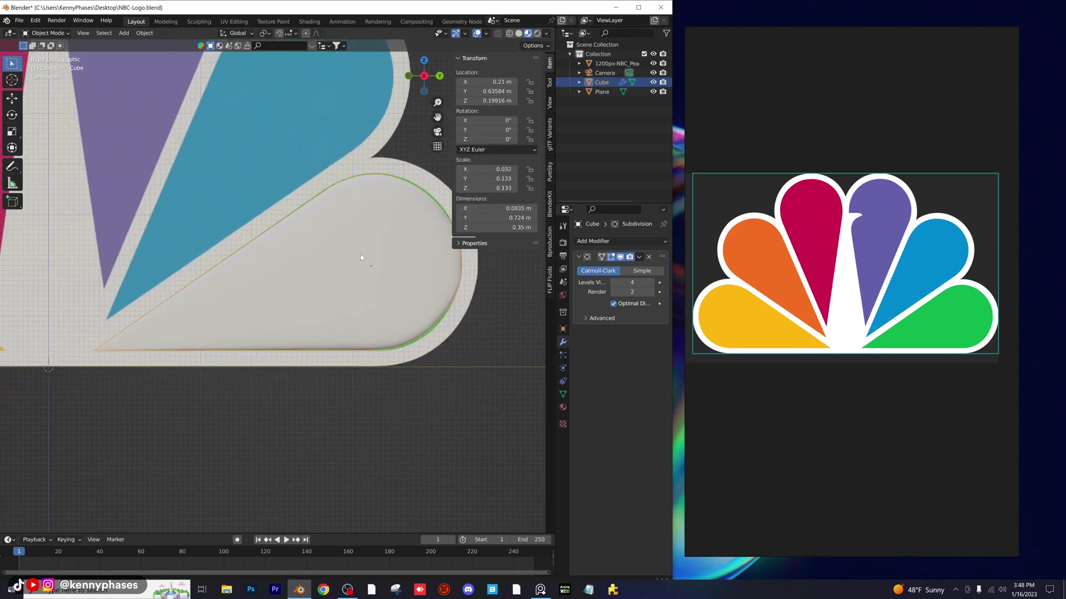
scroll(343, 252, down, 2)
key(ctrl+s)
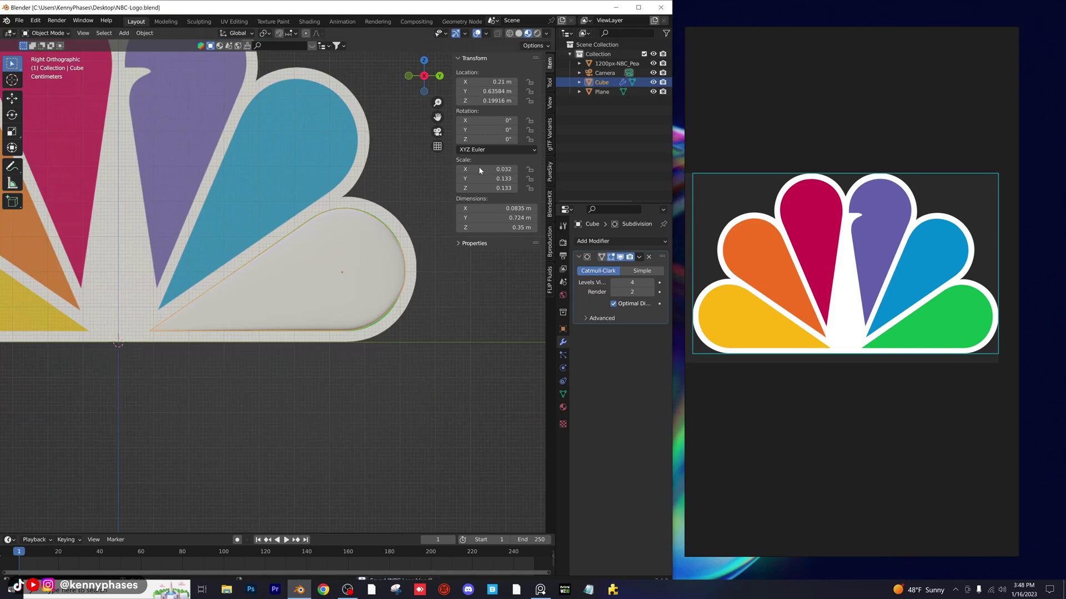
Collapse the Subdivision modifier's settings, widen the modifier area, and add a Mirror modifier to the feather
scroll(389, 249, down, 3)
scroll(362, 274, up, 2)
click(579, 257)
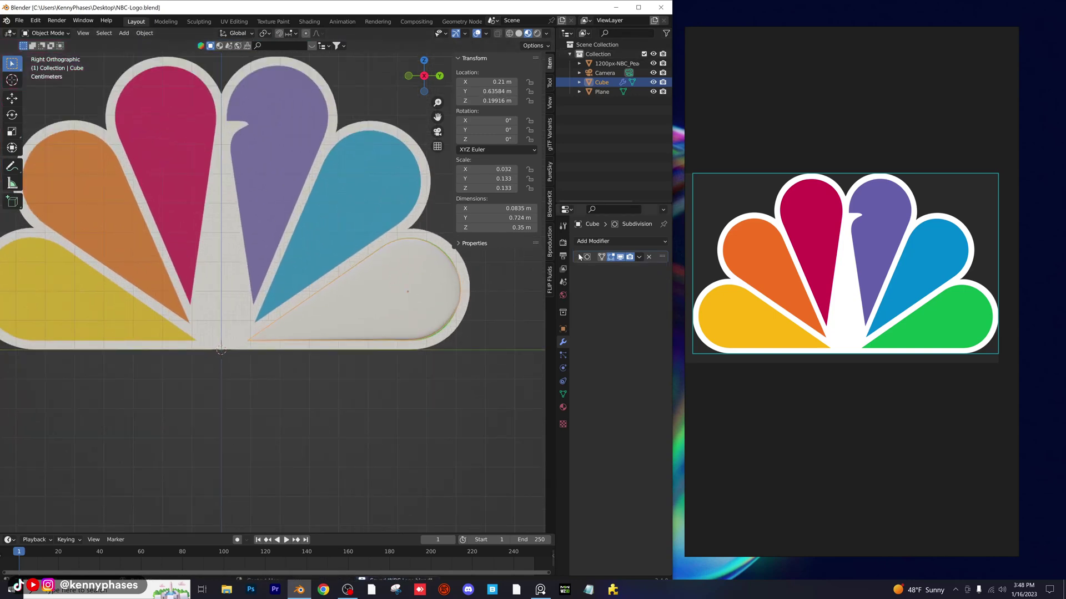
drag(551, 243, 513, 243)
click(592, 241)
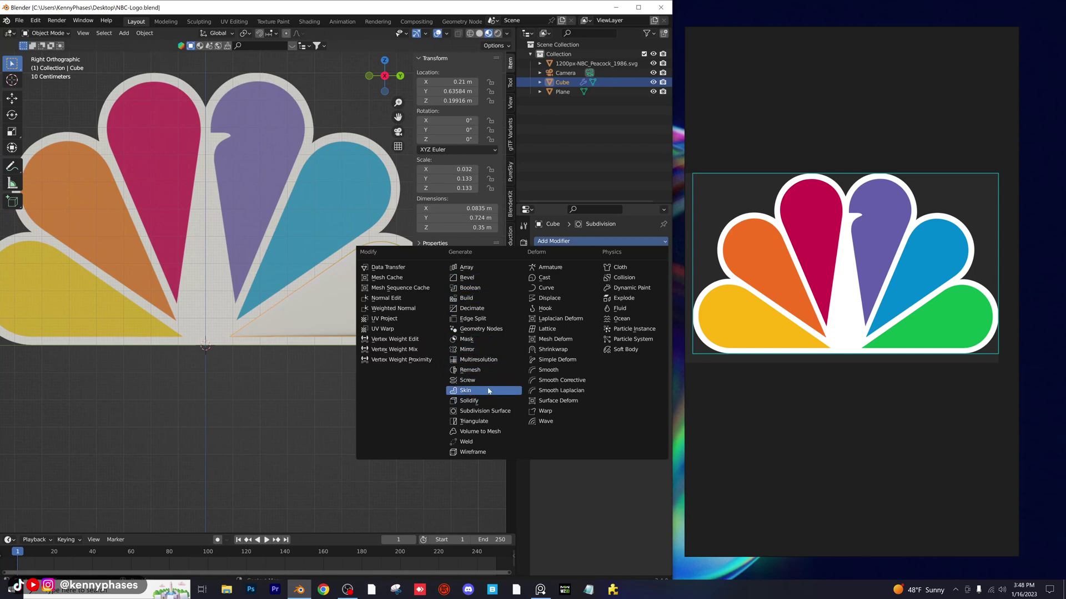
click(485, 348)
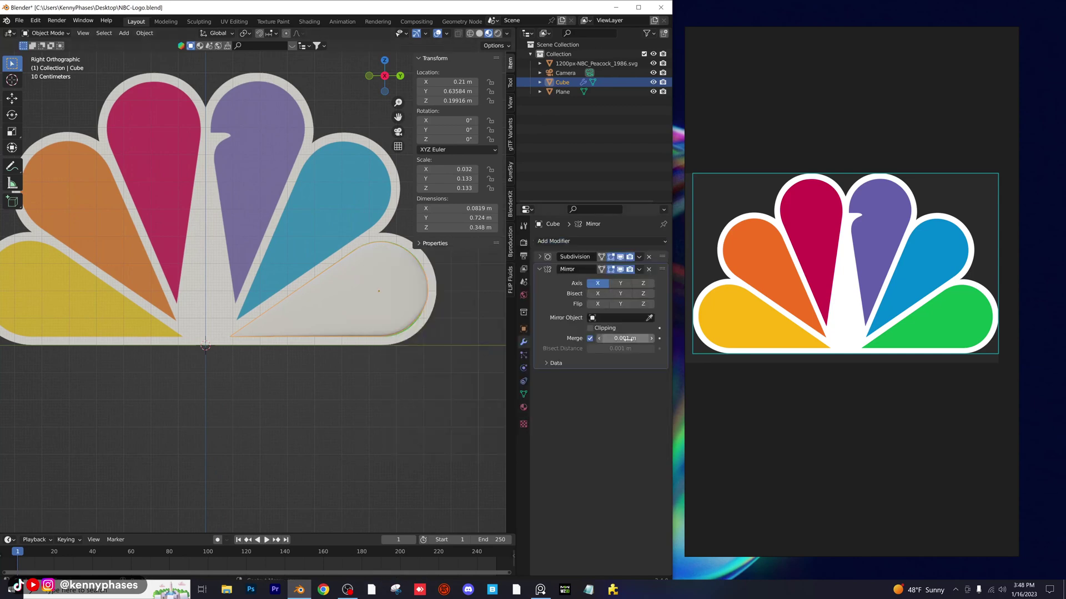
Add an empty at the world origin to serve as the mirror center
click(123, 33)
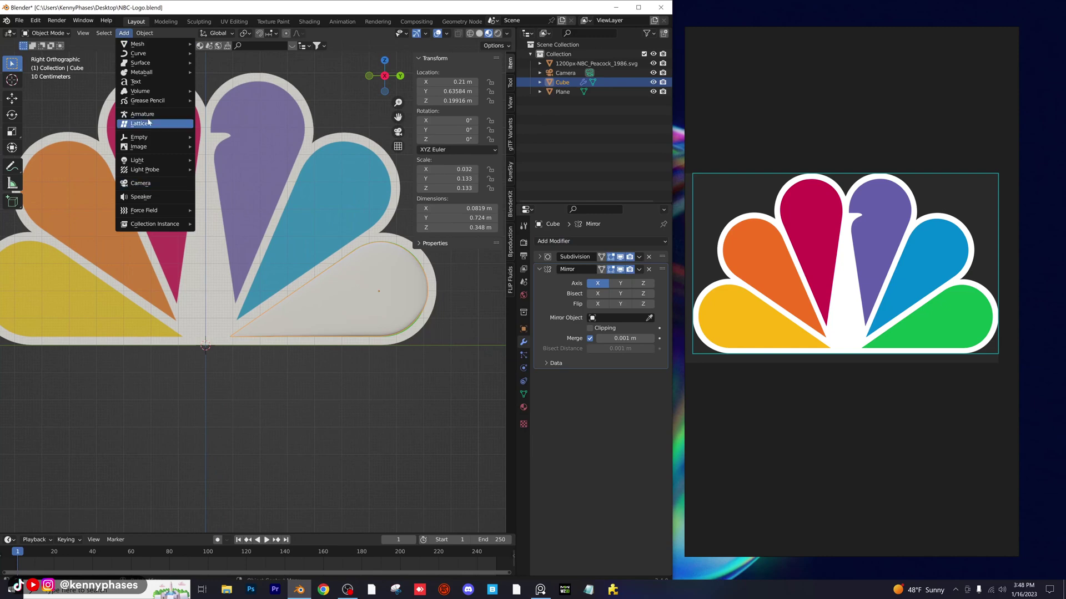
mouse_move(158, 137)
click(227, 139)
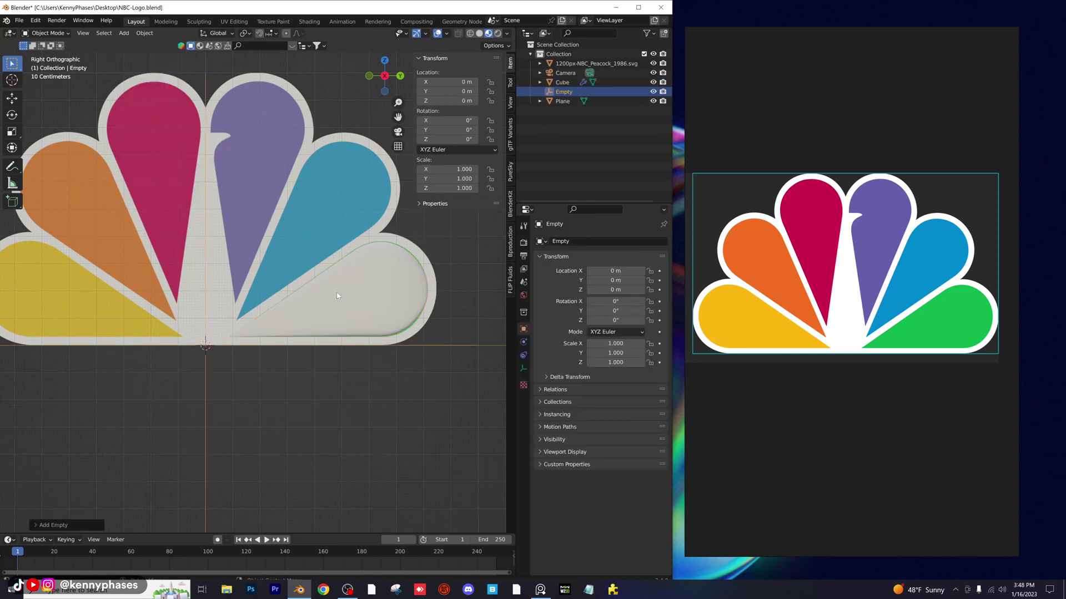
Set the Empty as the feather's mirror object and mirror along Y instead of X
click(391, 264)
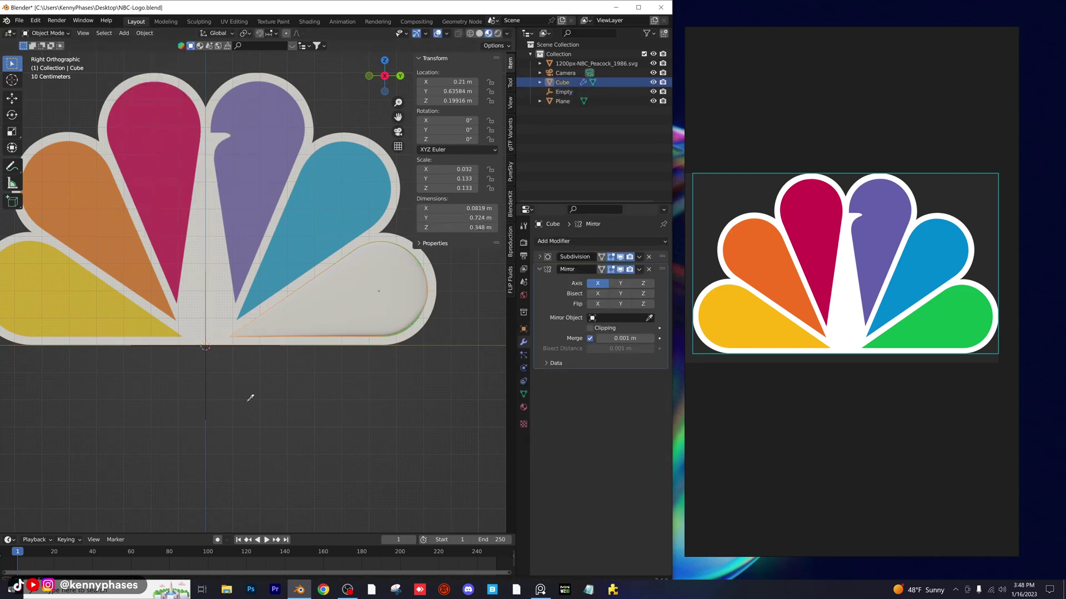
click(208, 377)
shift+middle_drag(219, 381, 299, 391)
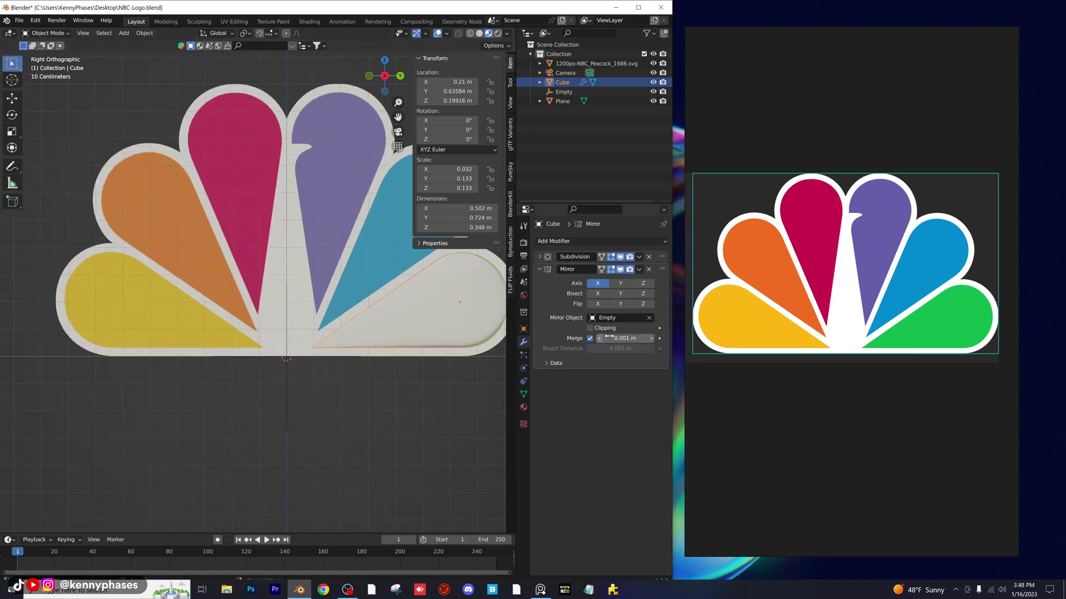
click(620, 283)
scroll(279, 391, down, 3)
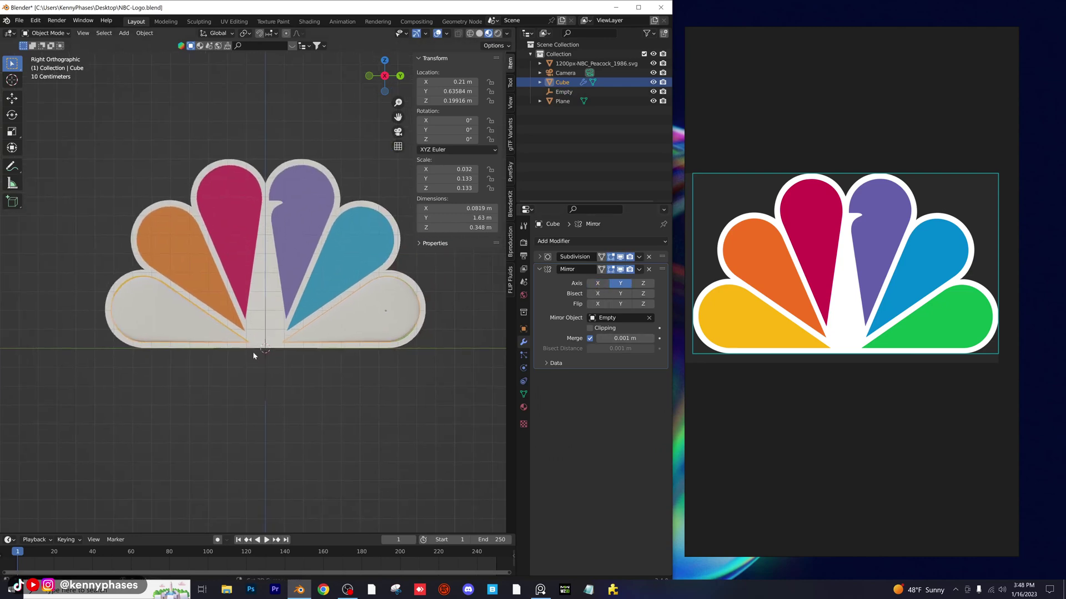
scroll(270, 338, up, 1)
scroll(267, 348, up, 1)
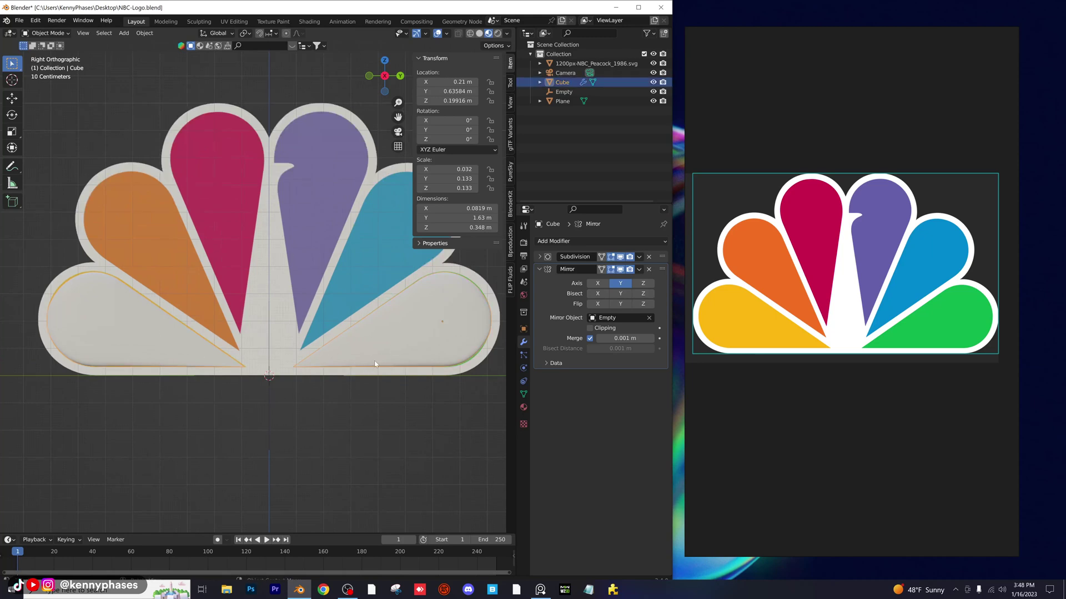
Duplicate the mirrored feather and place the copy above the original at Z about 0.43 m
shift+middle_drag(374, 364, 332, 383)
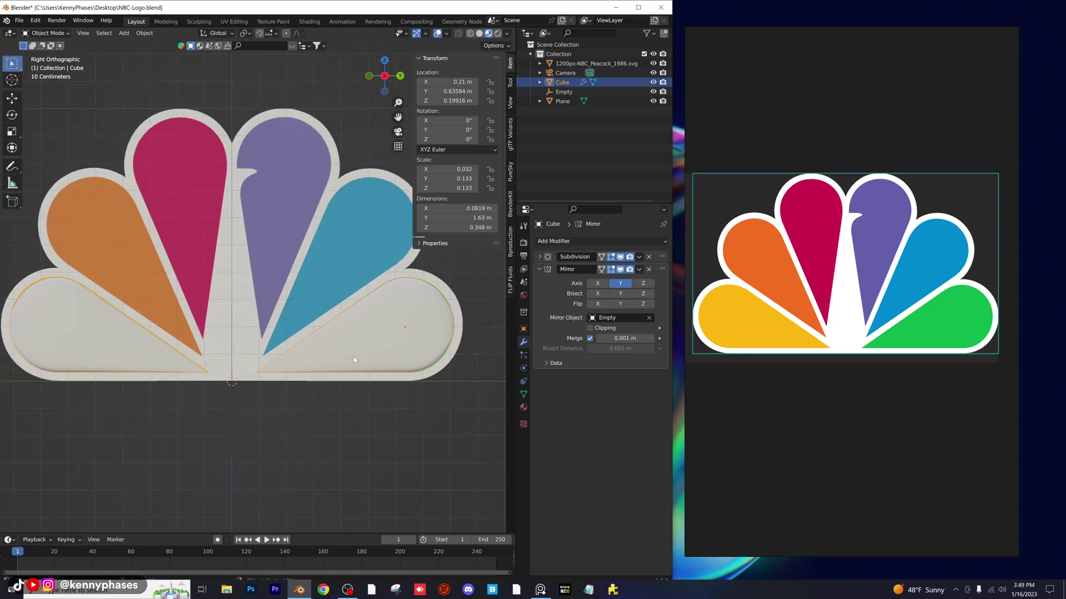
key(shift+d)
click(349, 285)
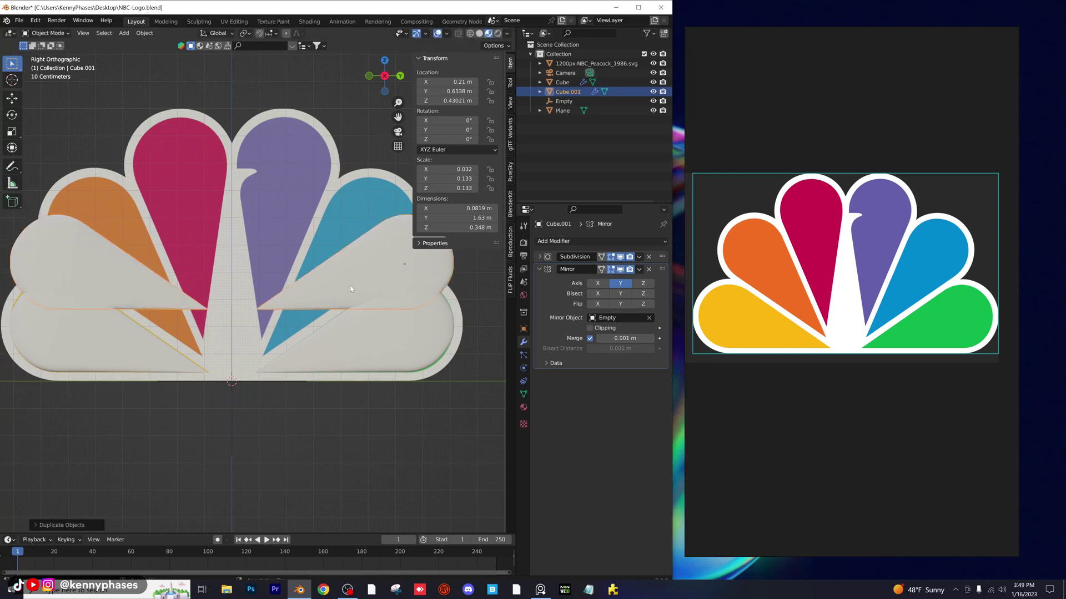
Rotate the duplicated feather to about 33° around X and move it over the blue reference feather at about Y 0.50 m, Z 0.56 m
scroll(315, 230, up, 1)
shift+middle_drag(316, 230, 243, 257)
key(r)
key(x)
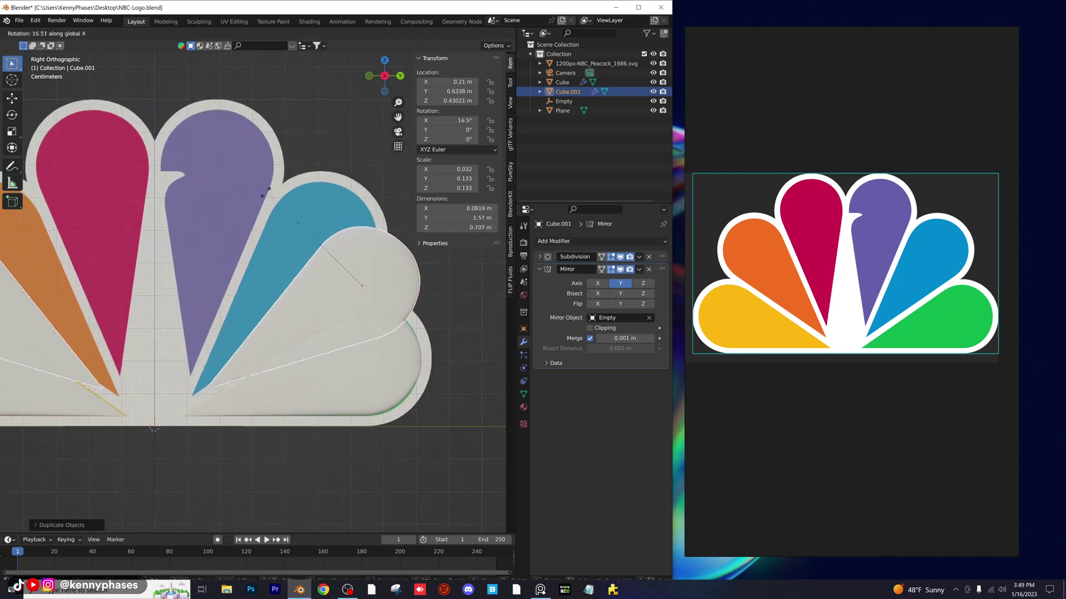
click(257, 211)
key(g)
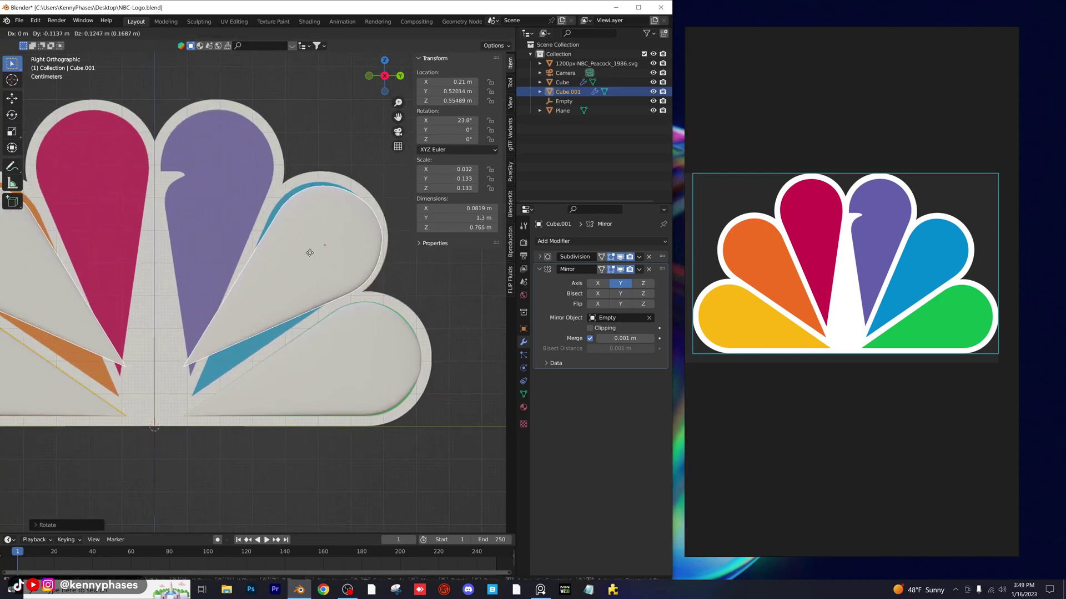
click(310, 214)
key(r)
key(x)
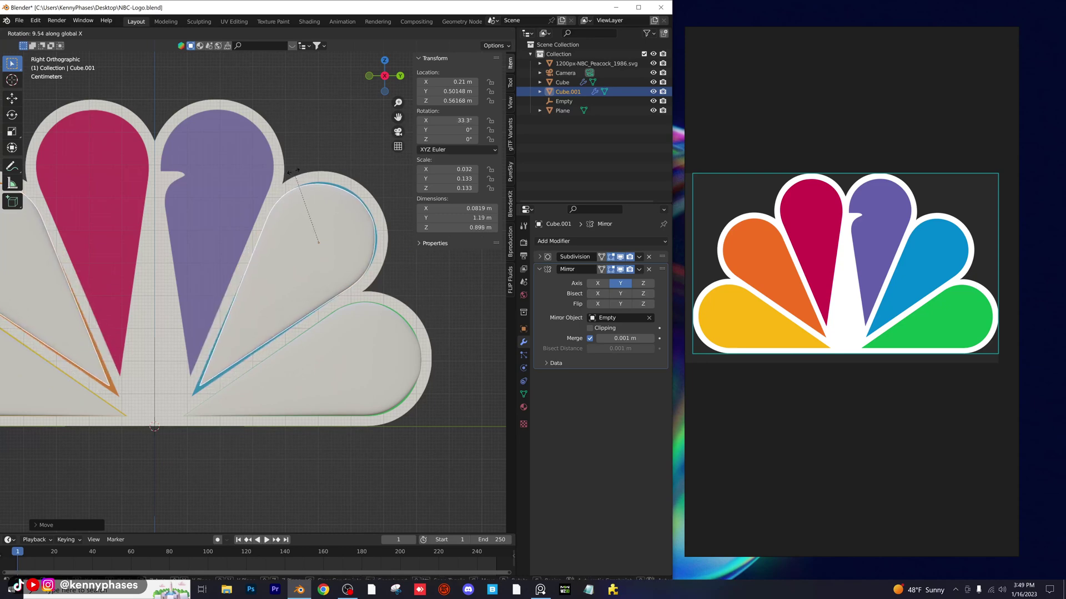
click(294, 174)
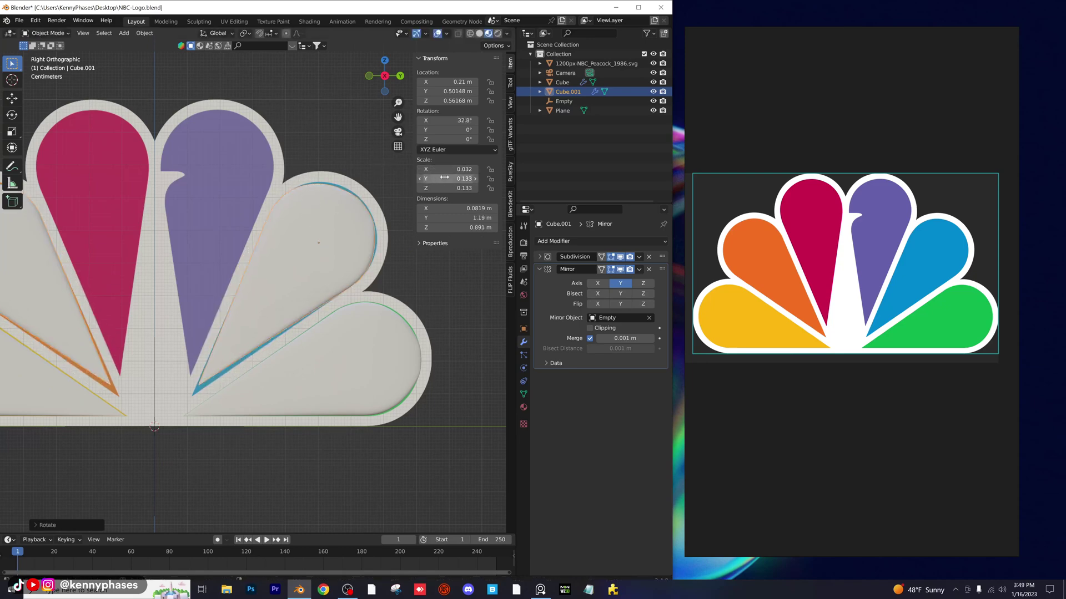
Stretch the blue feather's piece to a Y scale of 0.141, rotate it to 34° around X, and nudge it into alignment
drag(439, 179, 452, 179)
key(r)
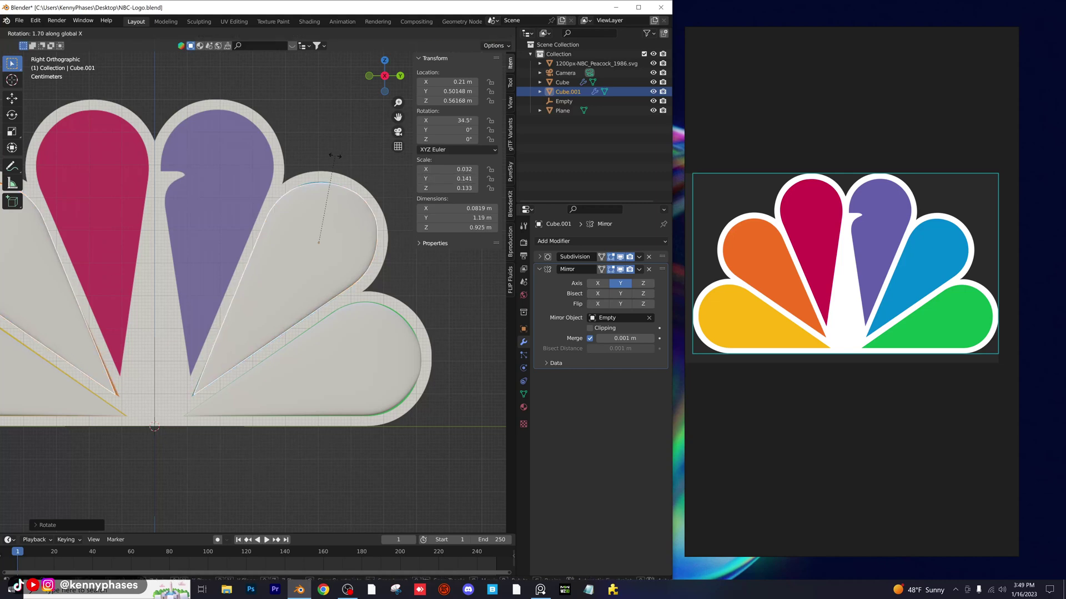
click(334, 166)
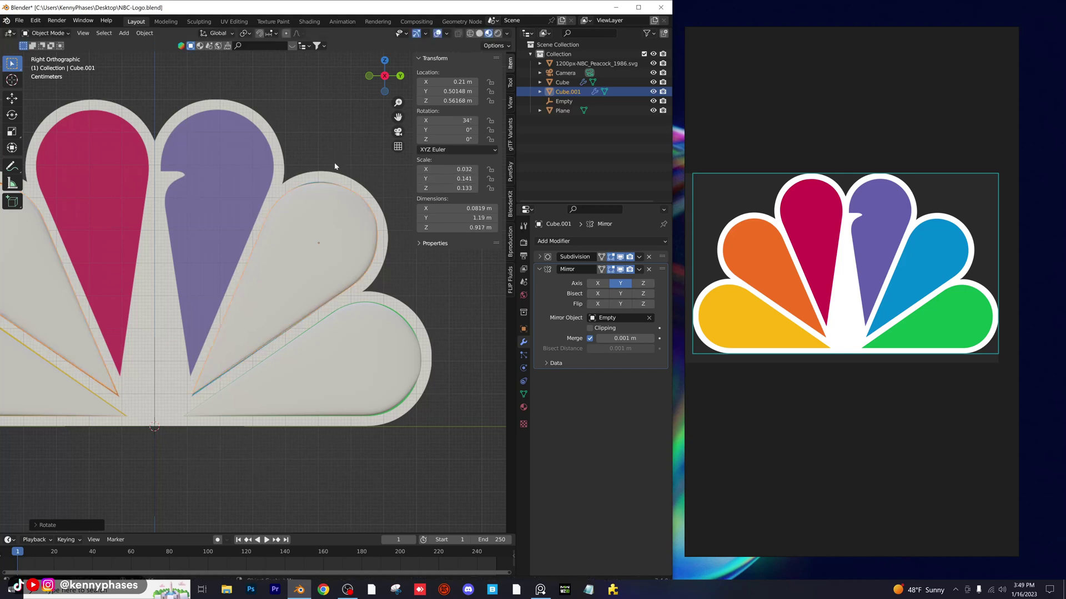
key(g)
click(319, 229)
shift+middle_drag(320, 229, 373, 248)
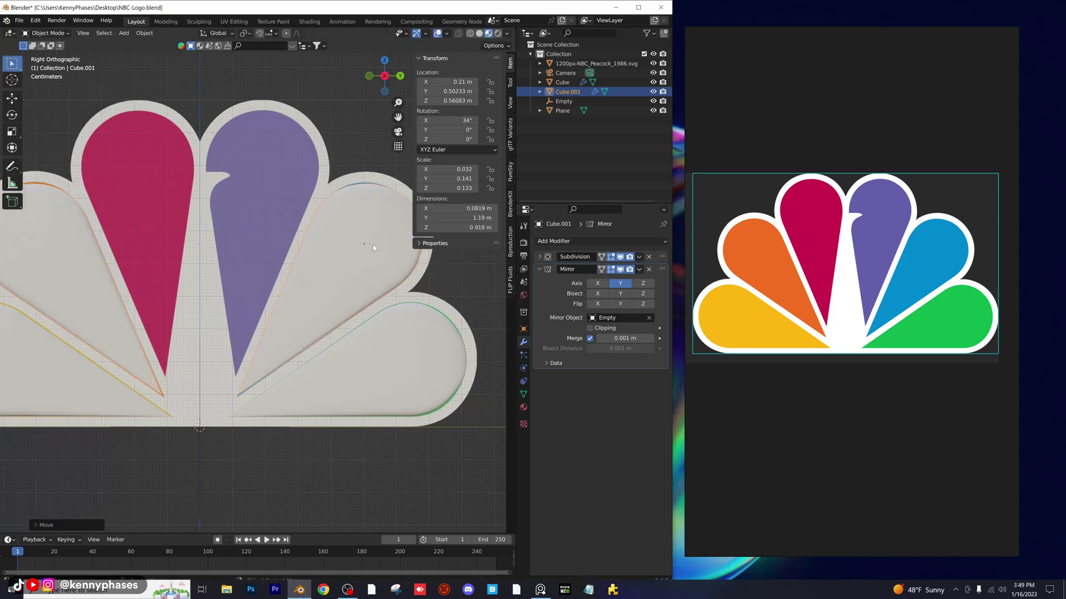
Duplicate the feather onto the purple reference feather, rotate it to about 65.7° around X, and scale it up by about 1.02
key(shift+d)
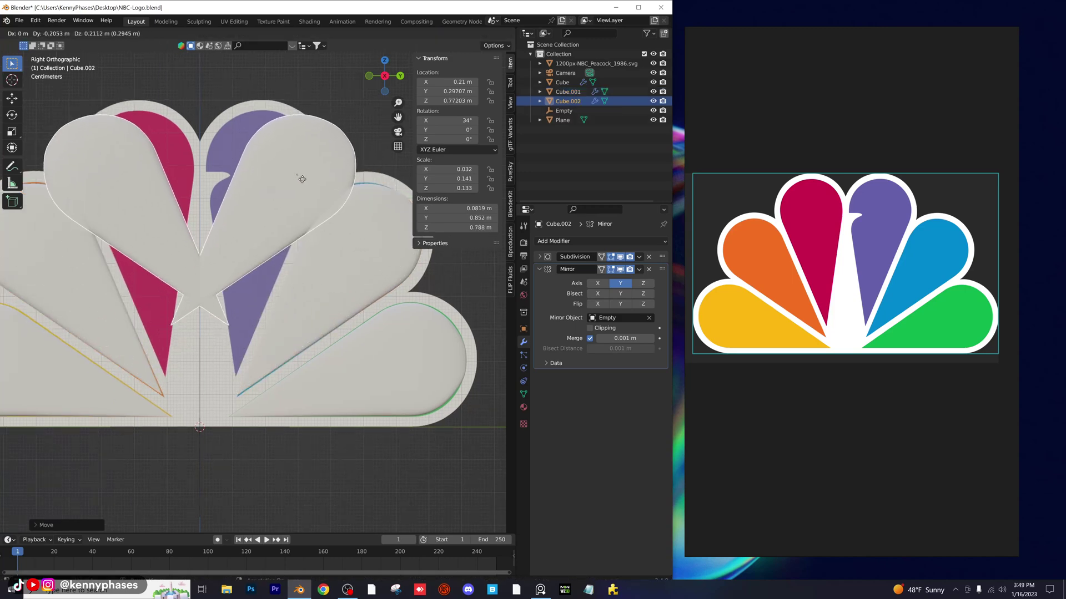
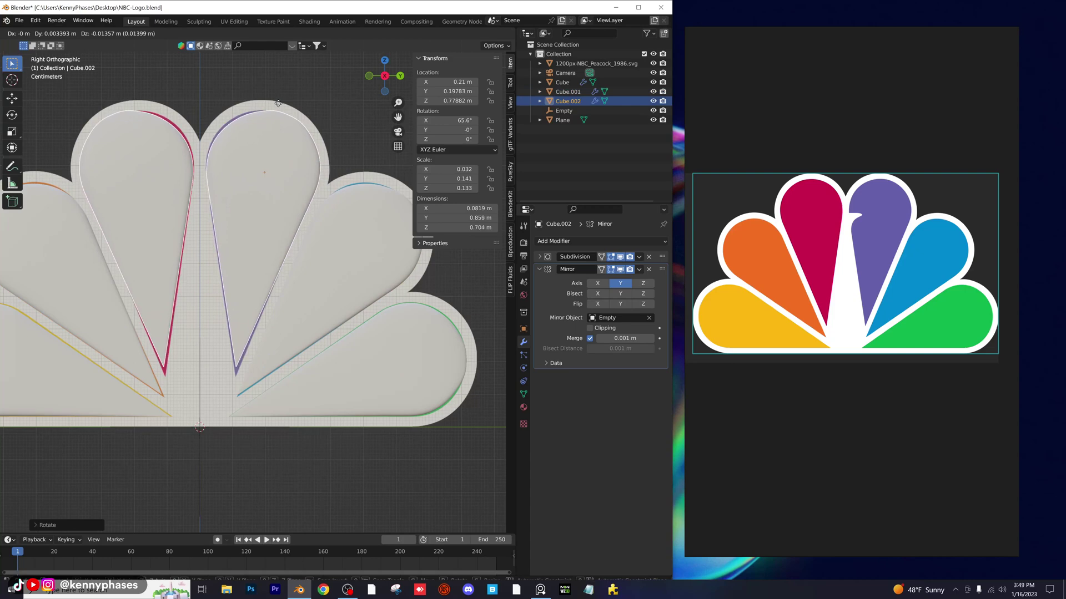
click(279, 105)
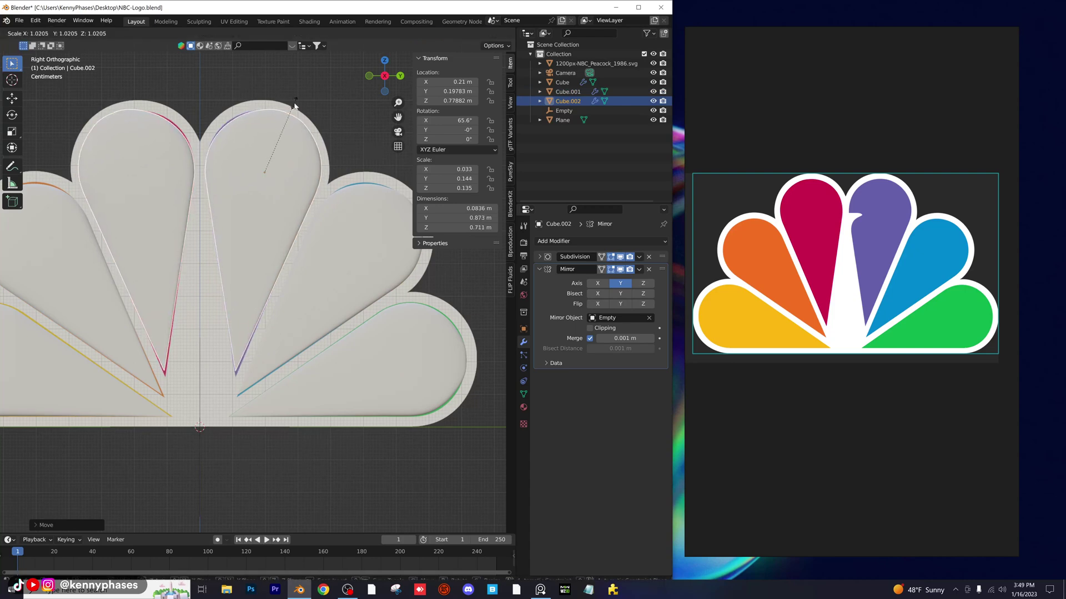
click(293, 103)
key(g)
click(294, 103)
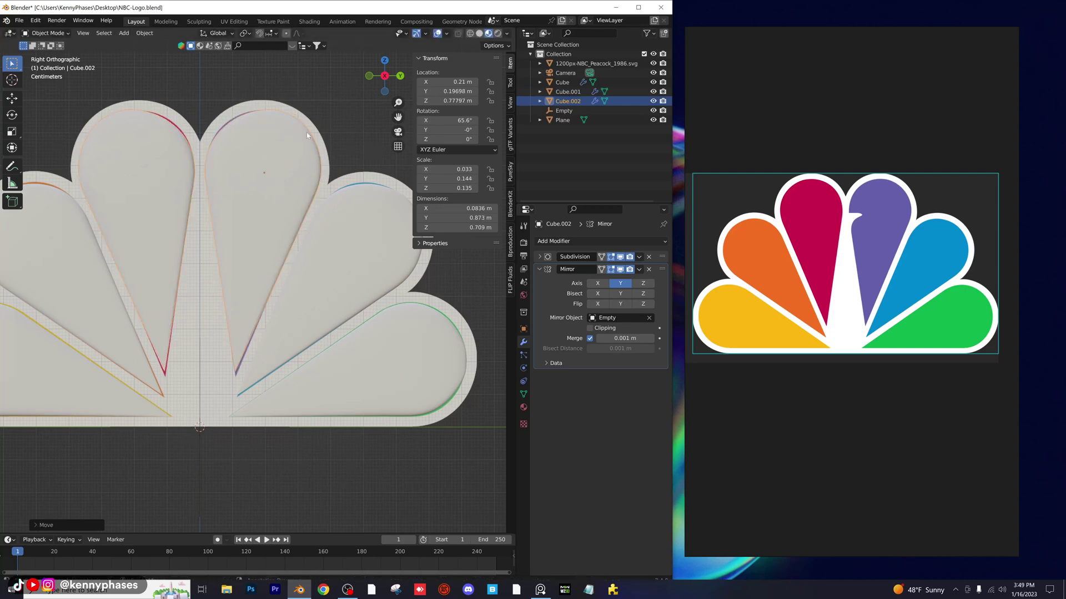
key(r)
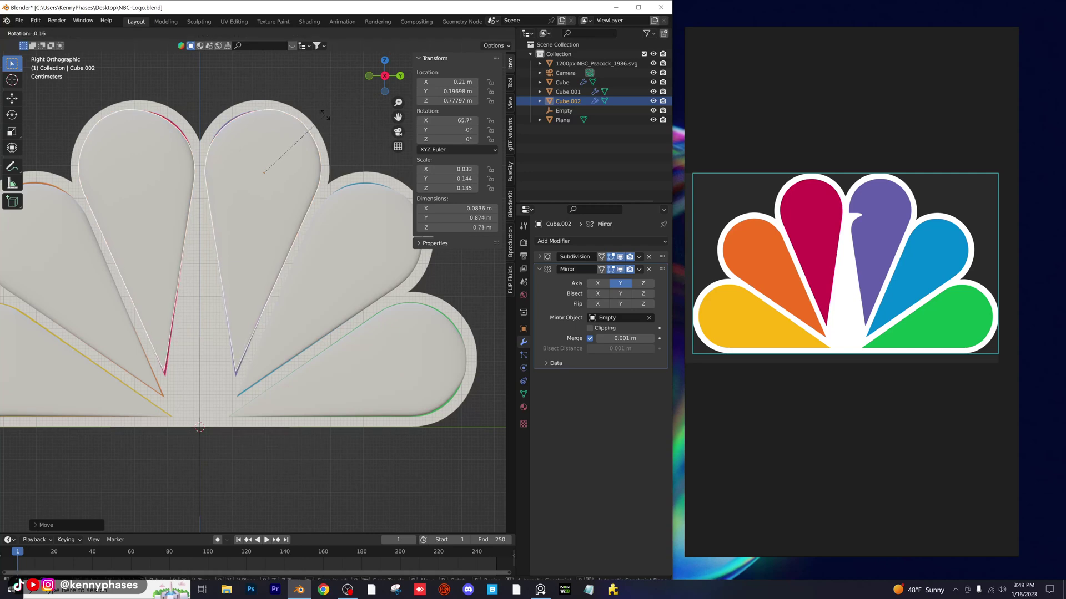
click(325, 116)
scroll(295, 166, down, 2)
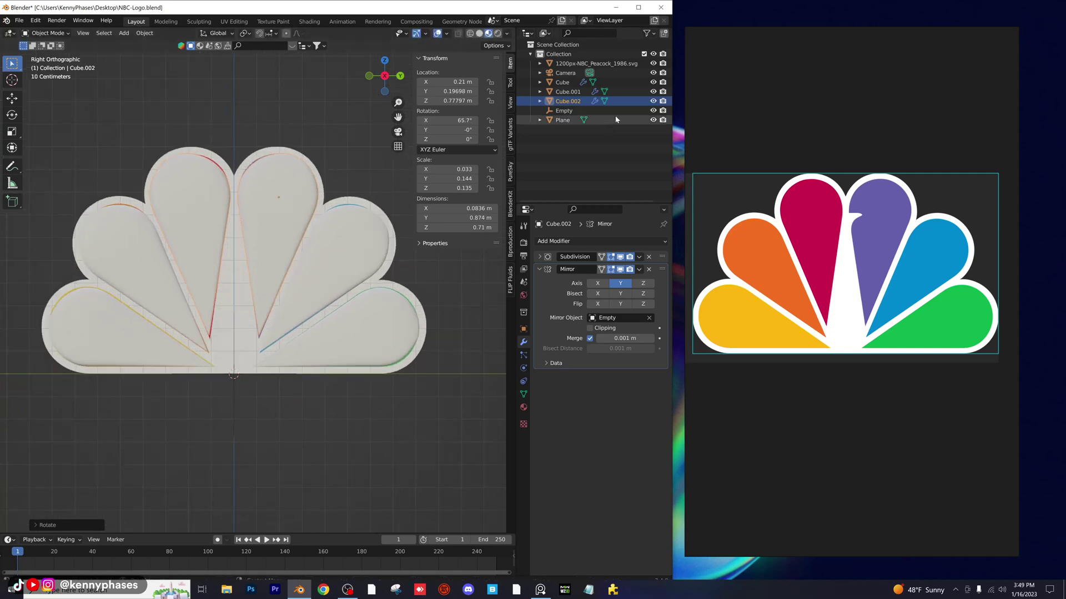
Temporarily hide the top feather pair to inspect the beak notch in the reference, and make the pair visible again
key(h)
scroll(243, 189, up, 2)
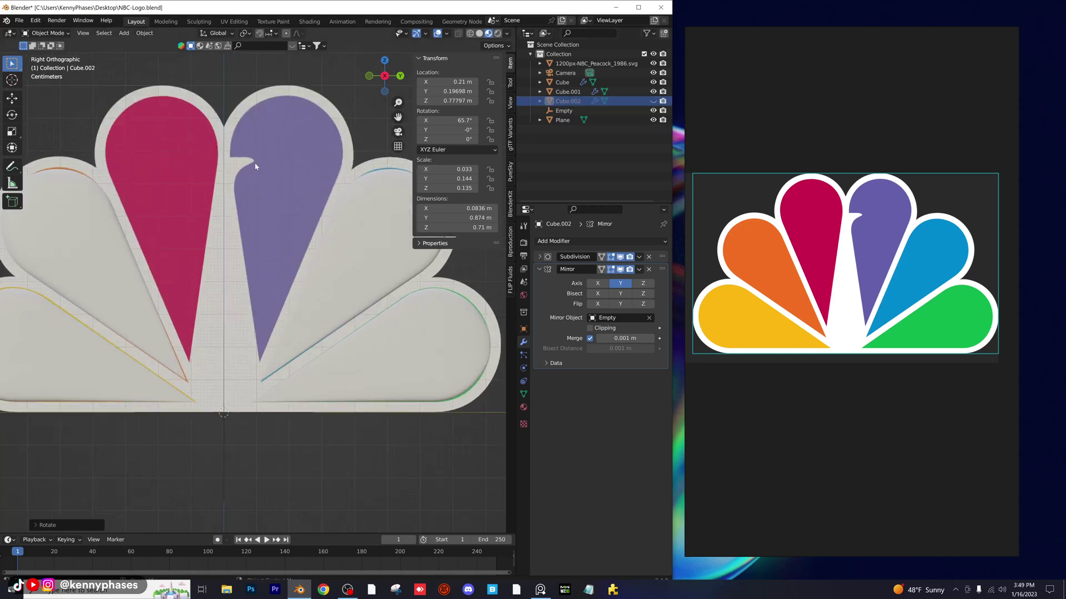
scroll(256, 169, down, 2)
click(654, 101)
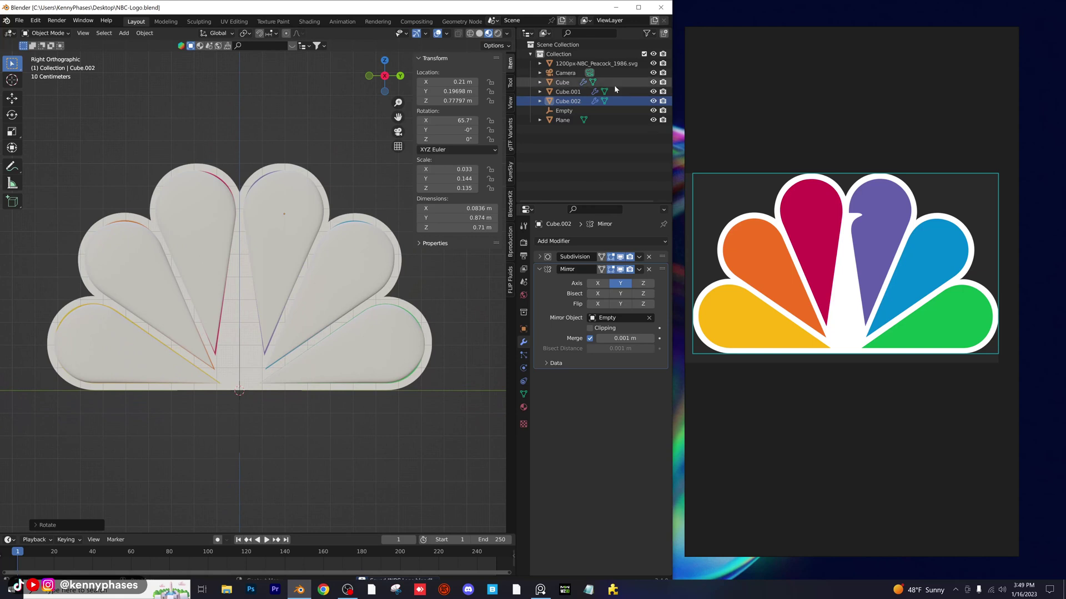
Set the render engine to Cycles and its device to GPU Compute
click(523, 242)
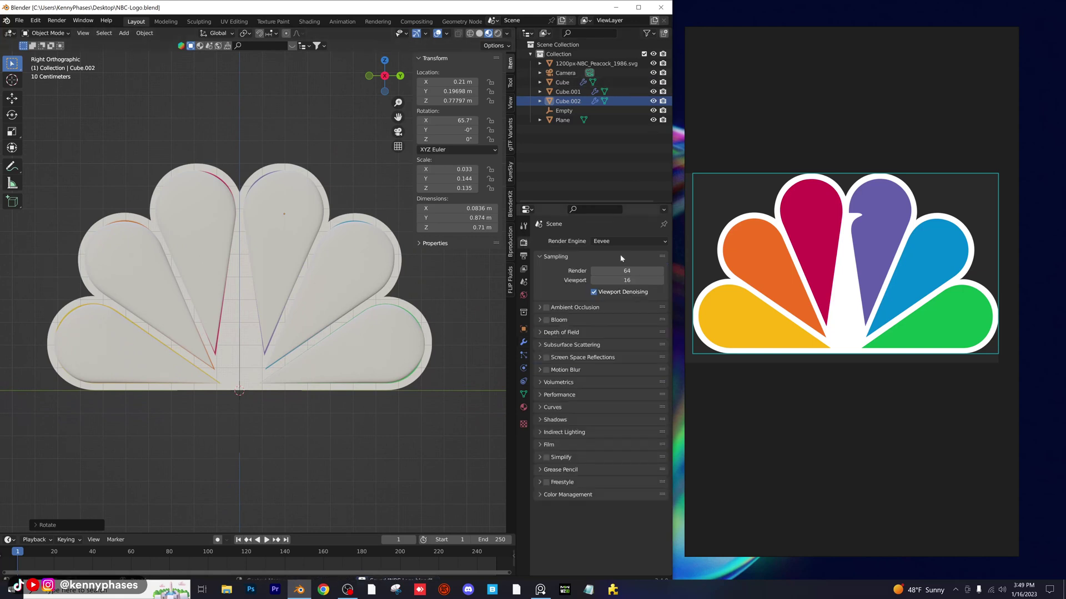
click(627, 240)
click(617, 280)
click(627, 264)
click(624, 286)
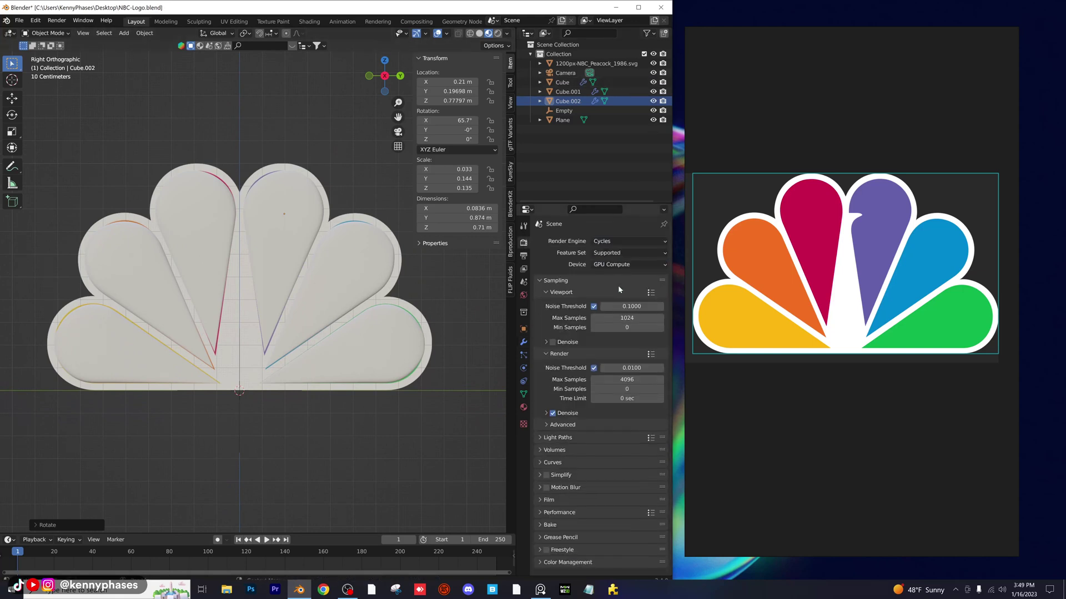
Preview the feathers in rendered viewport shading with the reference SVG hidden, and show the SVG again
click(653, 64)
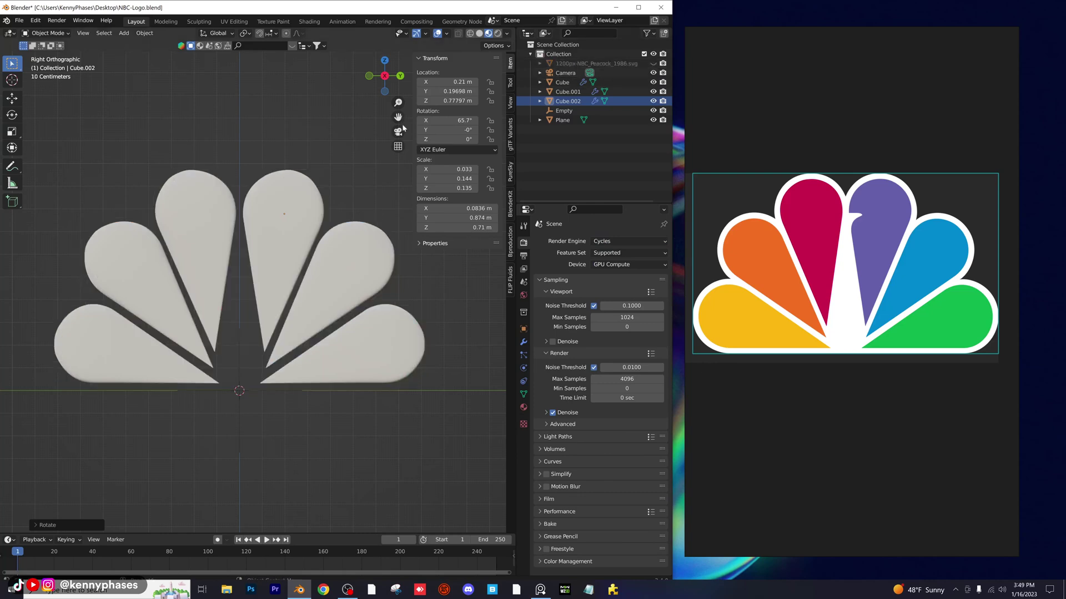
click(498, 33)
middle_drag(280, 244, 273, 250)
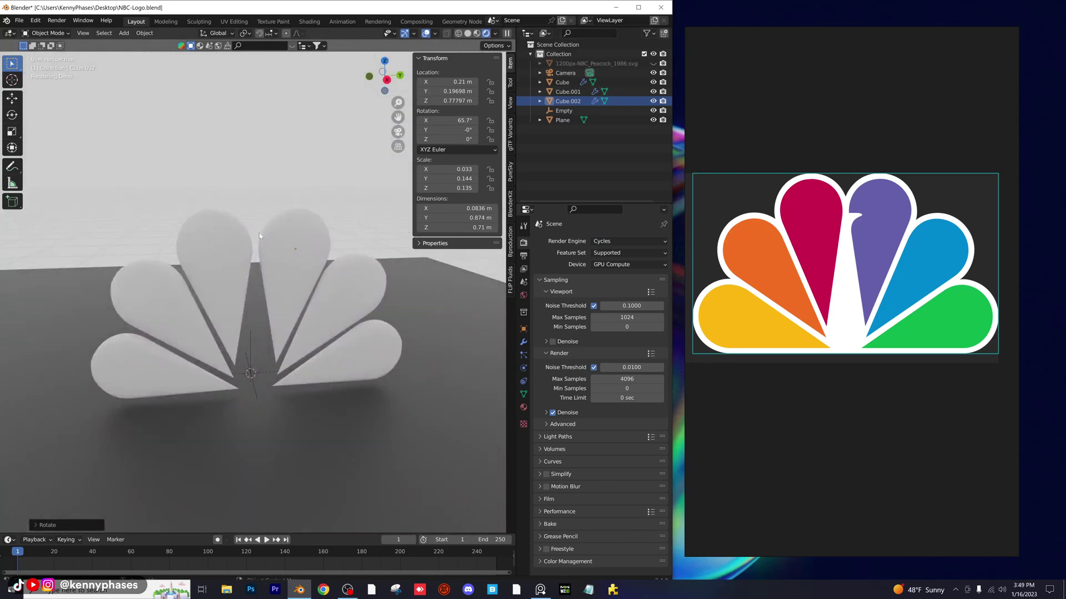
click(652, 64)
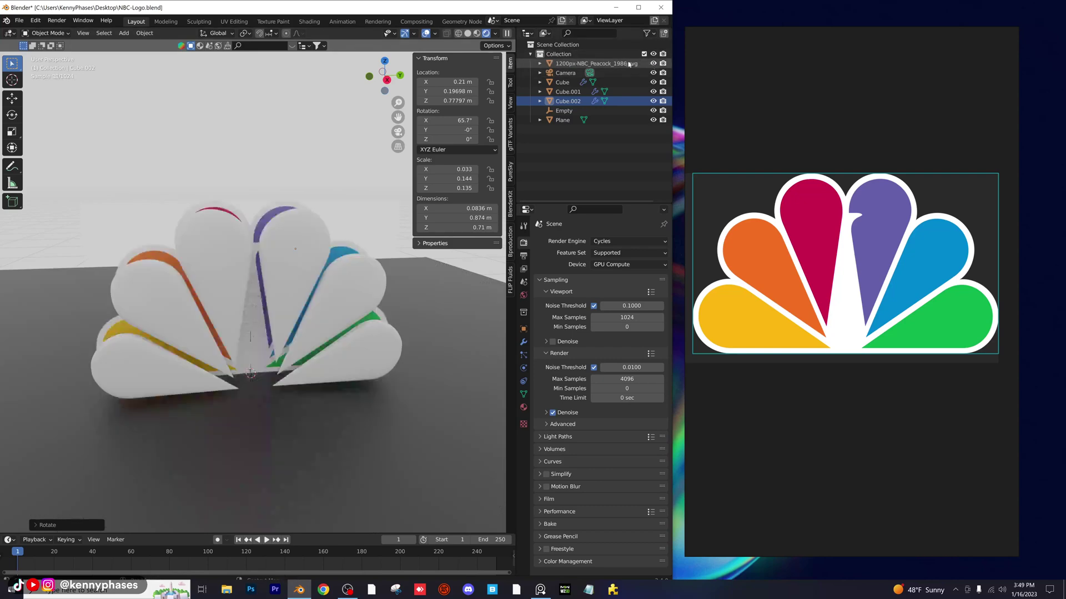
Apply the Subdivision and Mirror modifiers on the top feather pair
scroll(288, 262, up, 2)
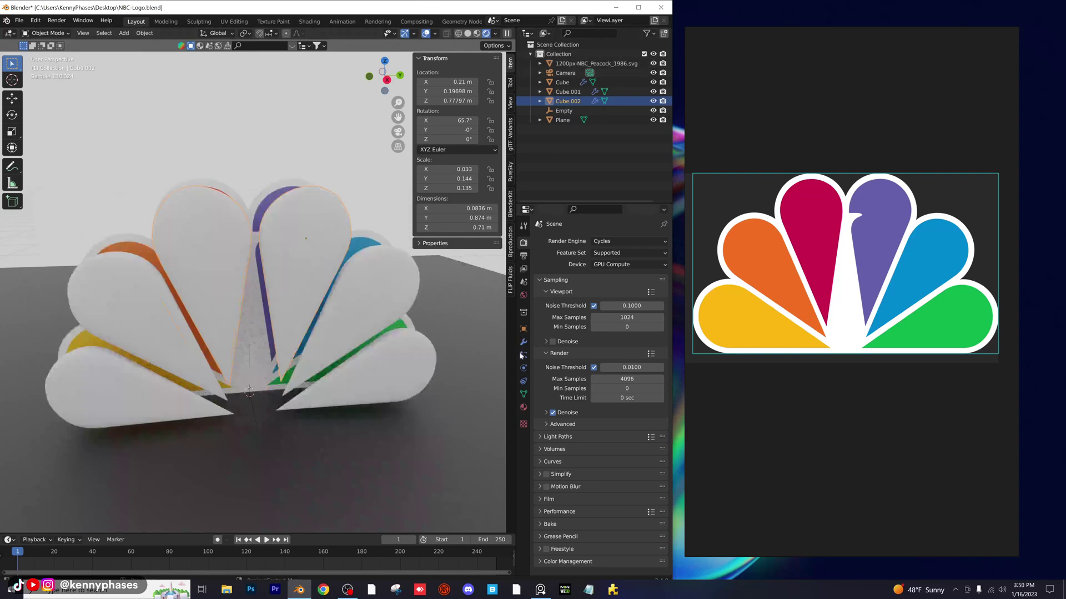
click(523, 342)
click(638, 257)
click(634, 268)
click(639, 256)
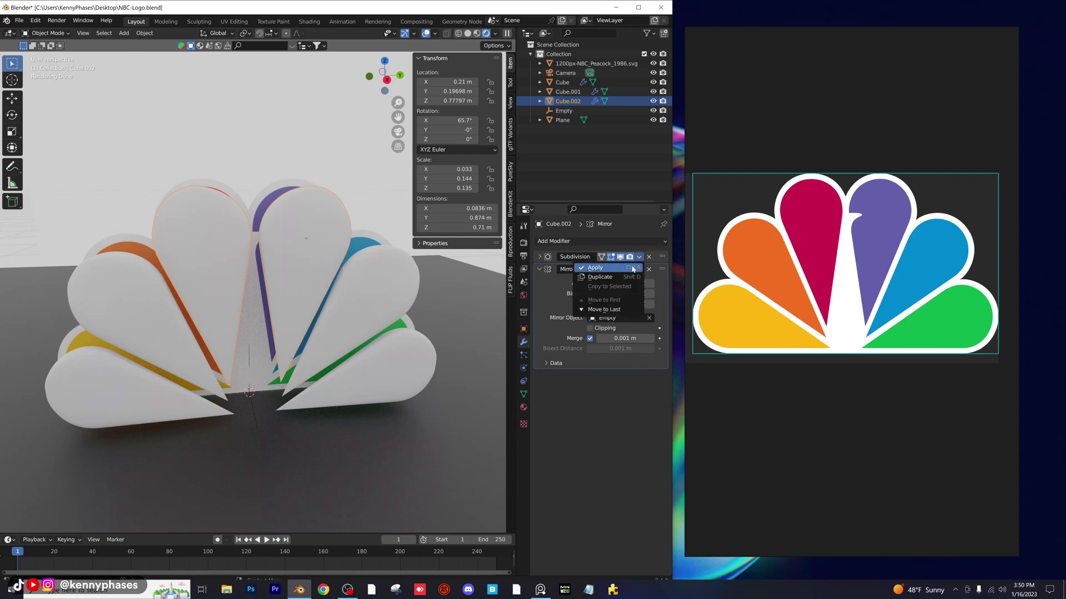
click(635, 268)
Apply the Subdivision and Mirror modifiers on the middle feather pair
click(397, 262)
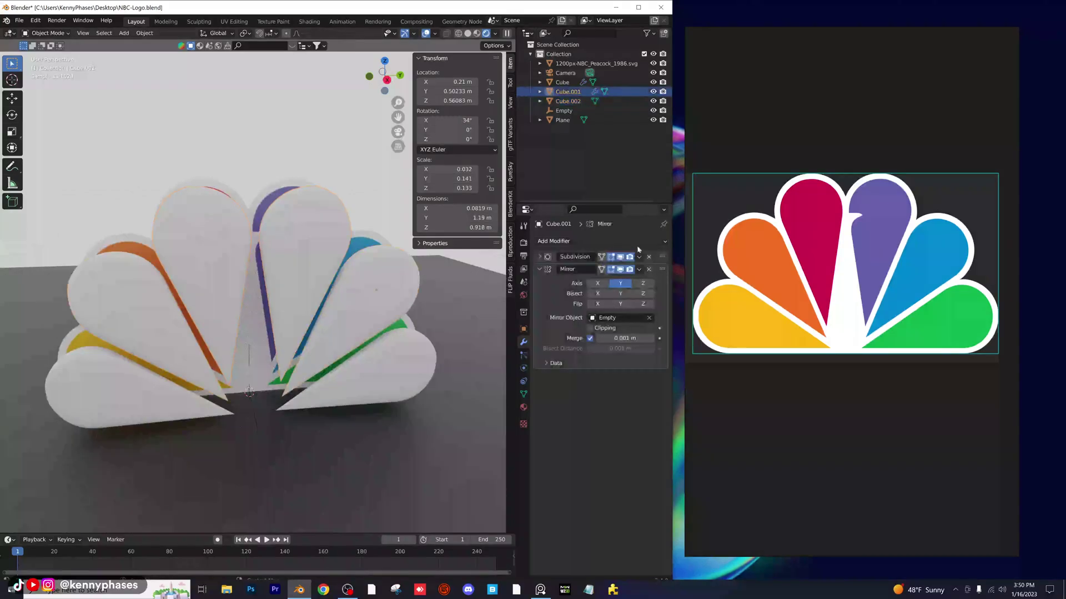
click(639, 256)
click(634, 268)
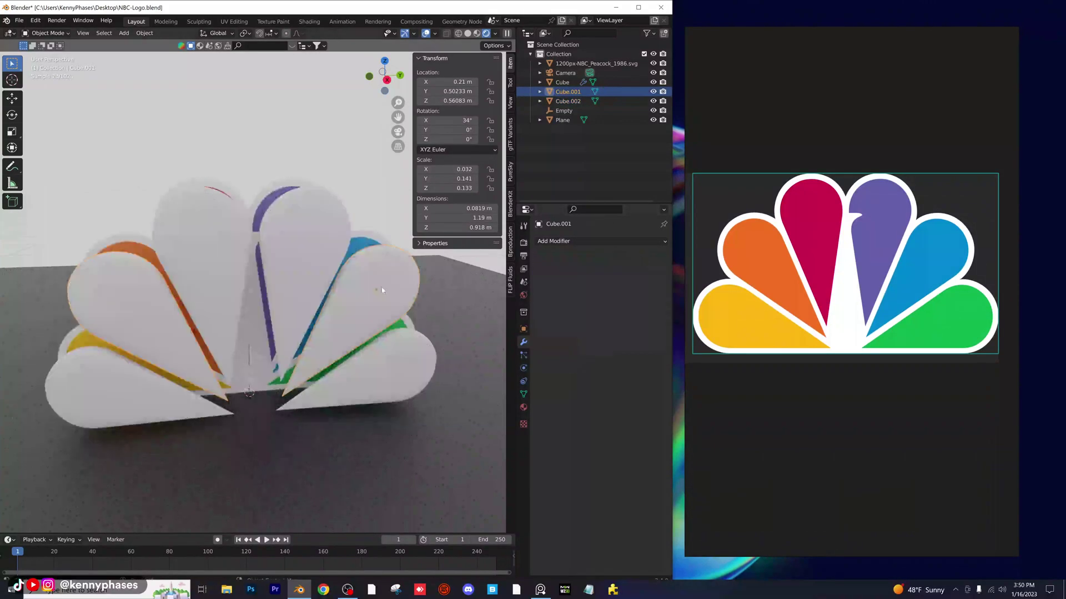
Apply the Subdivision and Mirror modifiers on the bottom feather pair
click(400, 362)
click(639, 256)
click(635, 268)
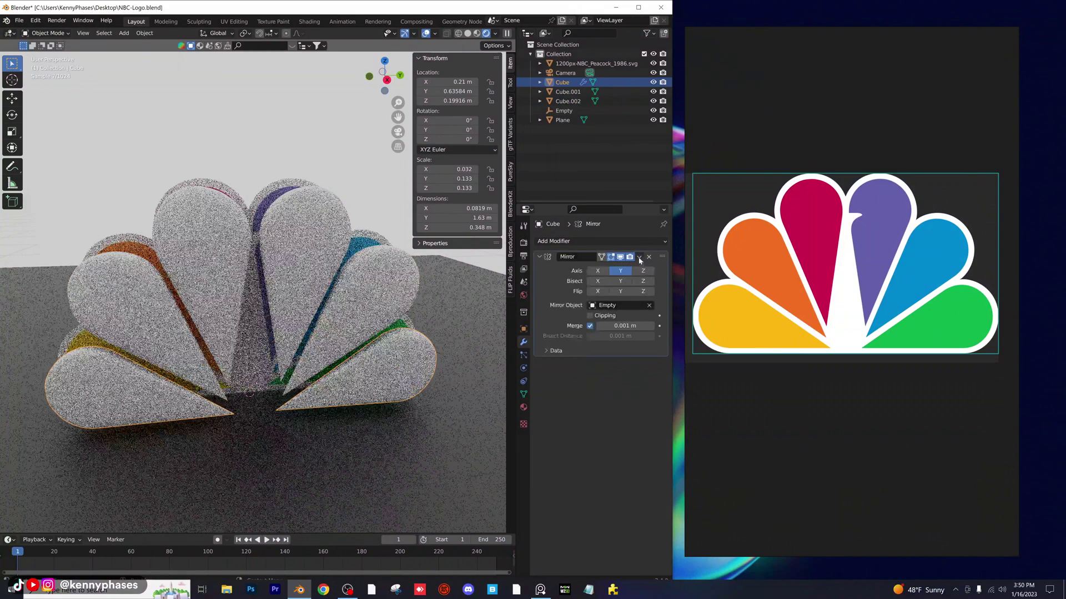
click(639, 256)
click(634, 268)
Separate the bottom feather pair's mesh by loose parts into individual feather objects
key(Tab)
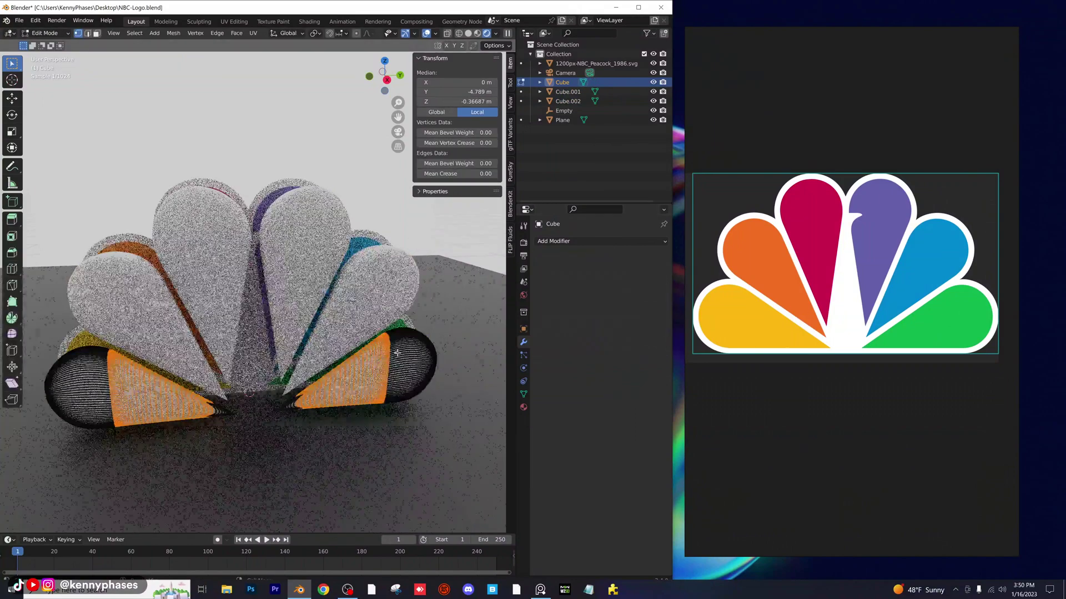
right_click(396, 349)
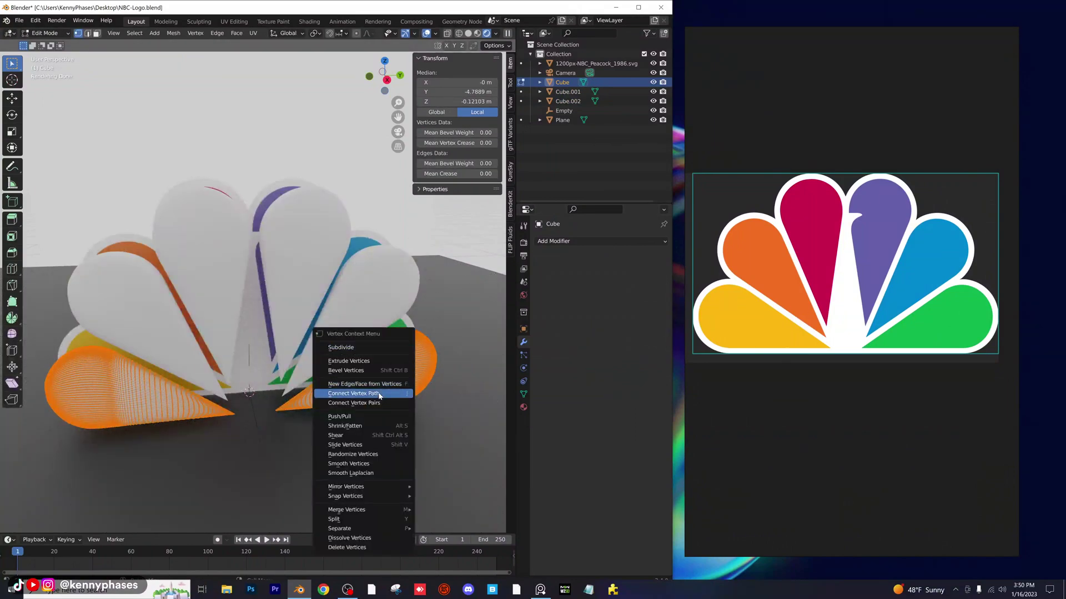
mouse_move(379, 529)
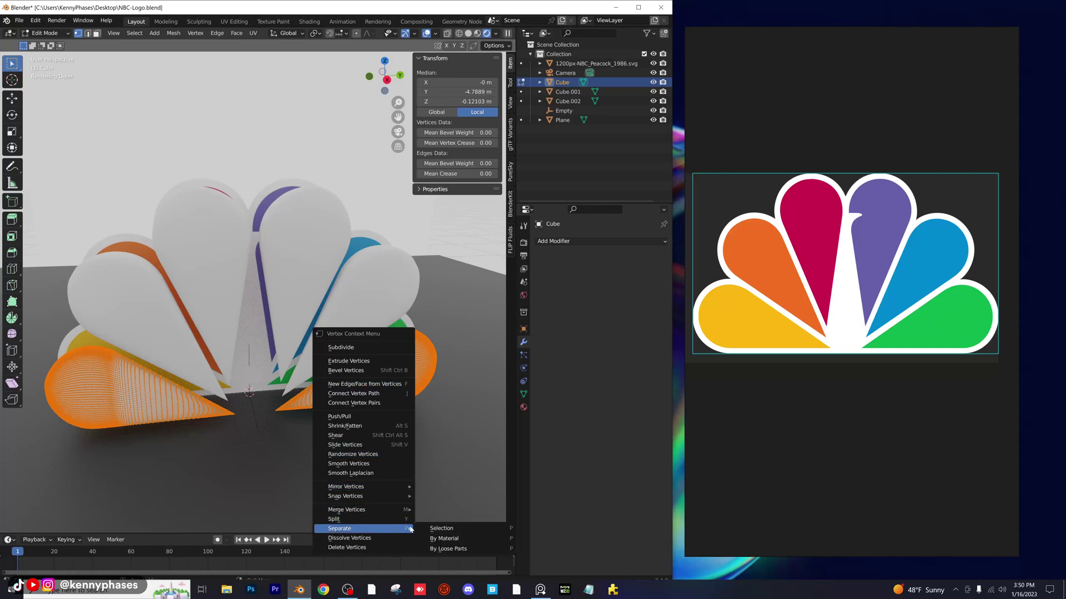
click(450, 549)
key(Tab)
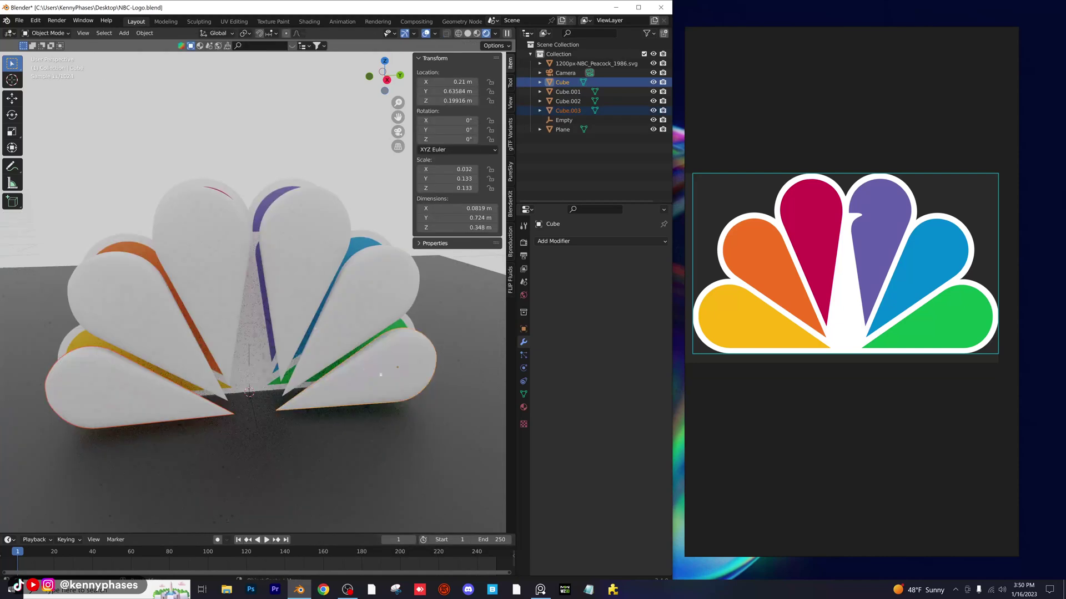
Separate the middle feather pair's mesh by loose parts into individual feather objects
click(383, 302)
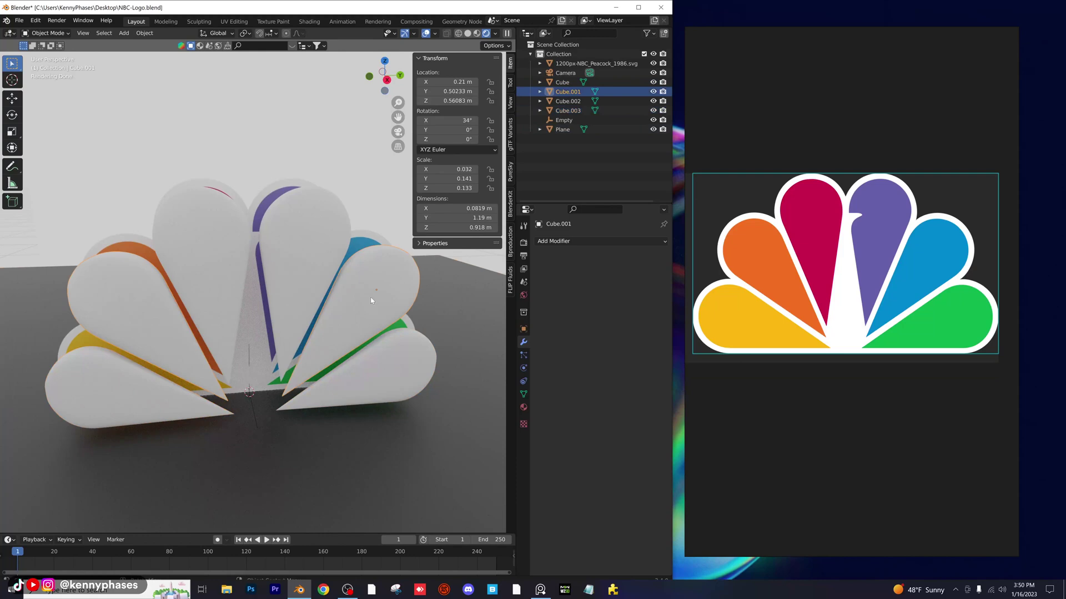
right_click(370, 296)
key(Escape)
key(Tab)
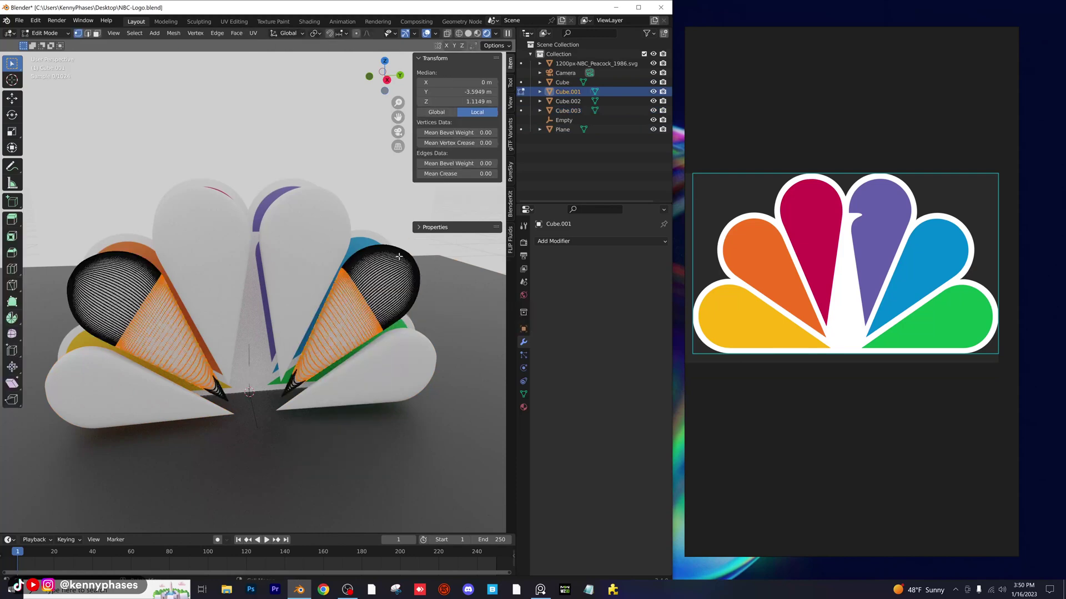
right_click(393, 265)
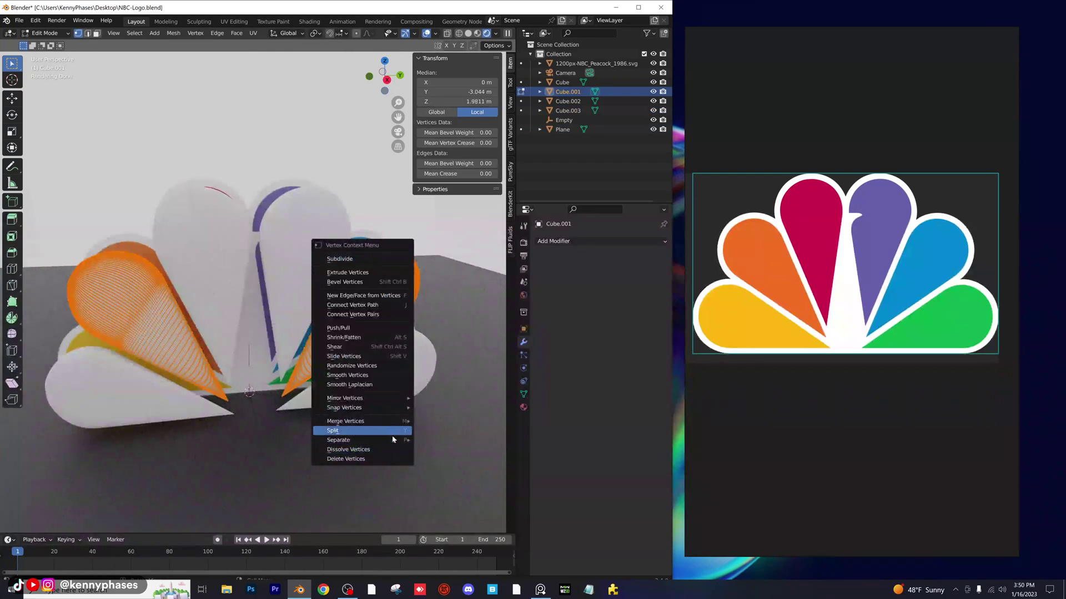
mouse_move(412, 443)
click(470, 461)
key(Tab)
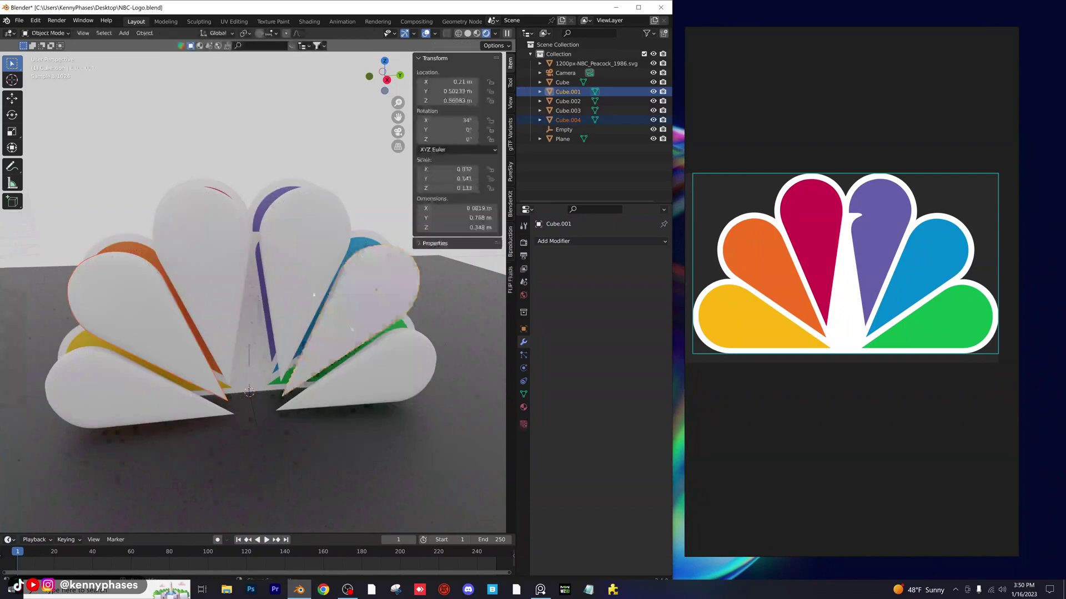
Separate the top feather pair's mesh by loose parts into individual feather objects
click(291, 251)
key(Tab)
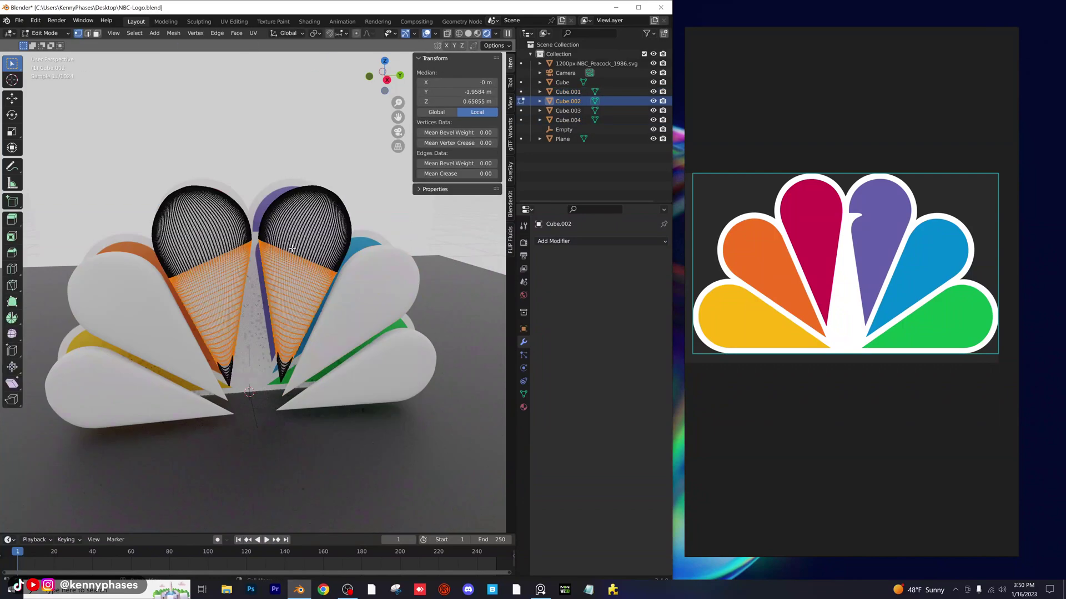
key(a)
right_click(317, 317)
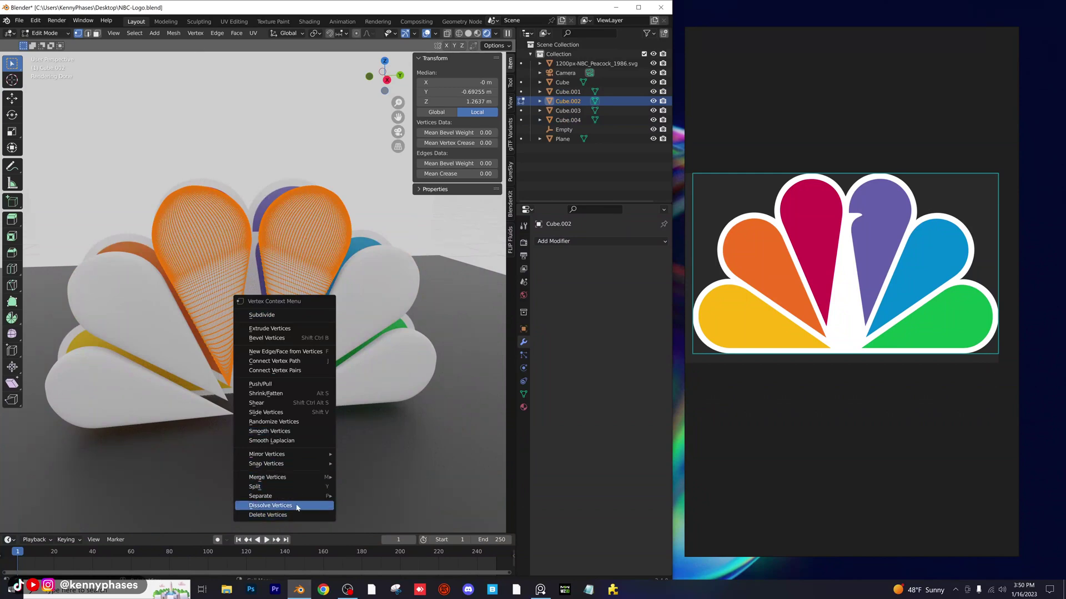
mouse_move(297, 467)
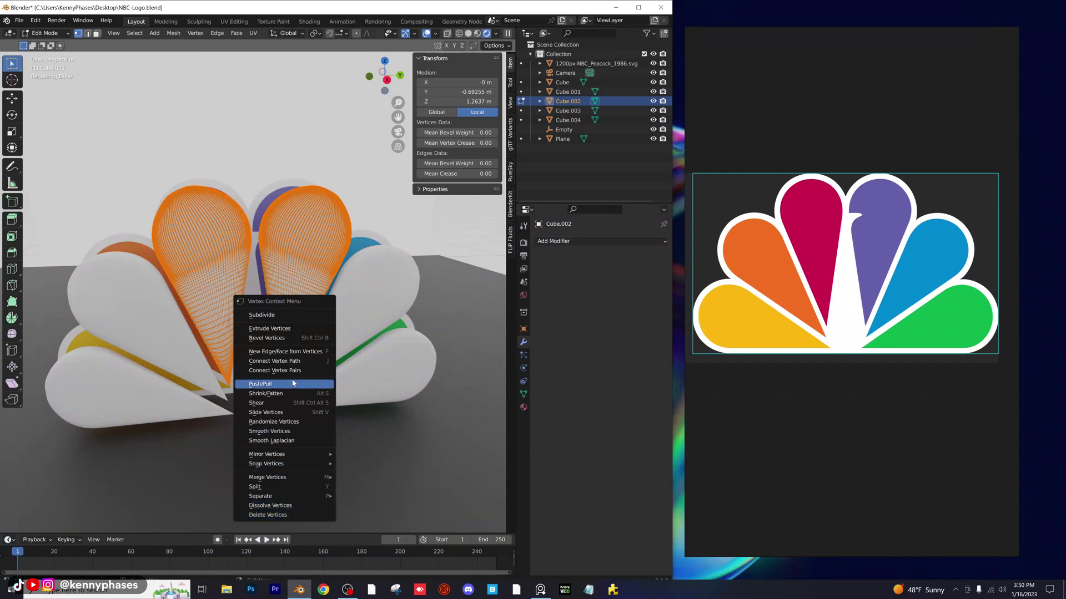
mouse_move(307, 501)
click(381, 517)
key(Tab)
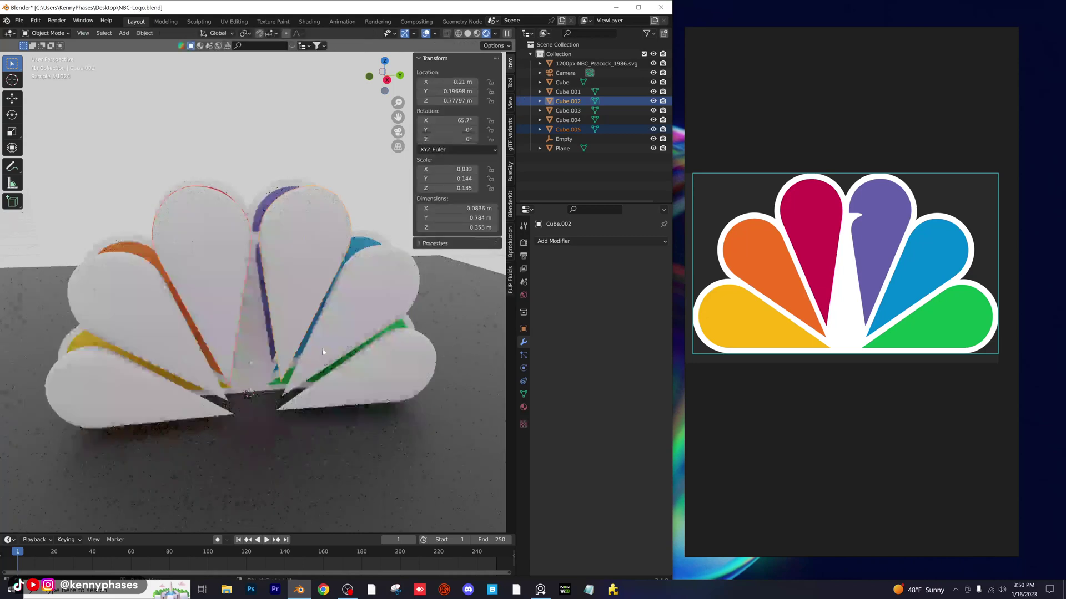
click(364, 119)
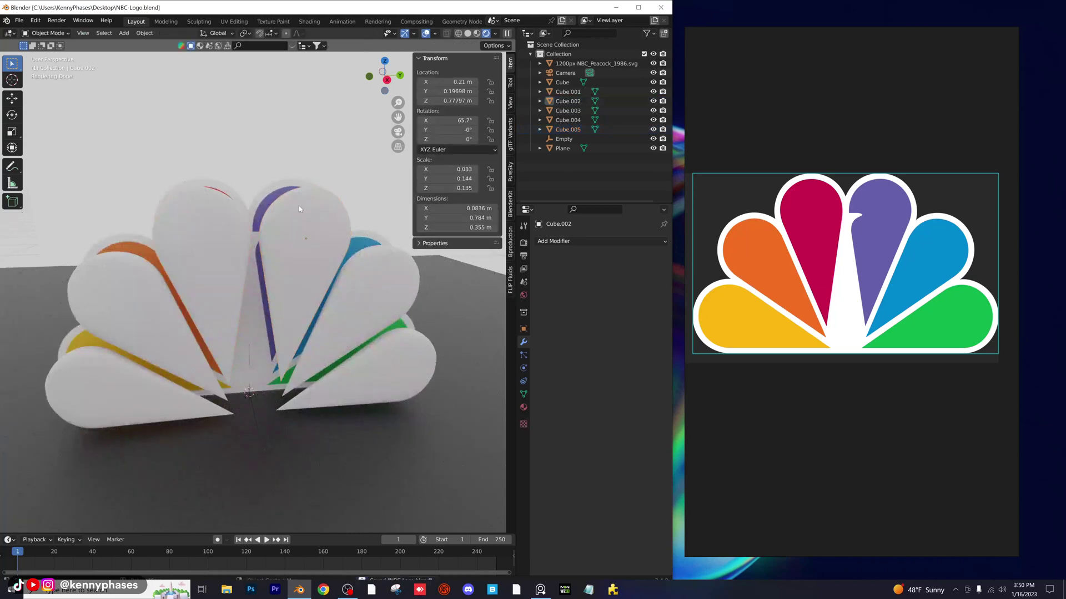
Create a new material with a Glass BSDF surface for the top feather on the purple side
click(279, 222)
click(523, 408)
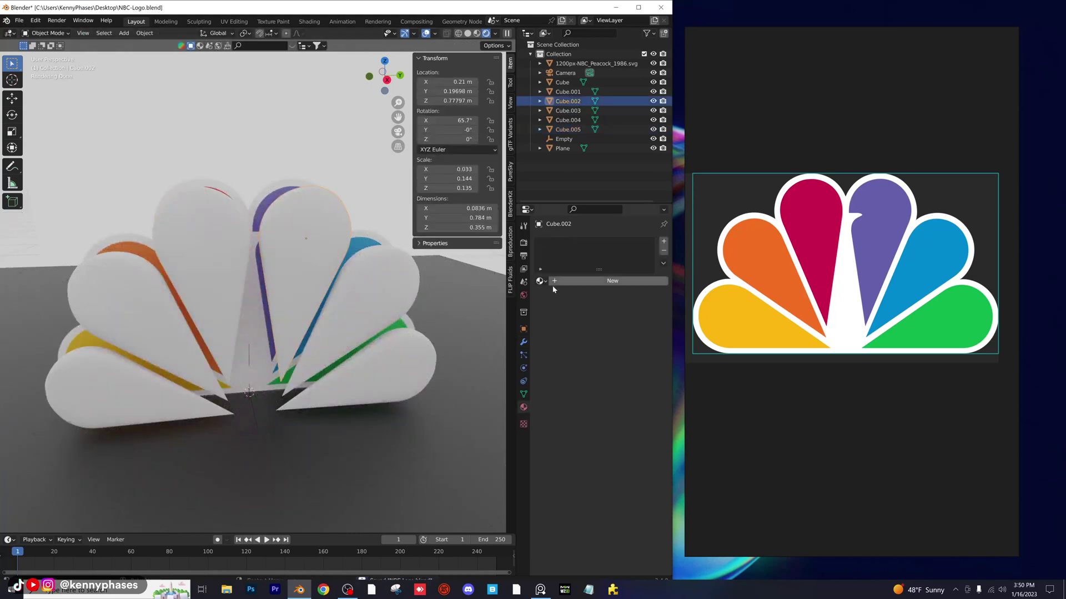
click(574, 281)
click(611, 353)
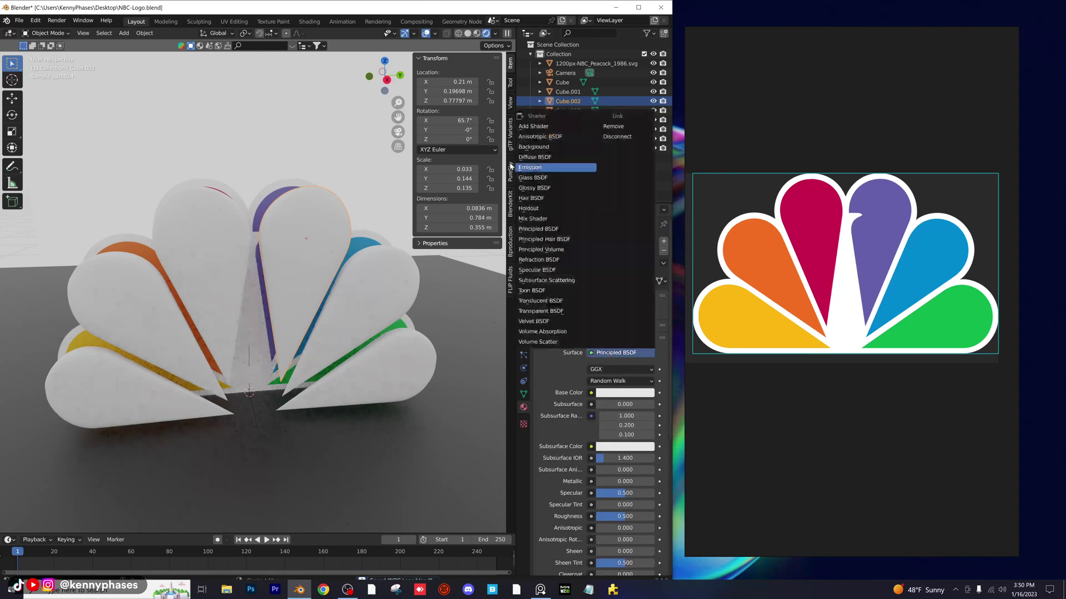
click(541, 178)
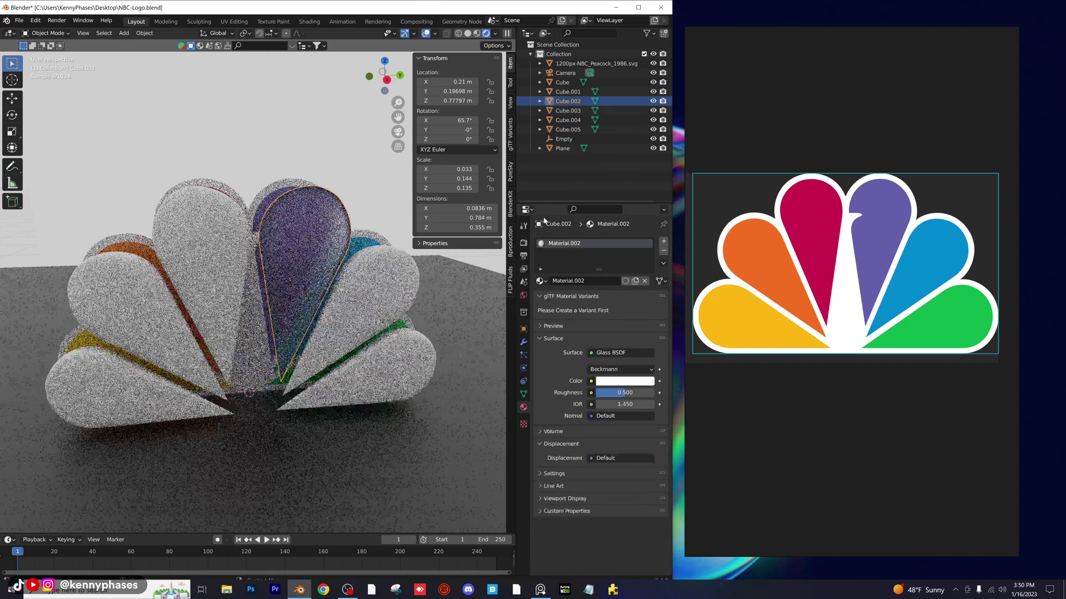
Set the glass material's color to the purple sampled from the reference logo
click(523, 242)
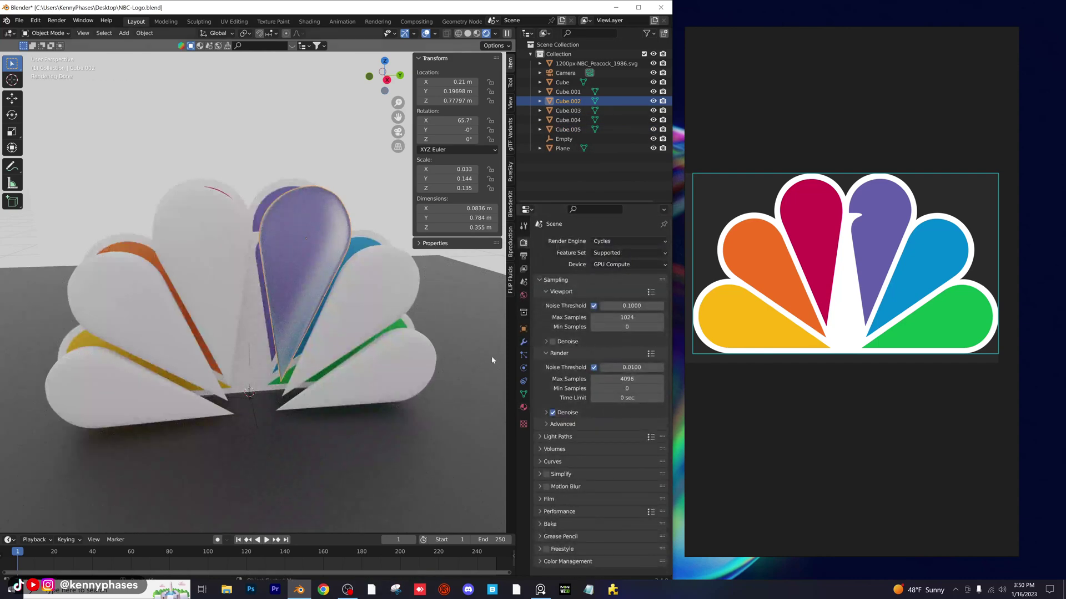
click(523, 408)
click(642, 383)
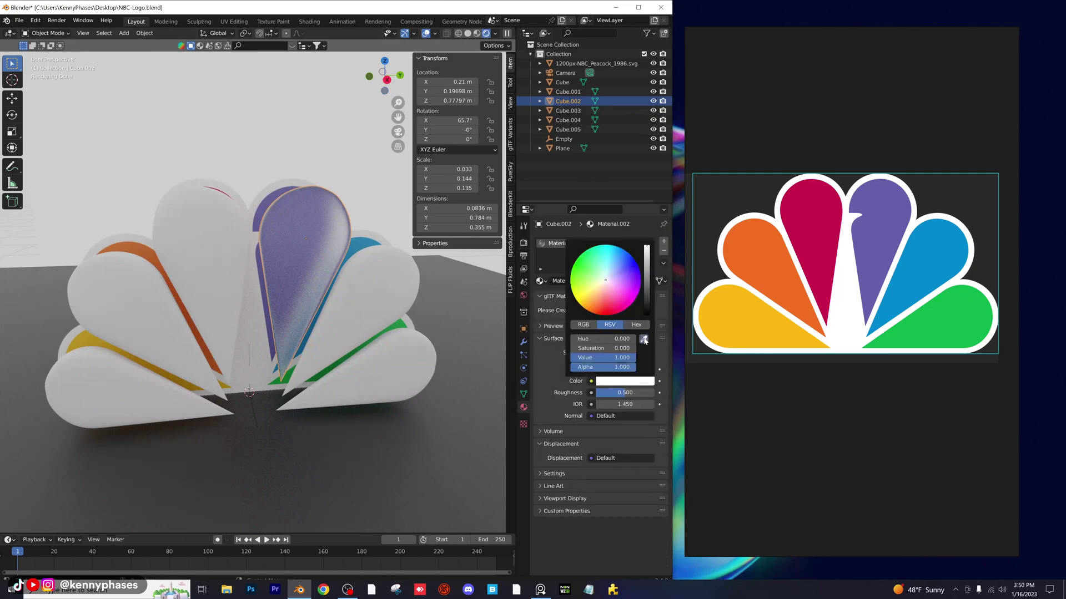
click(644, 339)
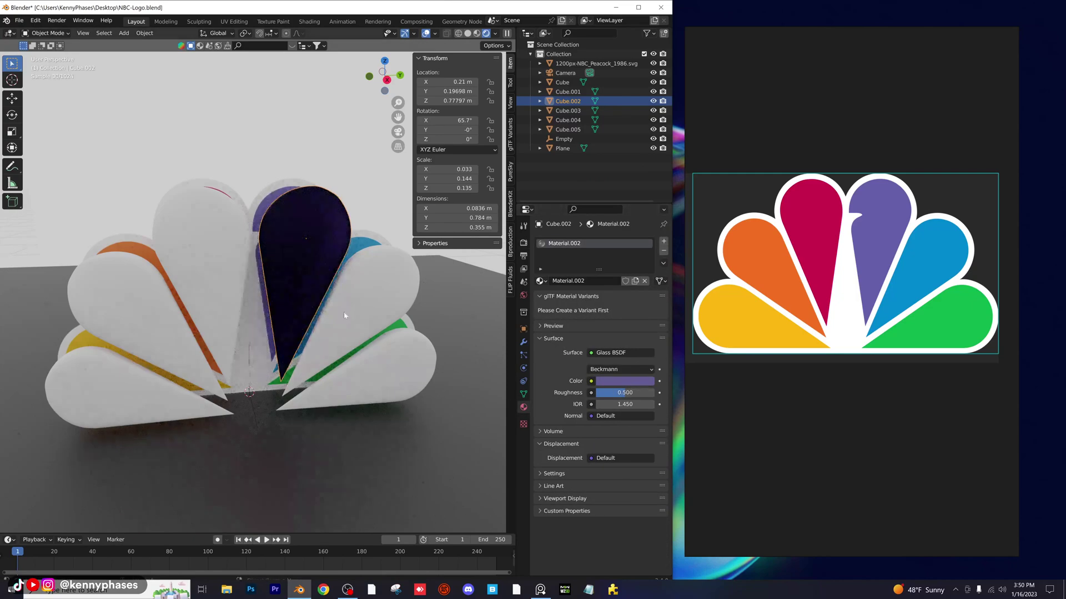
Move the reference logo image back along the X axis to about -1.01 m, behind the feathers
middle_drag(344, 315, 373, 333)
click(293, 209)
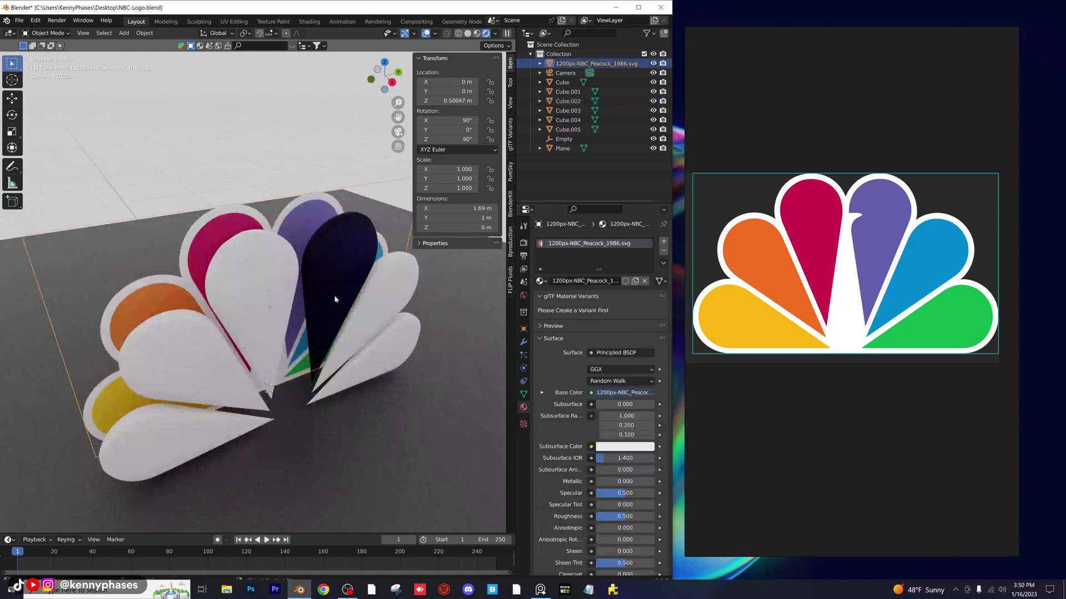
key(x)
click(309, 288)
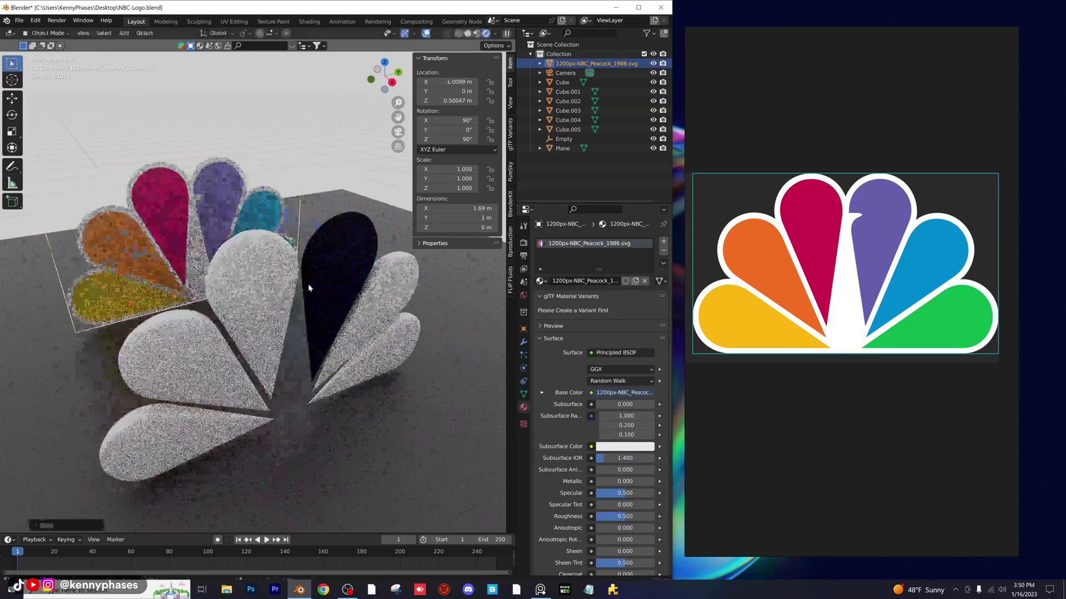
Set the purple feather's glass roughness to 0 and its IOR to 1.2
middle_drag(371, 335, 349, 303)
click(332, 201)
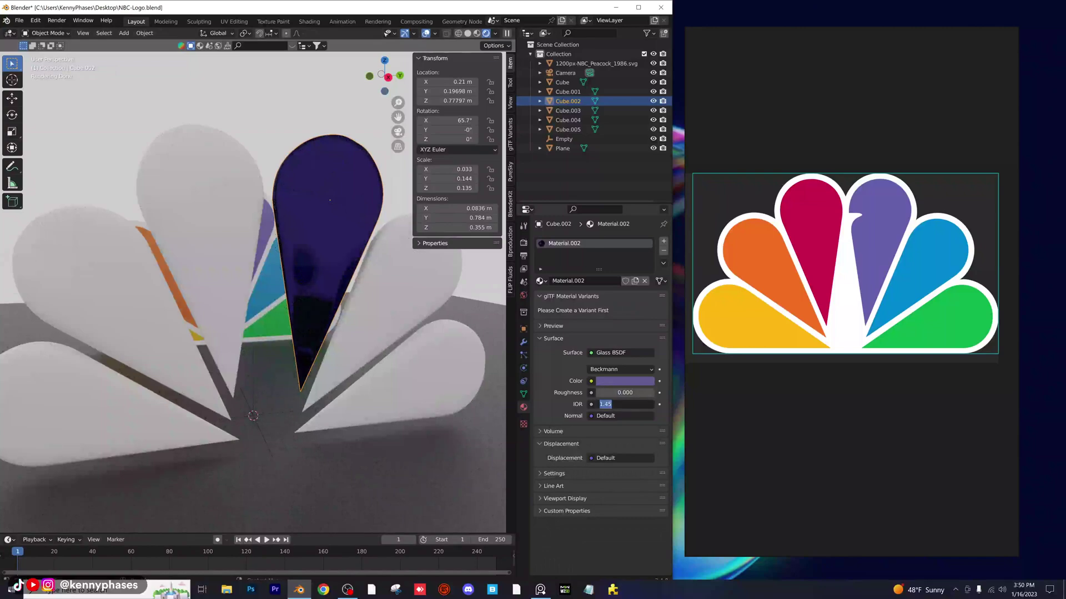
text(1.2)
key(Return)
Set the Cycles light path bounces to 50 total and 10 each for diffuse, glossy, transmission, volume and transparent
scroll(200, 259, down, 4)
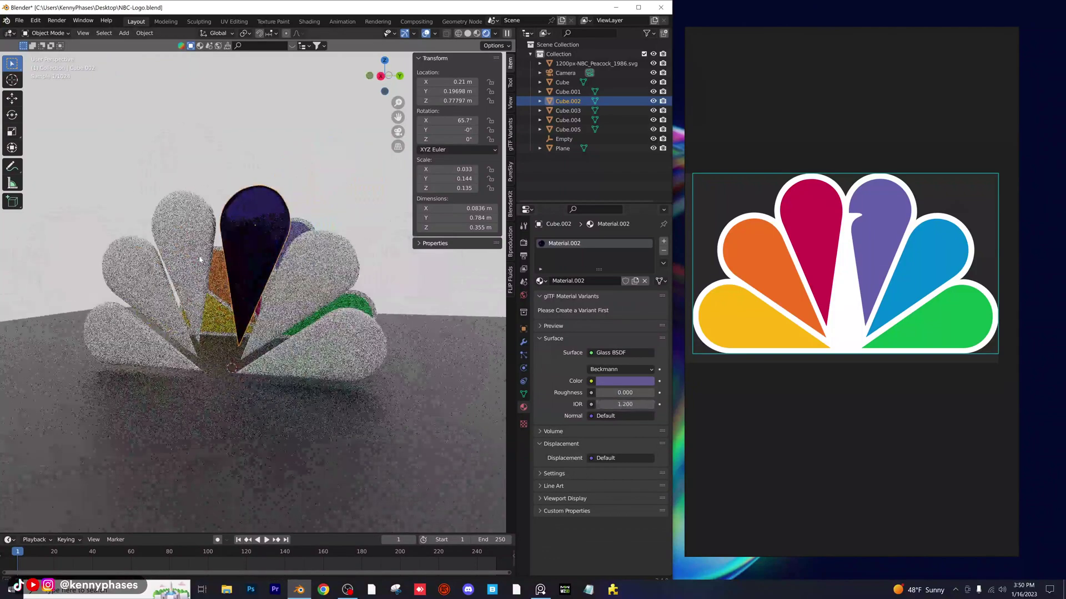
middle_drag(199, 259, 311, 277)
scroll(274, 291, up, 2)
click(524, 243)
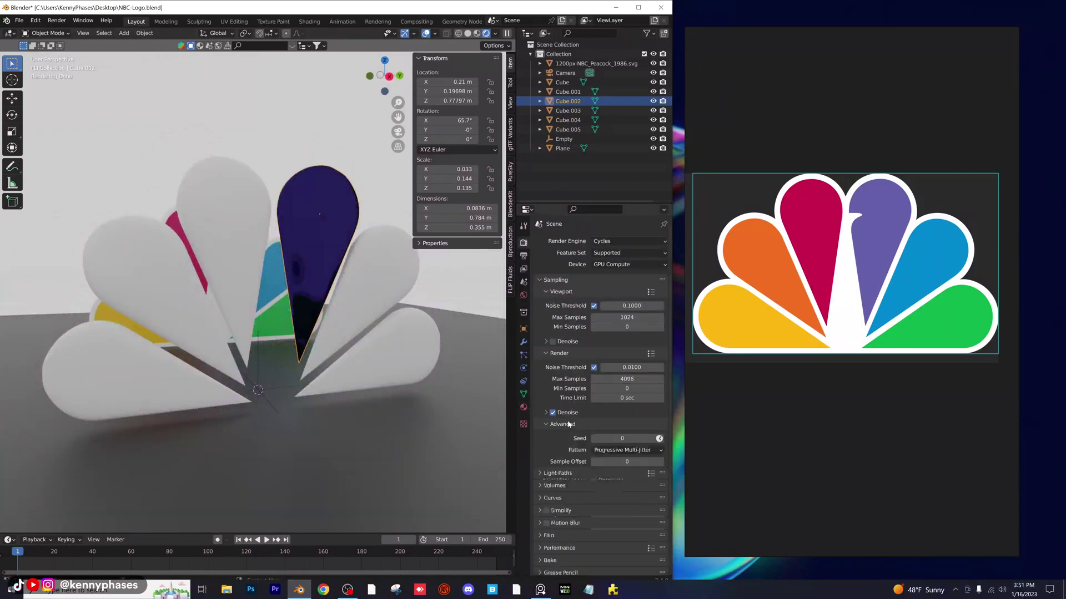
scroll(605, 427, down, 2)
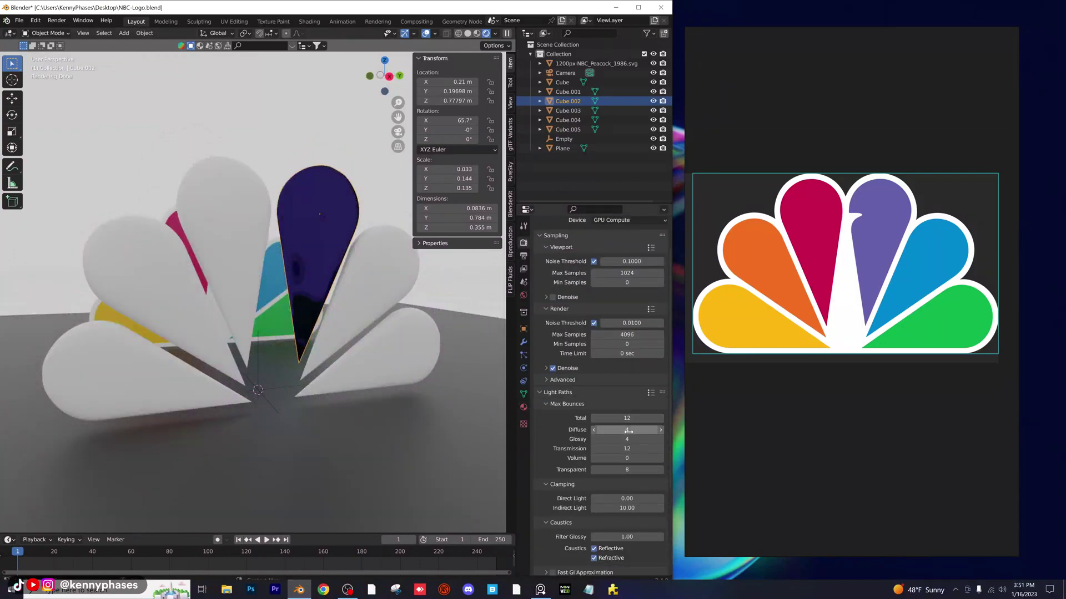
text(10)
key(Tab)
text(10)
key(Tab)
text(10)
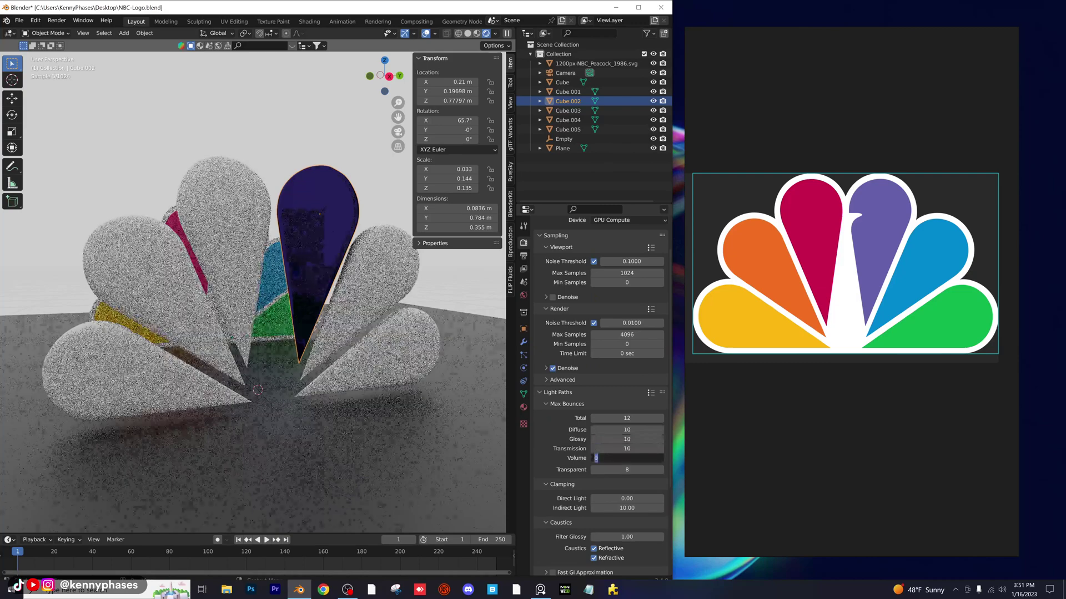
key(Tab)
text(10)
key(Tab)
text(10)
key(Return)
text(5)
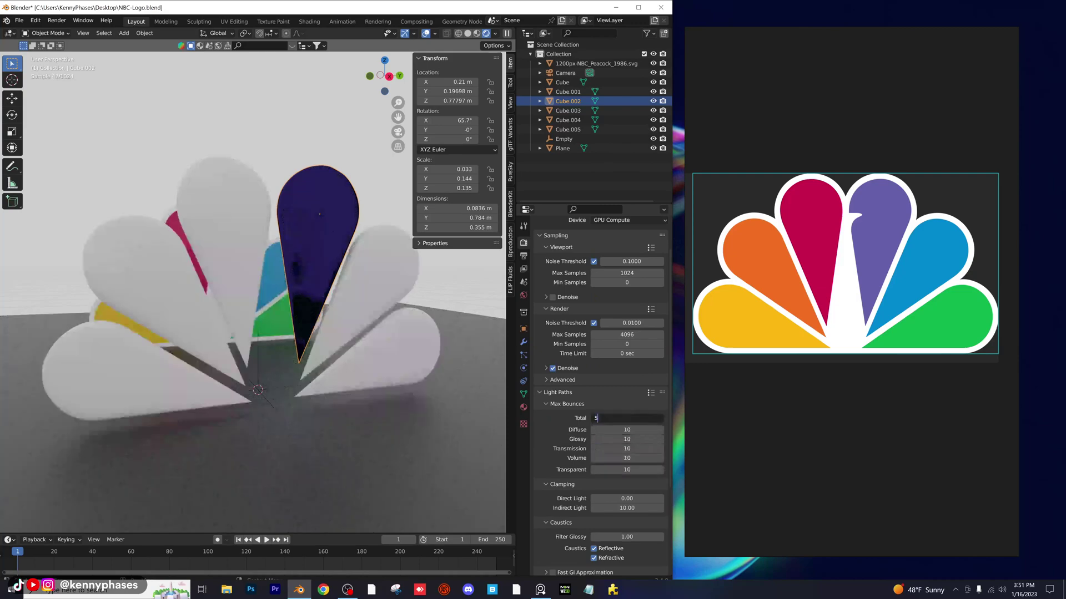
text(0)
key(Return)
Add a new material to the white top feather beside the purple one
click(234, 217)
middle_drag(233, 218, 242, 244)
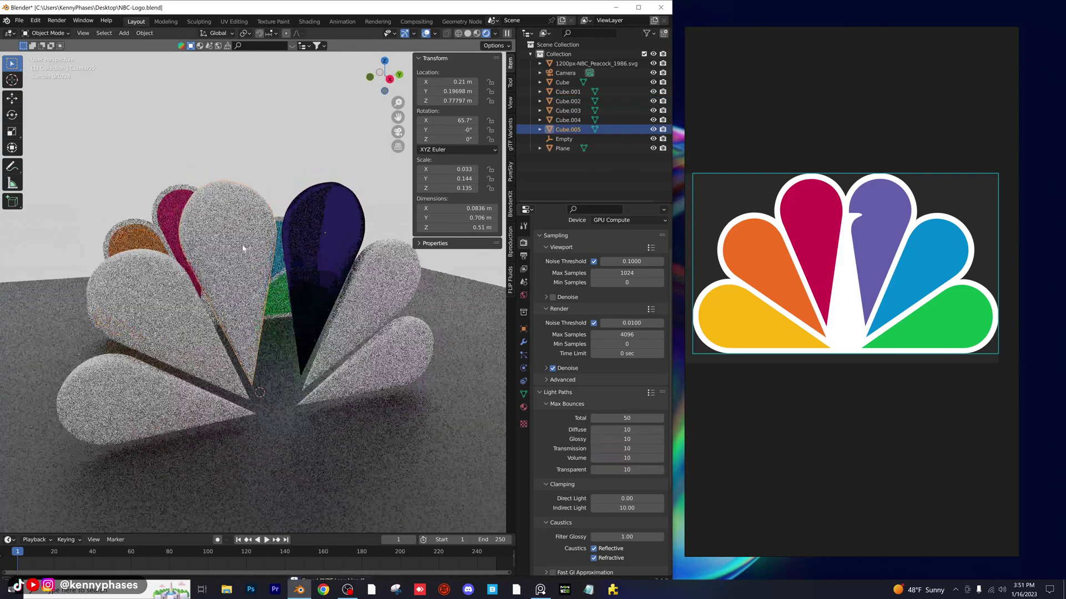
click(524, 407)
click(628, 283)
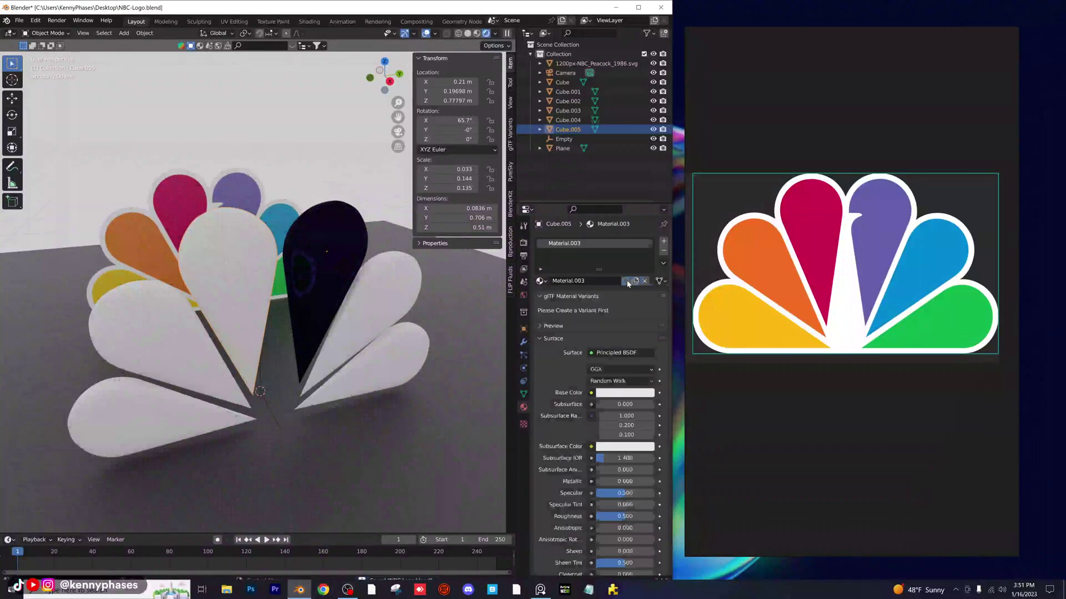
Set the new material's base color to the crimson sampled from the reference logo image
click(625, 393)
drag(609, 295, 627, 315)
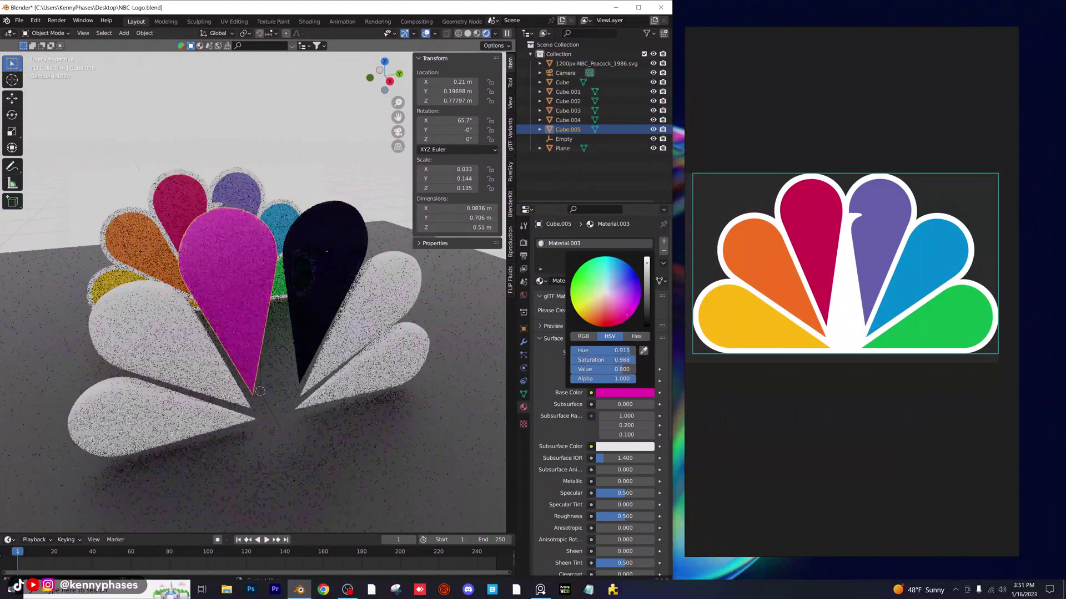
click(644, 351)
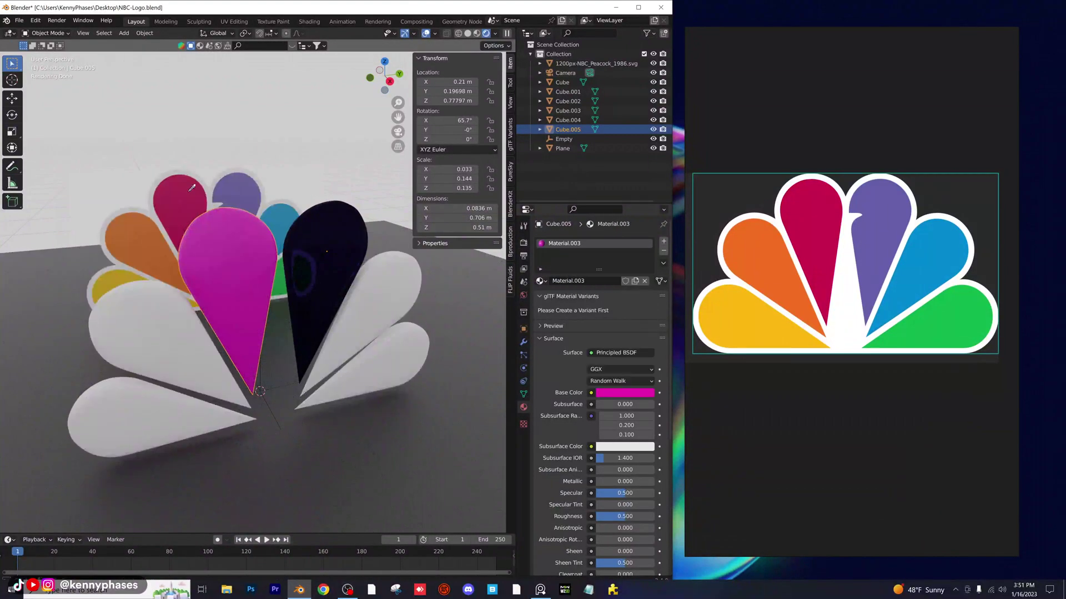
click(190, 187)
Change the crimson feather's surface to Glass BSDF and sample its color from the reference logo's crimson feather
click(611, 353)
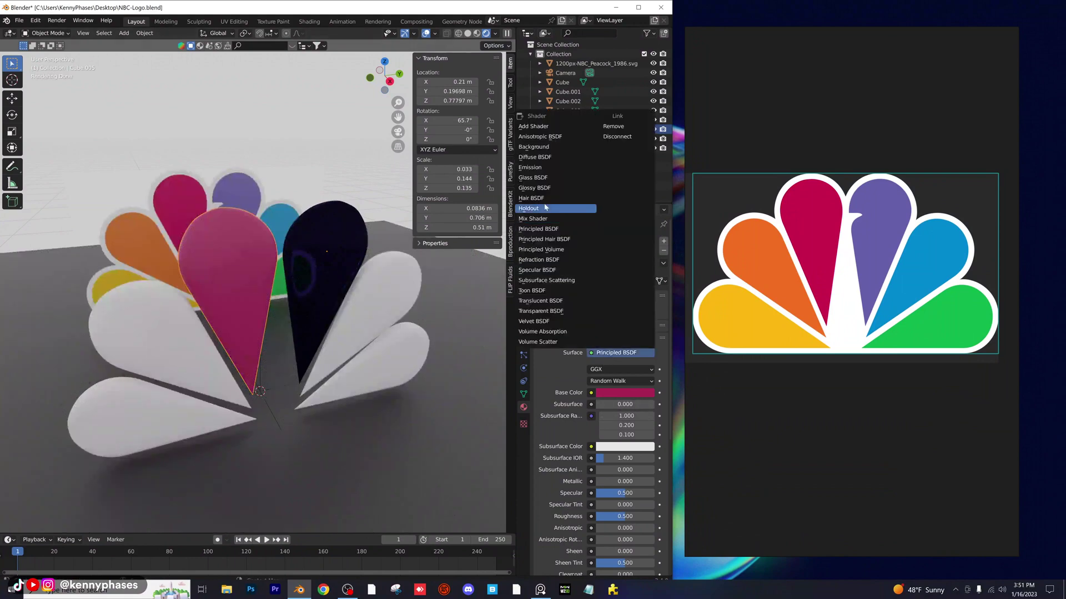
click(577, 176)
click(628, 382)
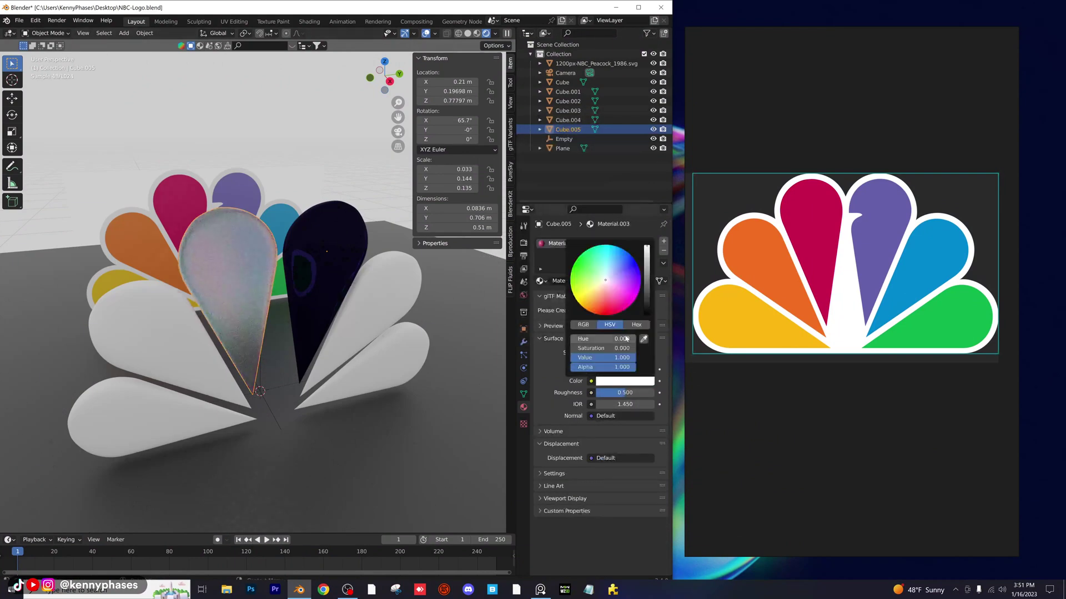
click(644, 338)
click(195, 188)
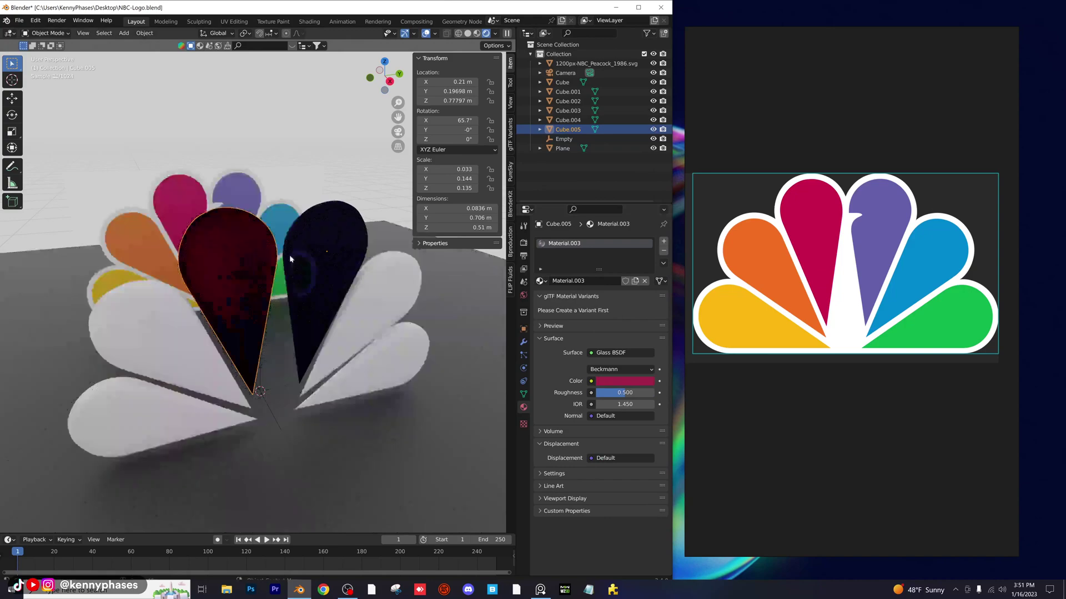
Lower the roughness of the crimson feather's glass material
middle_drag(289, 244, 265, 258)
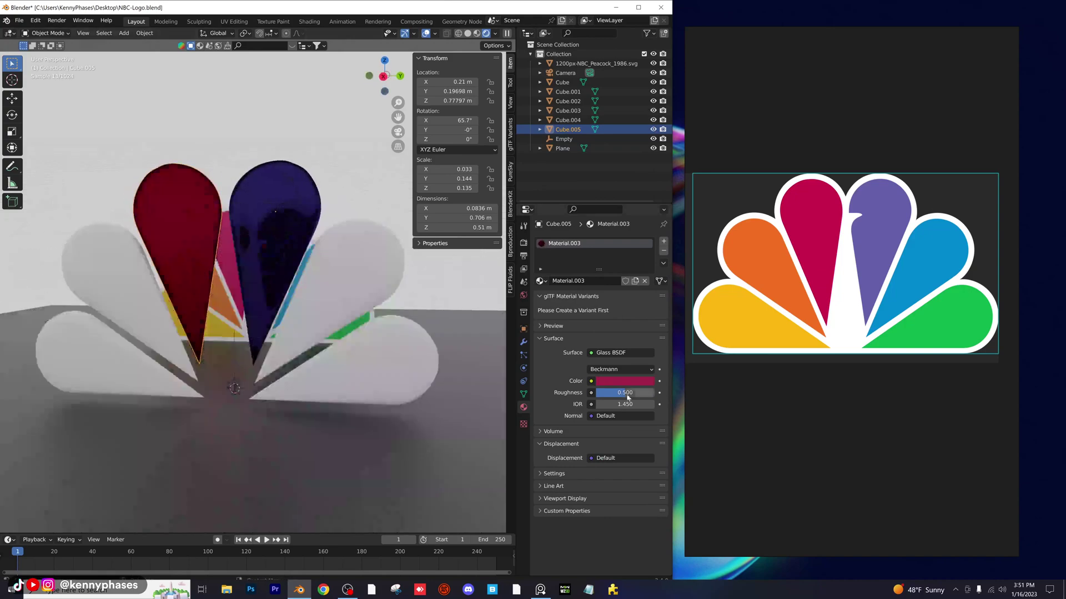
drag(625, 395, 598, 394)
mouse_move(297, 335)
middle_down()
mouse_move(350, 350)
mouse_move(294, 342)
middle_up()
Light the world with an Environment Texture using the HDRI winter_lake_01_4k.hdr
click(525, 296)
click(591, 300)
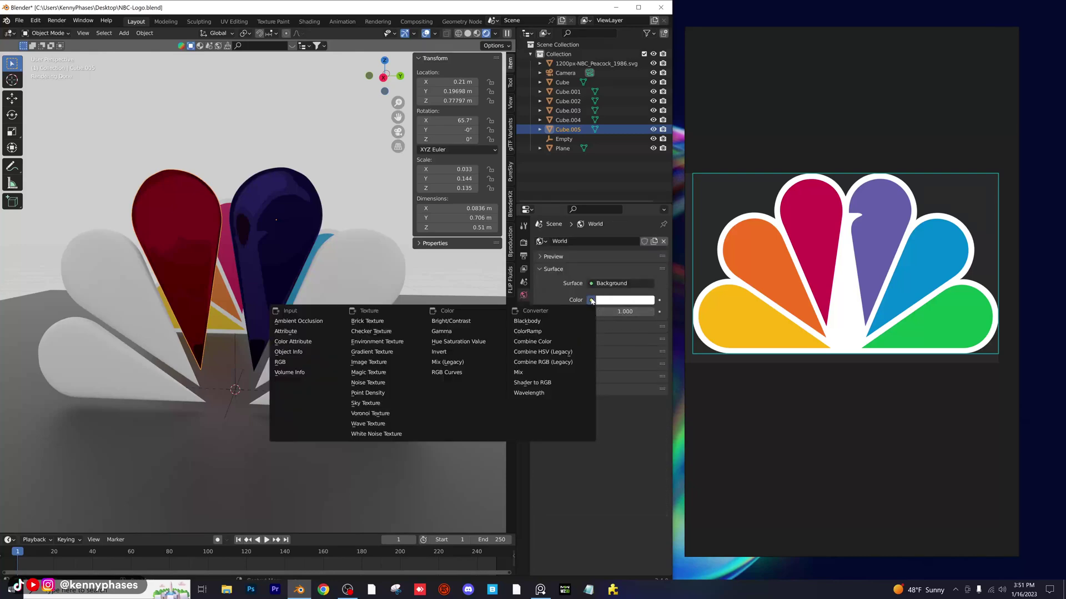
click(381, 341)
click(638, 313)
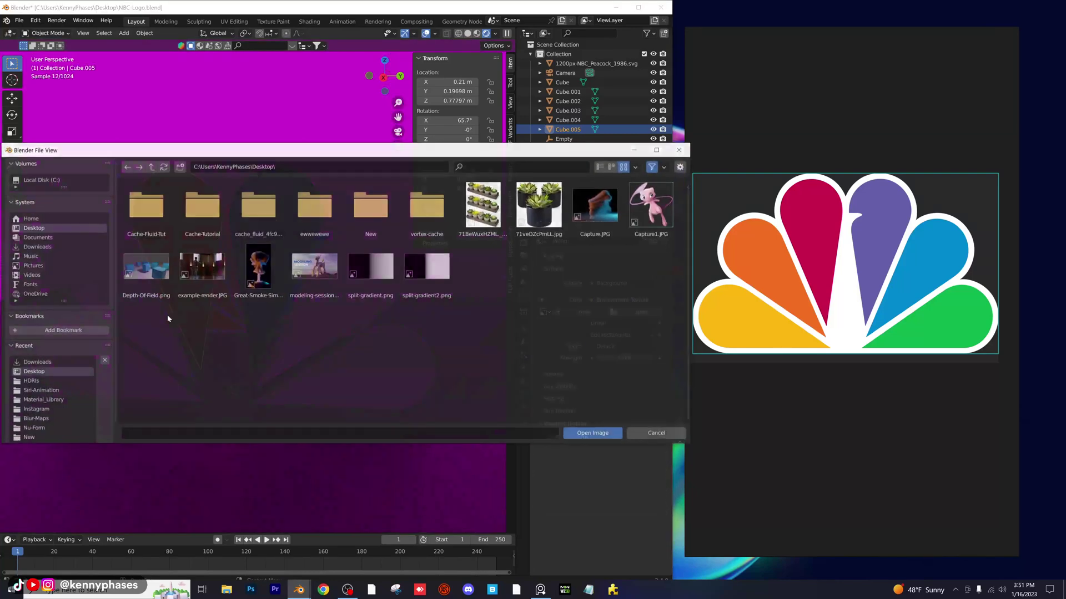
click(65, 381)
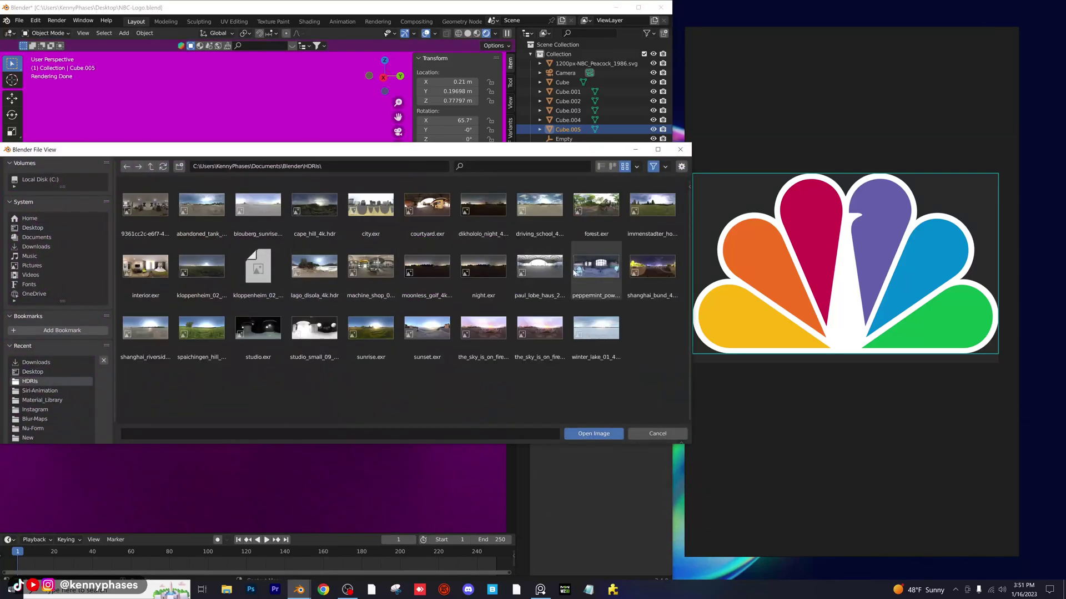
double_click(595, 328)
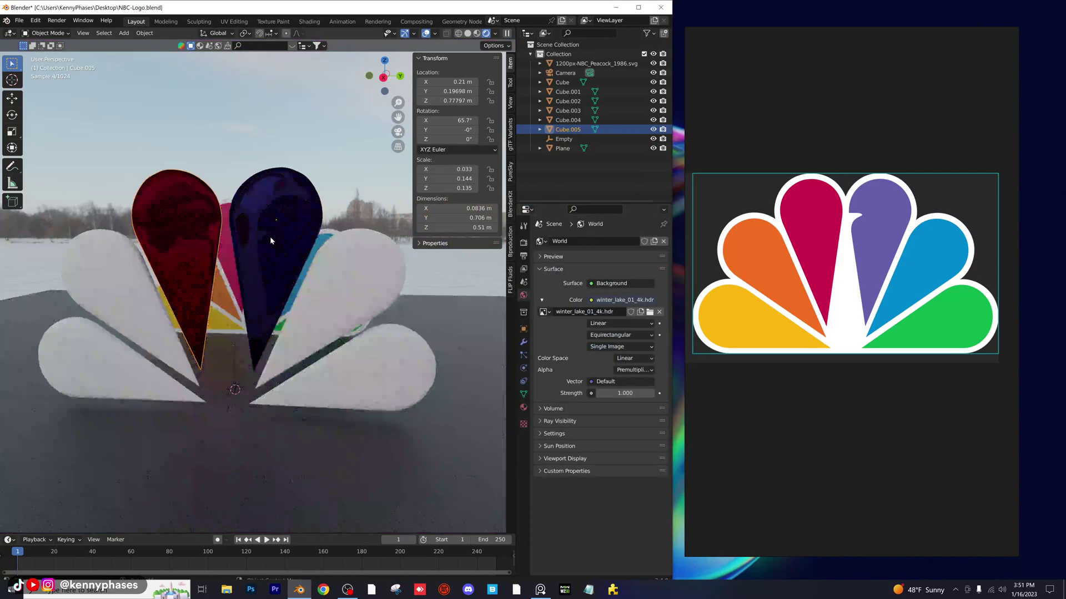
Set the floor plane's base color to white and scale the plane up to about 4.09
middle_drag(270, 239, 438, 347)
click(652, 148)
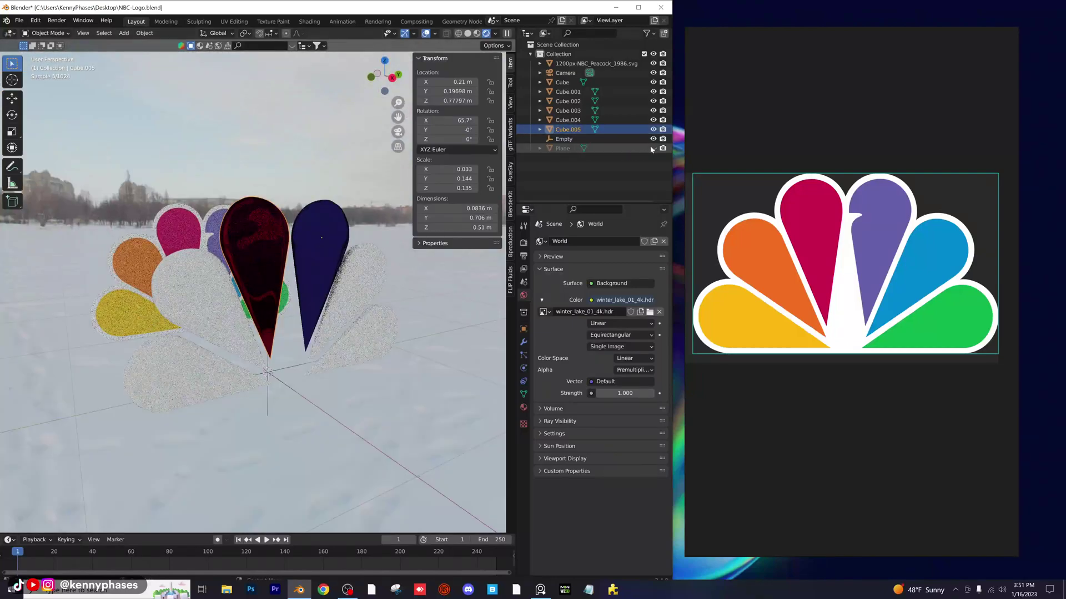
click(653, 148)
click(563, 148)
click(523, 408)
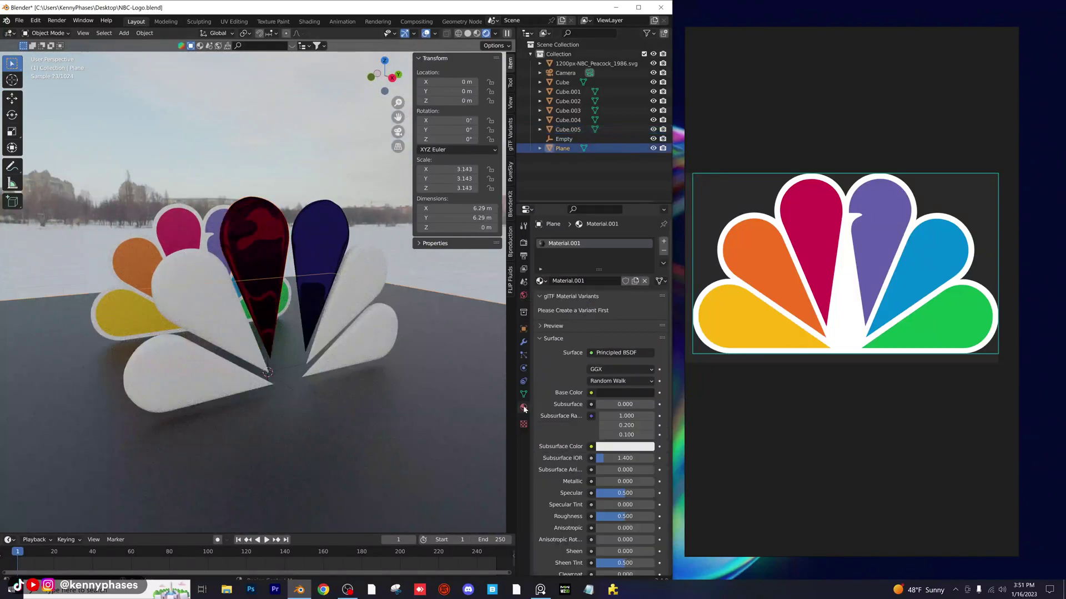
click(626, 392)
drag(647, 318, 646, 257)
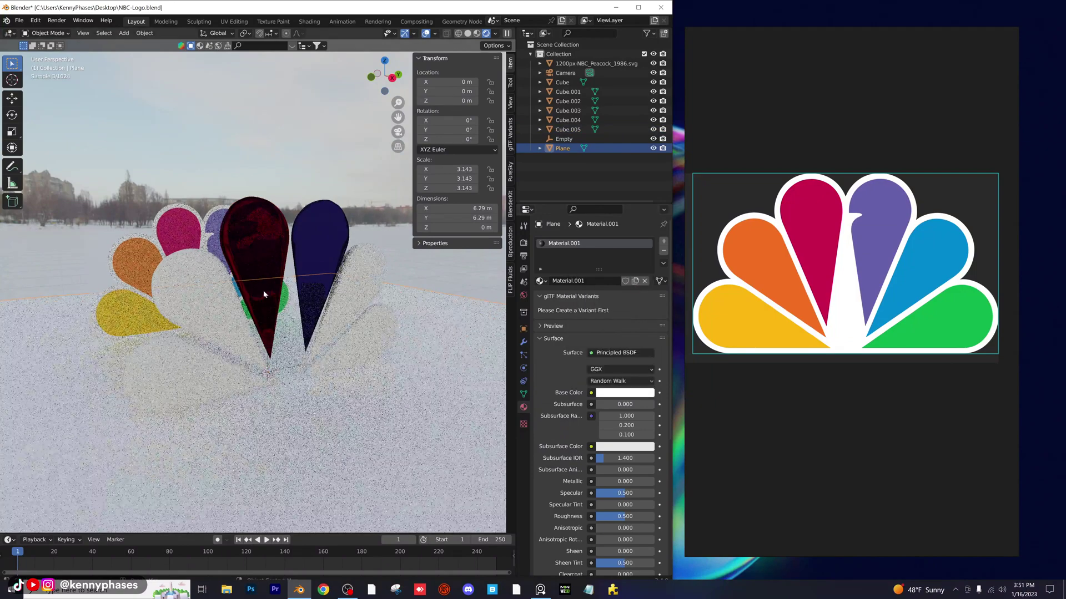
key(s)
click(444, 322)
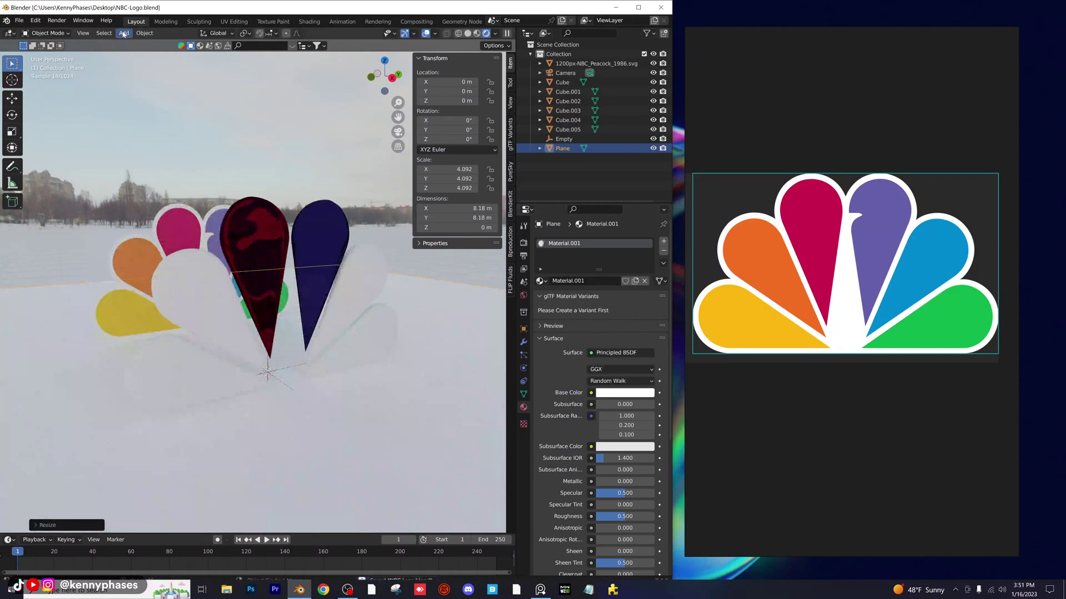
Give the orange feather a new Glass BSDF material colored from the reference logo's orange feather, with roughness 0
middle_drag(215, 281, 224, 284)
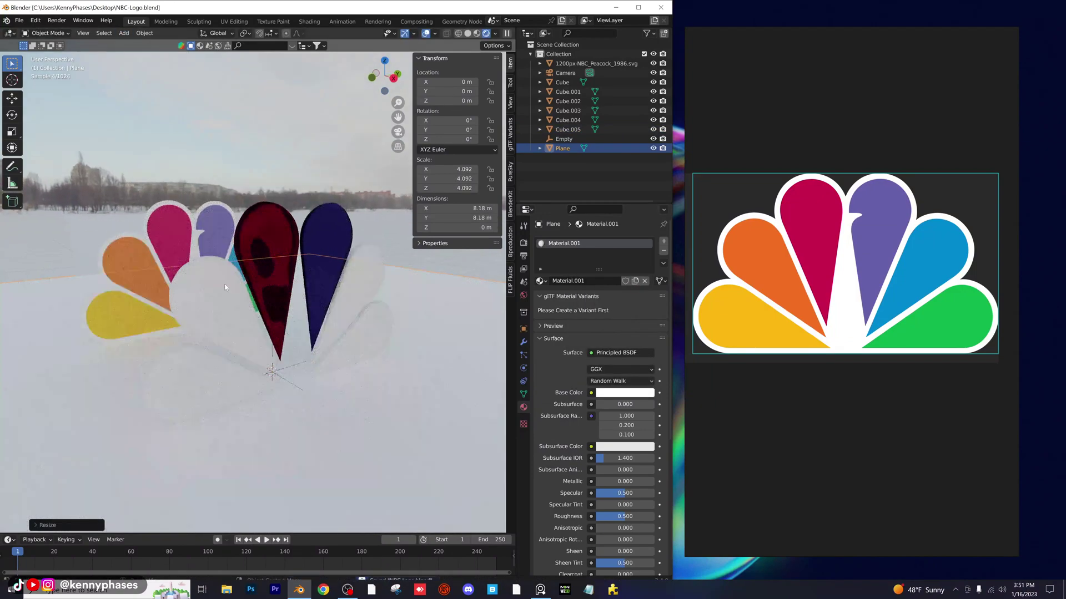
click(355, 288)
click(584, 285)
click(620, 353)
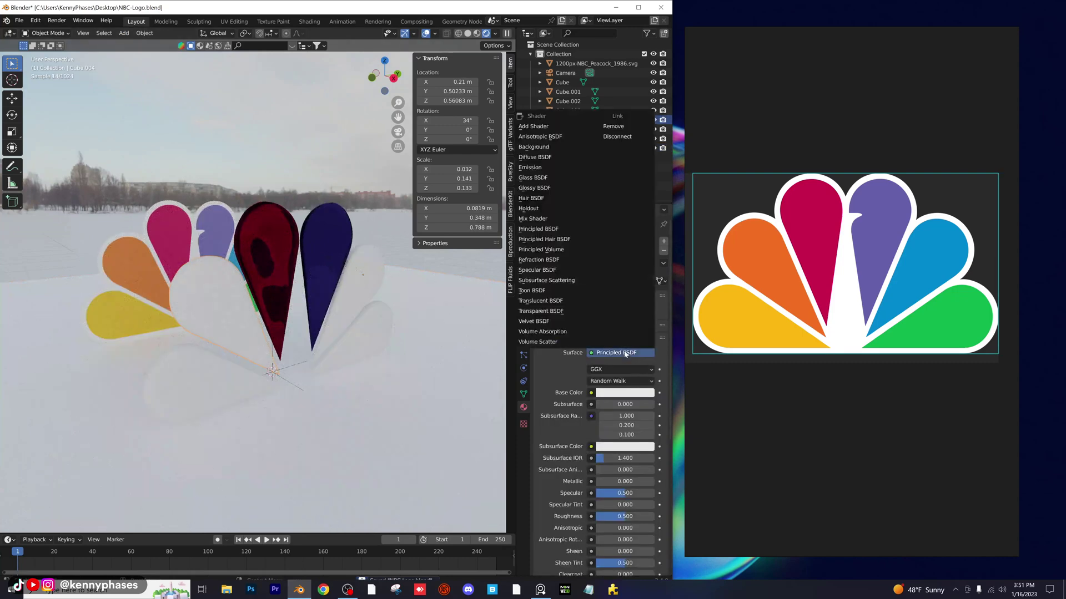
click(535, 178)
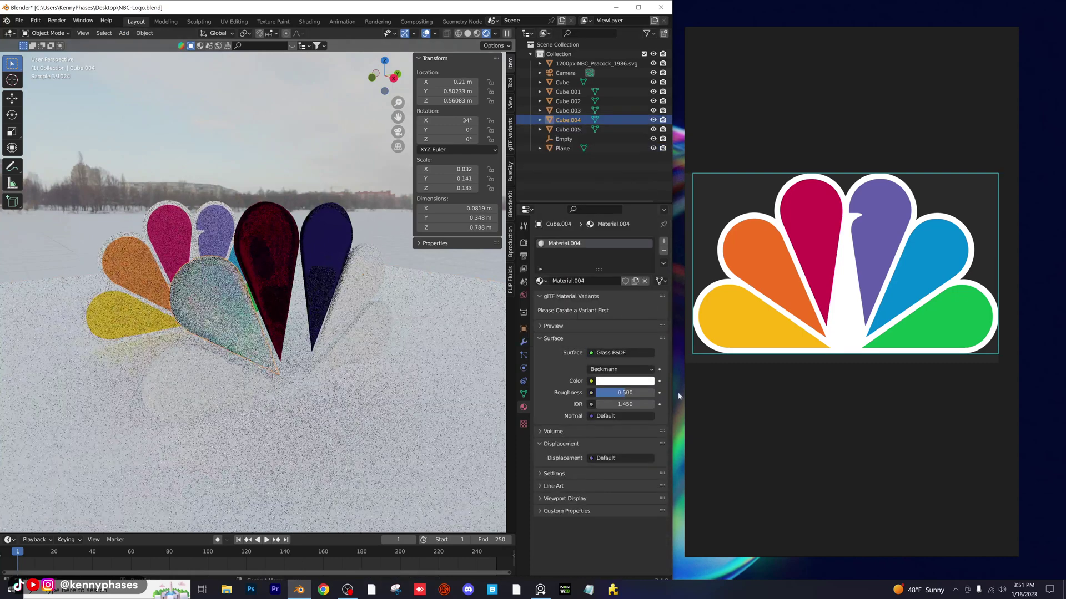
click(624, 380)
click(136, 248)
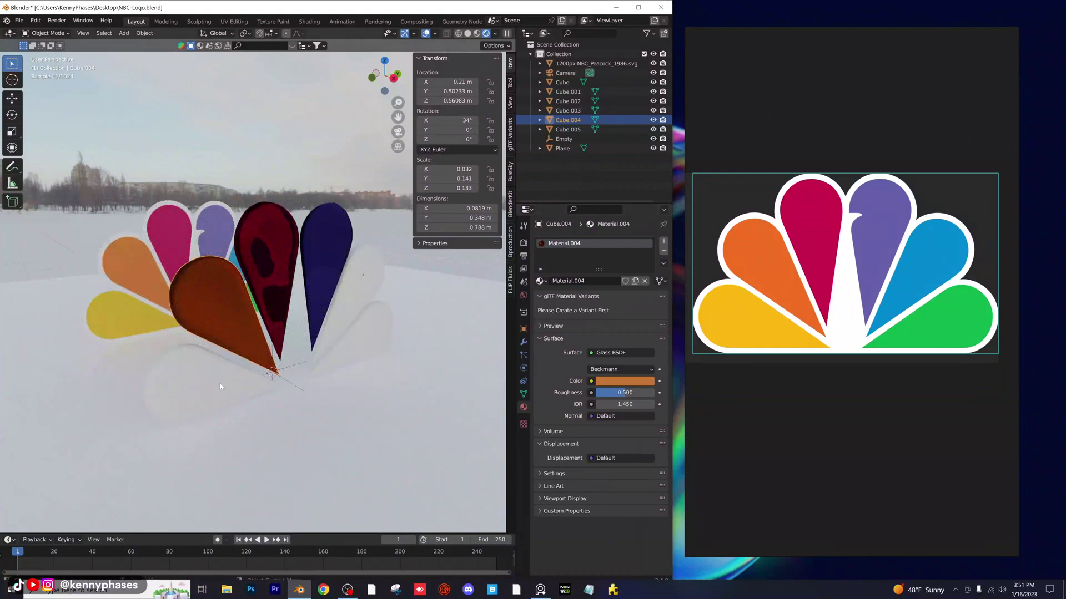
drag(626, 395, 588, 394)
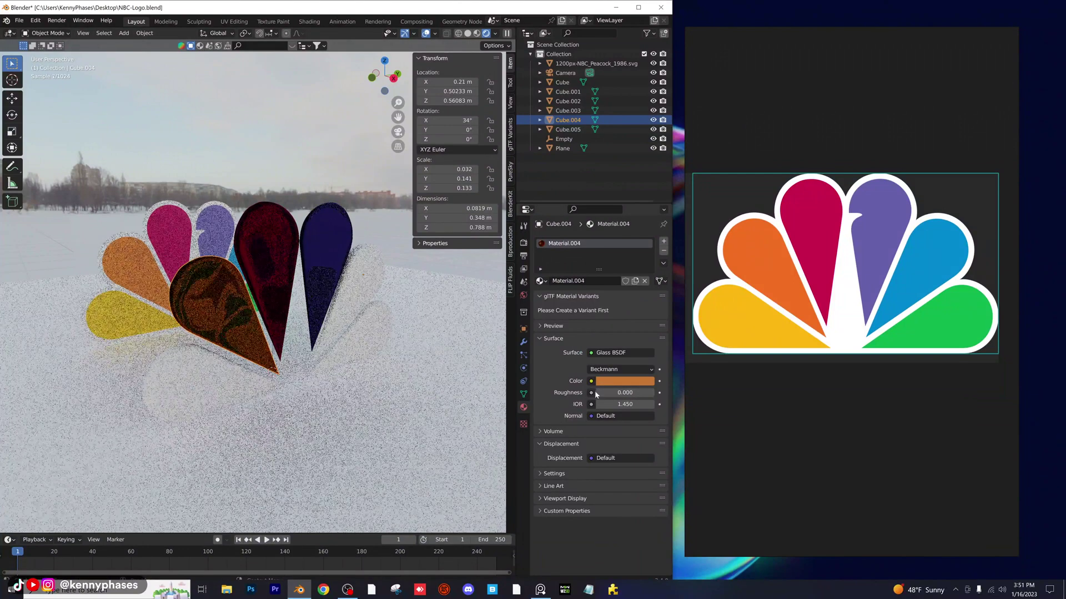
Give the yellow feather a new Glass BSDF material colored from the reference logo's yellow feather, with roughness 0
click(257, 406)
click(610, 281)
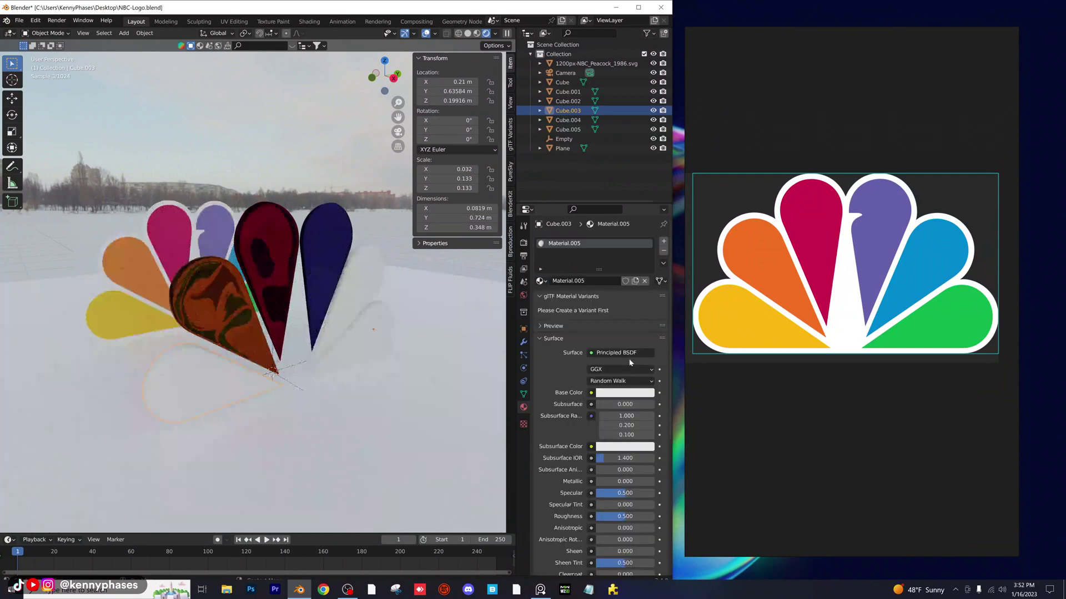
click(613, 353)
click(537, 178)
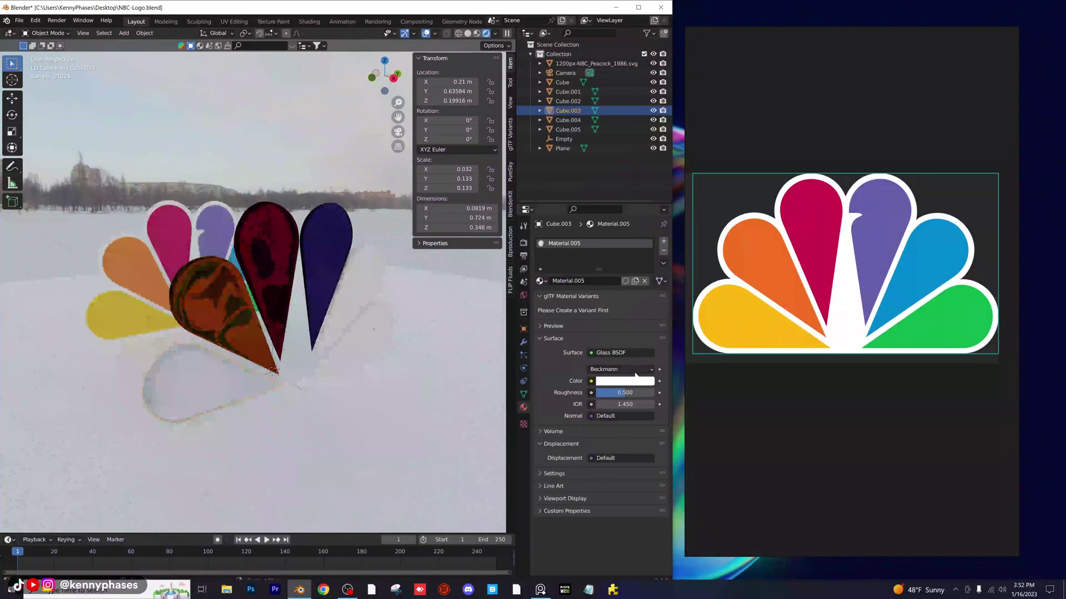
click(624, 381)
click(645, 338)
click(122, 308)
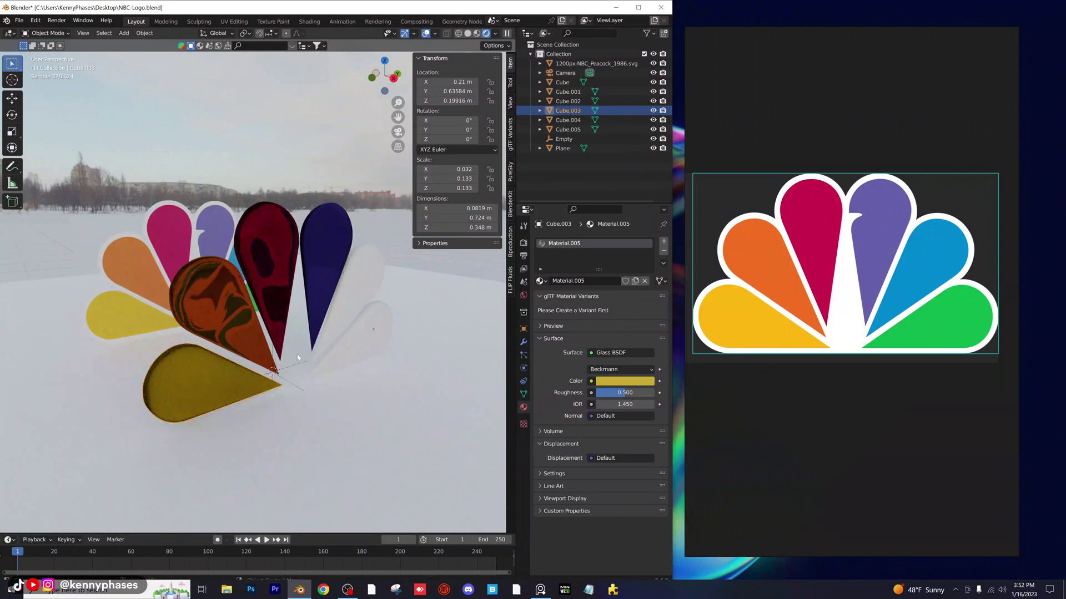
drag(634, 395, 597, 396)
Set the IOR of the purple feather's glass material to 1.45
click(226, 311)
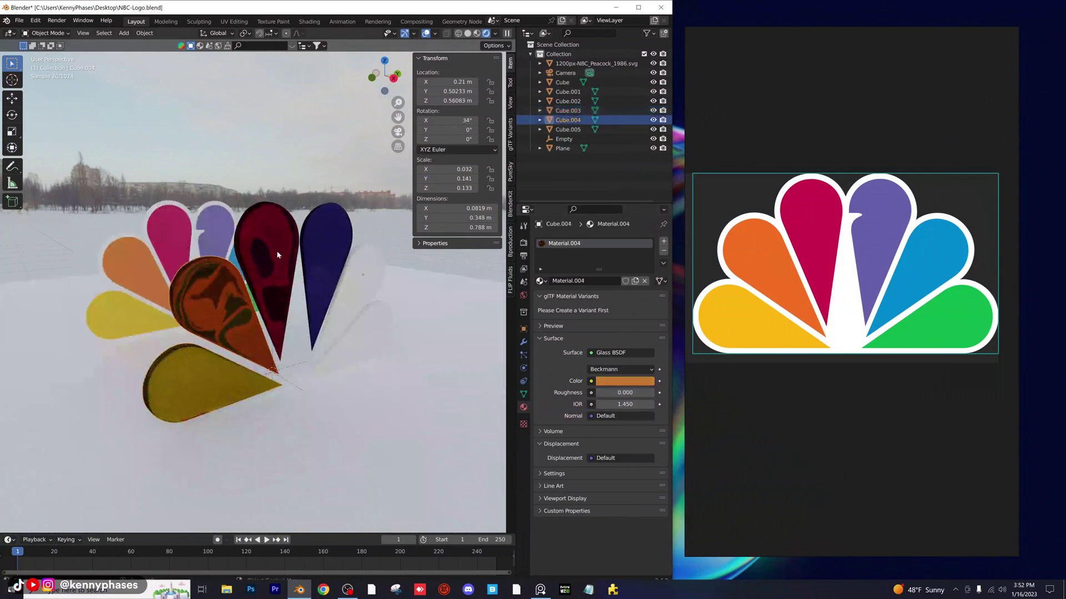
click(277, 250)
click(333, 234)
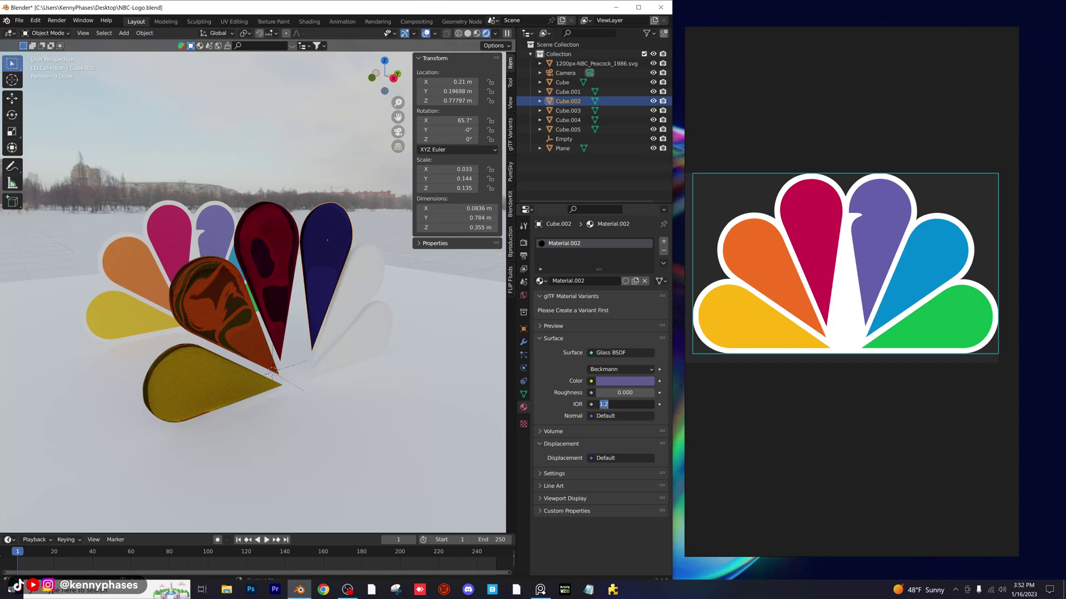
text(1.45)
key(Return)
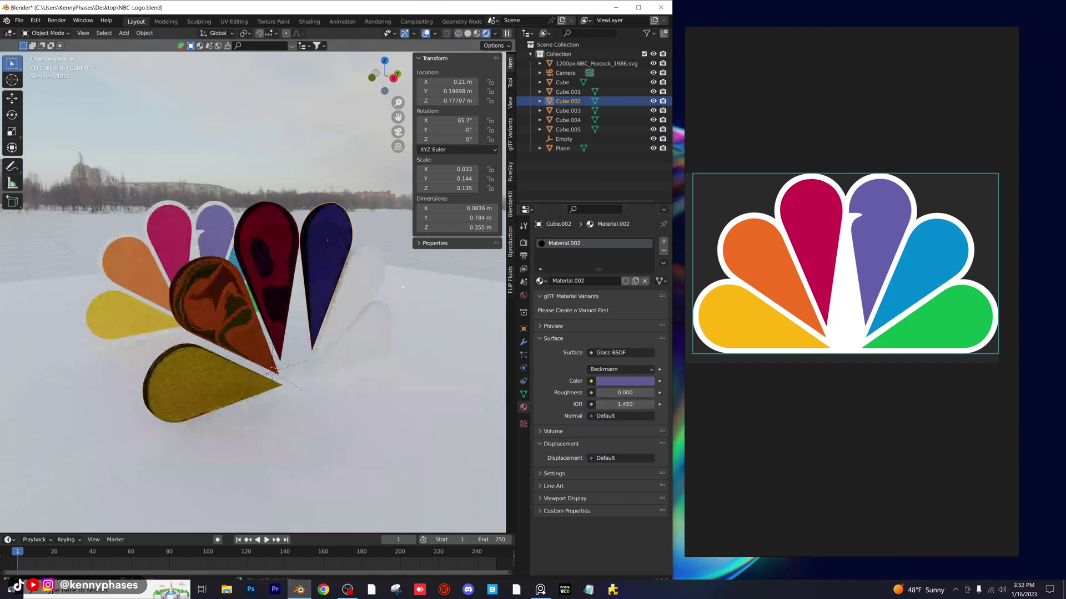
Apply Shade Auto Smooth to the peacock feathers one after another, starting with the purple one
right_click(332, 238)
click(322, 238)
click(258, 233)
right_click(258, 233)
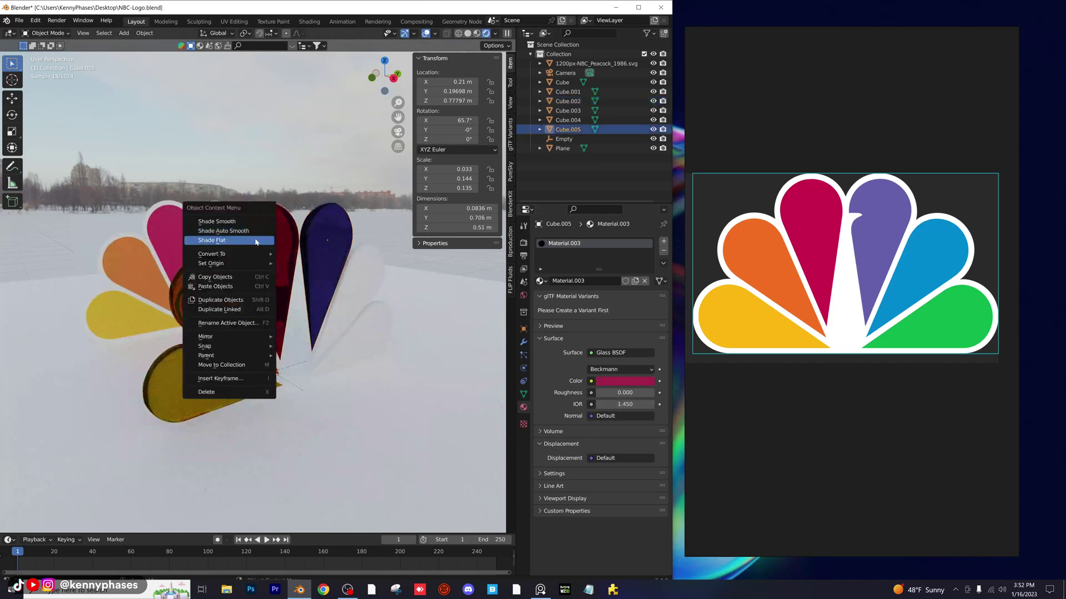
click(257, 233)
click(216, 292)
right_click(216, 292)
click(216, 291)
click(203, 381)
right_click(203, 382)
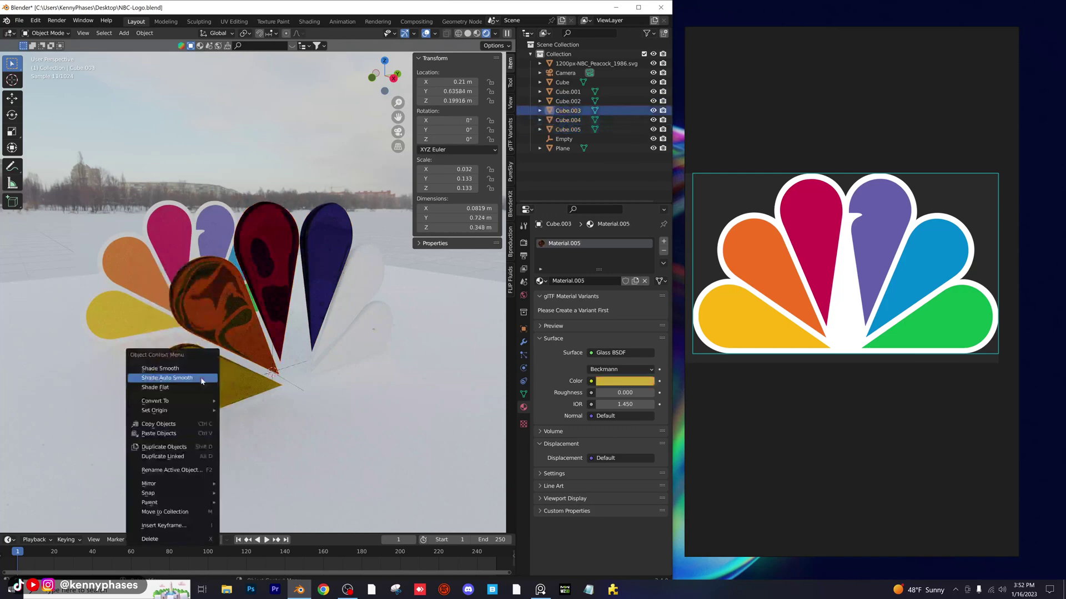
click(203, 383)
click(370, 301)
right_click(369, 301)
click(369, 302)
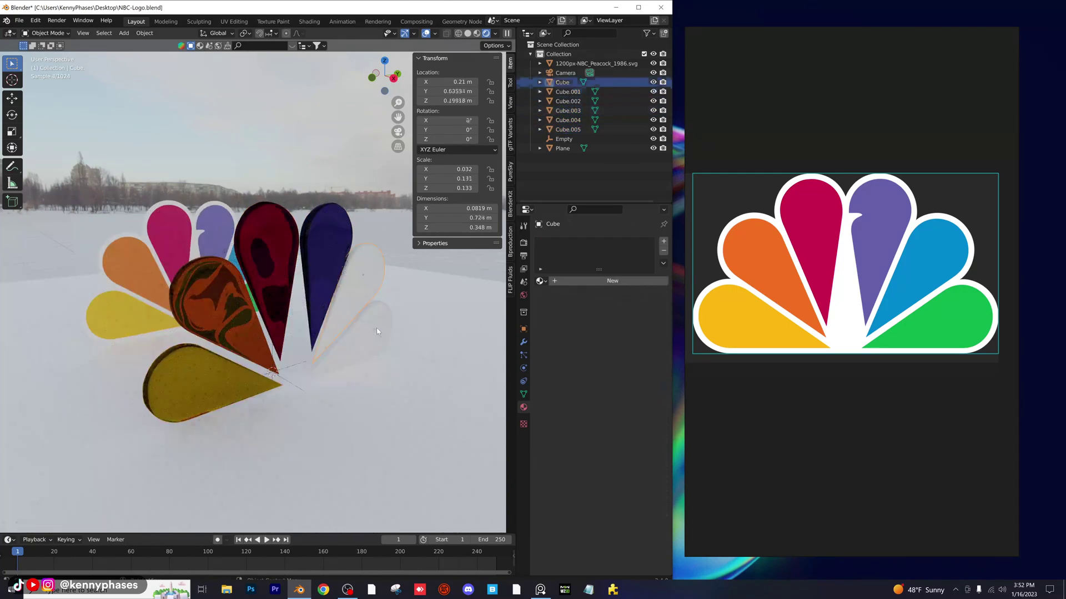
Give the blue feather a new Glass BSDF material colored from the reference logo's blue feather, with roughness 0
middle_drag(358, 285, 360, 302)
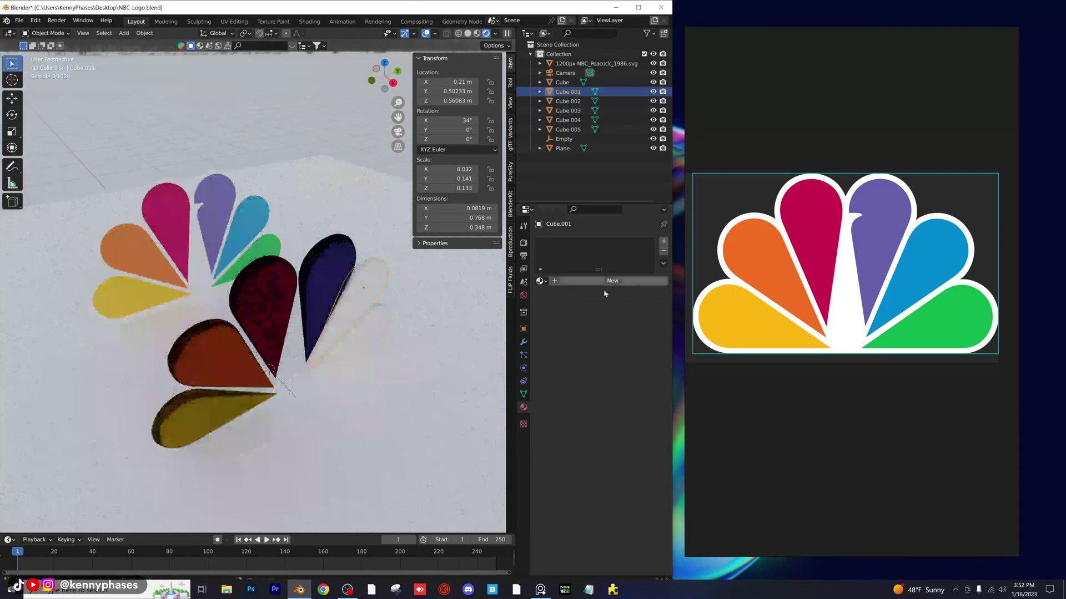
click(613, 281)
click(617, 352)
click(534, 177)
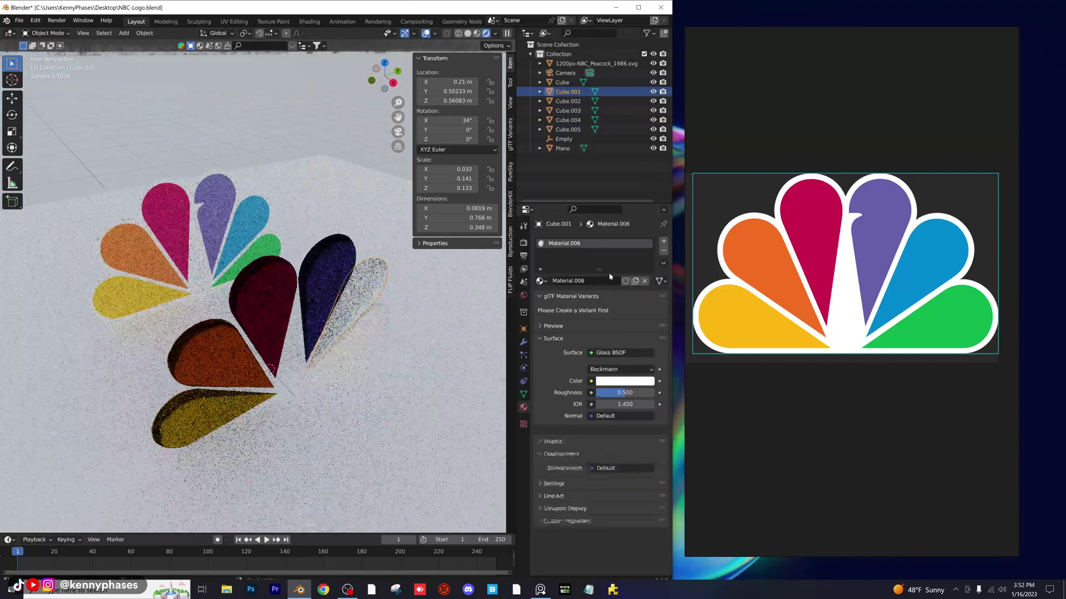
click(641, 382)
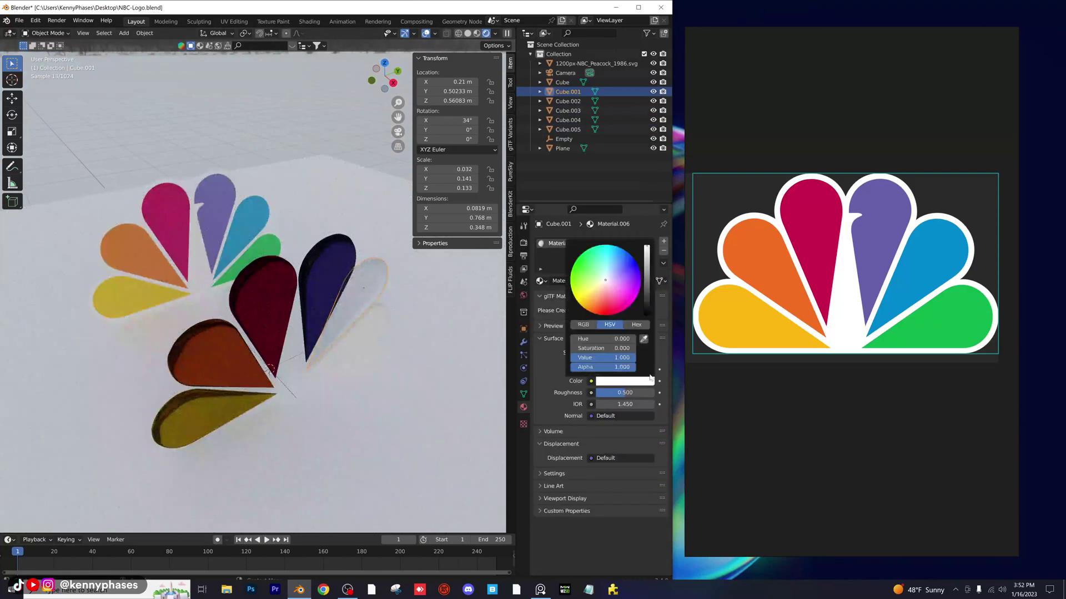
click(648, 337)
click(266, 215)
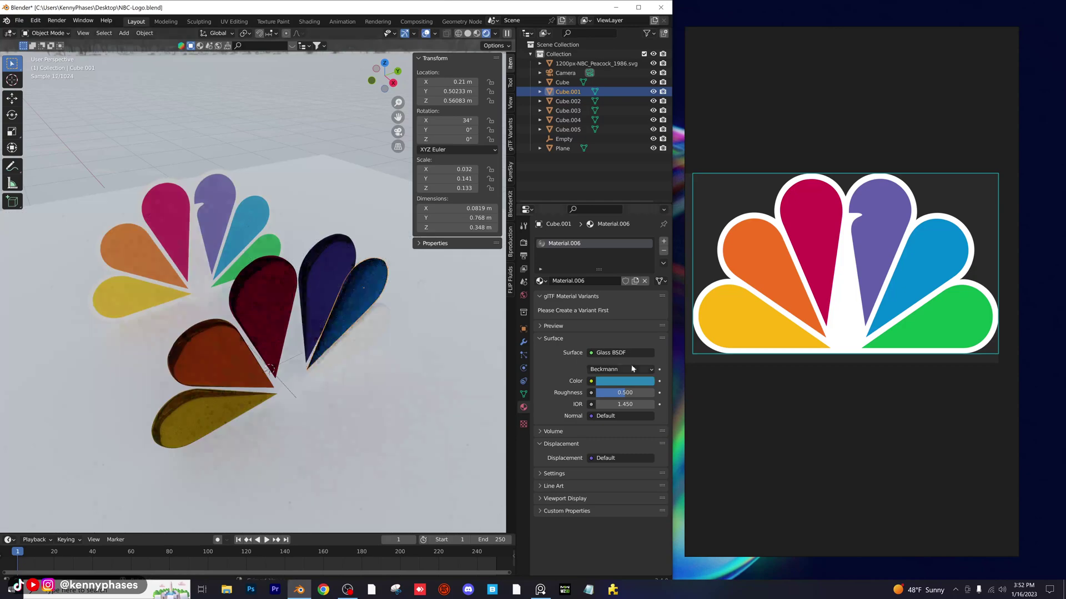
drag(642, 392, 595, 392)
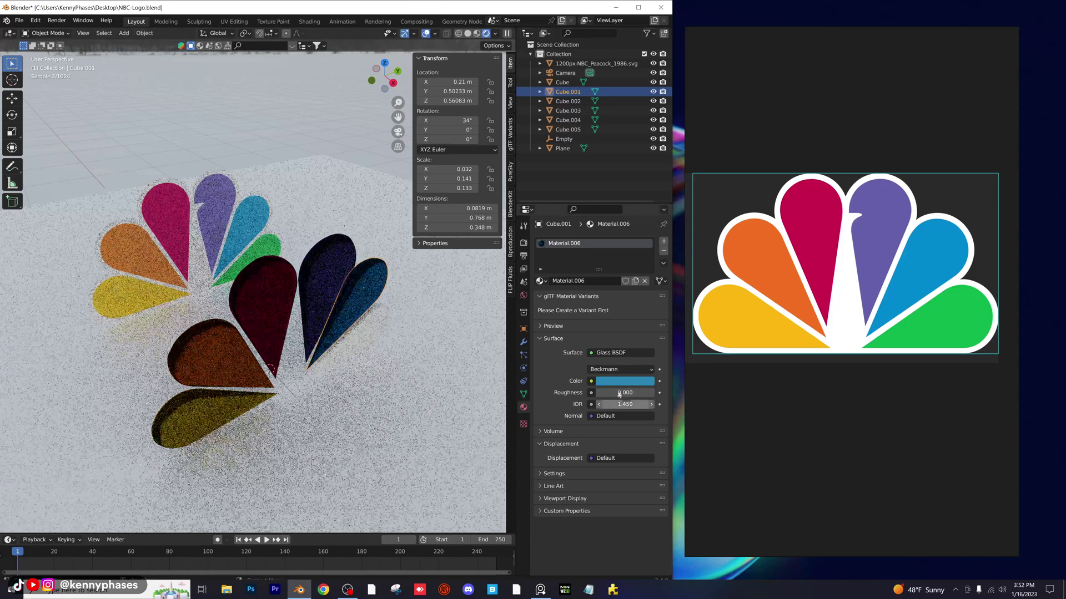
Give the green feather a new Glass BSDF material colored from the reference logo's green feather
click(352, 333)
click(617, 284)
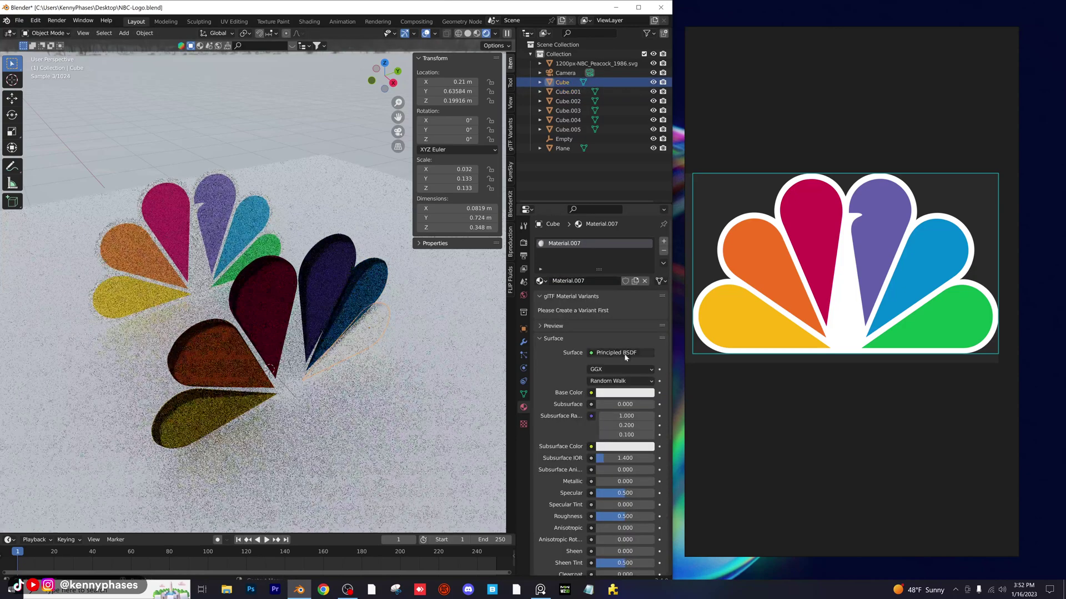
click(621, 352)
click(550, 181)
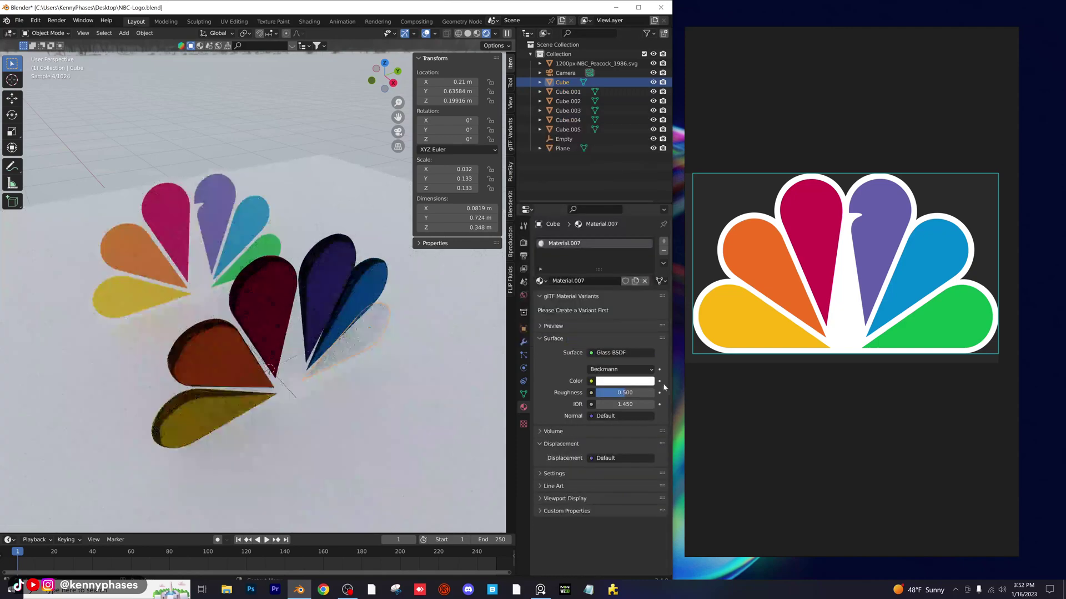
click(634, 382)
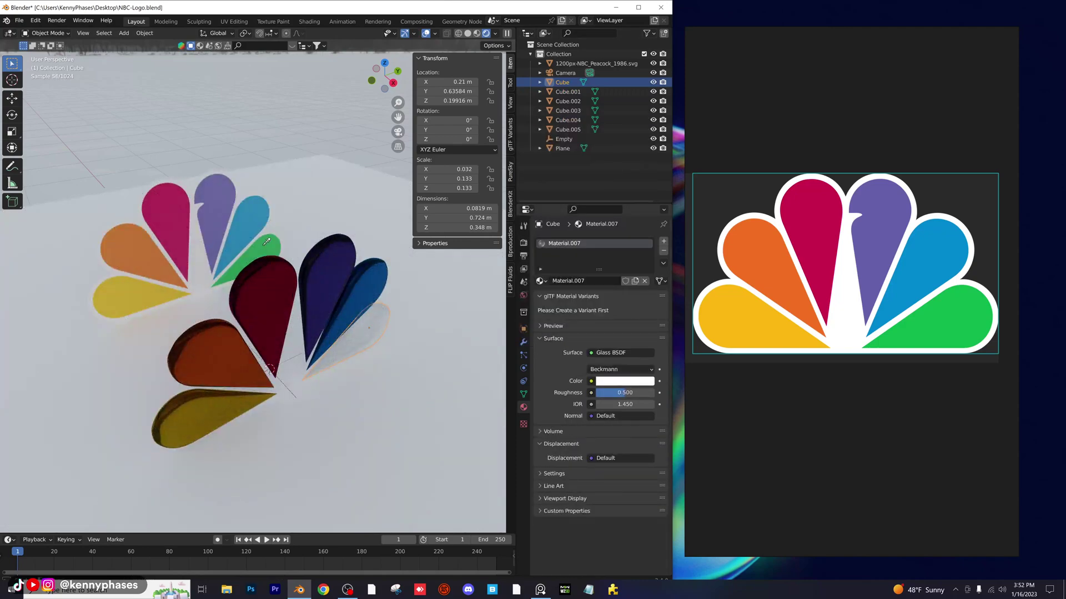
click(265, 244)
scroll(311, 285, down, 1)
middle_drag(312, 285, 305, 272)
scroll(303, 283, up, 1)
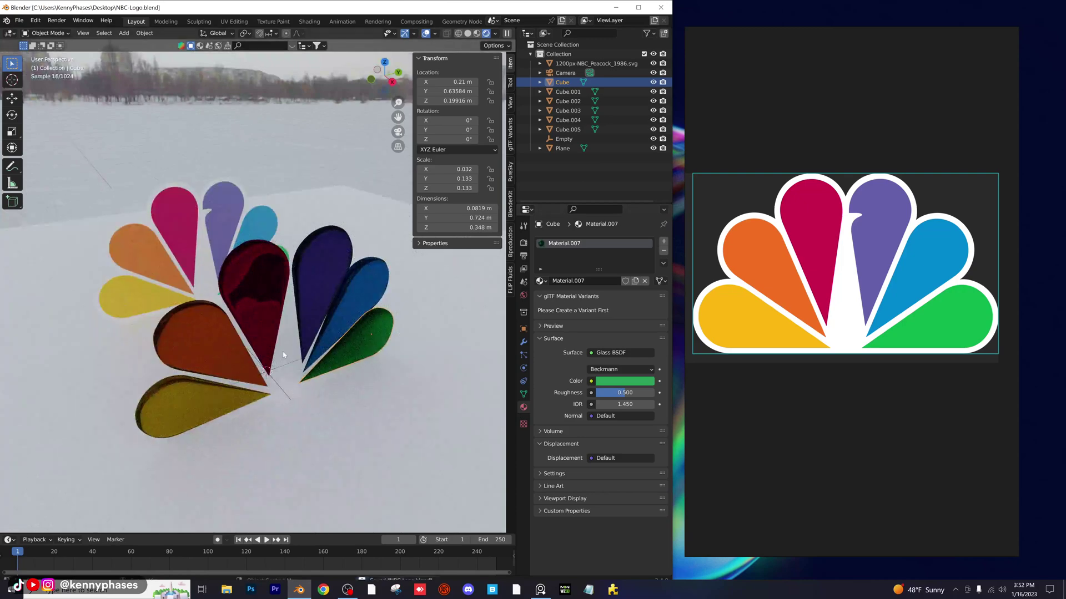
Set the color management look to Medium High Contrast and raise the exposure to about 1.053
click(523, 243)
scroll(572, 444, down, 10)
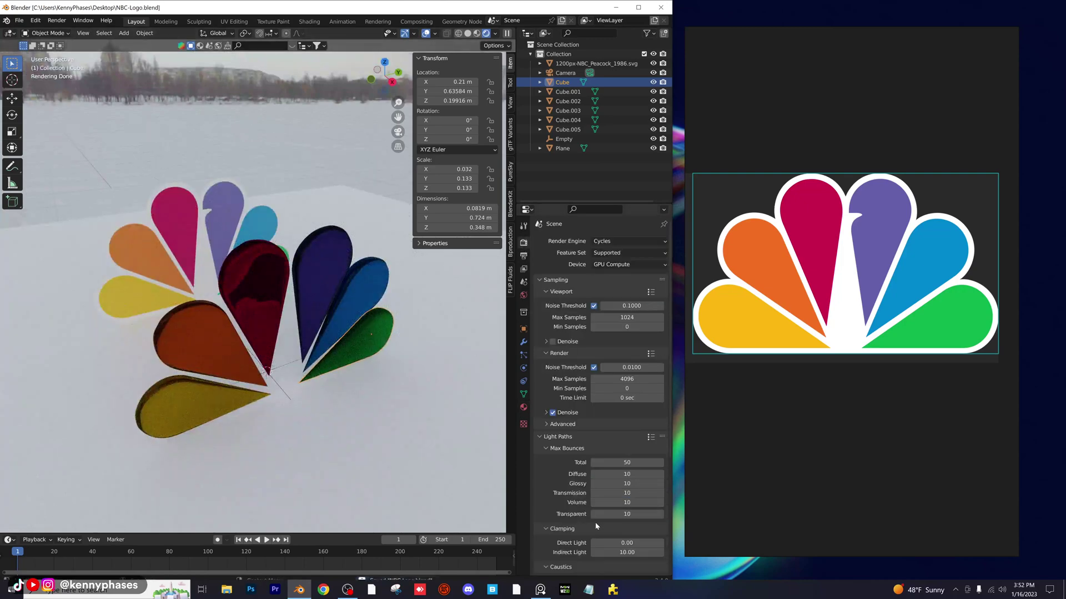
scroll(604, 435, down, 4)
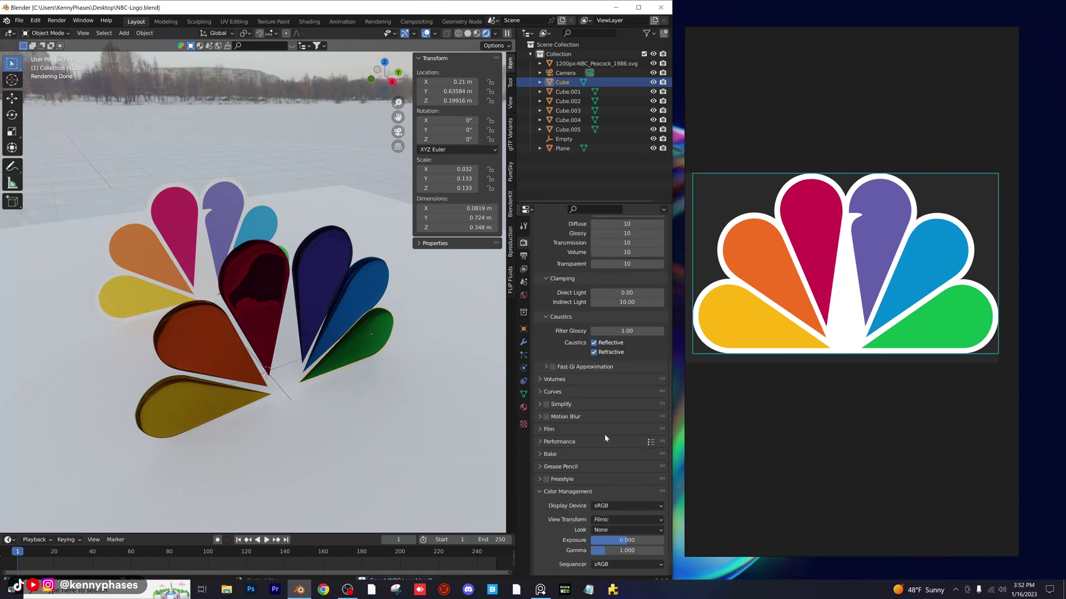
click(620, 520)
click(621, 490)
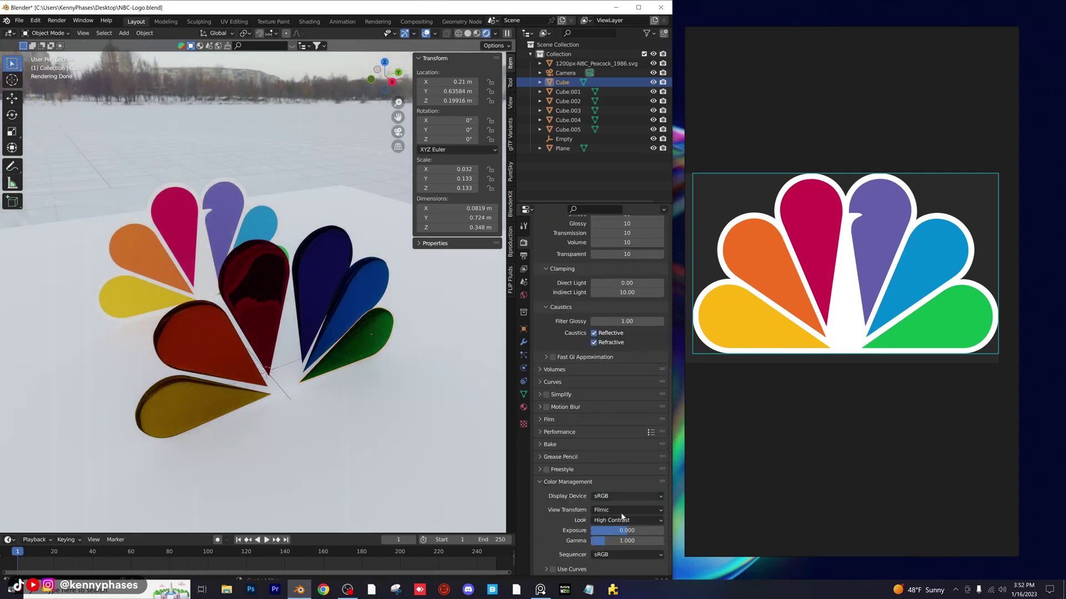
click(626, 516)
click(622, 479)
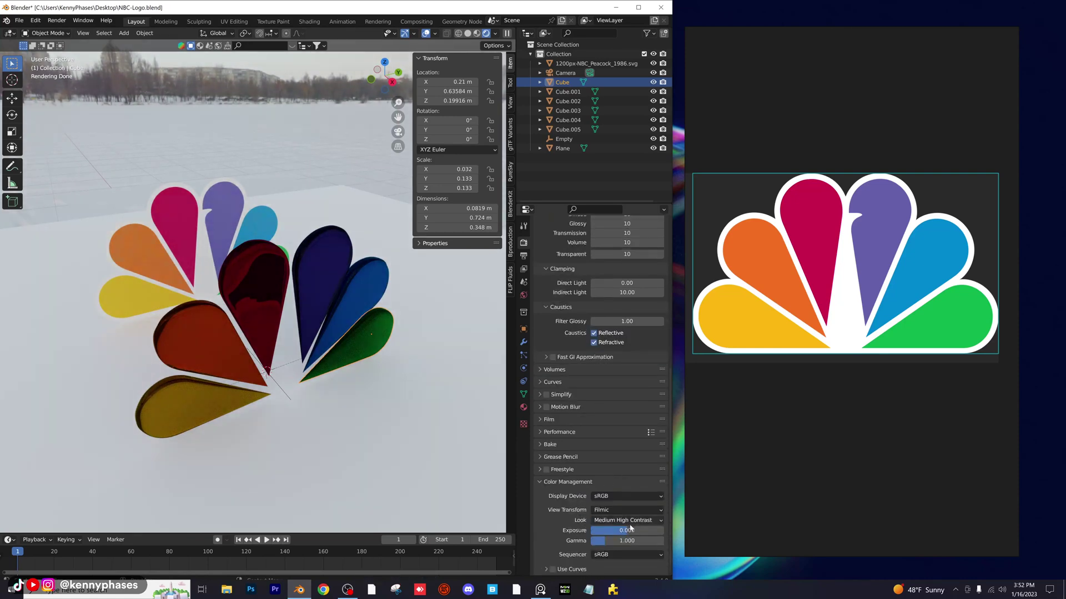
drag(622, 531, 628, 531)
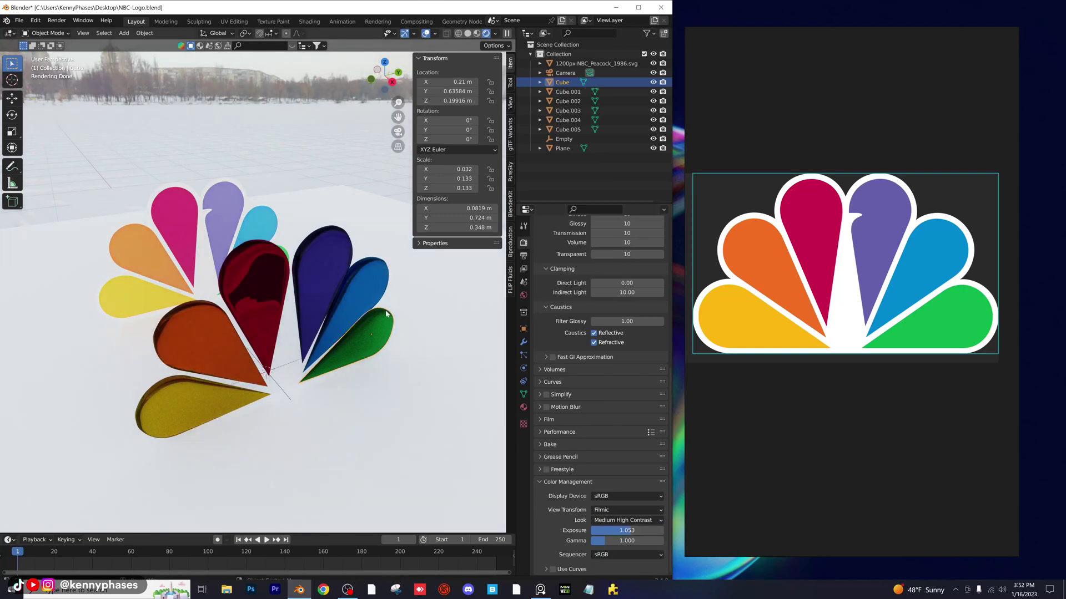
scroll(385, 315, down, 1)
middle_drag(386, 314, 386, 306)
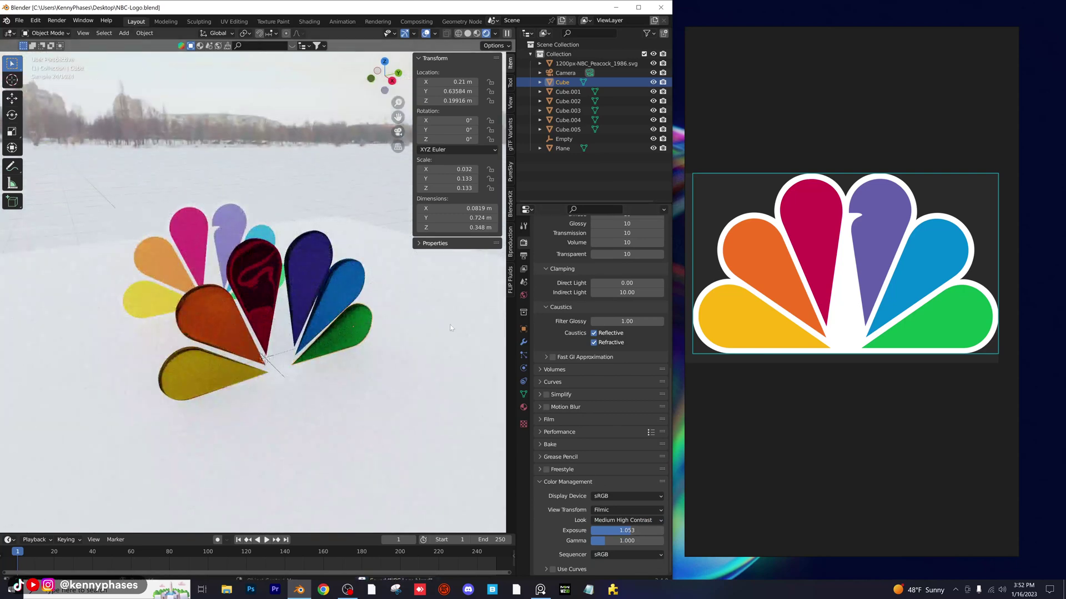
Lower the floor plane material's roughness to about 0.34 and raise its metallic value to about 0.731
click(407, 332)
click(524, 408)
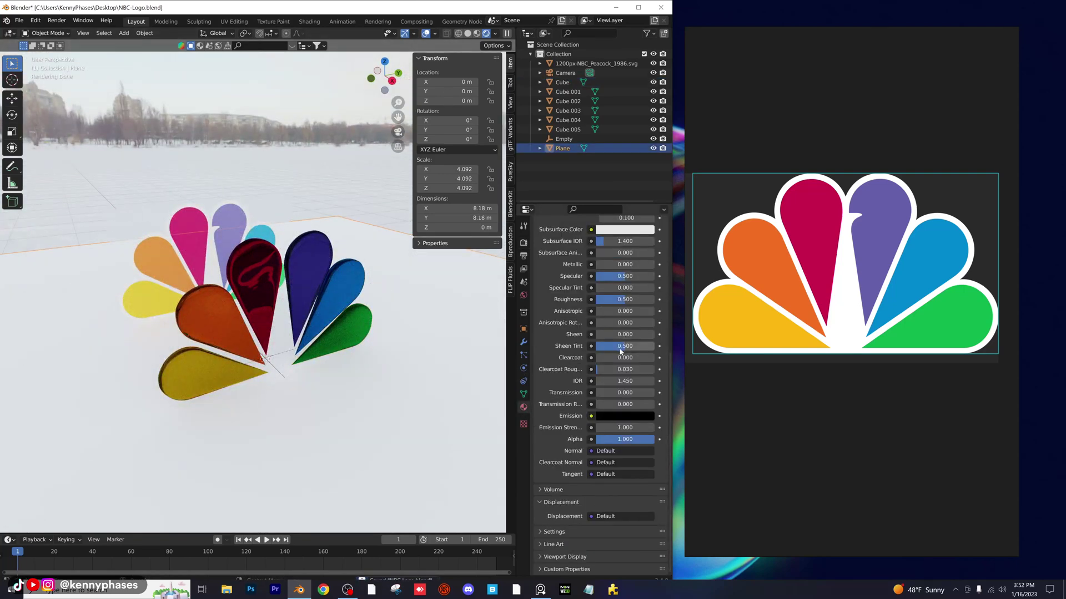
drag(615, 300, 637, 265)
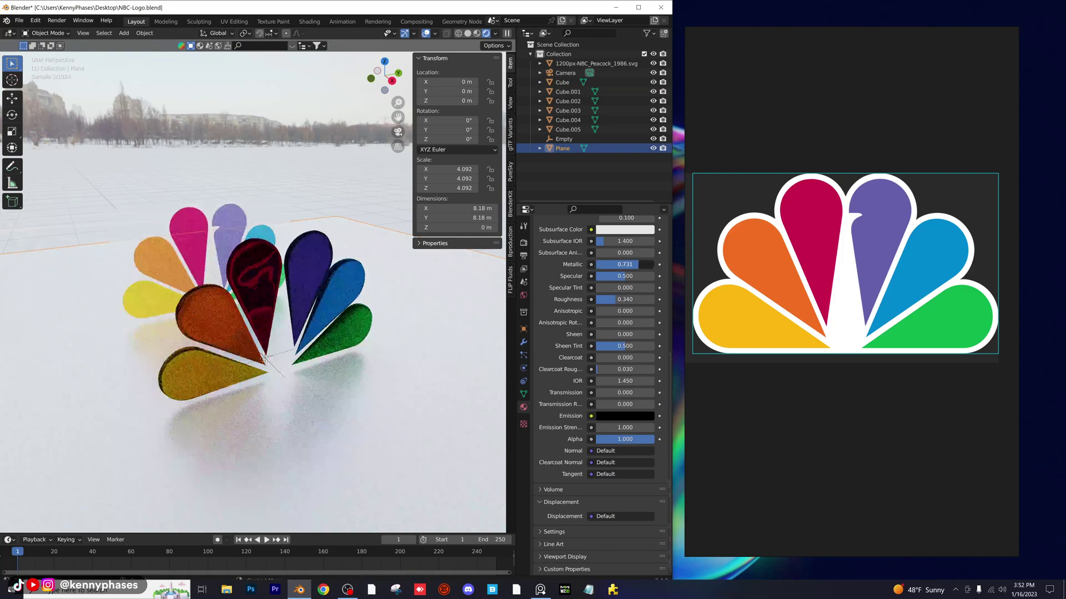
Move the camera to the world origin and set its rotation to 90° on X and 0° on Y and Z
scroll(371, 296, down, 6)
middle_drag(288, 266, 187, 268)
scroll(187, 268, down, 2)
click(36, 198)
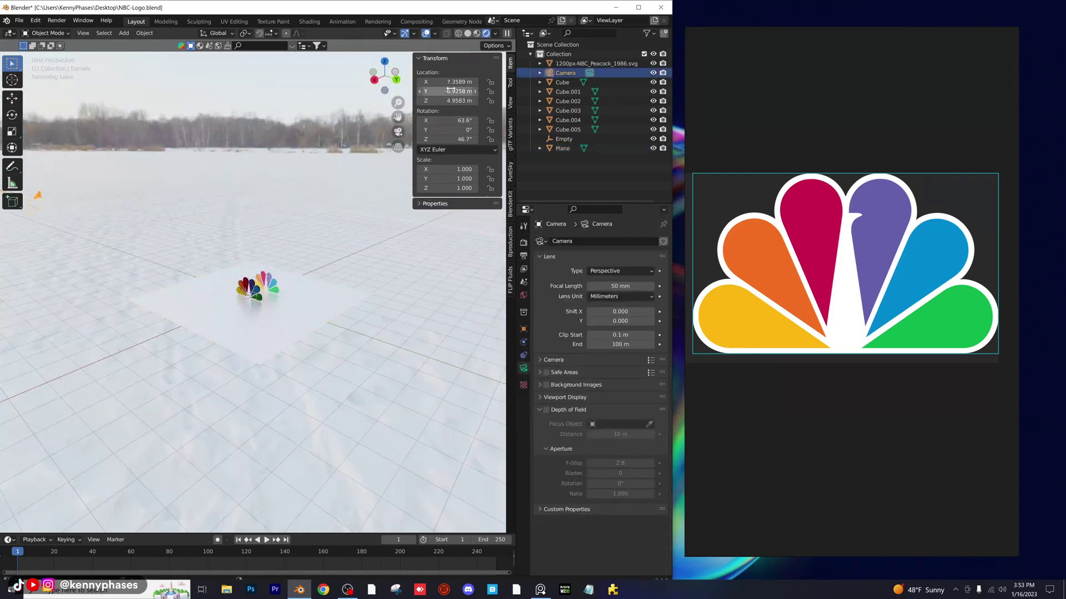
text(0)
key(Tab)
text(0)
key(Tab)
text(0)
key(Tab)
key(Tab)
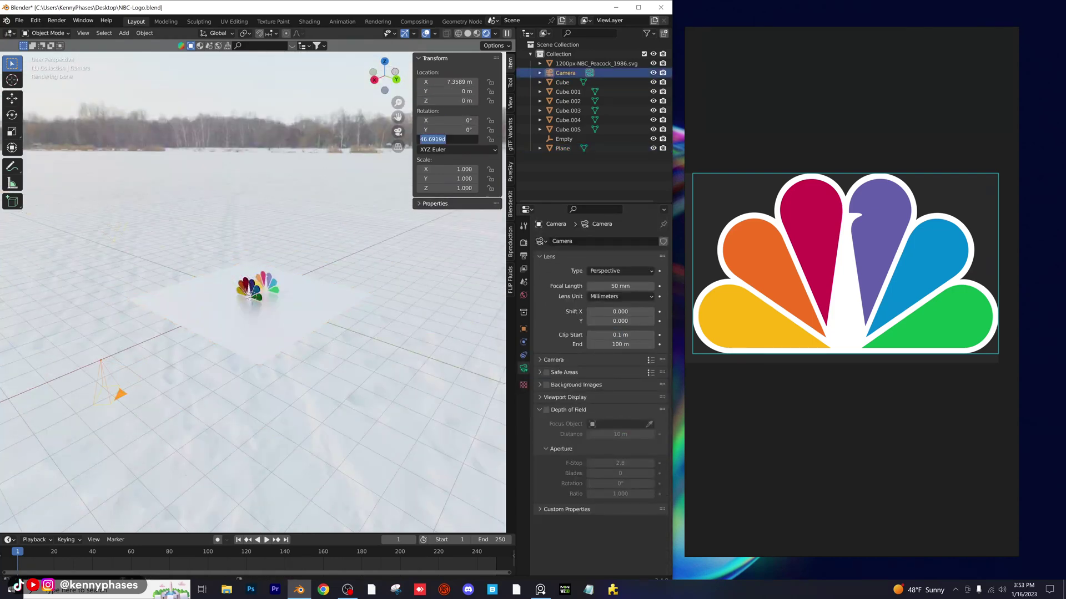
text(0)
key(Return)
click(457, 81)
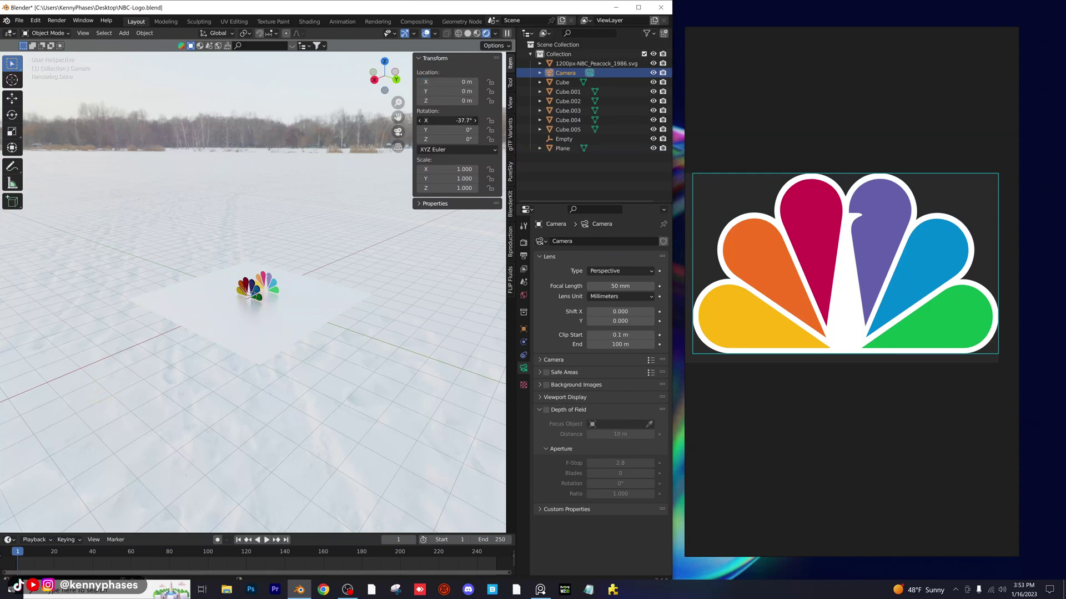
key(Return)
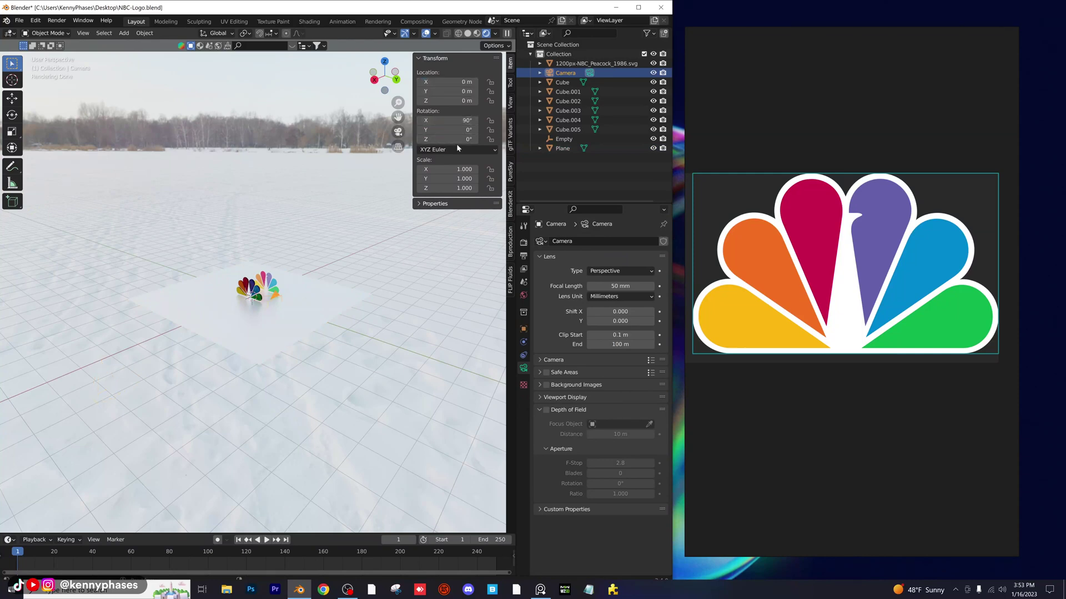
Set the camera's Z rotation to 90° and move it to about X 8.23 m and Z 0.7 m, viewing the scene through it
drag(456, 138, 477, 139)
drag(456, 82, 485, 101)
key(KP_0)
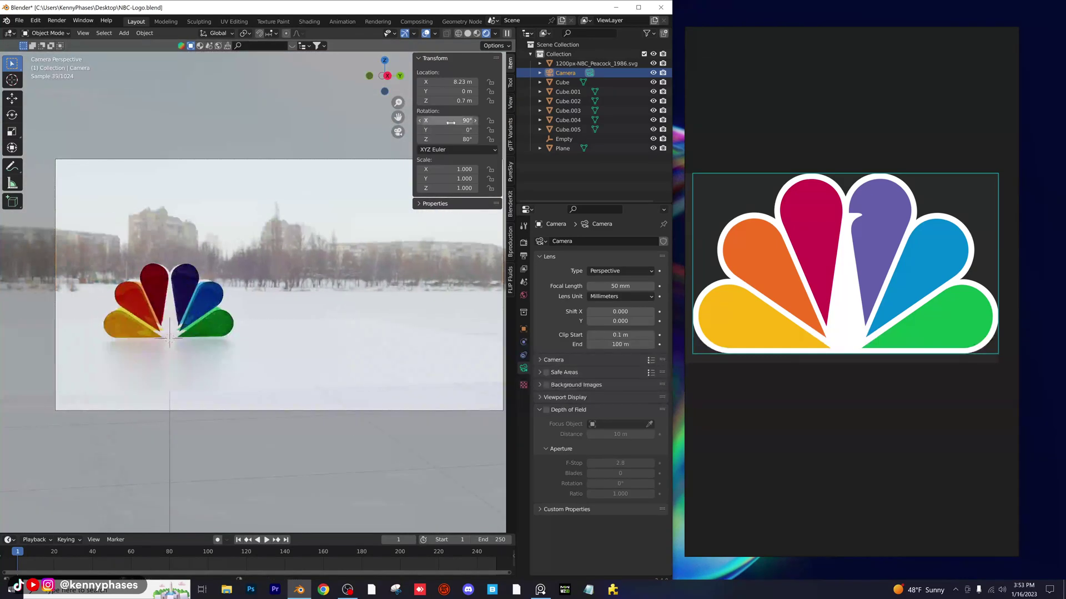
text(90)
key(Return)
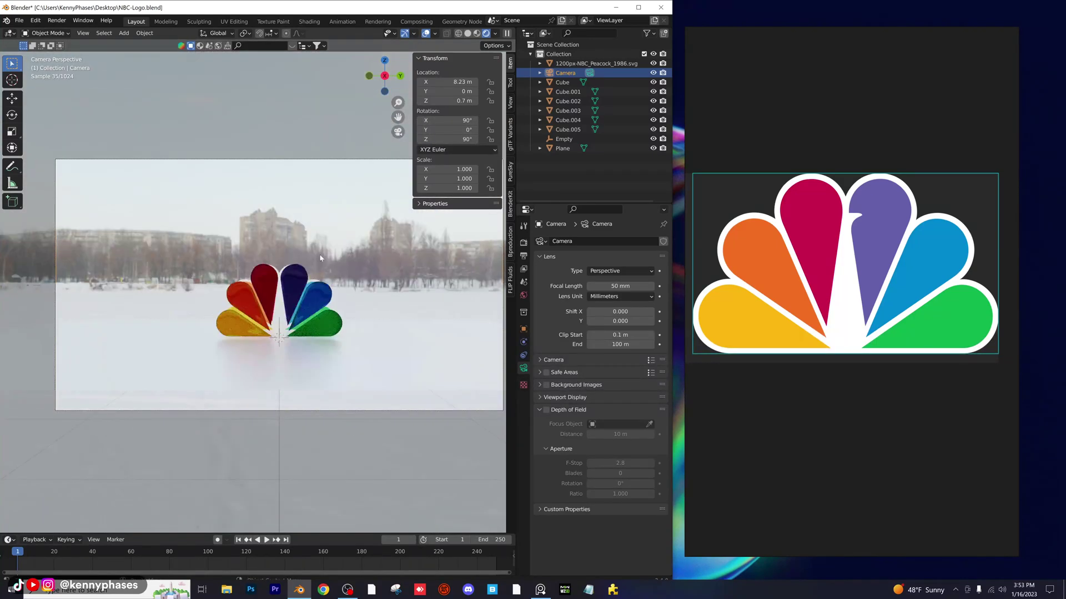
scroll(285, 277, down, 2)
shift+middle_drag(275, 278, 259, 278)
scroll(260, 278, up, 1)
scroll(259, 277, up, 1)
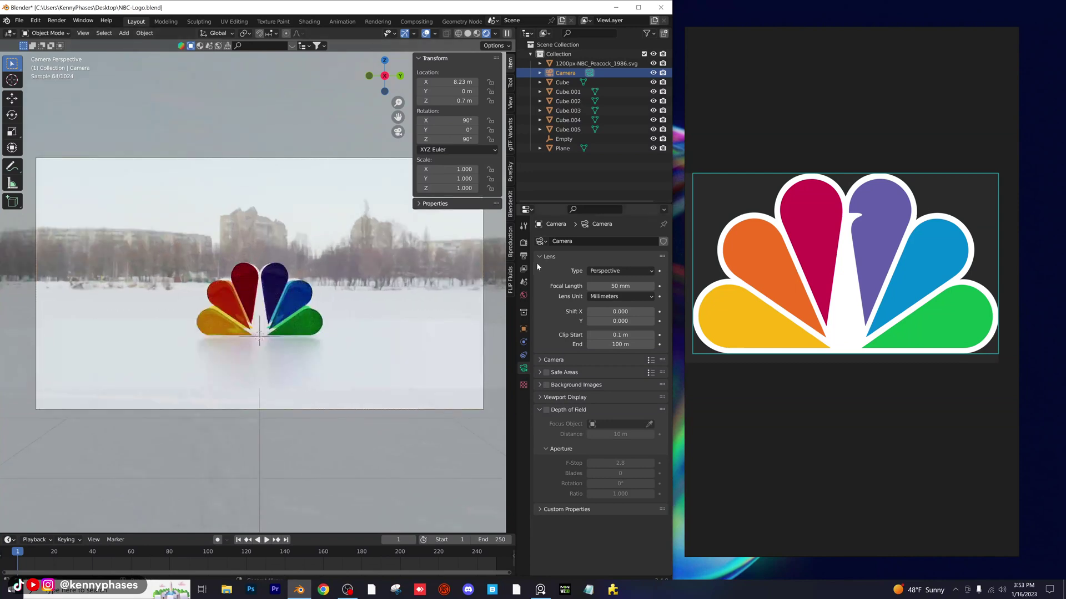
Set the output resolution to a vertical 1080 × 1920 px
click(523, 255)
click(627, 253)
text(1080)
key(Tab)
text(1920)
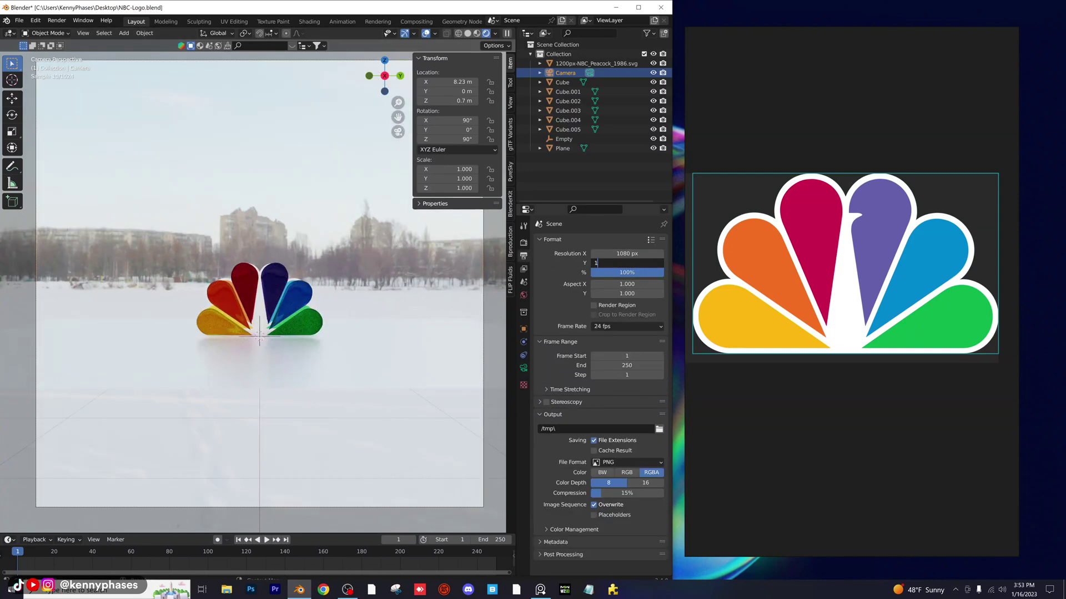
key(Return)
Extrude the floor plane's edge behind the logo straight up about 6.37 m to form a backdrop wall
click(380, 341)
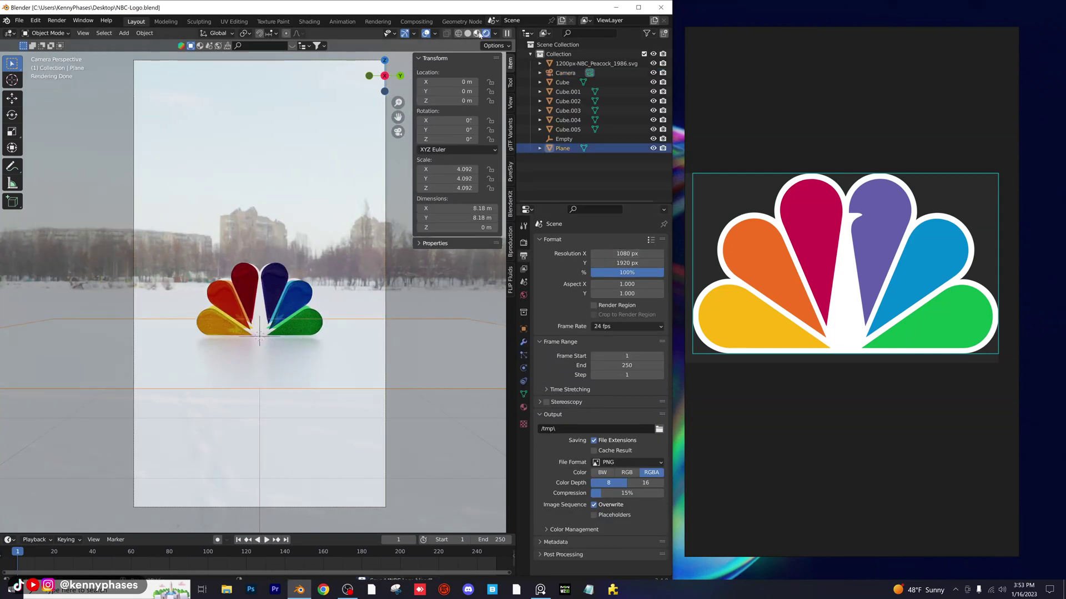
click(468, 33)
middle_drag(321, 335, 205, 374)
scroll(257, 333, down, 3)
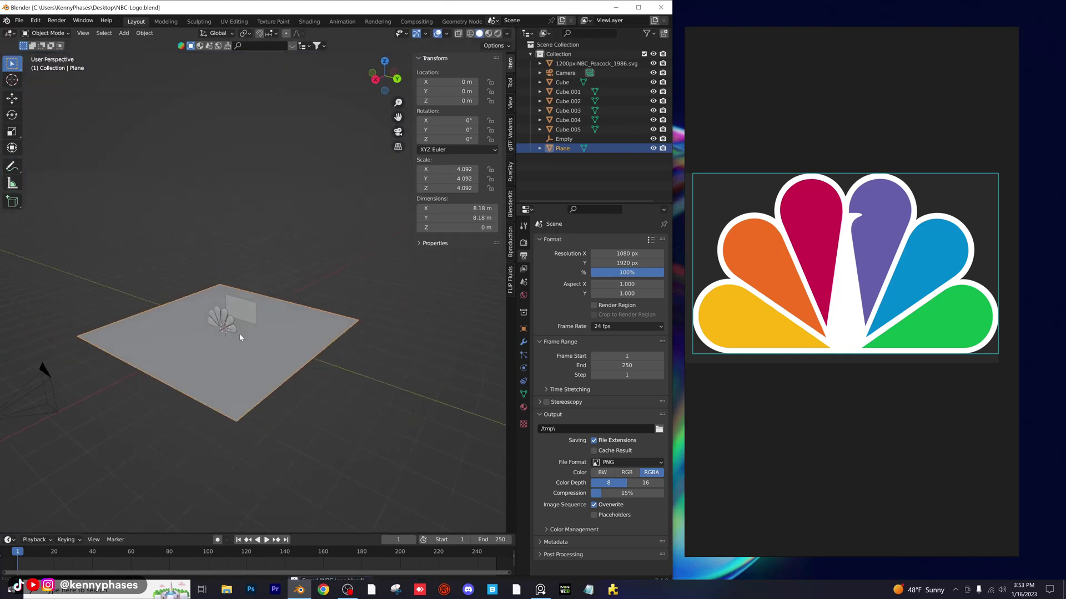
scroll(240, 337, up, 3)
key(Tab)
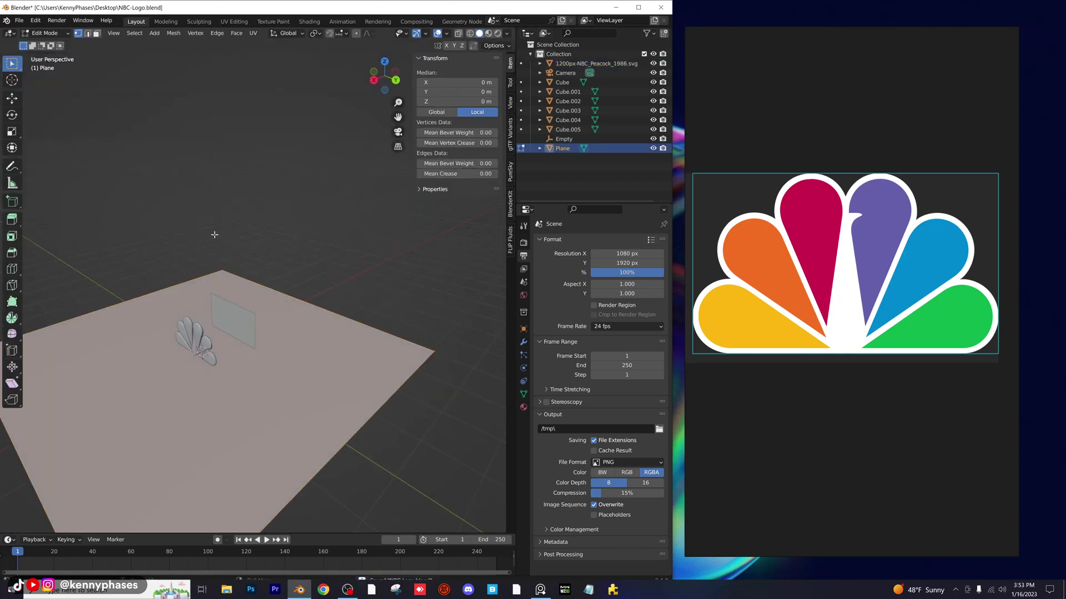
click(312, 302)
scroll(286, 341, down, 1)
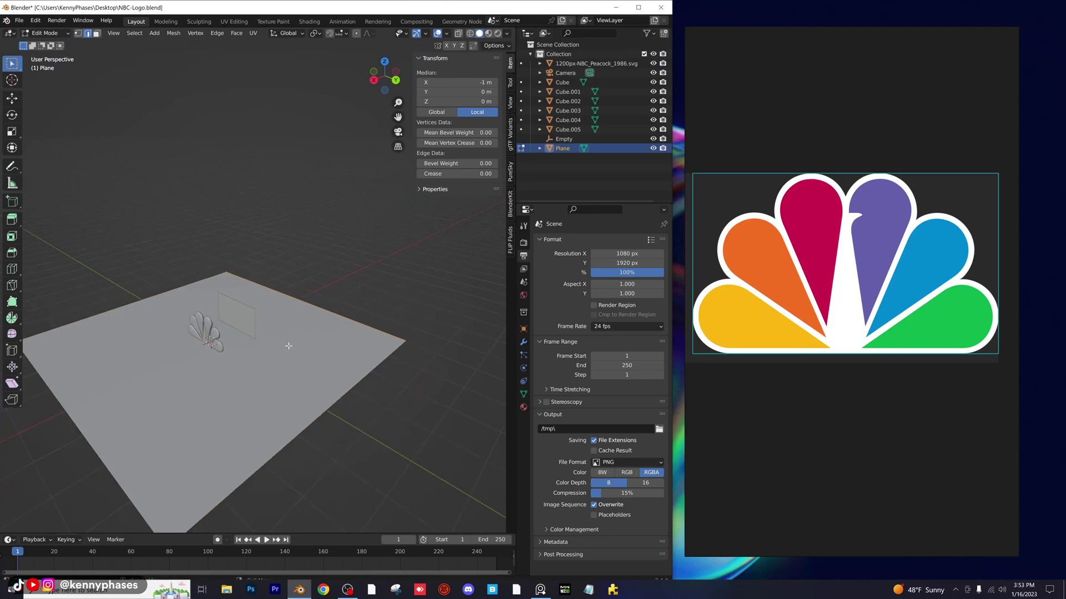
key(e)
key(z)
click(309, 196)
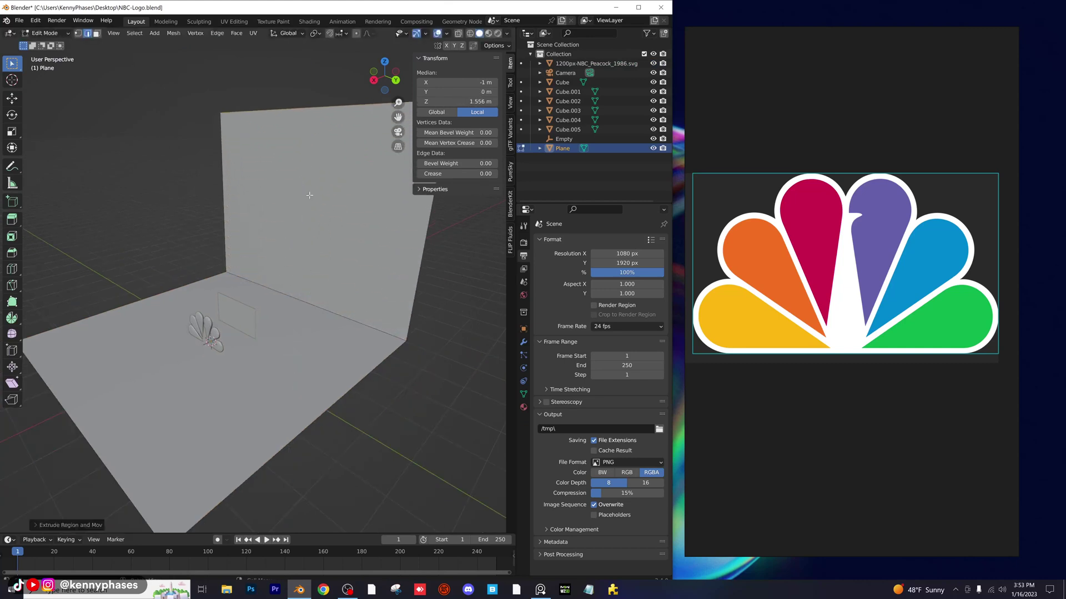
Bevel the edge between the floor and the backdrop wall and raise the segment count to make a smooth curve
click(312, 301)
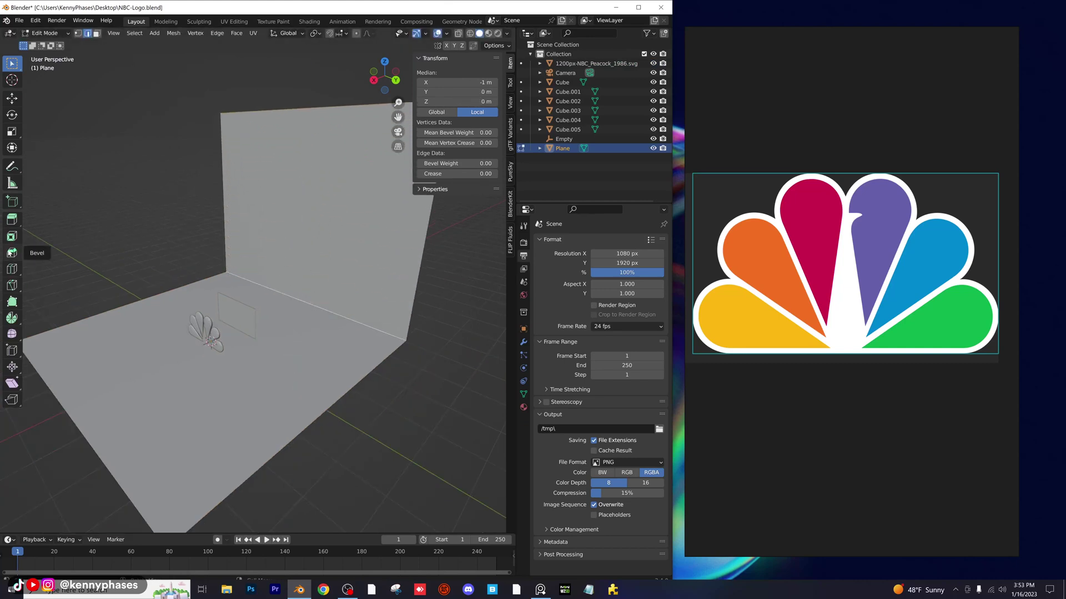
click(11, 253)
drag(273, 276, 222, 250)
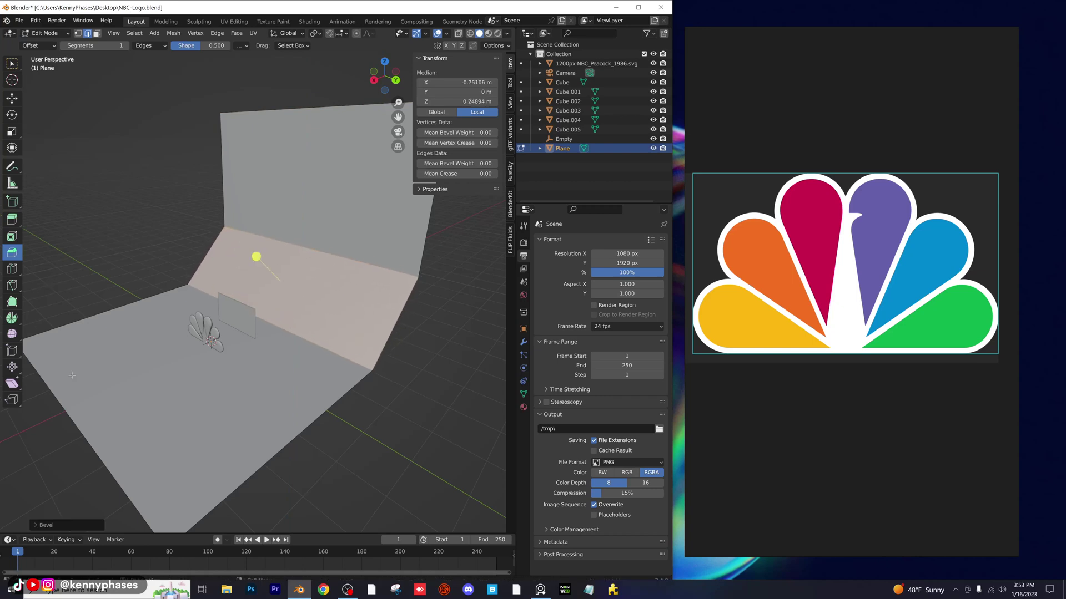
click(41, 526)
drag(126, 391, 185, 391)
Shade the curved backdrop smooth in Object Mode and return to the rendered camera view
key(Tab)
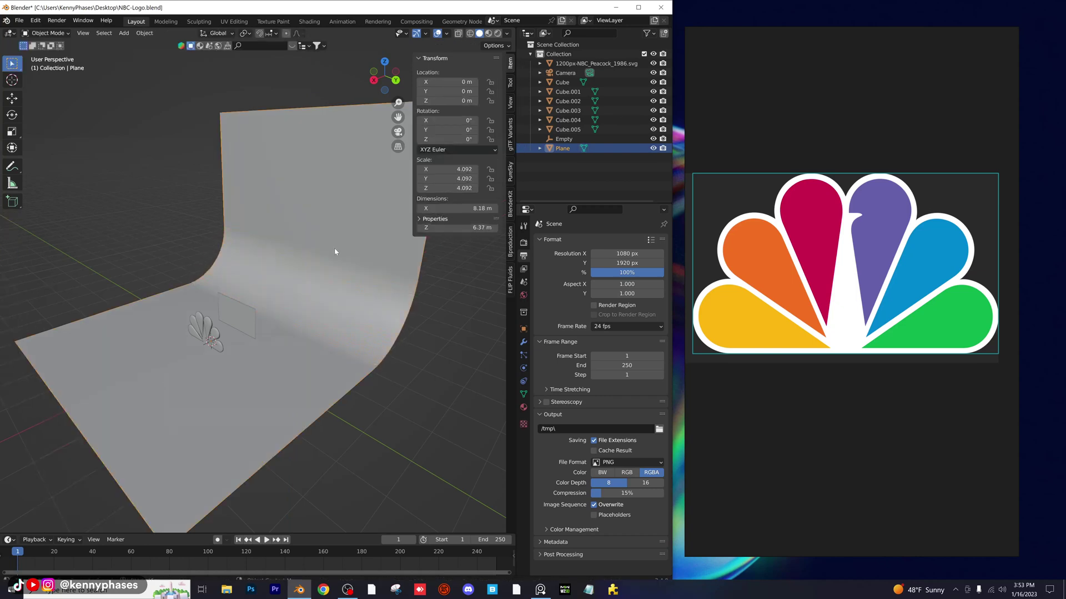
right_click(335, 252)
click(335, 252)
key(KP_0)
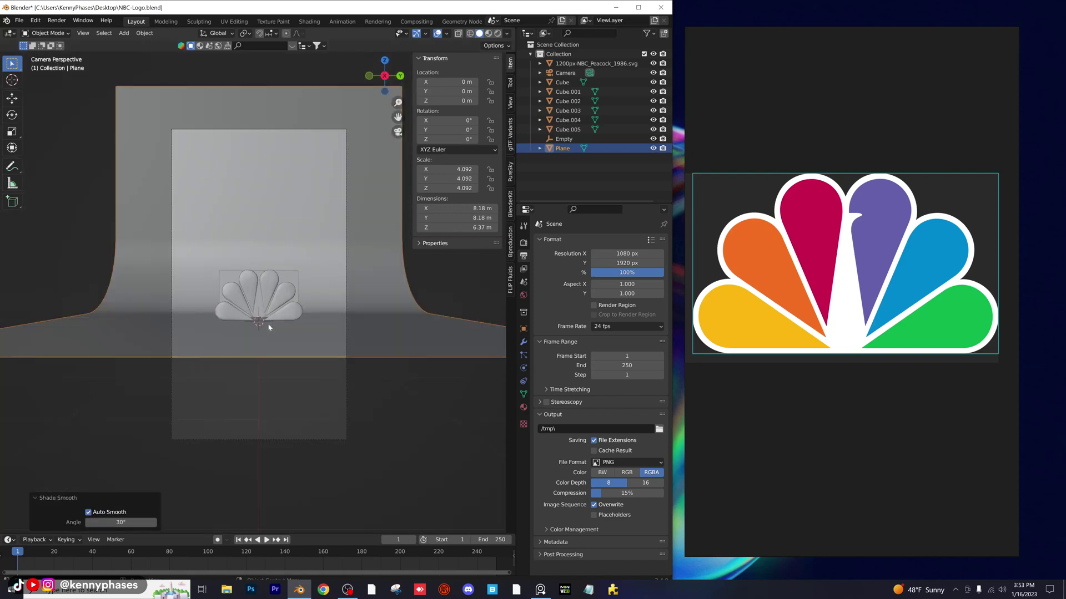
key(z)
click(266, 276)
Set the camera's focal length to 85 mm
click(564, 72)
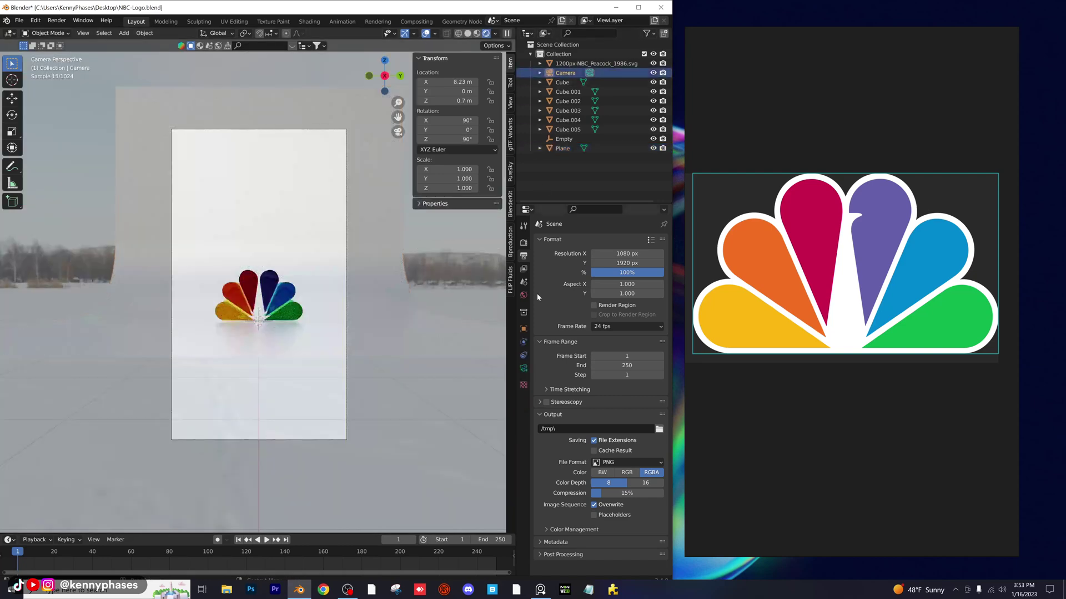
click(523, 368)
drag(633, 286, 643, 286)
click(633, 286)
text(85)
key(Return)
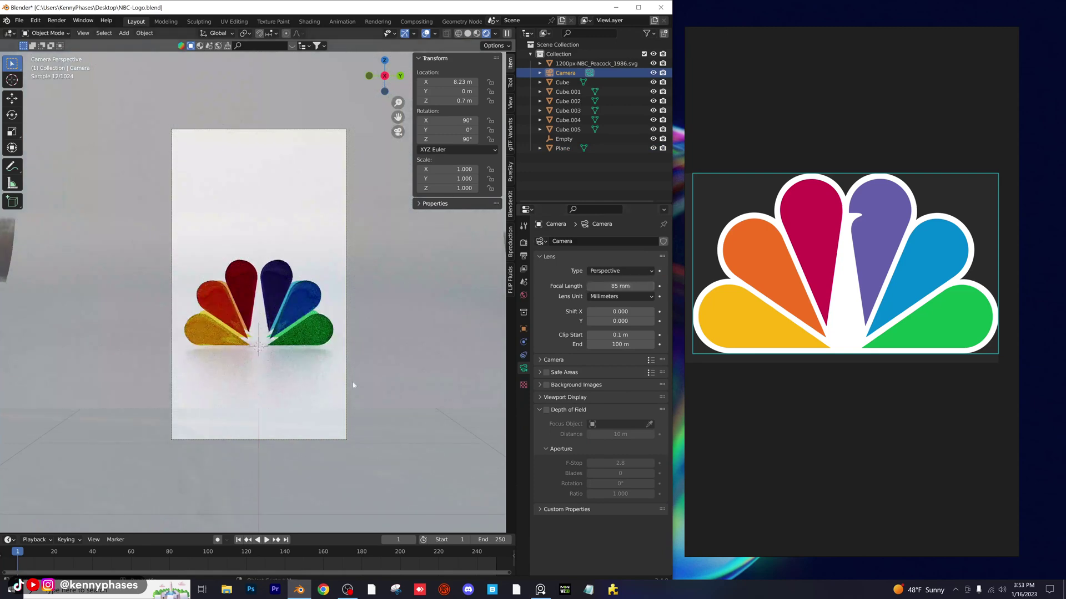
Raise the camera along Z by about 0.2 m to a height of about 0.9 m
key(g)
key(z)
click(401, 375)
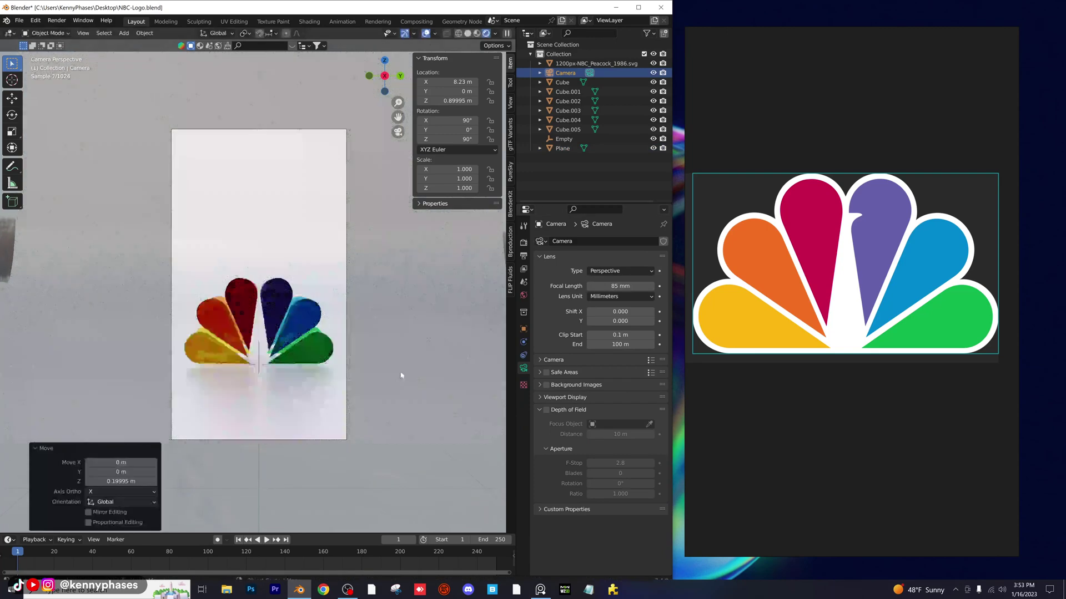
Lower the backdrop plane along Z by about 0.218 m
click(401, 376)
key(g)
key(z)
click(403, 335)
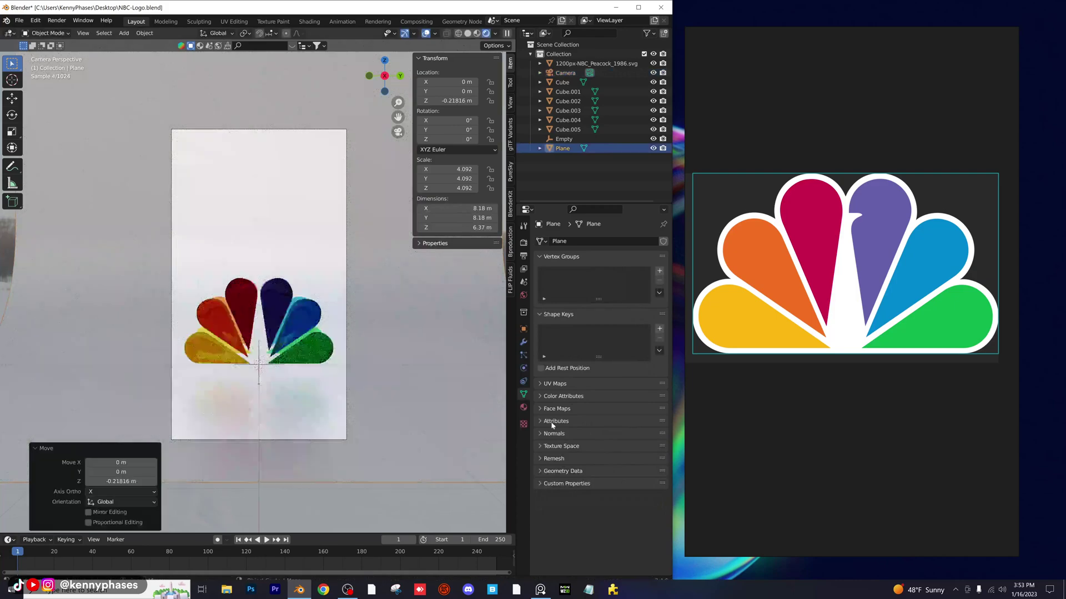
Compare the glass feathers with the reference image hidden and shown, and examine them up close
click(524, 407)
scroll(381, 303, up, 1)
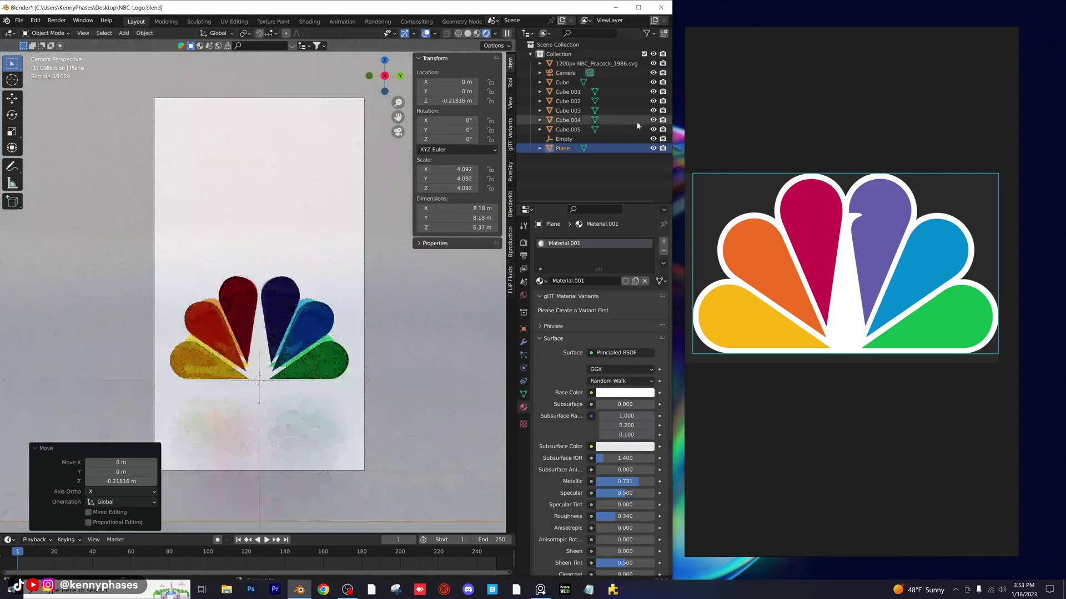
click(654, 63)
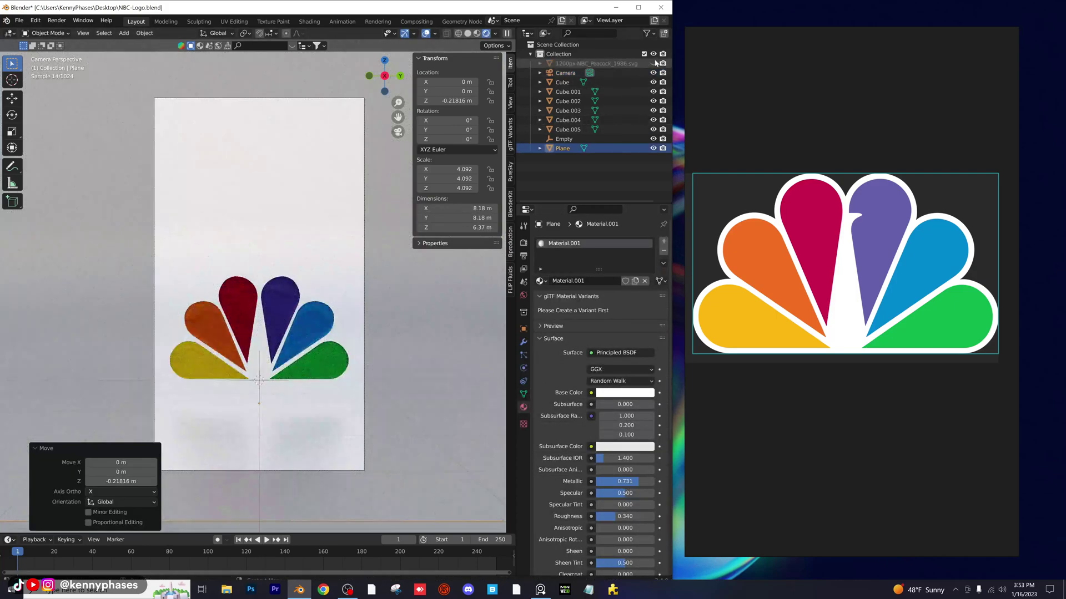
click(654, 63)
middle_drag(282, 325, 339, 277)
scroll(314, 327, up, 5)
click(313, 261)
scroll(300, 275, up, 5)
scroll(302, 274, down, 8)
Replace the world environment HDRI with sunrise.exr and check the lighting around the backdrop and through the camera
click(523, 295)
click(649, 312)
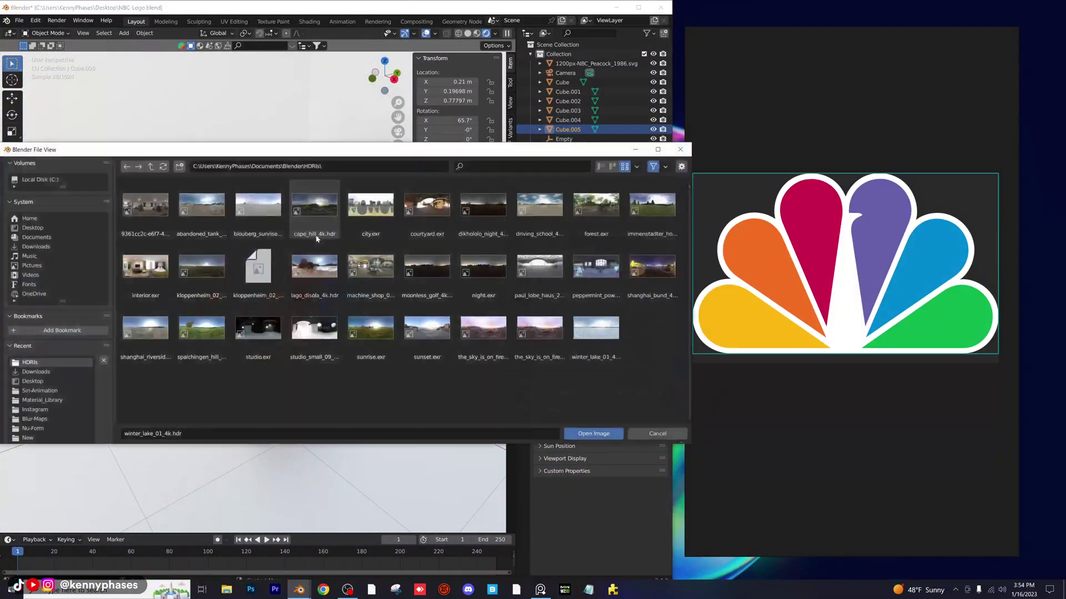
double_click(596, 328)
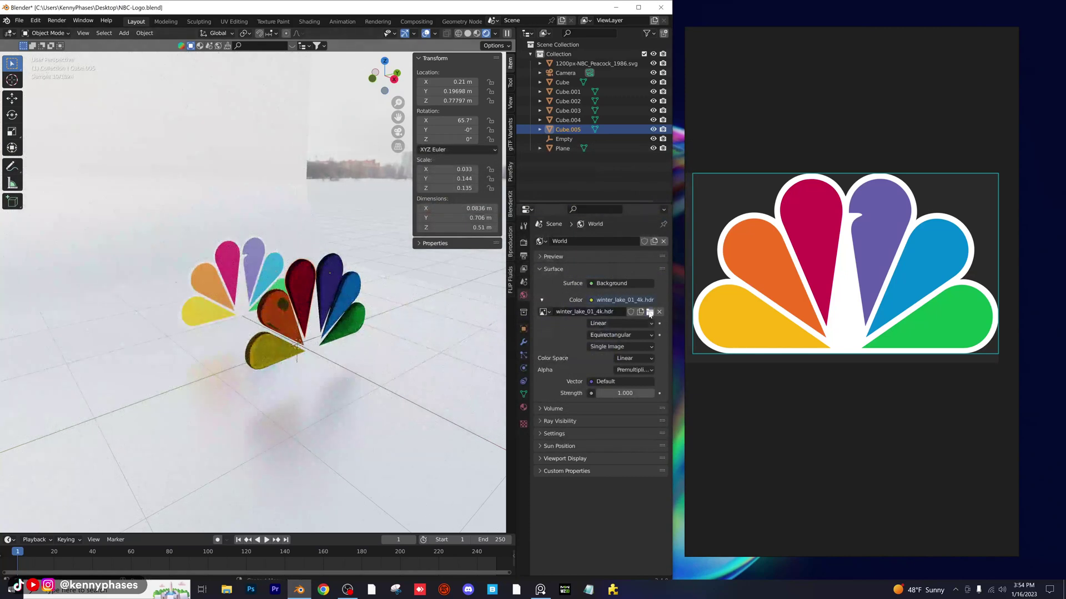
click(650, 312)
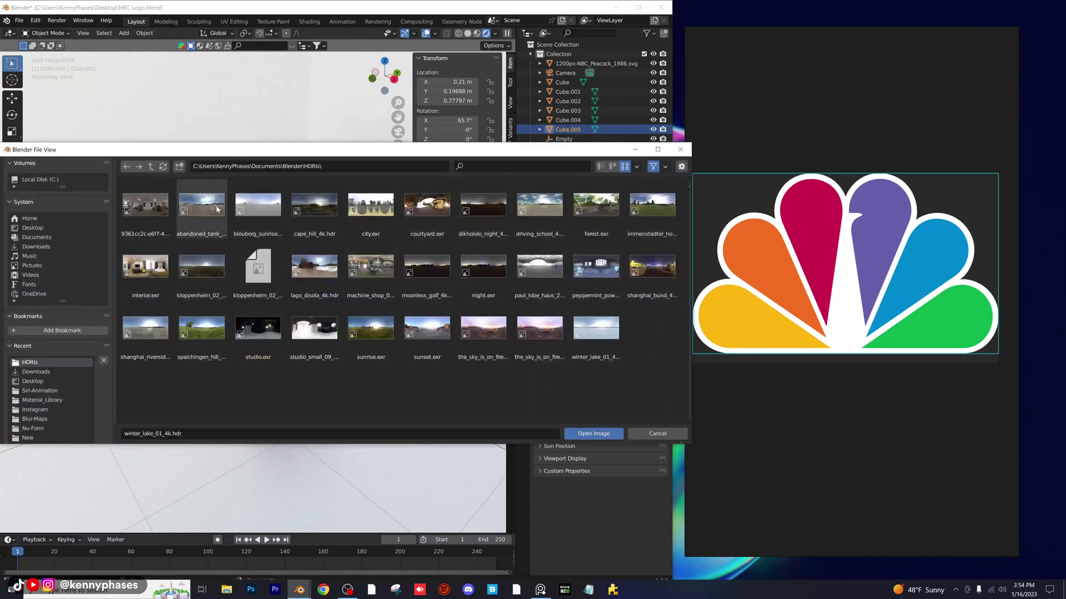
double_click(370, 328)
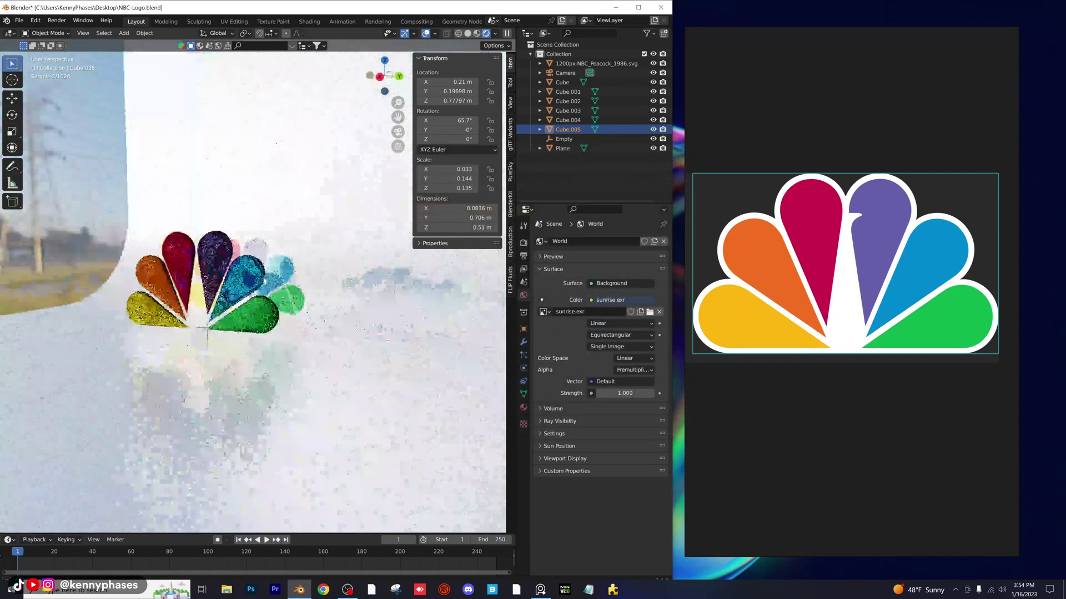
scroll(266, 280, down, 4)
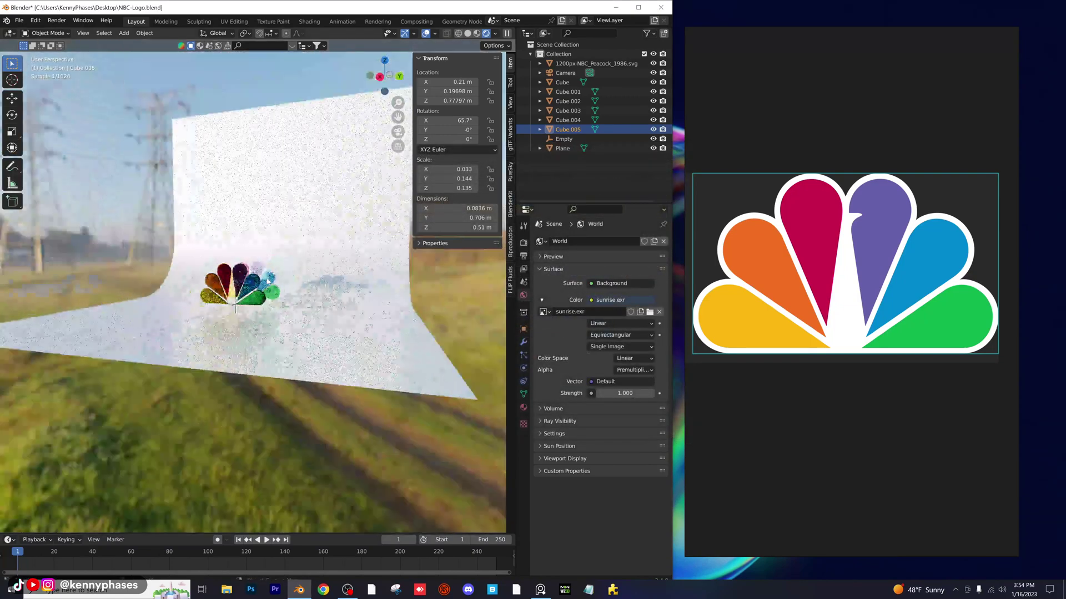
click(290, 206)
key(KP_0)
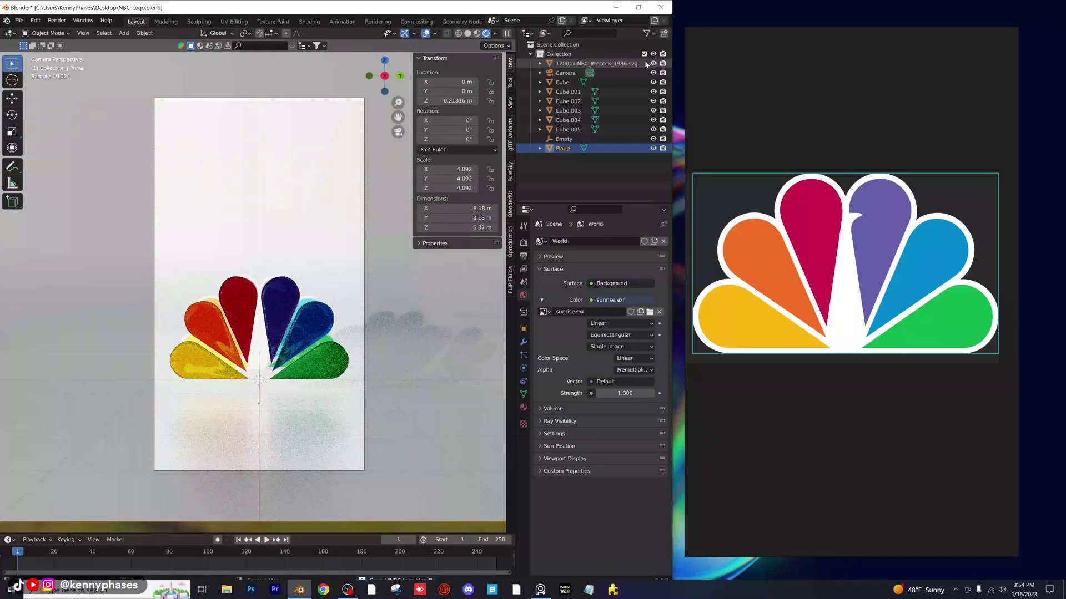
Move the peacock reference image in front of the glass feathers, to about 0.4 m on X
click(597, 63)
key(KP_Decimal)
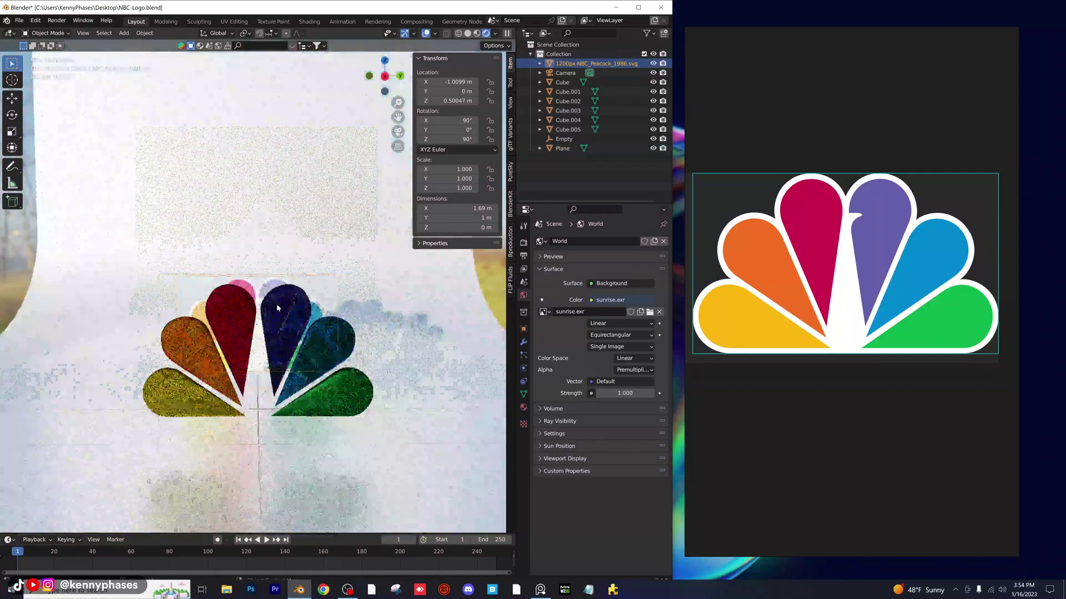
scroll(285, 328, down, 2)
middle_drag(285, 329, 301, 343)
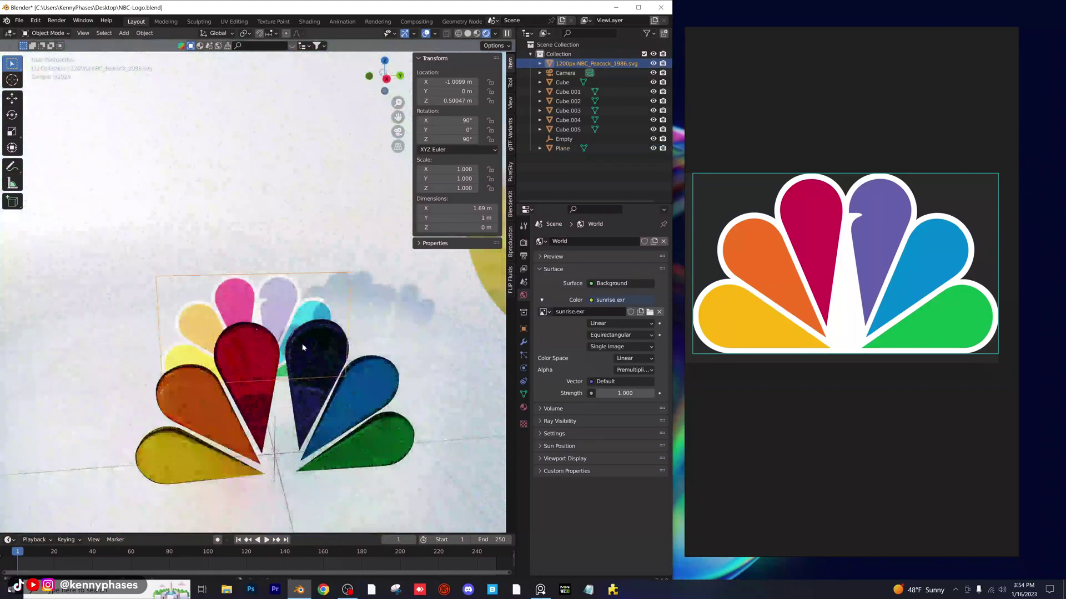
scroll(301, 342, up, 2)
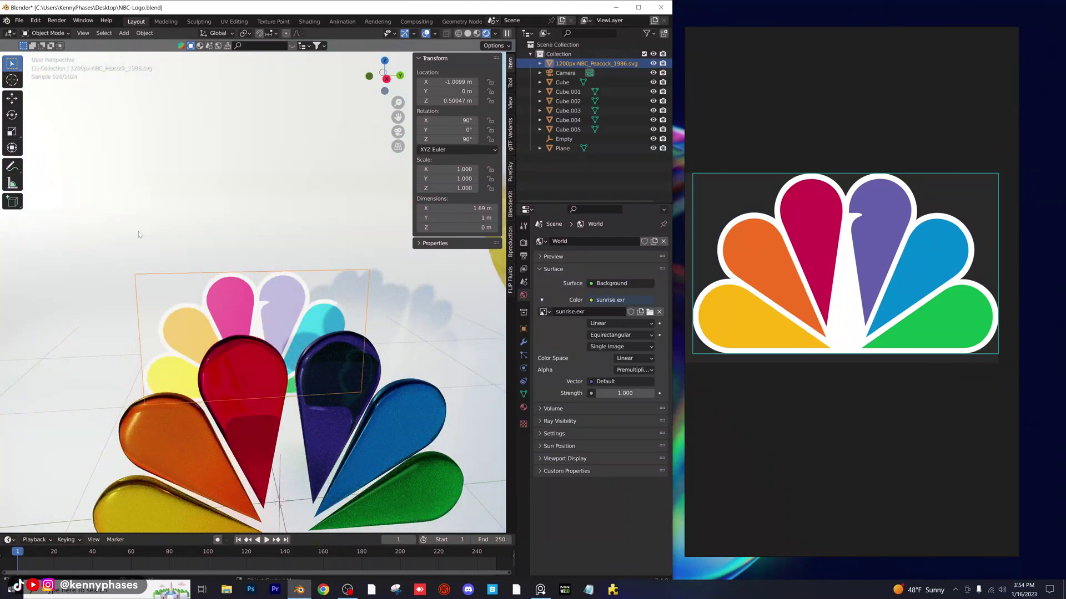
scroll(289, 329, down, 2)
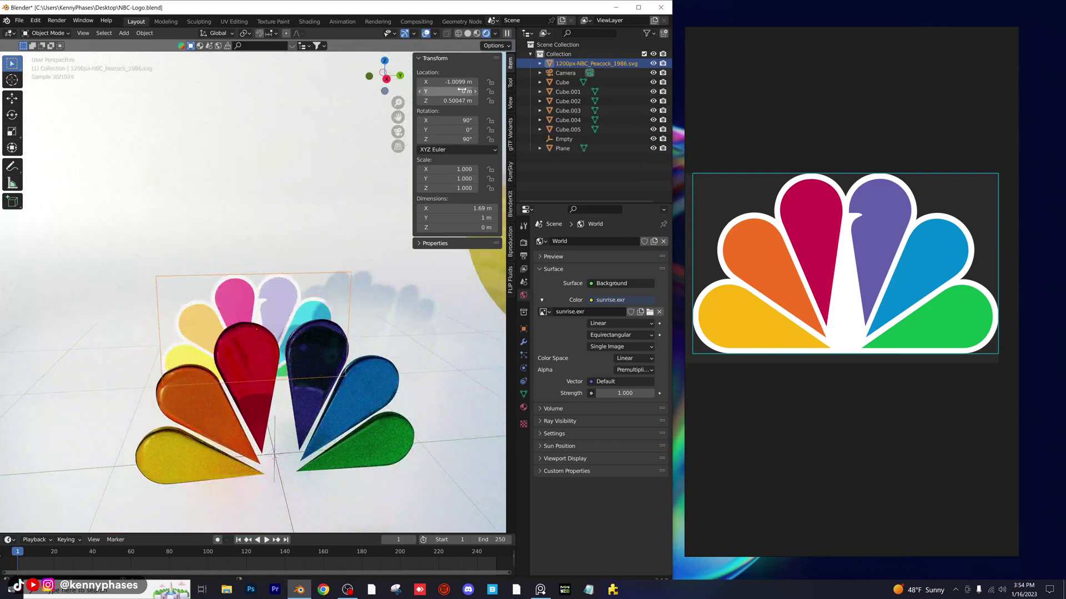
drag(461, 82, 538, 81)
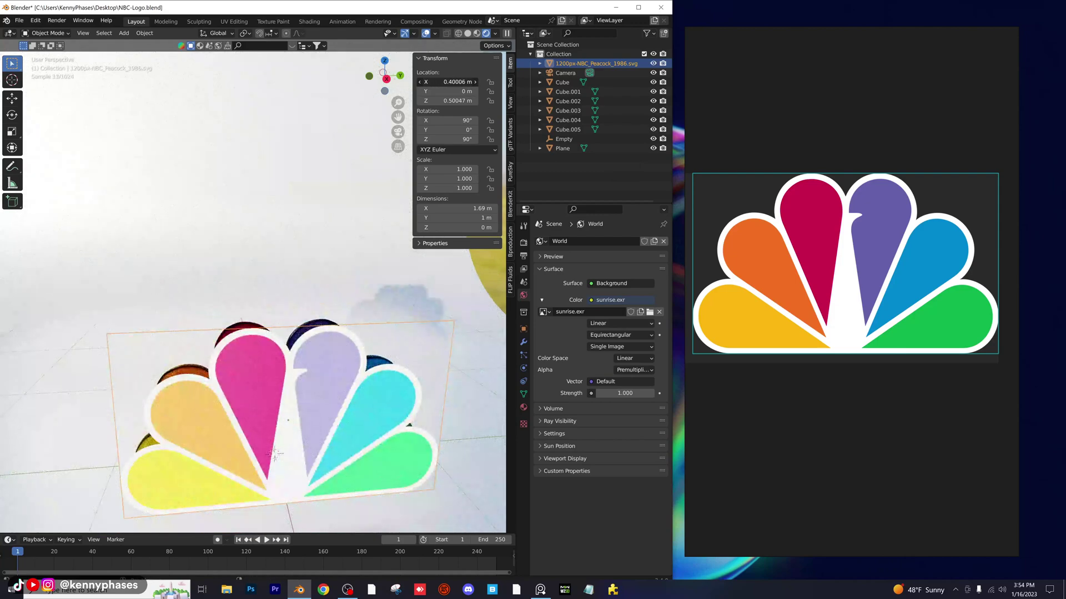
Add a mesh cylinder at the base of the peacock reference and scale it uniformly to about 0.321
click(386, 79)
click(468, 33)
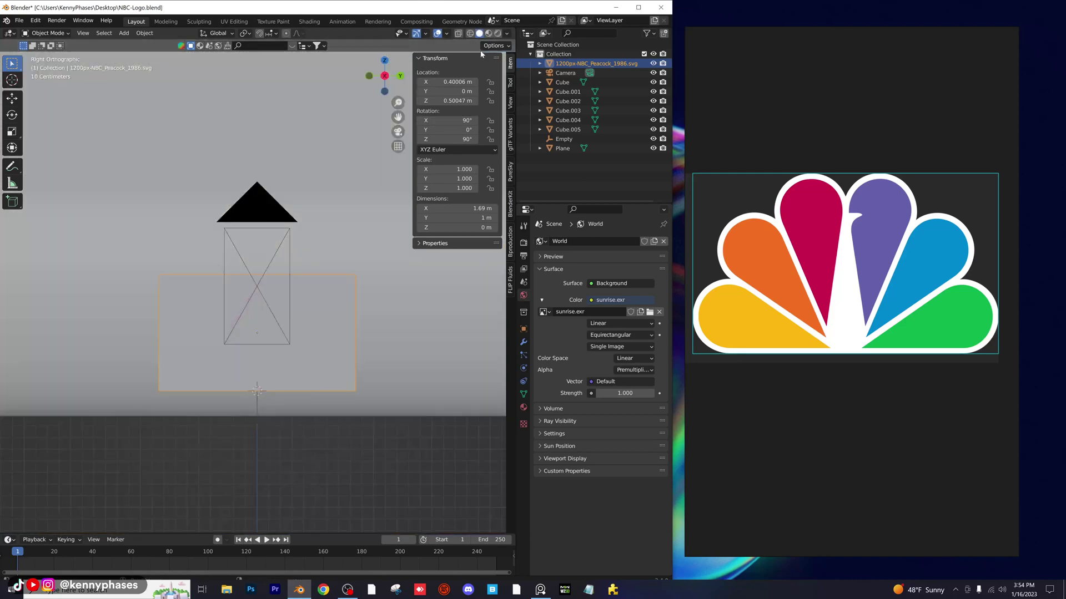
click(488, 33)
scroll(259, 285, up, 5)
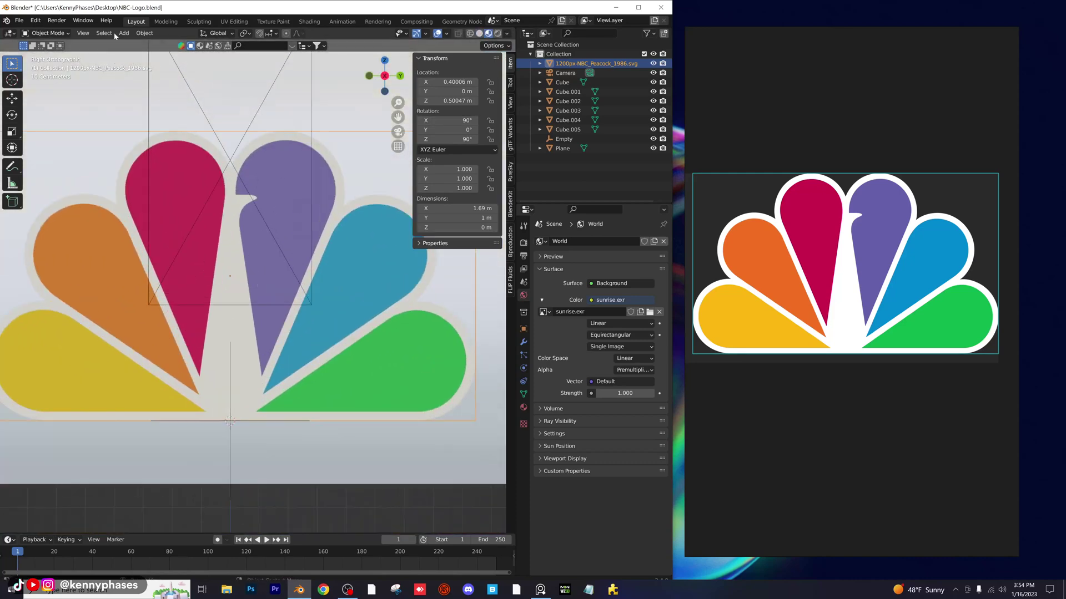
click(124, 33)
mouse_move(150, 44)
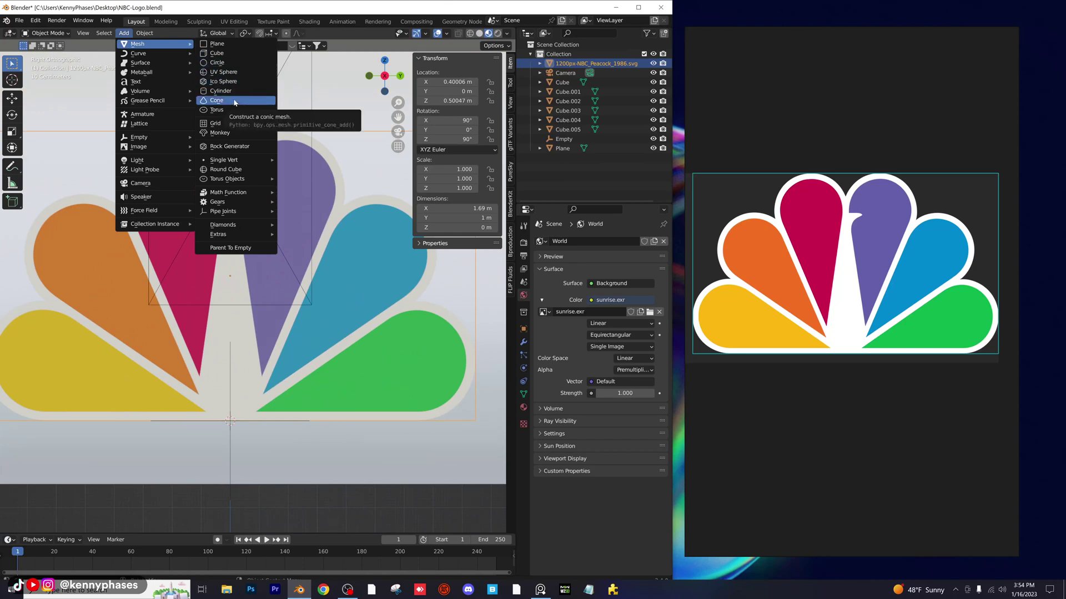
click(123, 33)
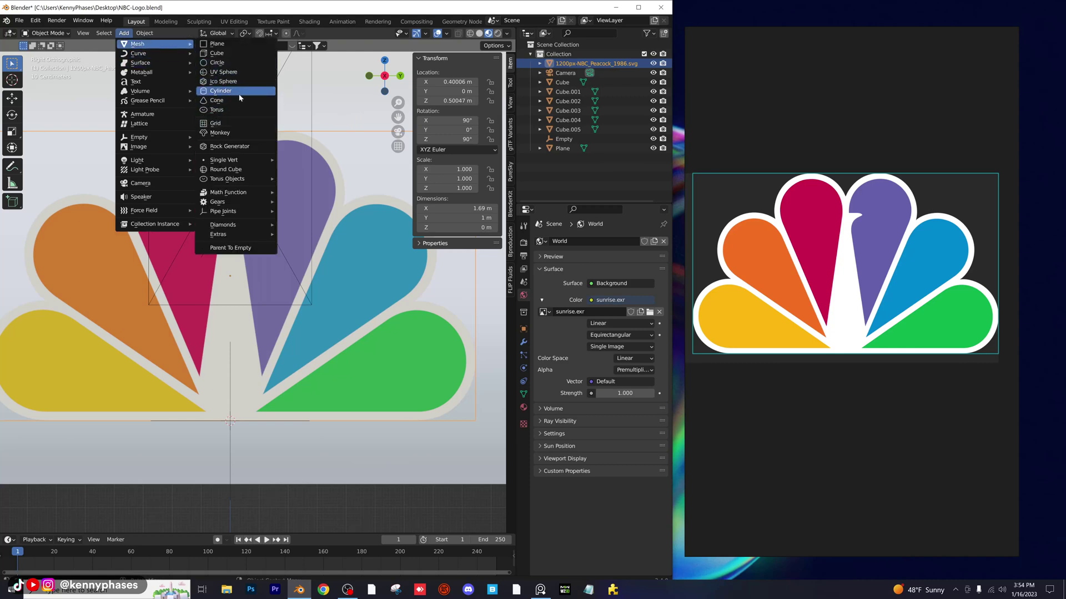
click(238, 95)
scroll(282, 274, down, 5)
key(s)
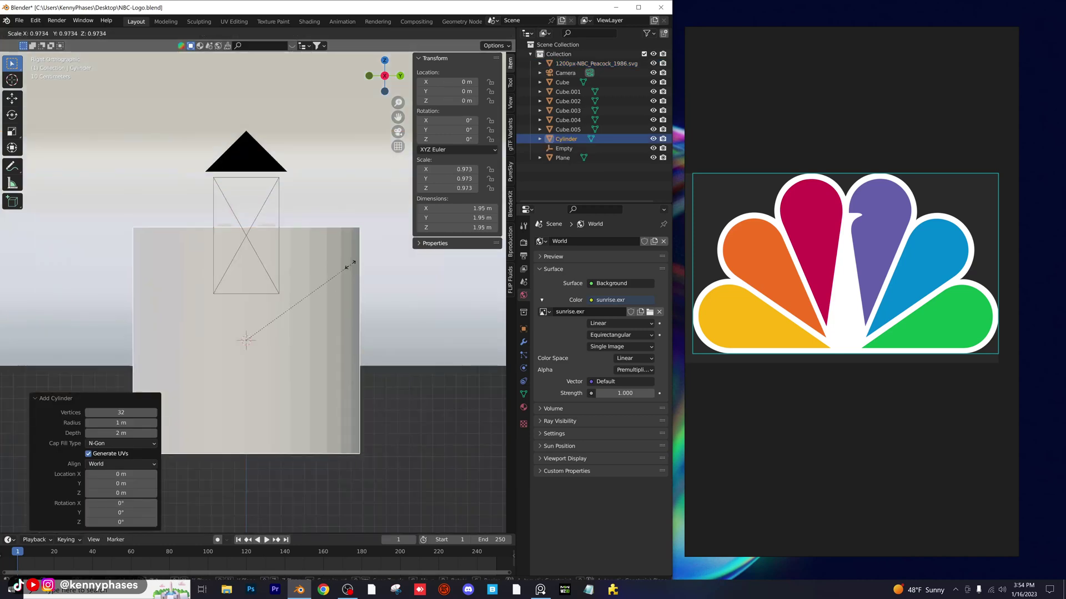
click(281, 317)
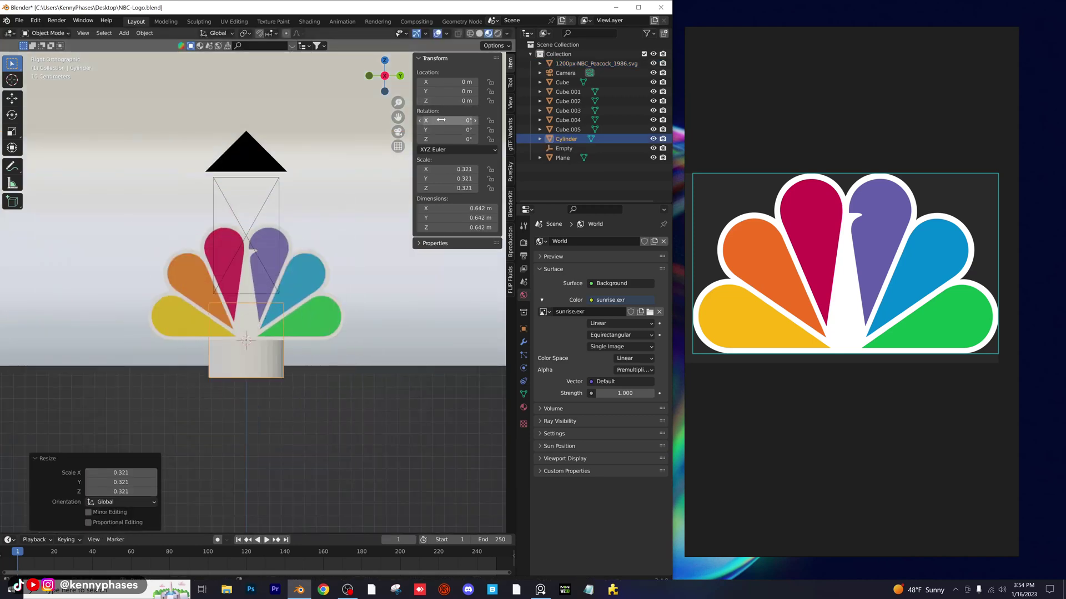
Rotate the cylinder -90° about Y, raise it to about 0.705 m on Z, and move it to 0.69 m on X
drag(441, 129, 411, 129)
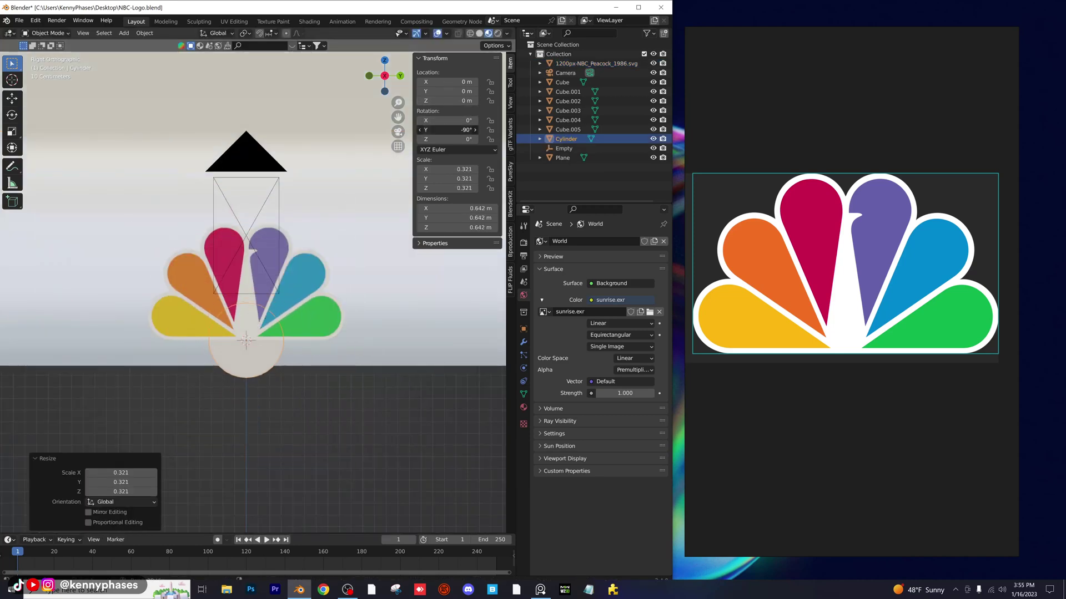
key(g)
key(z)
click(355, 56)
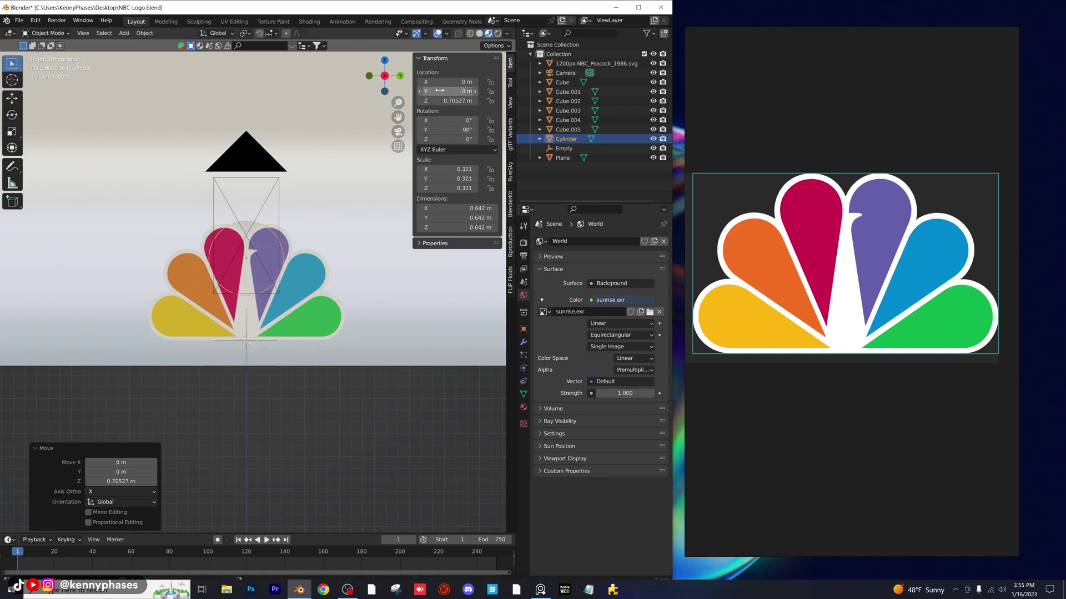
drag(451, 82, 472, 81)
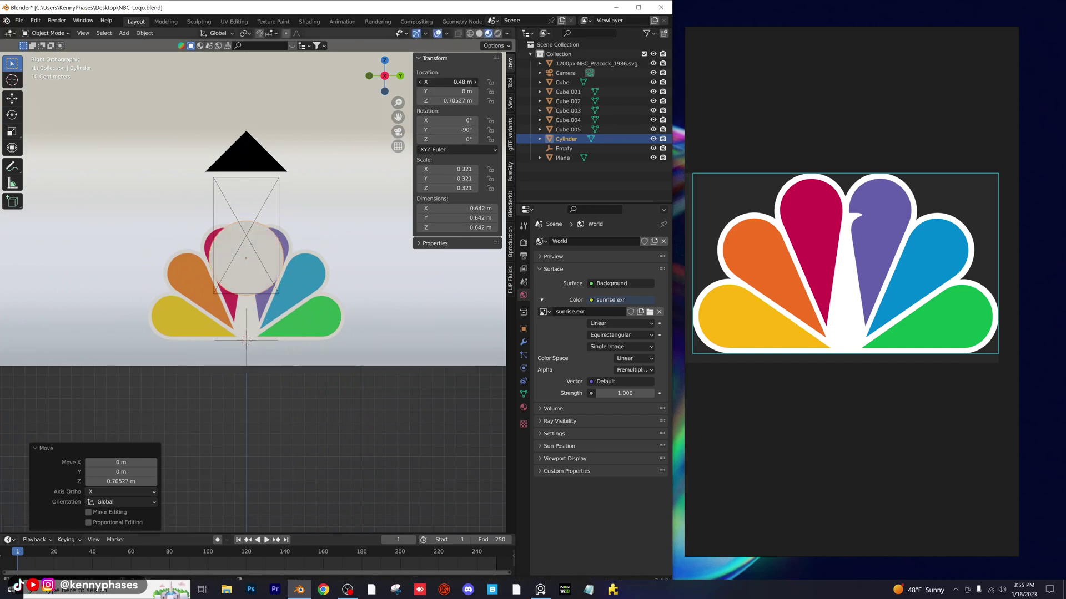
Scale the cylinder down to about 0.054 and position it over the peacock's head, at about 0.023 m Y and 0.756 m Z
scroll(269, 273, up, 7)
key(s)
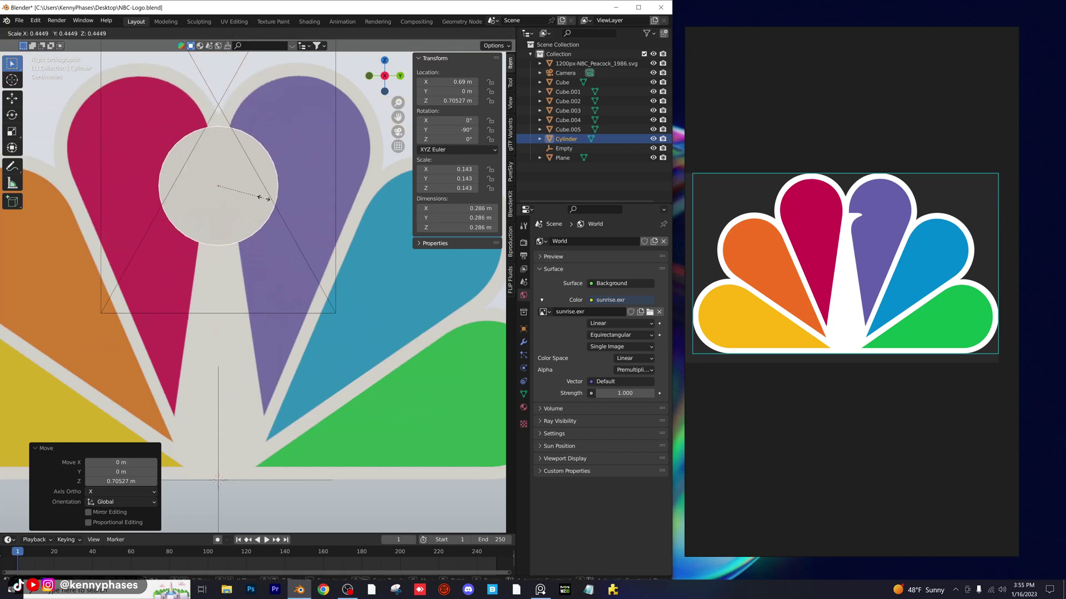
click(235, 188)
key(g)
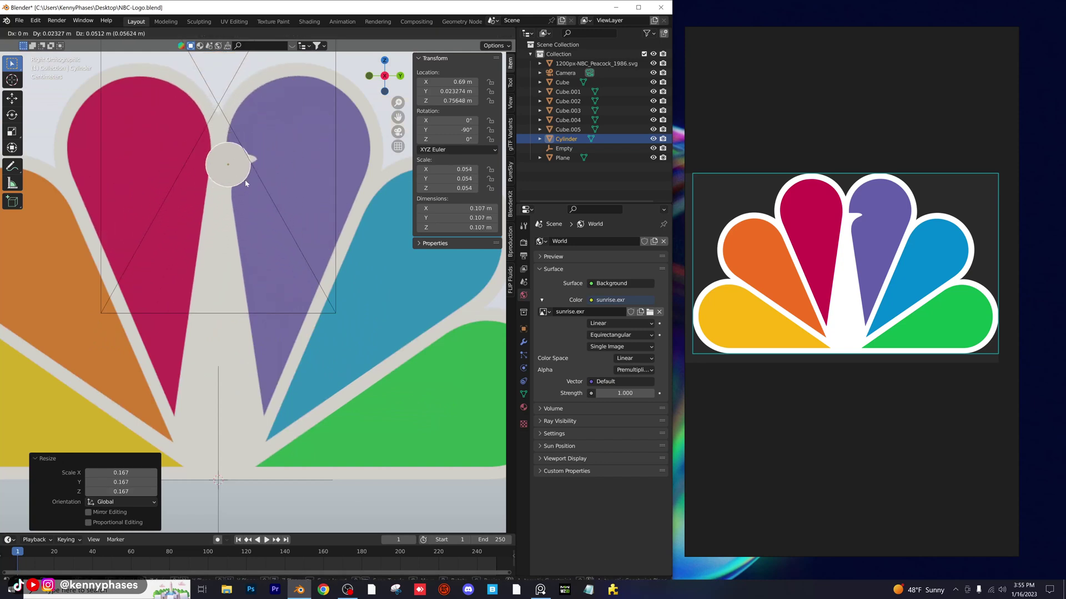
click(241, 168)
Move the cylinder back along X to about 0.418 m, close to the reference image
middle_drag(241, 169, 279, 280)
scroll(302, 286, down, 4)
scroll(272, 272, up, 6)
scroll(279, 278, down, 6)
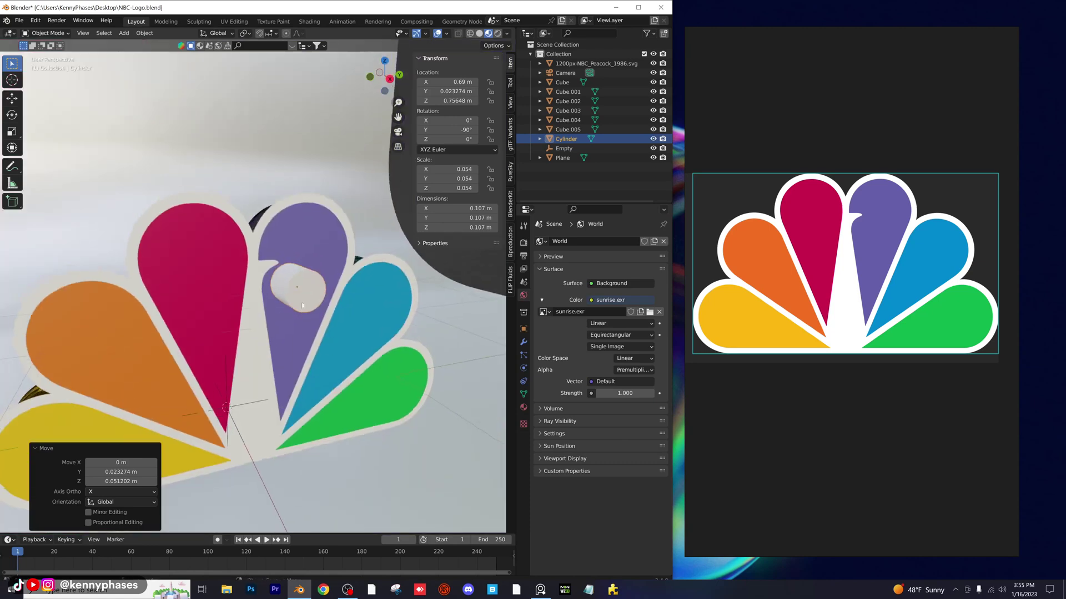
key(g)
key(x)
click(297, 282)
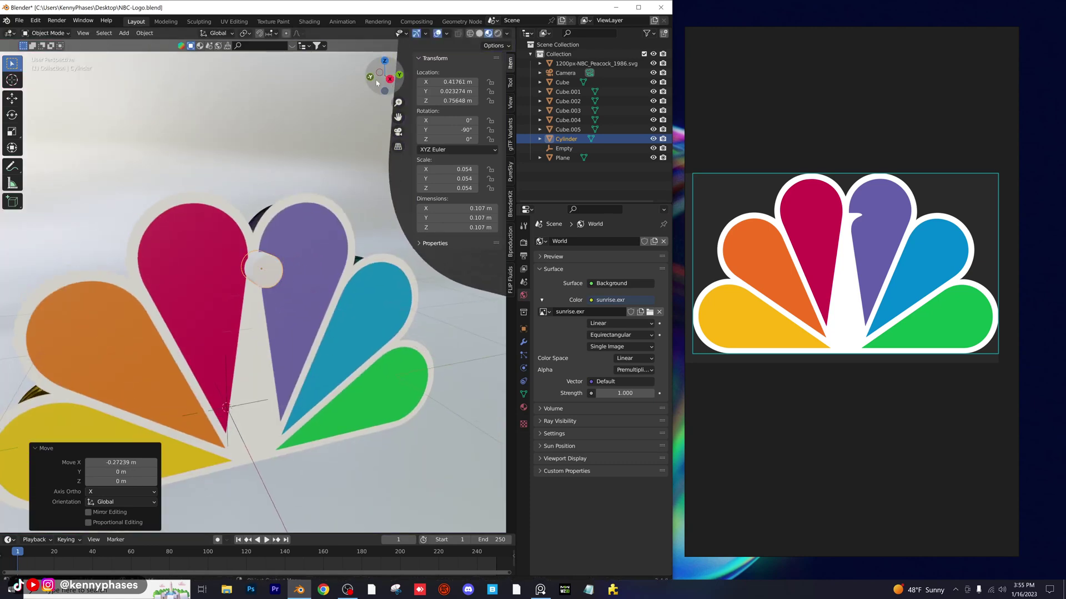
Shrink the cylinder to a scale of about 0.030 and align it with the peacock's head beside the beak
click(391, 78)
scroll(304, 257, up, 5)
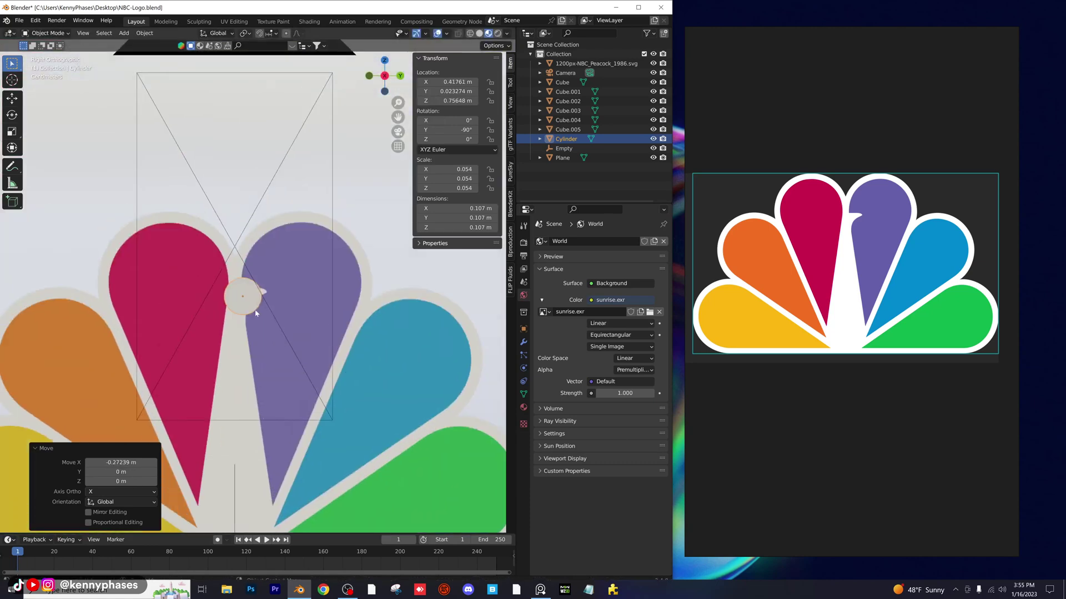
key(s)
click(263, 278)
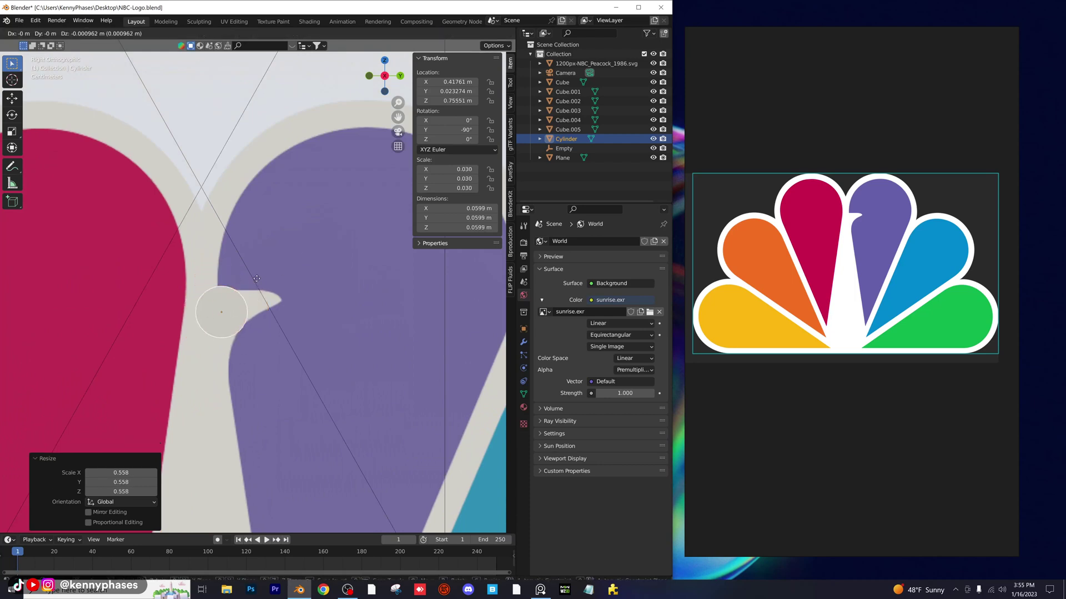
key(g)
click(258, 287)
scroll(263, 324, up, 1)
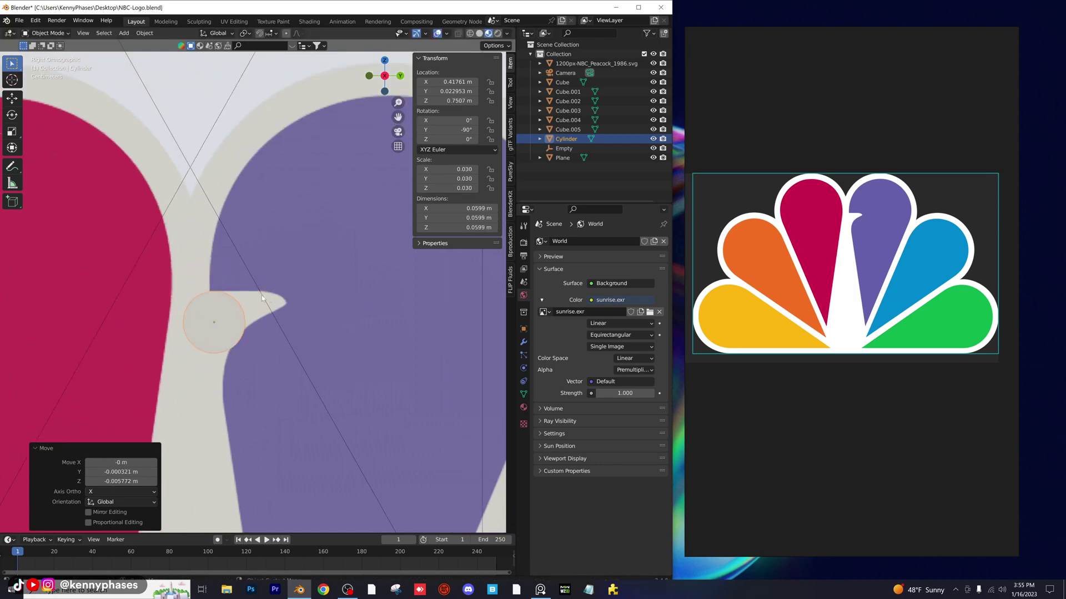
Stretch the cylinder along Y by about 2.12, tilt it about -12° in the side view, and fit it over the head and beak
key(s)
key(y)
click(275, 310)
key(g)
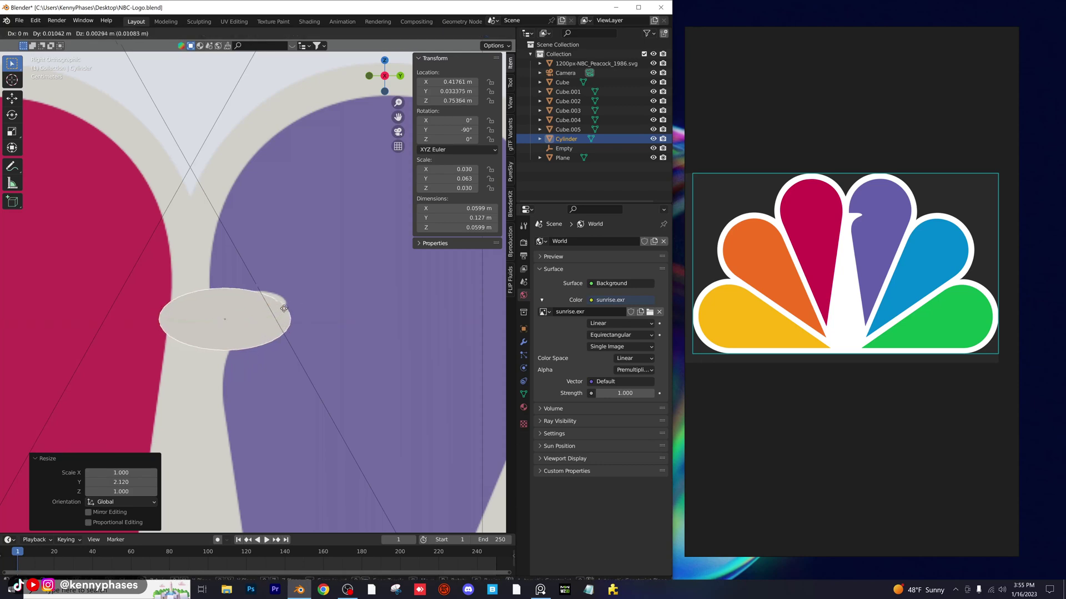
click(305, 272)
key(r)
click(285, 257)
key(g)
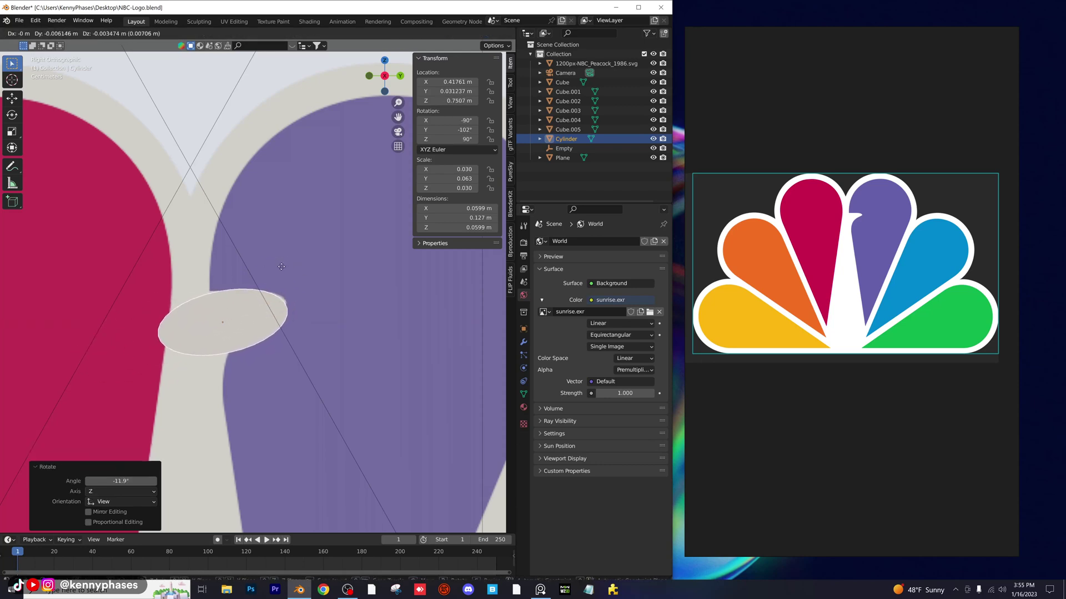
click(279, 282)
Switch the cylinder to sculpting with material preview shading in the right orthographic view, and choose the Elastic Deform brush
middle_drag(278, 281, 298, 335)
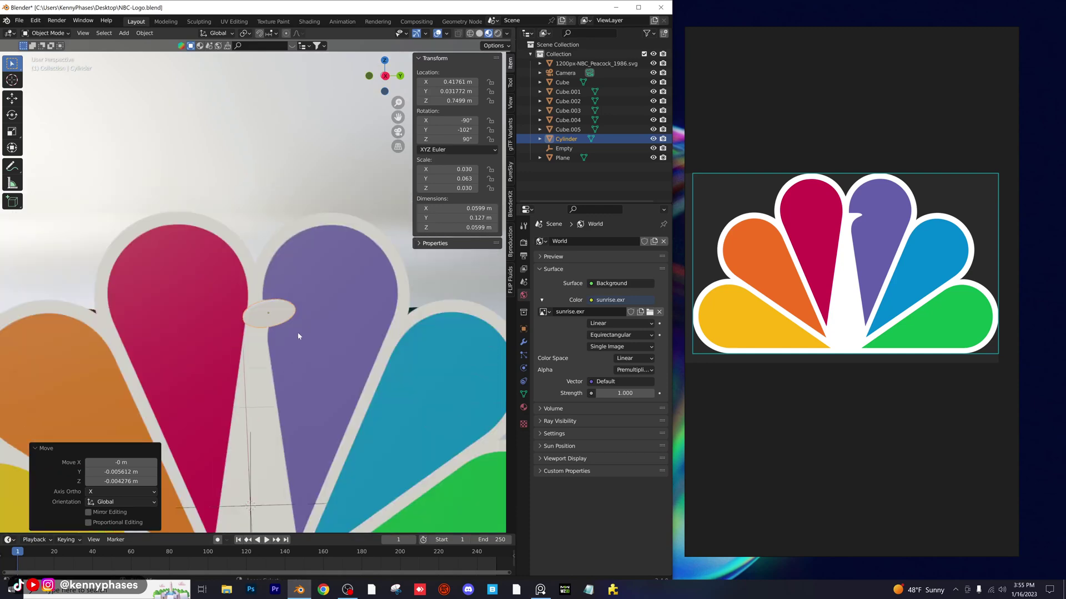
click(199, 22)
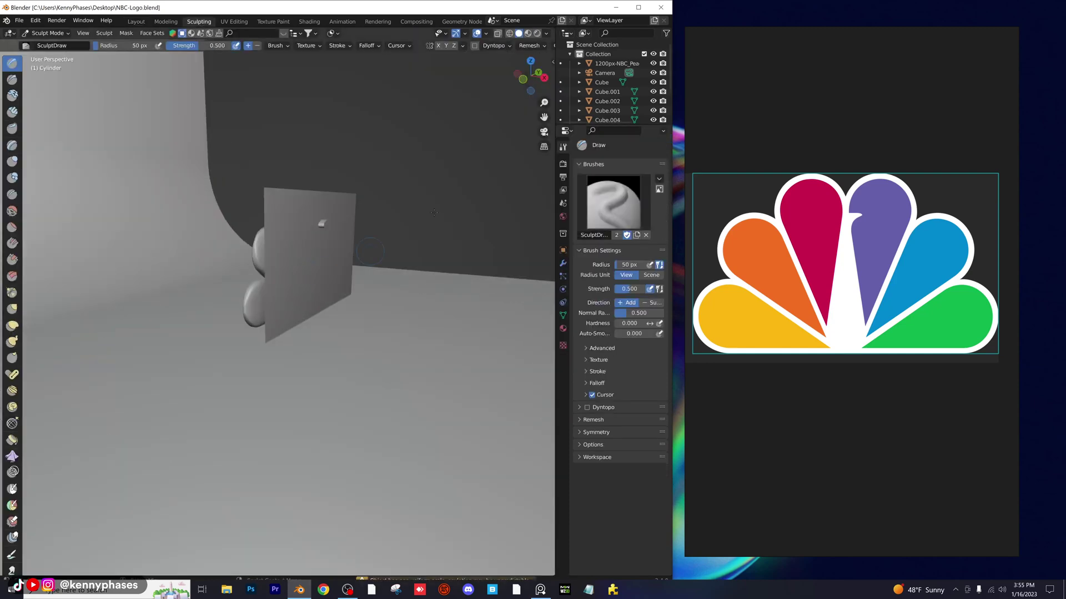
click(528, 34)
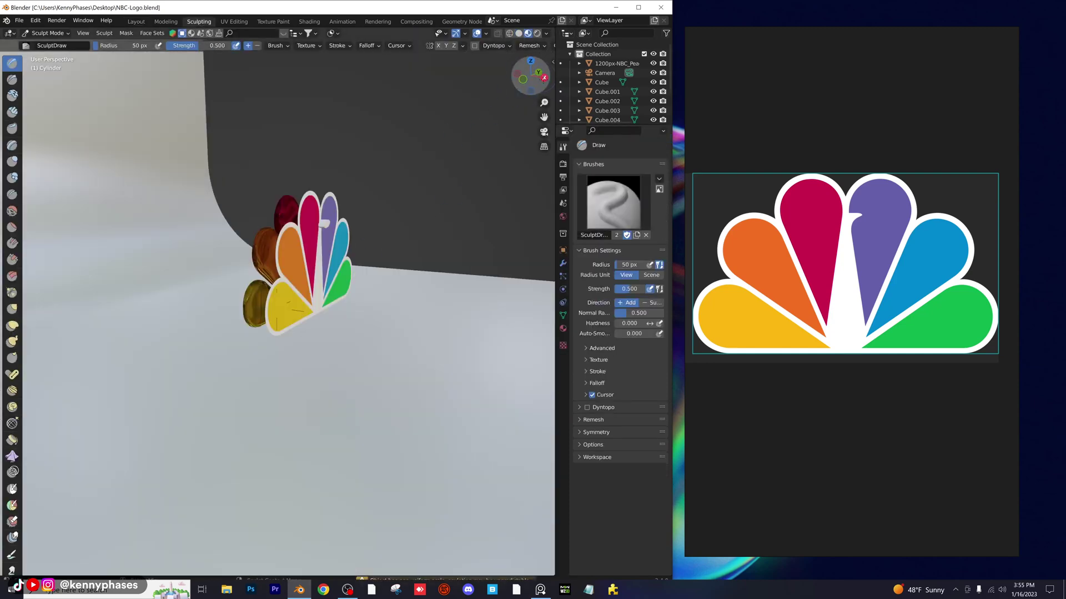
click(544, 78)
scroll(277, 199, up, 3)
shift+middle_drag(277, 200, 253, 423)
scroll(282, 375, up, 4)
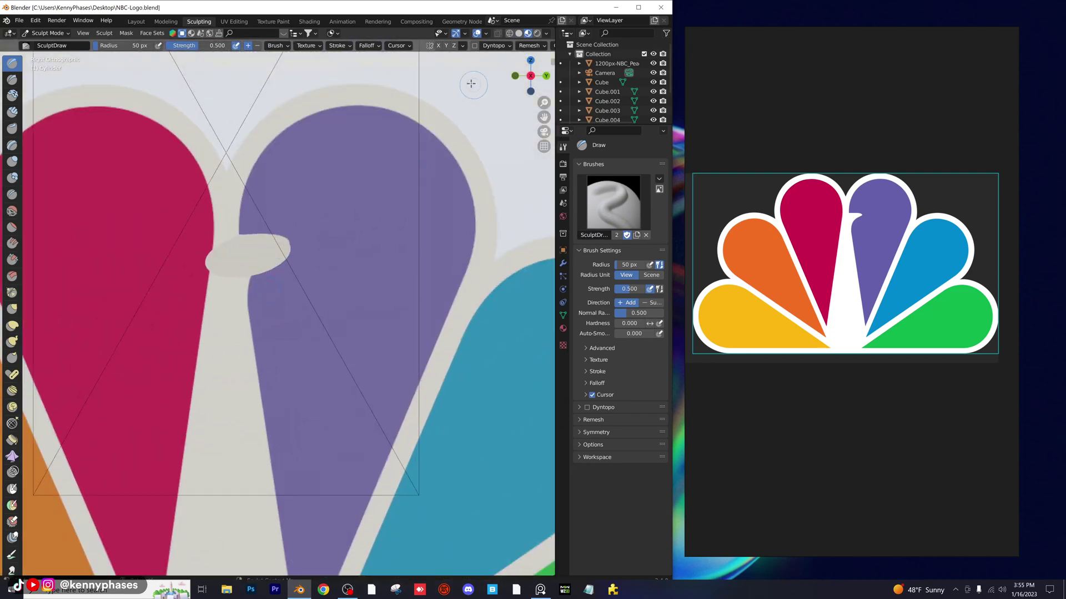
click(532, 45)
click(12, 331)
scroll(267, 250, up, 2)
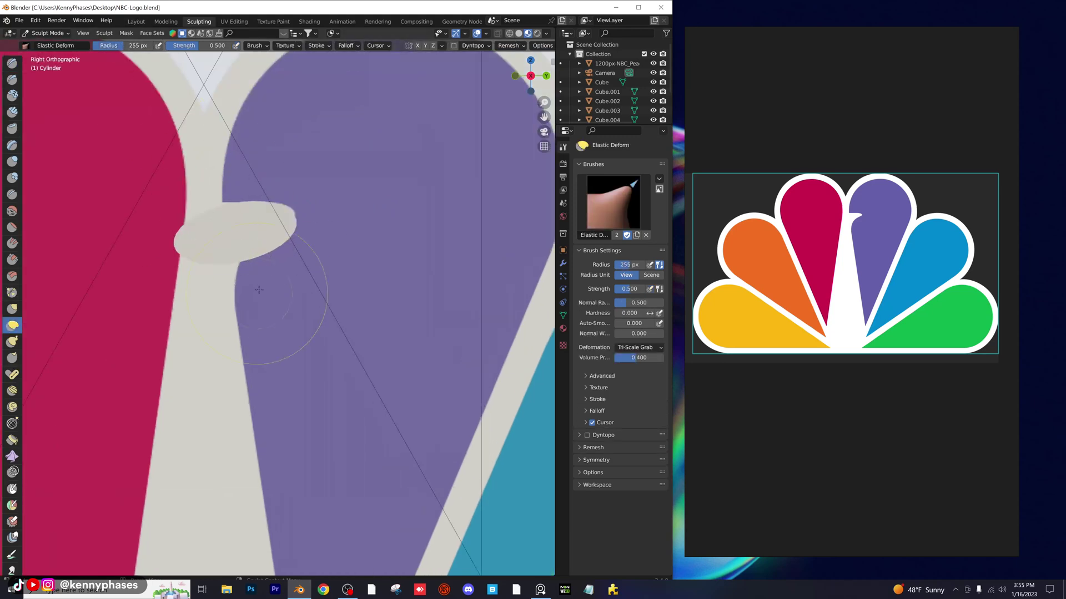
mouse_move(249, 261)
mouse_down()
mouse_move(237, 230)
mouse_move(253, 210)
mouse_up()
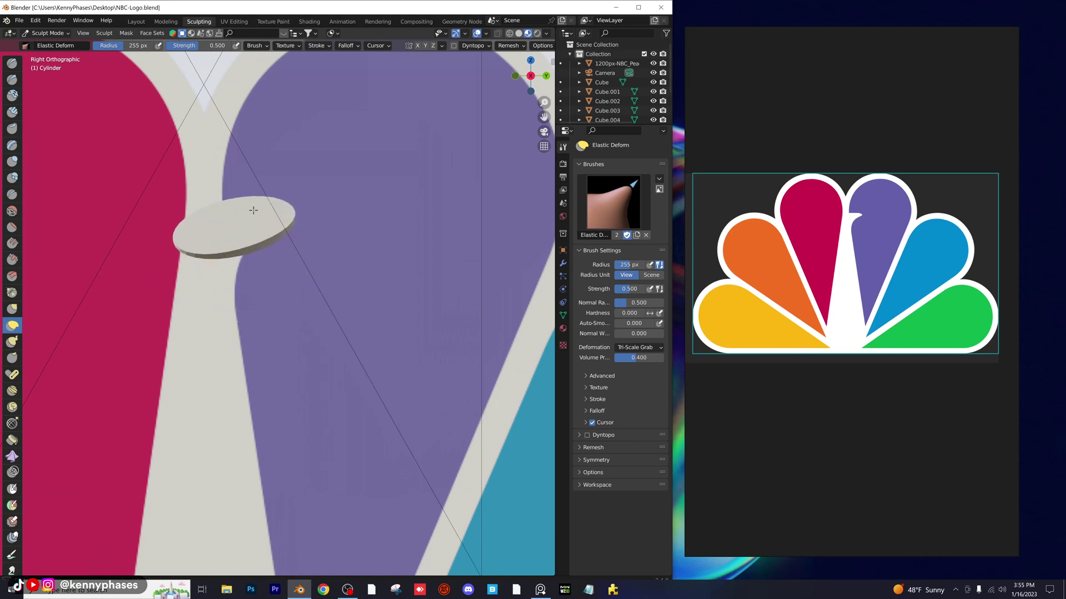
key(ctrl+z)
middle_drag(274, 275, 284, 282)
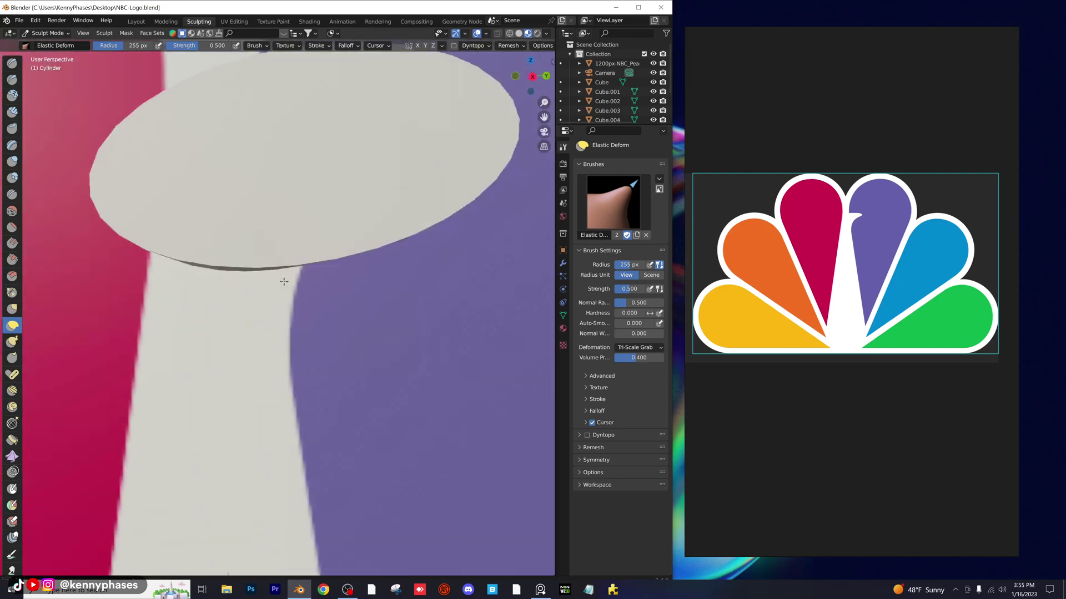
scroll(283, 282, down, 6)
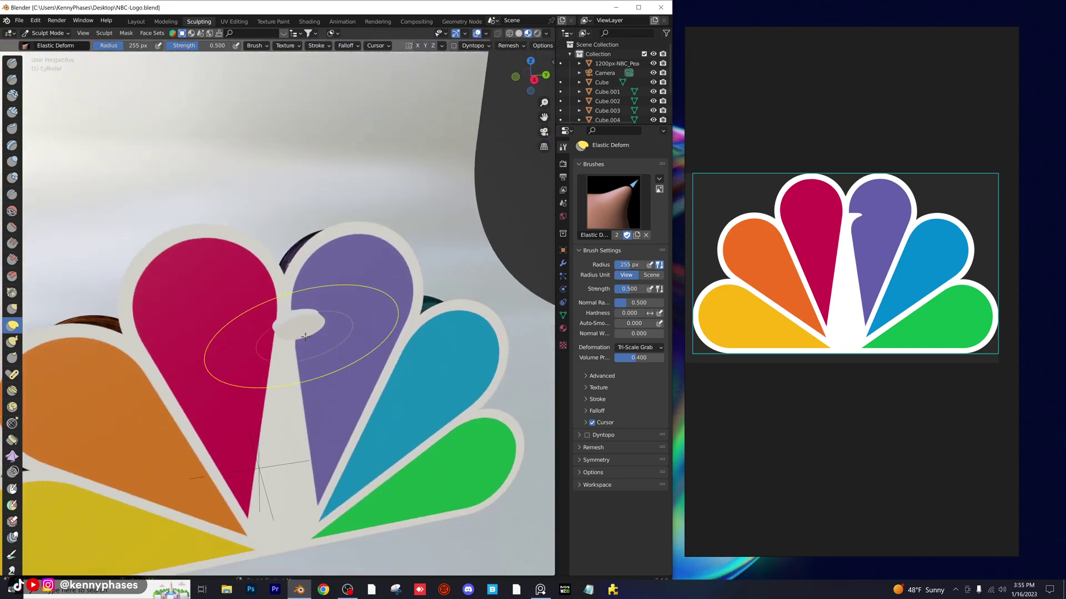
middle_drag(304, 337, 210, 256)
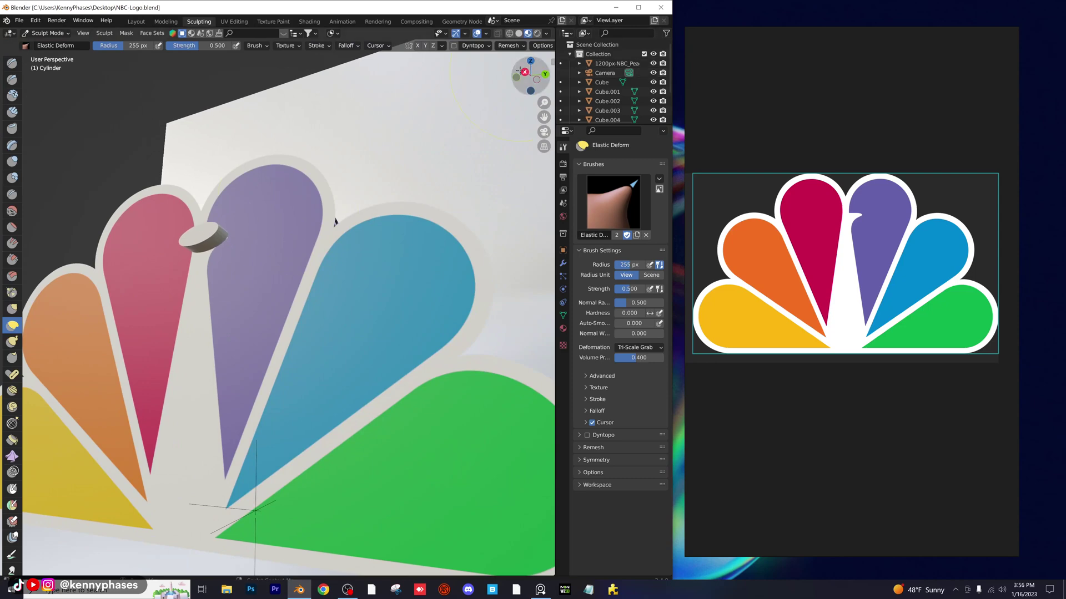
Push the upper edge of the stretched cylinder with Elastic Deform to follow the top of the peacock's head
click(525, 72)
scroll(302, 239, up, 4)
scroll(264, 178, up, 4)
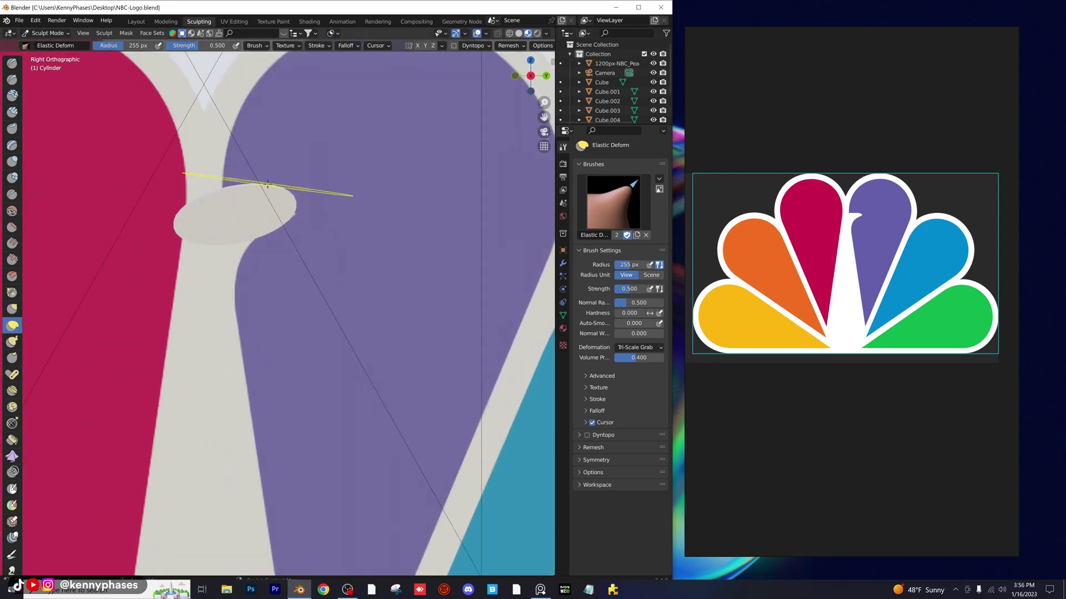
drag(268, 184, 251, 200)
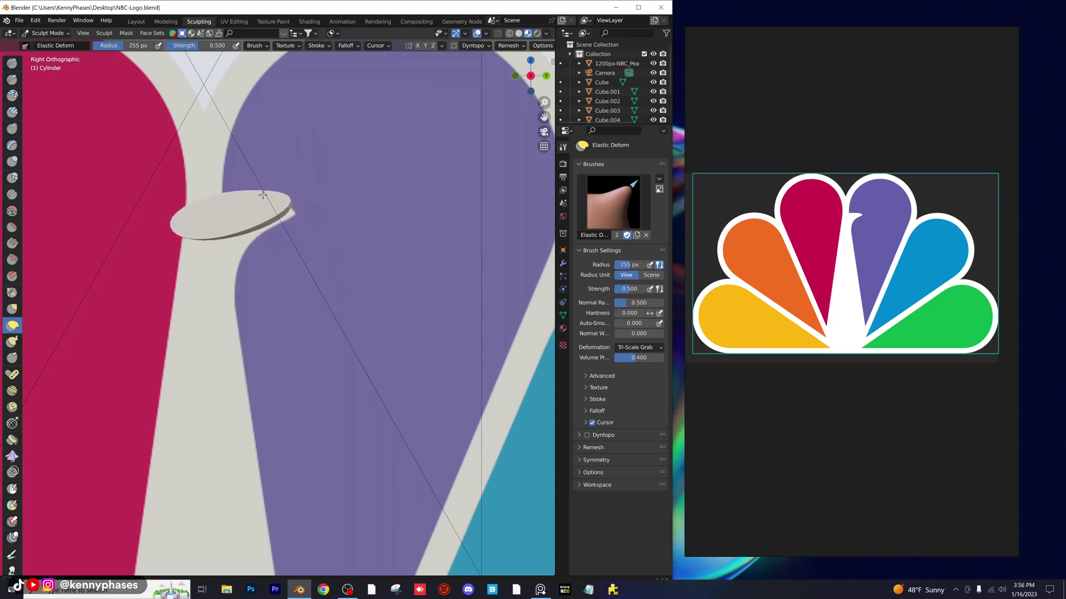
mouse_move(261, 212)
mouse_down()
mouse_move(242, 222)
mouse_move(211, 205)
mouse_move(239, 205)
mouse_up()
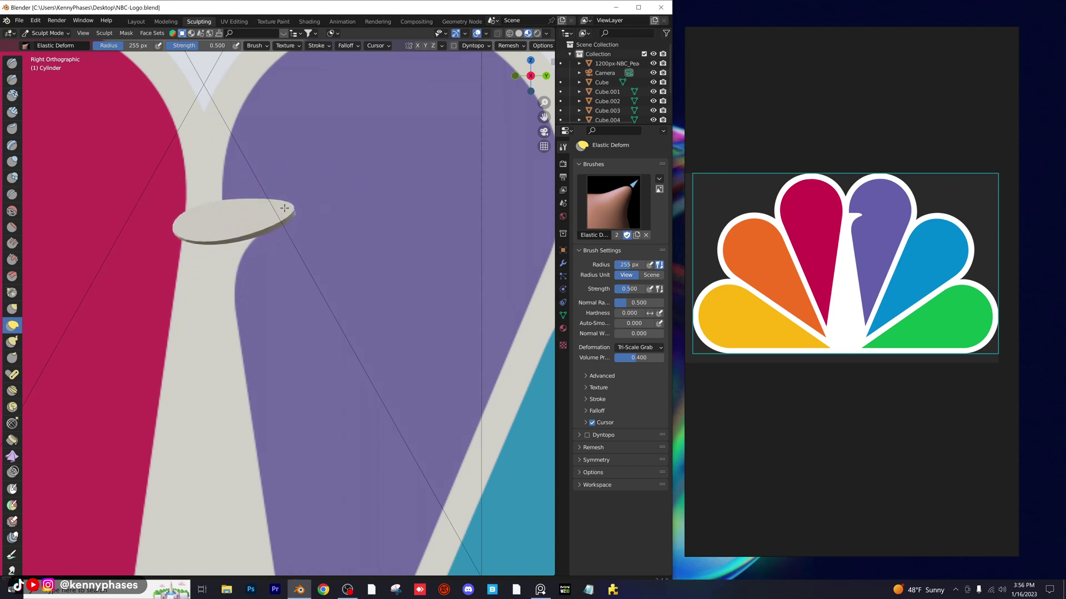
Pull the rounded end of the cylinder downward with Elastic Deform strokes to form the head behind the tapered beak
scroll(261, 216, up, 2)
scroll(198, 219, up, 2)
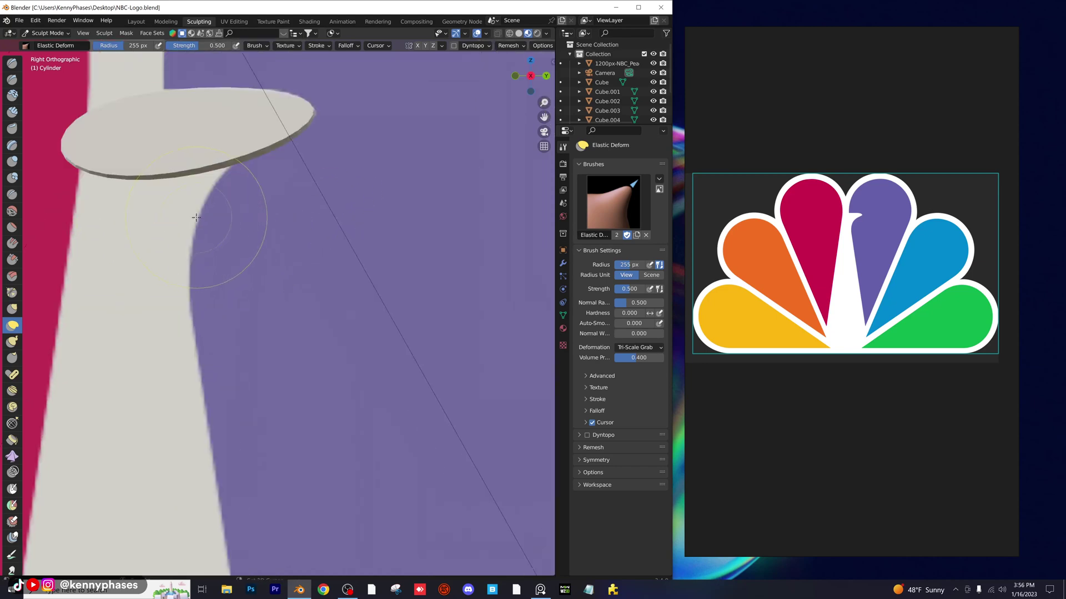
shift+middle_drag(201, 216, 310, 307)
scroll(310, 307, up, 2)
mouse_move(273, 257)
mouse_down()
mouse_move(281, 402)
mouse_move(267, 303)
mouse_up()
drag(275, 252, 270, 290)
scroll(256, 281, down, 3)
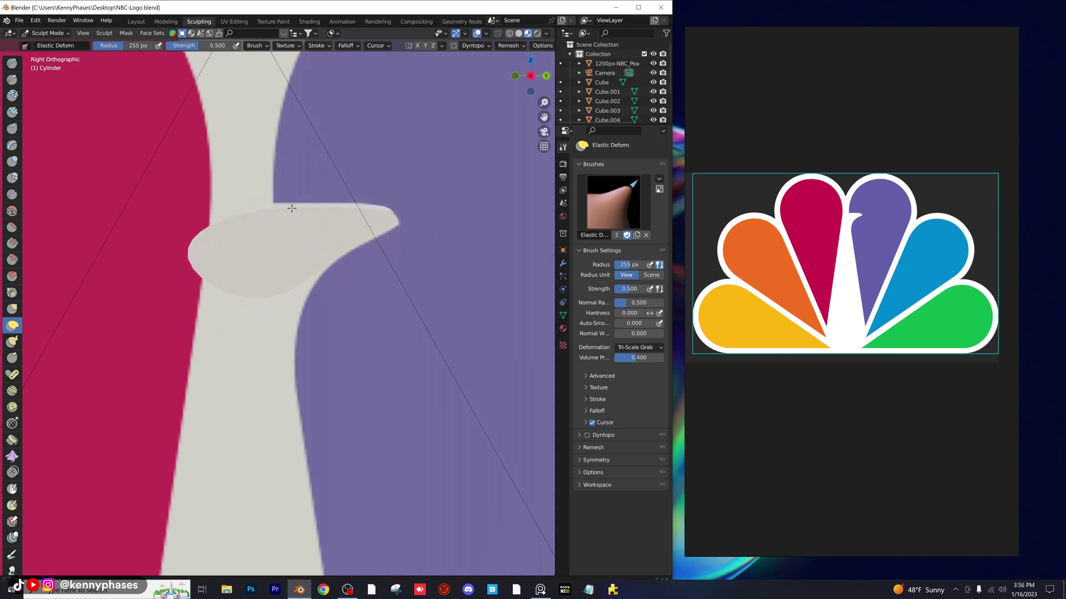
Adjust the underside of the beak with an Elastic Deform stroke from a raised viewing angle
middle_drag(291, 198, 291, 292)
scroll(325, 255, down, 8)
scroll(268, 222, up, 3)
scroll(291, 292, up, 2)
drag(325, 259, 329, 270)
middle_drag(328, 271, 328, 274)
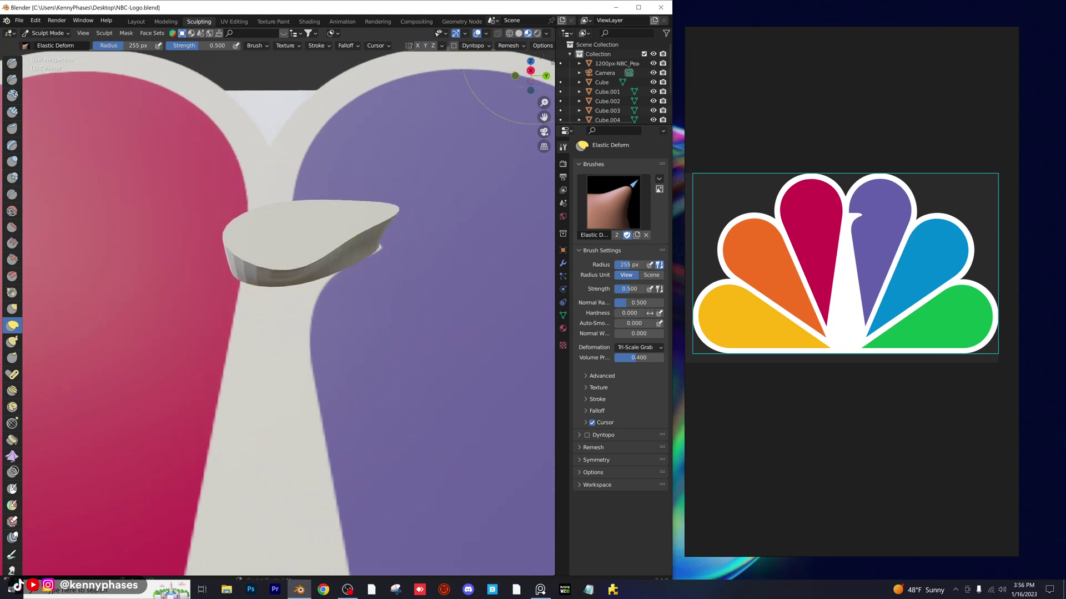
Reshape the beak and the top edge of the head with Elastic Deform strokes in the right orthographic view to match the logo
click(530, 70)
scroll(275, 336, up, 5)
shift+middle_drag(354, 485, 344, 216)
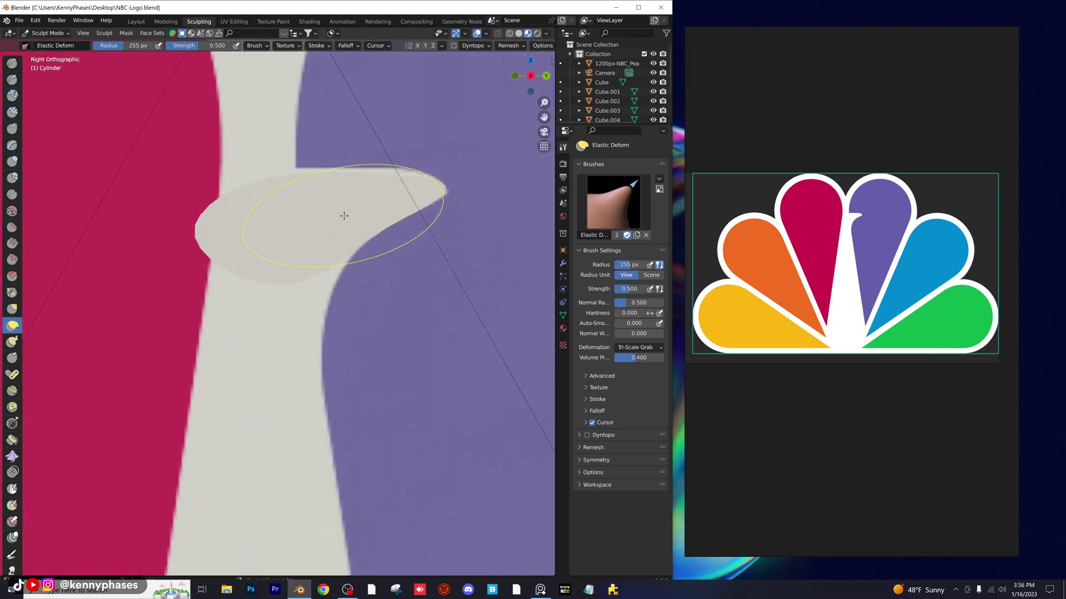
scroll(344, 216, up, 2)
mouse_move(412, 192)
mouse_down()
mouse_move(440, 145)
mouse_move(474, 172)
mouse_up()
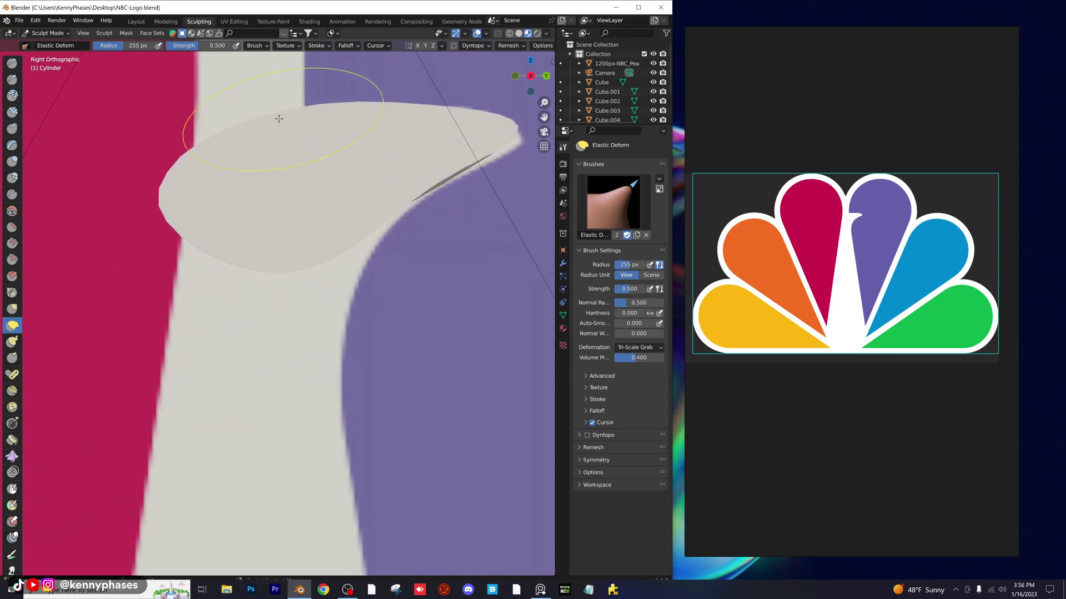
mouse_move(483, 121)
mouse_down()
mouse_move(524, 153)
mouse_move(462, 110)
mouse_up()
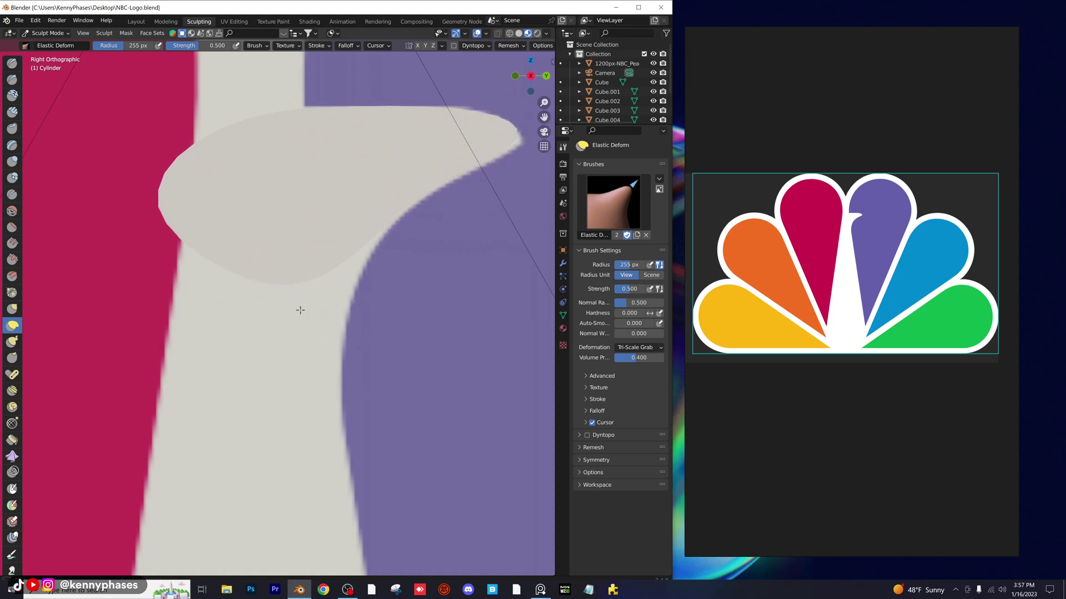
Pull the rounded bottom of the head downward with Elastic Deform and push its front edge in to follow the logo's throat curve
scroll(289, 330, down, 3)
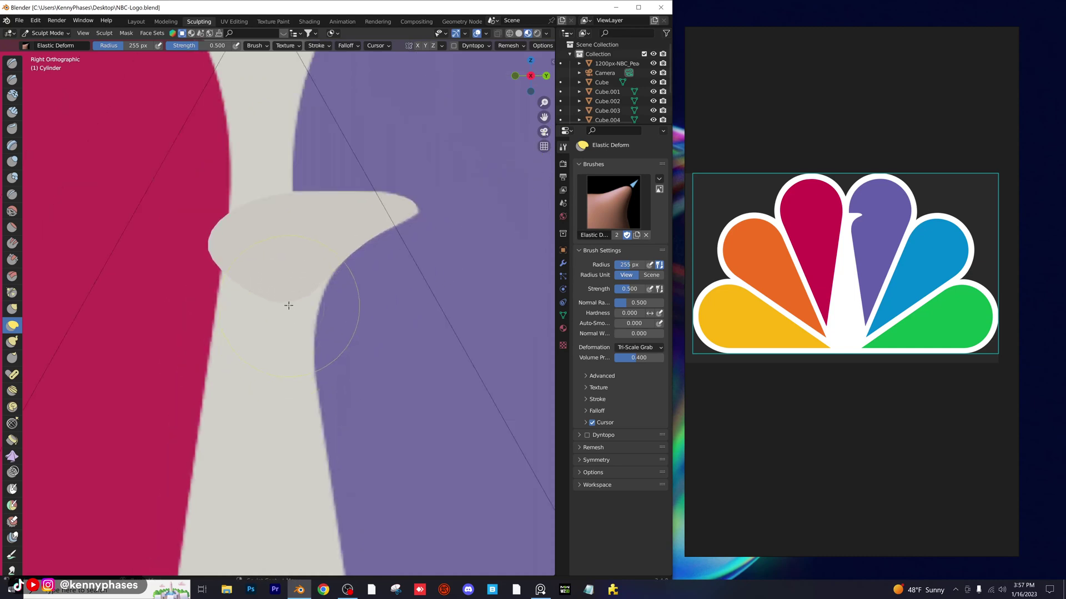
drag(288, 300, 286, 401)
scroll(339, 289, up, 1)
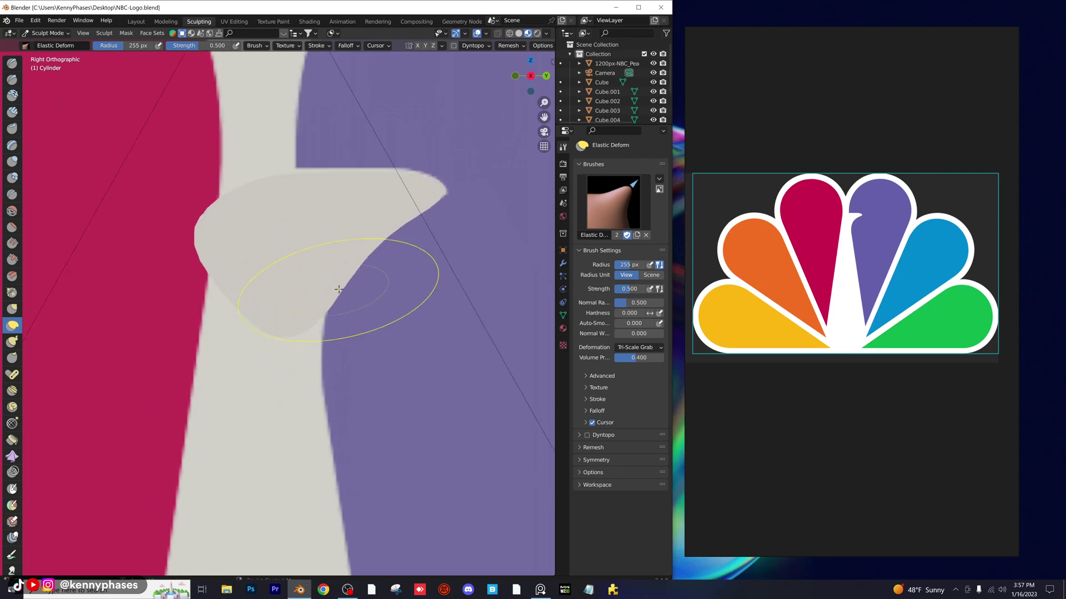
drag(338, 289, 290, 218)
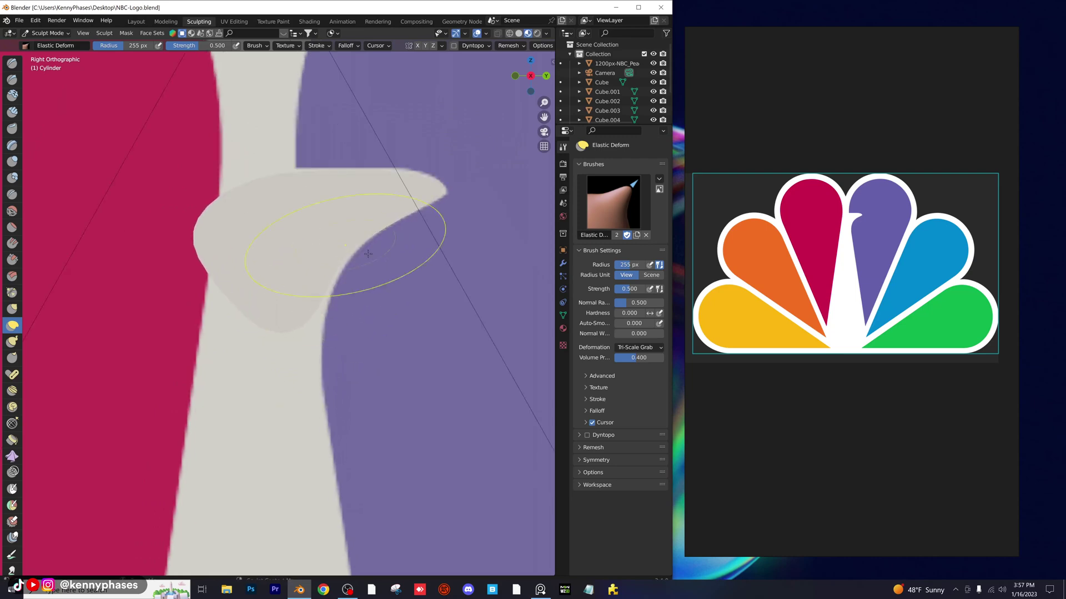
middle_drag(367, 253, 377, 267)
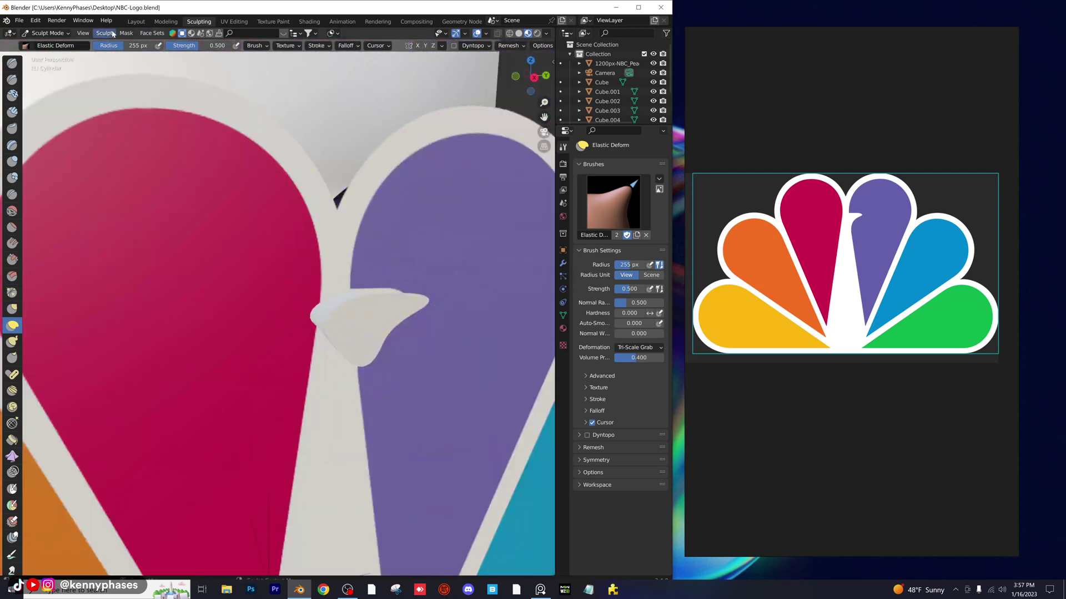
In the Layout workspace, scale the cylinder by about 11.2 along X and move it to about X -0.10 m through the feathers
click(136, 22)
scroll(287, 297, up, 4)
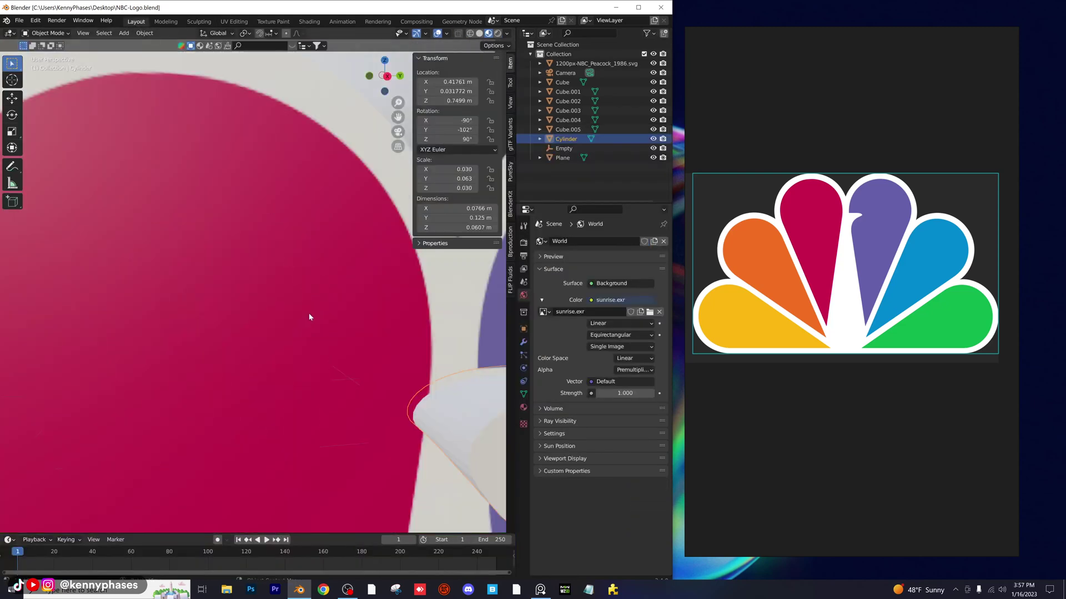
scroll(306, 313, down, 2)
scroll(307, 314, down, 5)
middle_drag(306, 315, 324, 313)
key(s)
key(x)
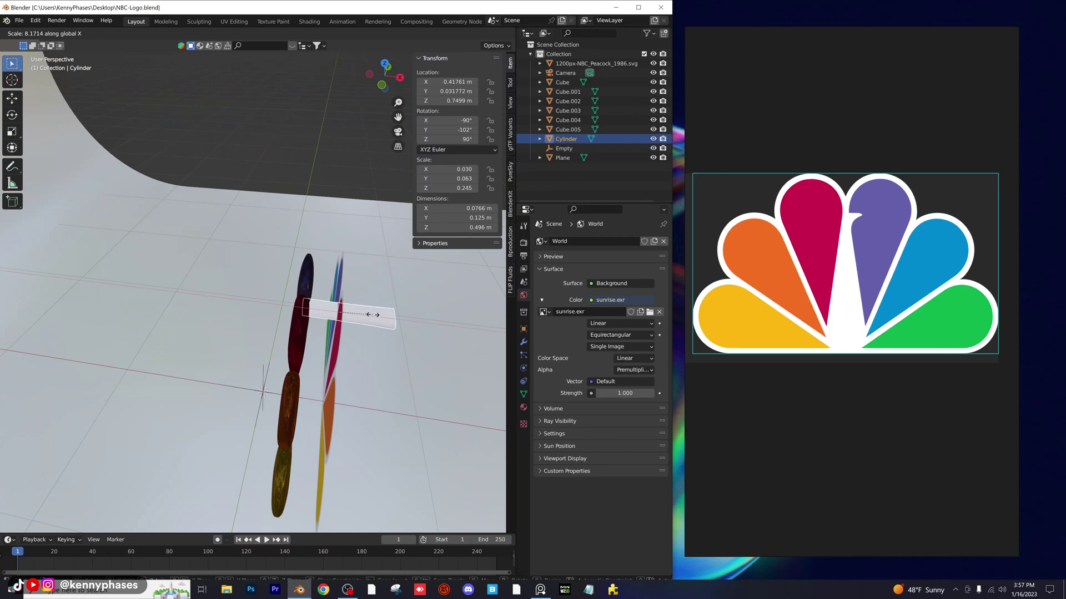
click(401, 318)
key(g)
key(x)
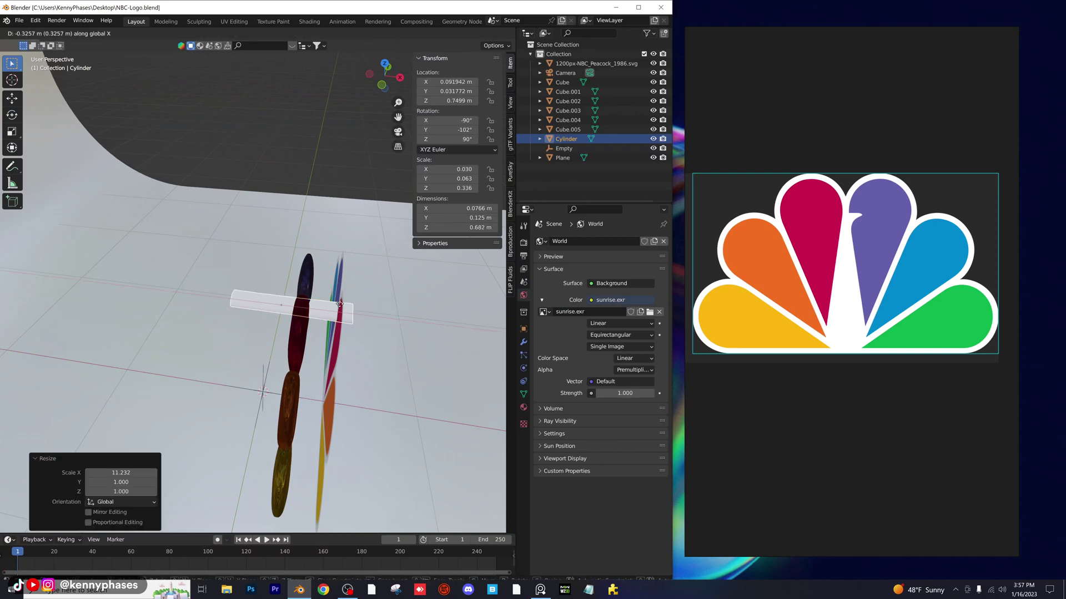
click(312, 306)
Move the logo reference image about -1.17 m along X so it sits behind the feathers
middle_drag(312, 306, 150, 282)
click(214, 278)
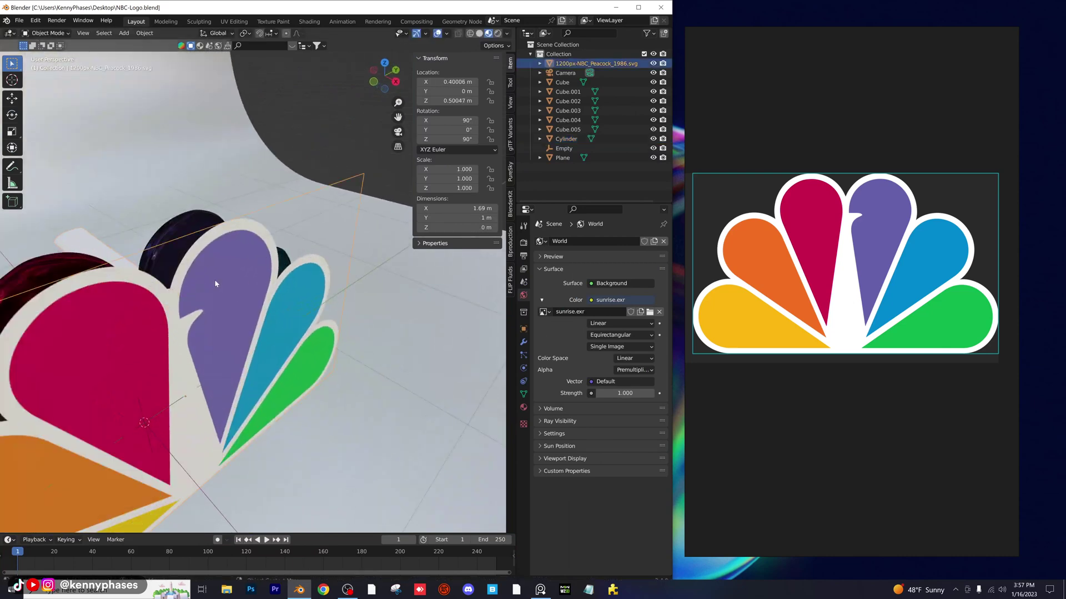
scroll(252, 295, down, 2)
middle_drag(252, 295, 322, 334)
key(g)
key(x)
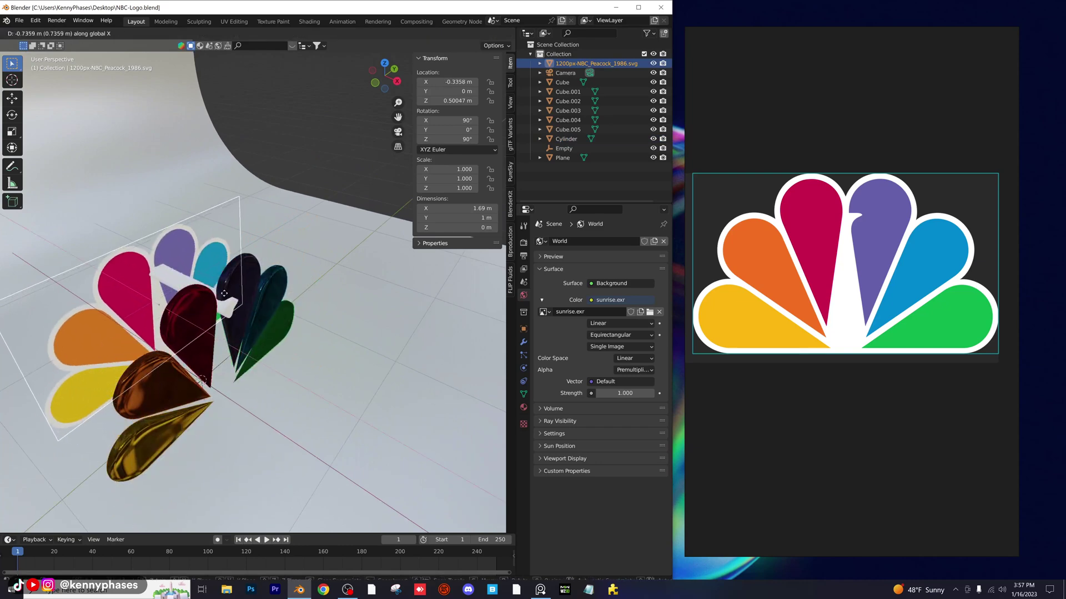
click(184, 333)
Add a Boolean modifier to the purple feather, with the viewport in solid shading
scroll(301, 317, up, 3)
scroll(301, 318, up, 3)
middle_drag(340, 312, 305, 303)
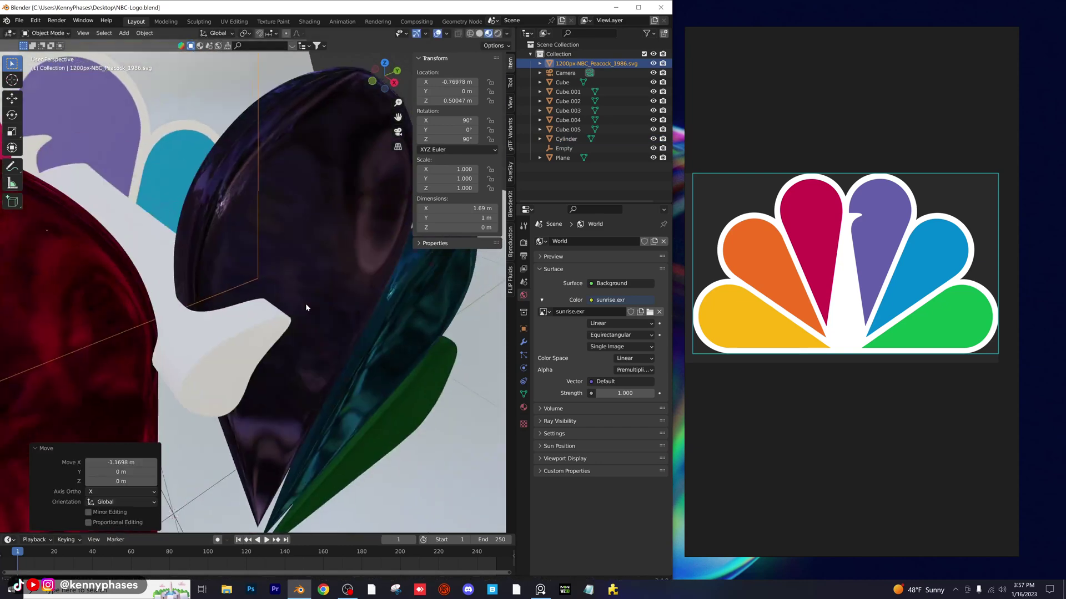
click(284, 258)
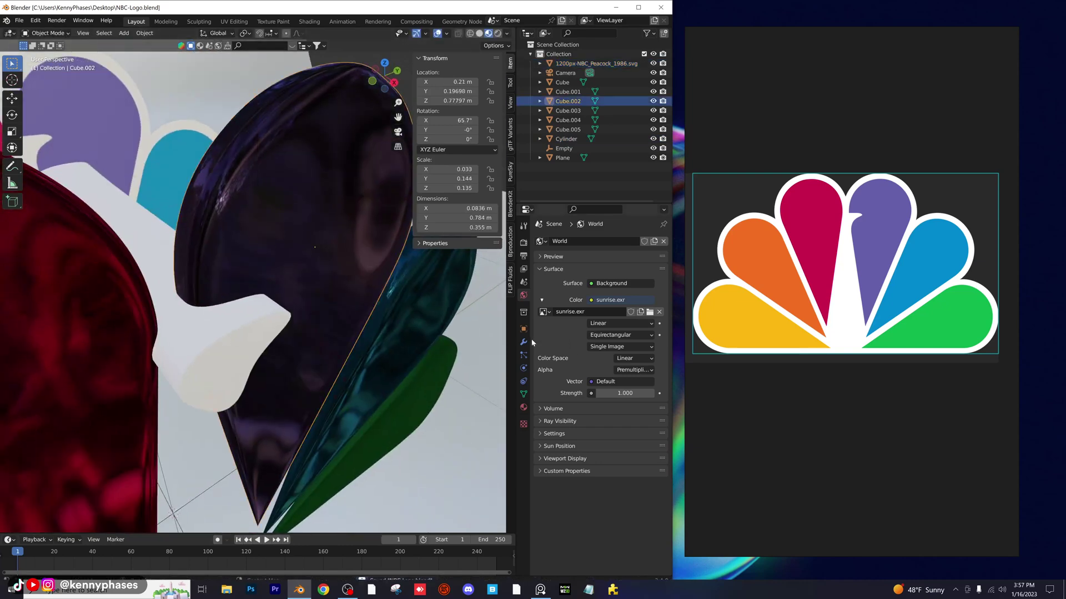
click(478, 34)
scroll(349, 324, down, 3)
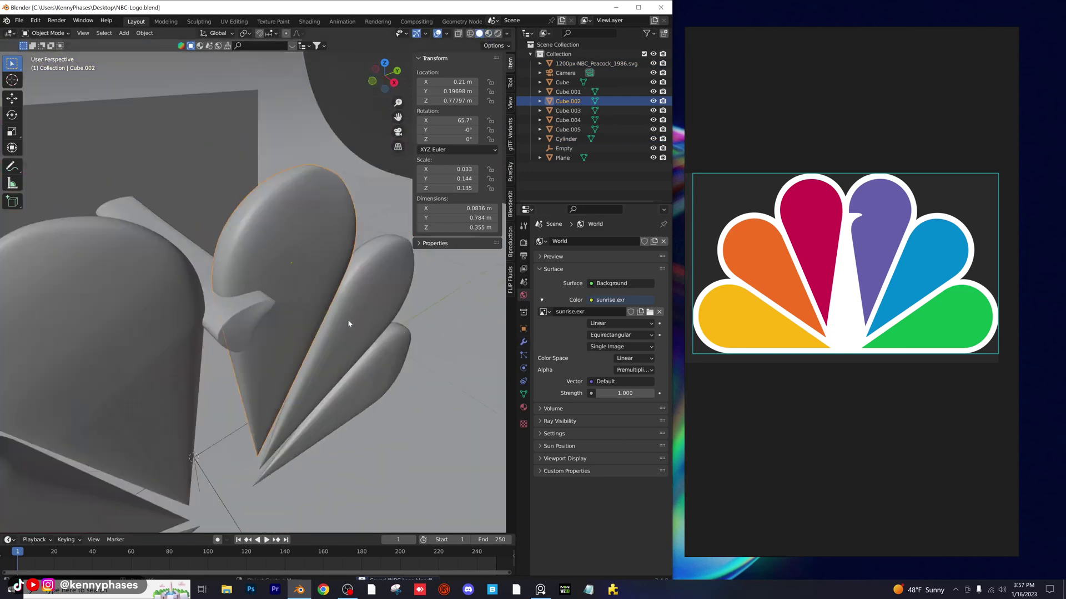
click(523, 341)
click(596, 241)
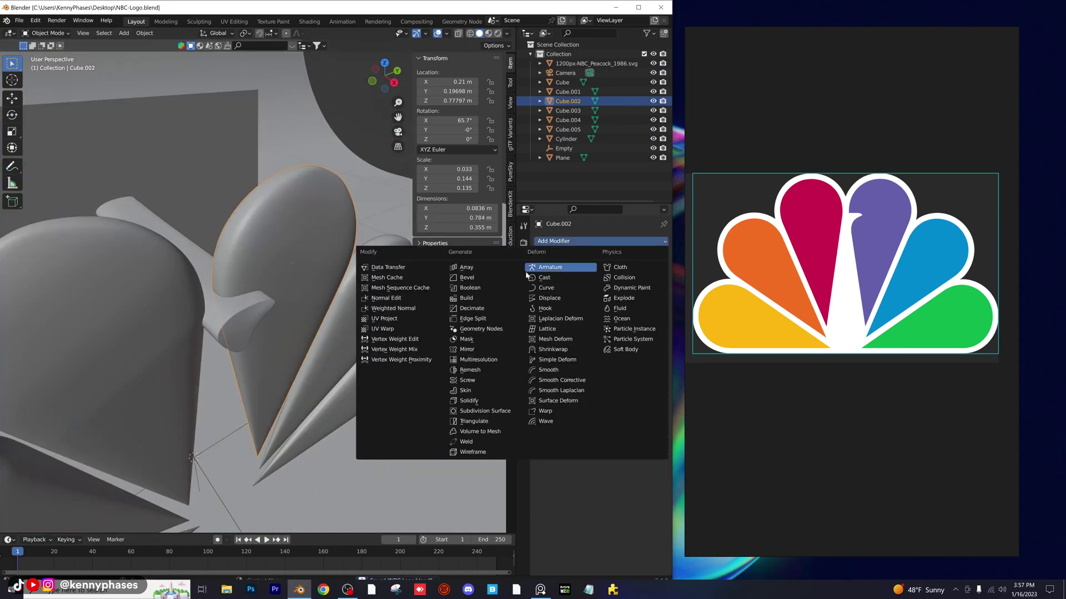
click(471, 289)
Pick the cylinder as the object of the feather's Difference Boolean, and hide the cylinder in both viewport and renders
click(168, 232)
shift+click(316, 215)
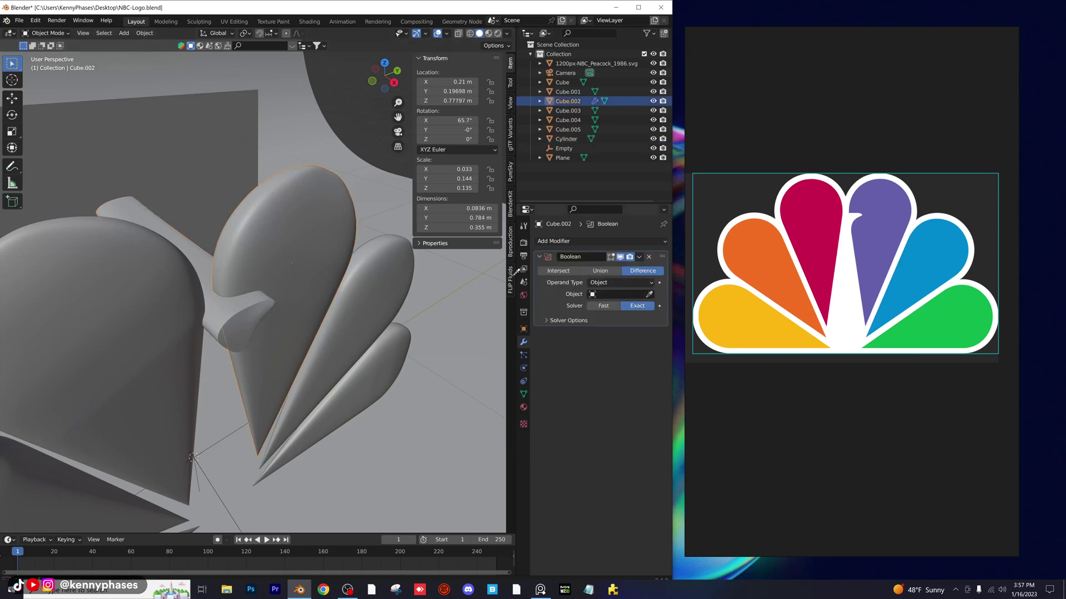
click(248, 316)
click(260, 307)
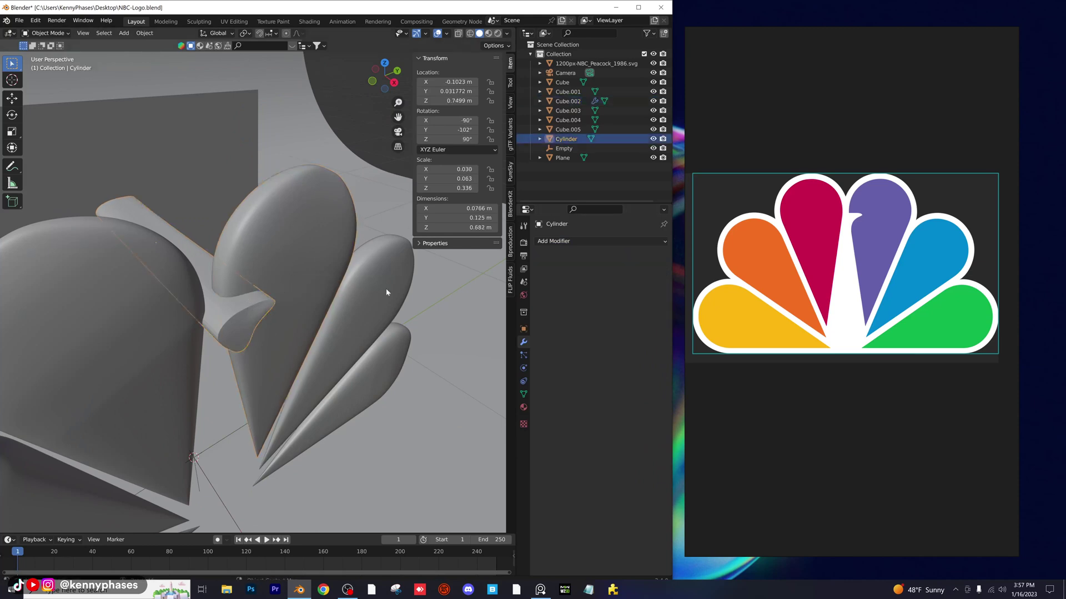
key(h)
middle_drag(285, 224, 219, 213)
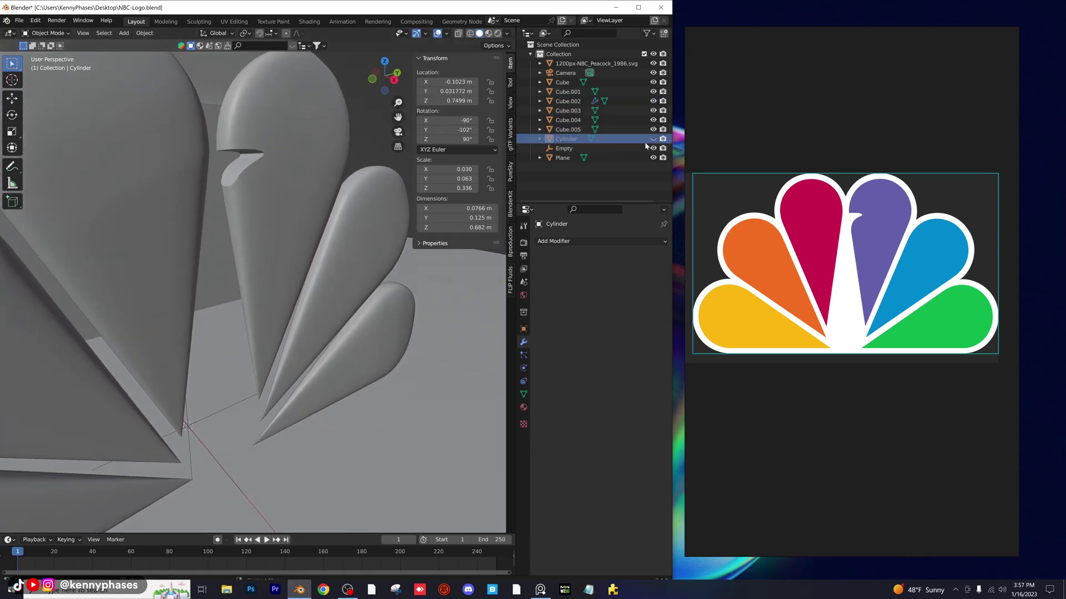
click(663, 139)
Show the logo through the camera with rendered shading and hide the logo reference image in the viewport
click(394, 79)
key(z)
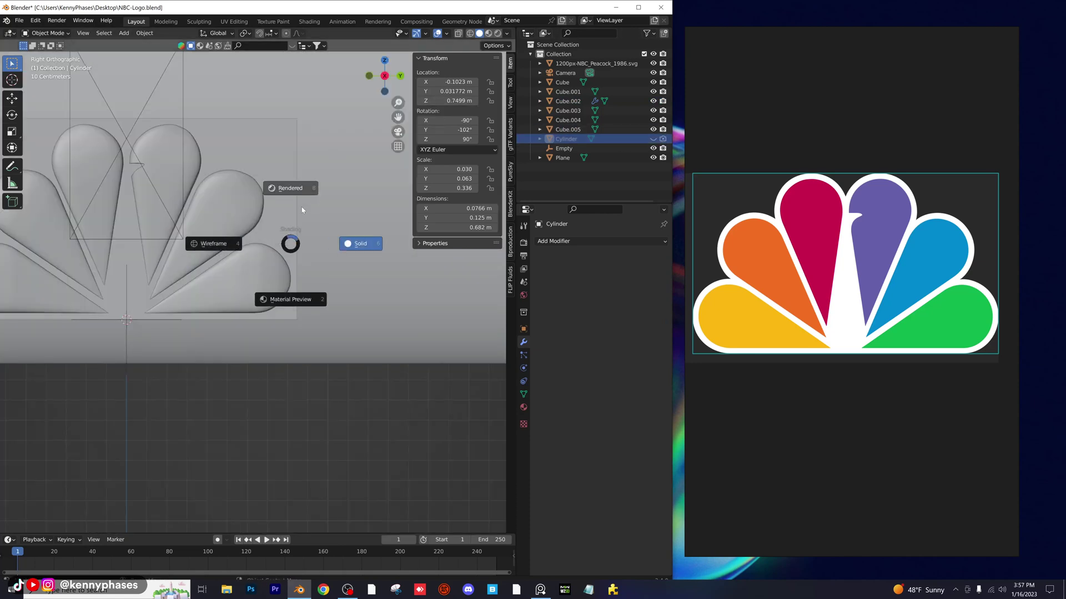
click(301, 207)
key(KP_0)
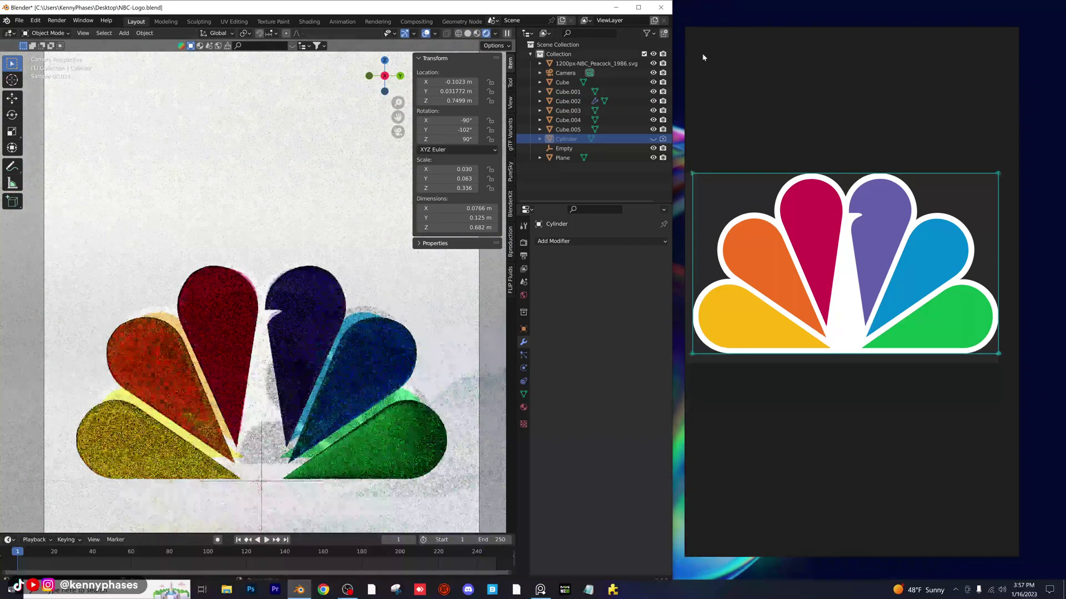
click(653, 63)
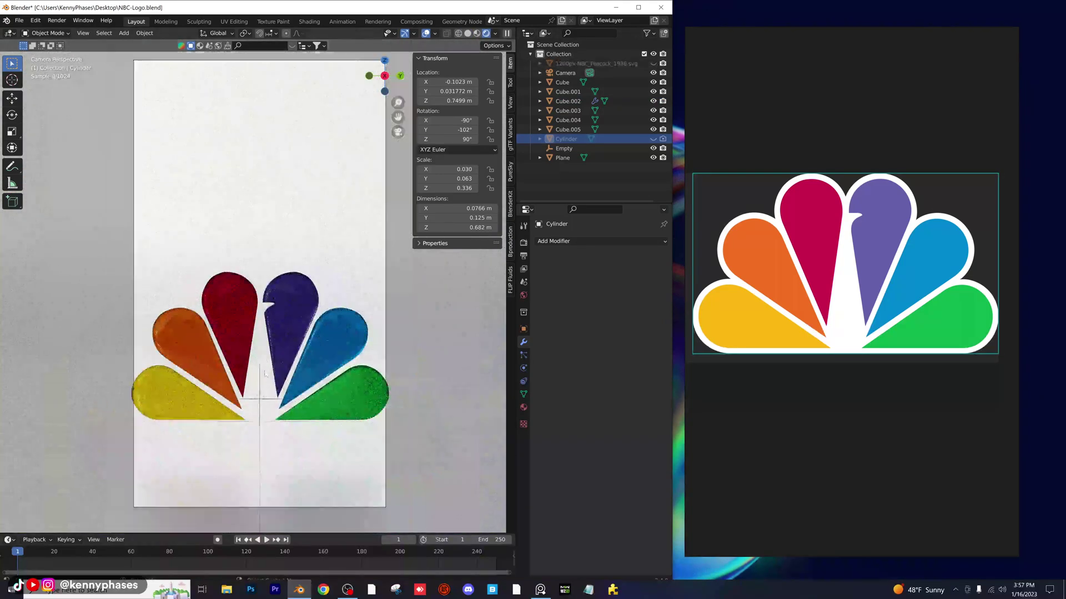
Lower the camera to about Z 0.62 m and scale the backdrop plane by 1.249 so it fills the camera frame
click(552, 73)
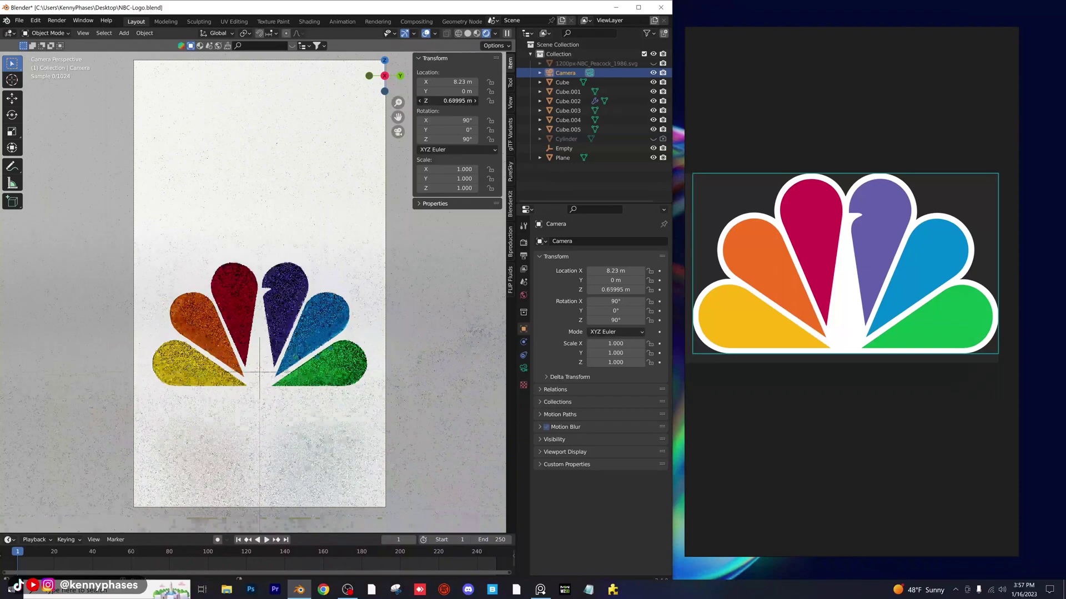
drag(447, 100, 466, 101)
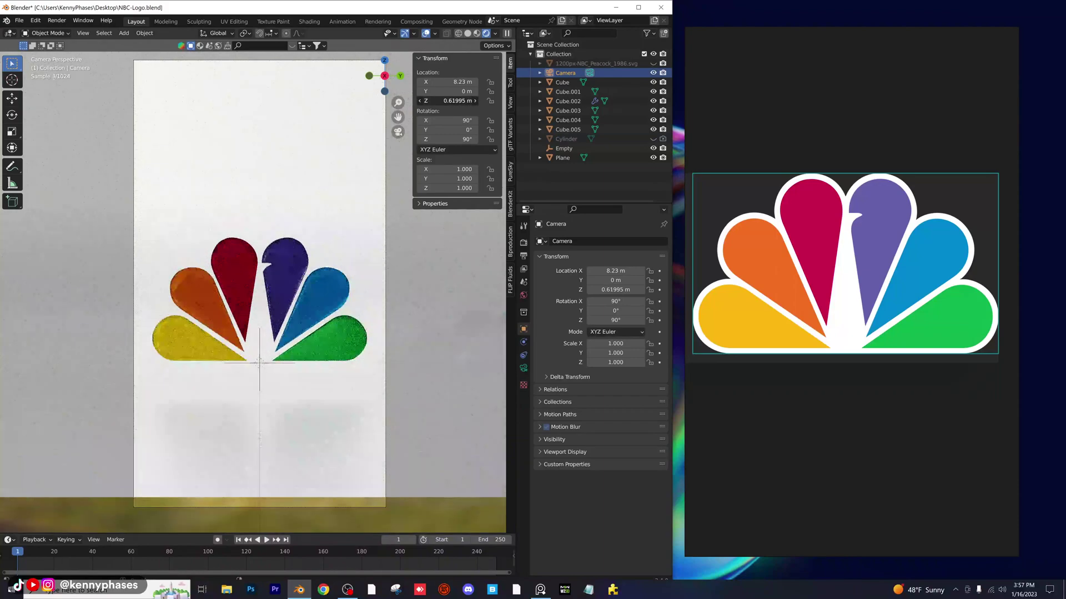
click(403, 417)
key(s)
click(452, 399)
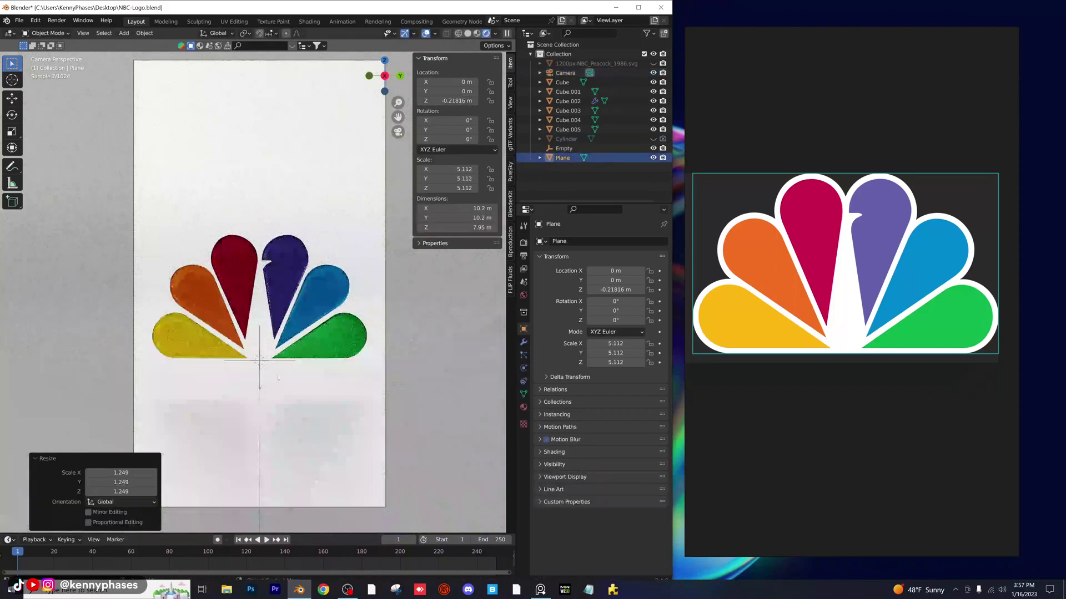
shift+middle_drag(295, 347, 297, 301)
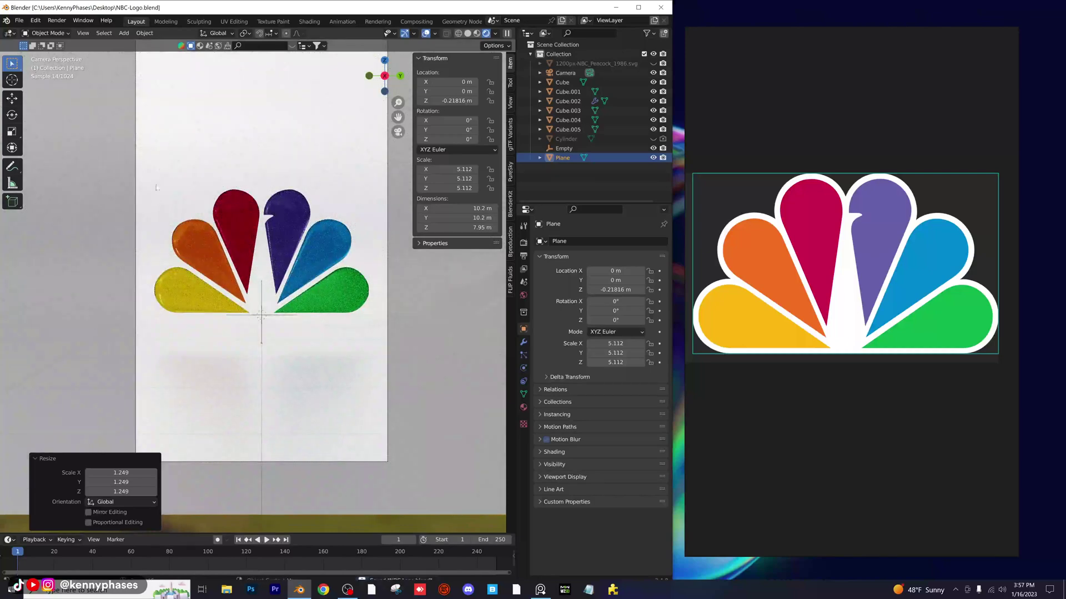
scroll(304, 259, down, 1)
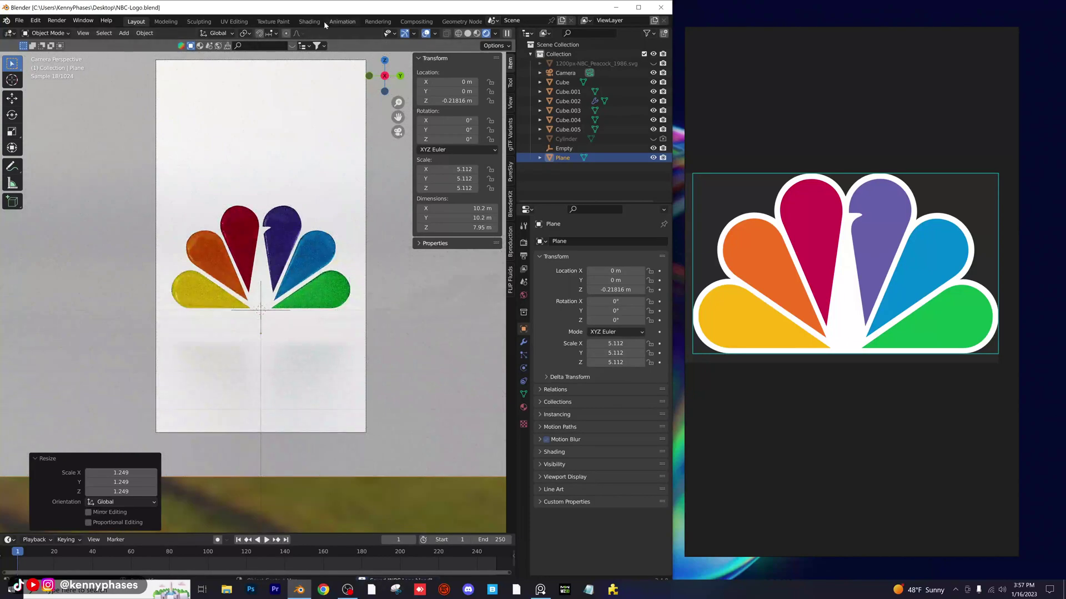
Open the world's nodes in the Shading workspace and add a Texture Coordinate node beside the sunrise.exr environment texture
click(309, 21)
click(143, 345)
click(169, 368)
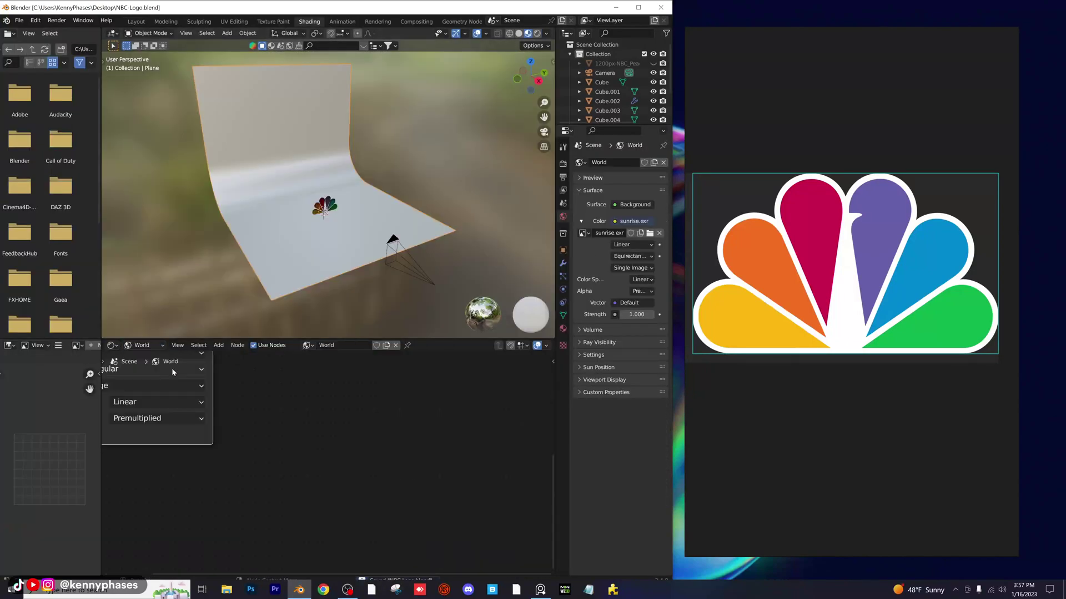
scroll(367, 425, down, 5)
middle_drag(367, 425, 489, 446)
scroll(490, 446, up, 1)
click(216, 345)
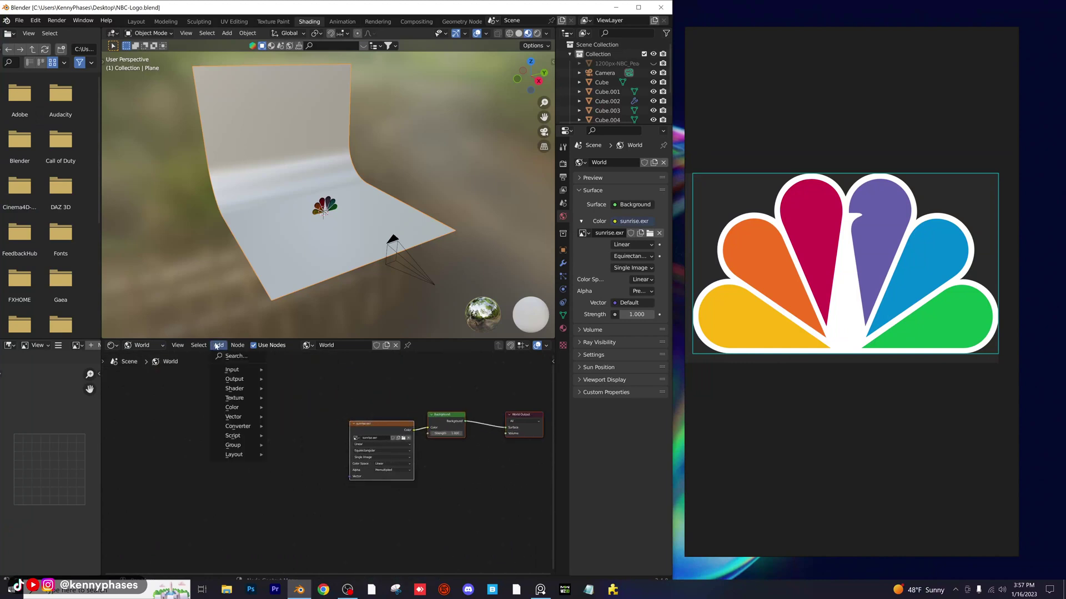
click(232, 356)
text(texture )
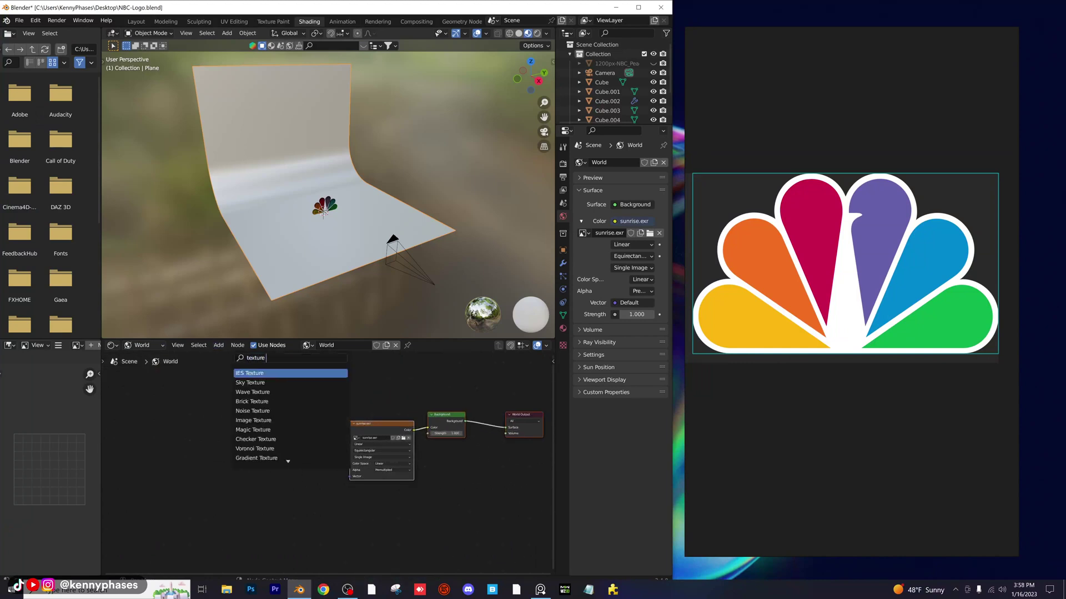
text(coord)
key(Return)
click(177, 456)
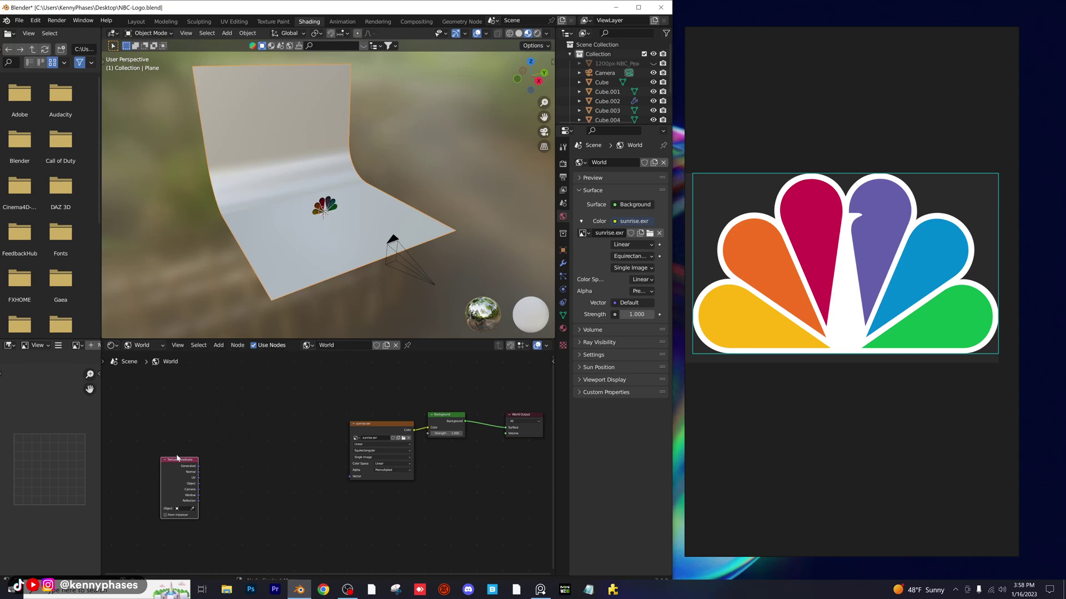
Add a Mapping node and link it between Texture Coordinate's Generated output and the Vector input of the sunrise.exr texture
click(218, 347)
click(232, 357)
text(mapp)
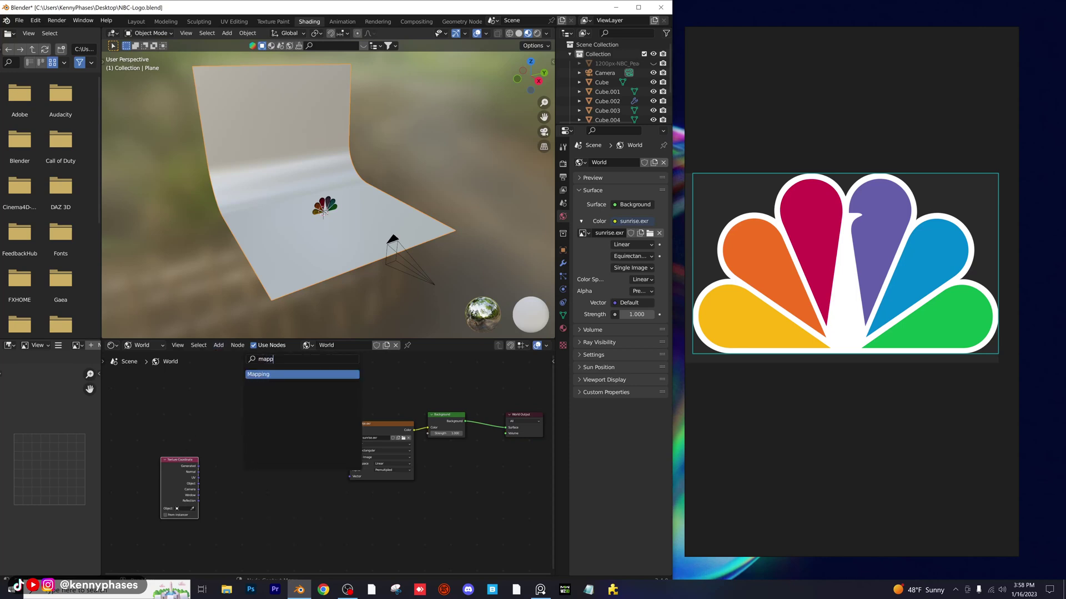
key(Return)
drag(183, 465, 318, 439)
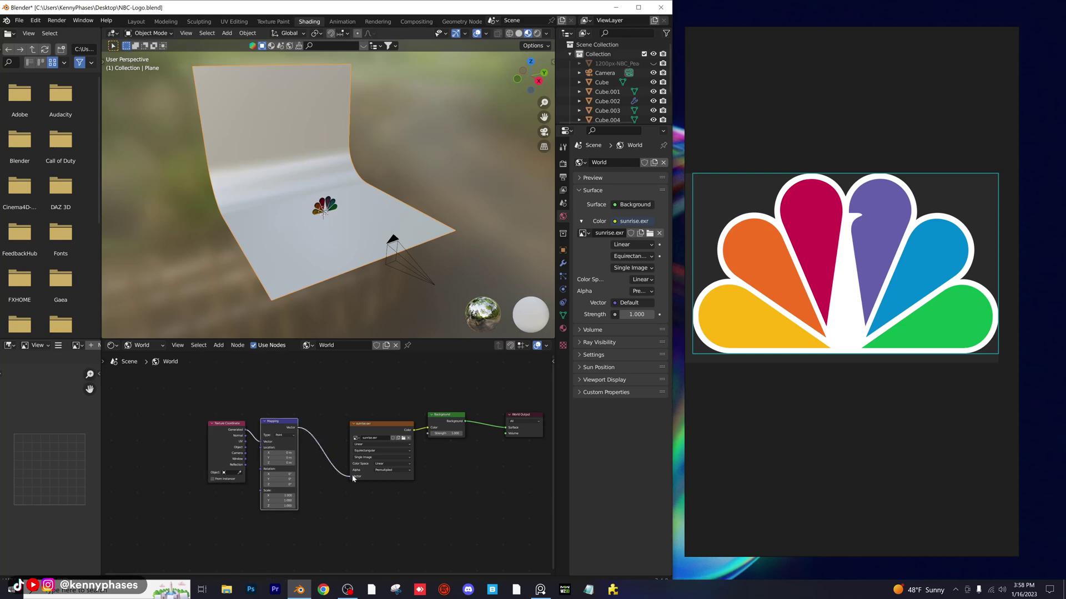
drag(352, 475, 353, 476)
Switch the Shading viewport to rendered shading through the camera to preview the environment lighting
key(z)
click(368, 204)
key(KP_0)
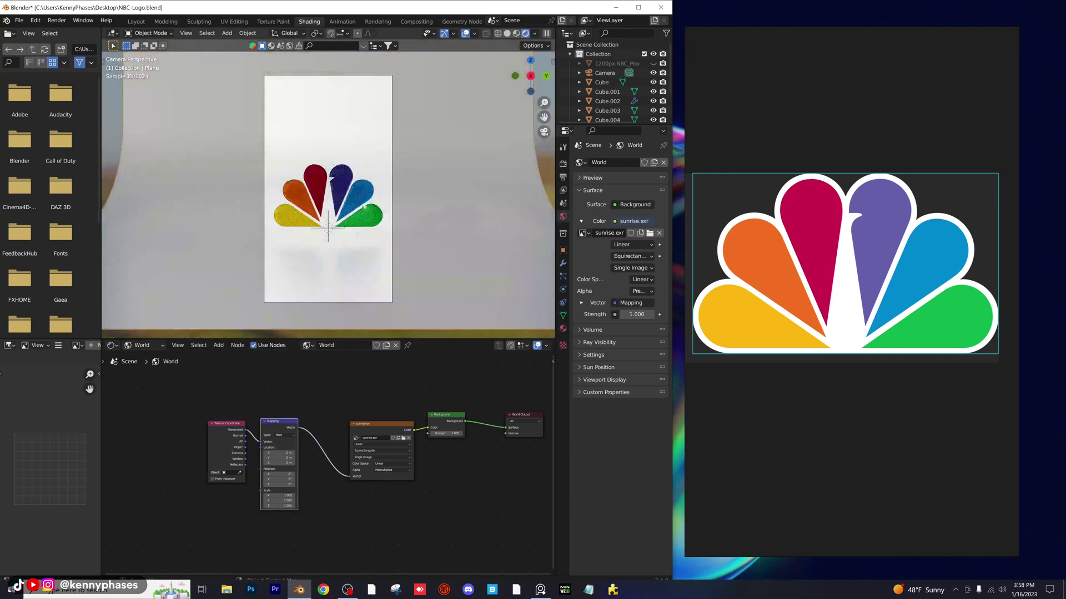
scroll(292, 478, up, 5)
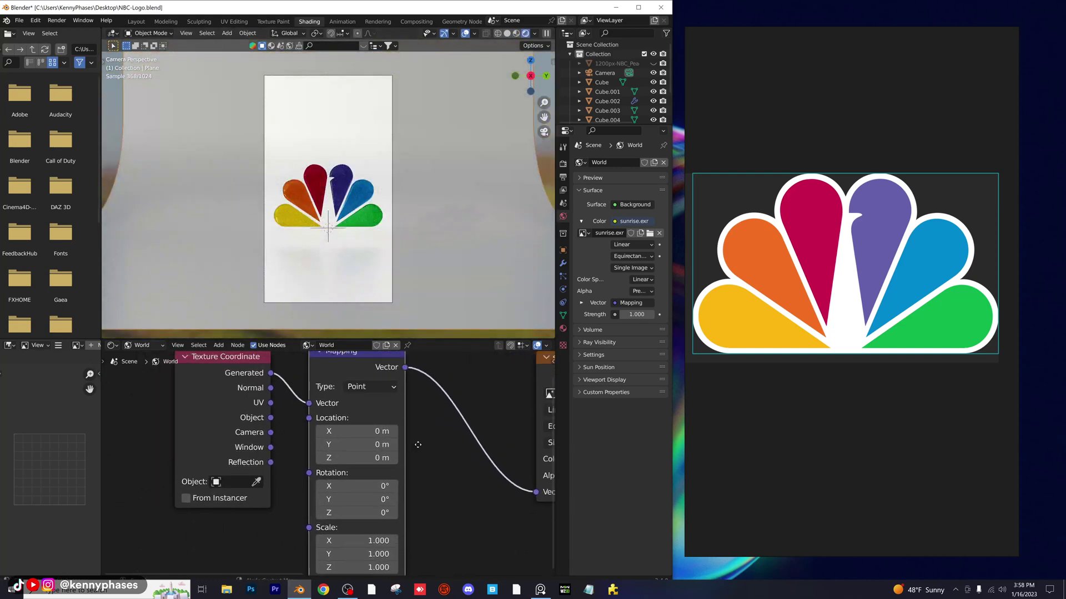
Rotate the environment to about Z -213° in the Mapping node and try turning the backdrop plane to Z 63.8°
scroll(405, 208, up, 1)
scroll(404, 208, down, 4)
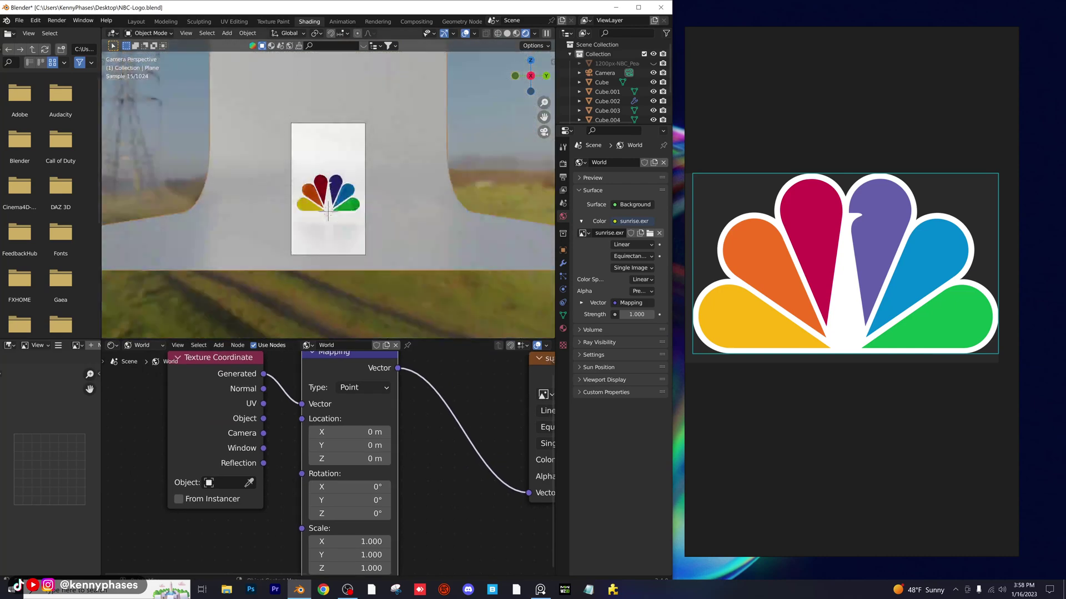
drag(367, 513, 278, 514)
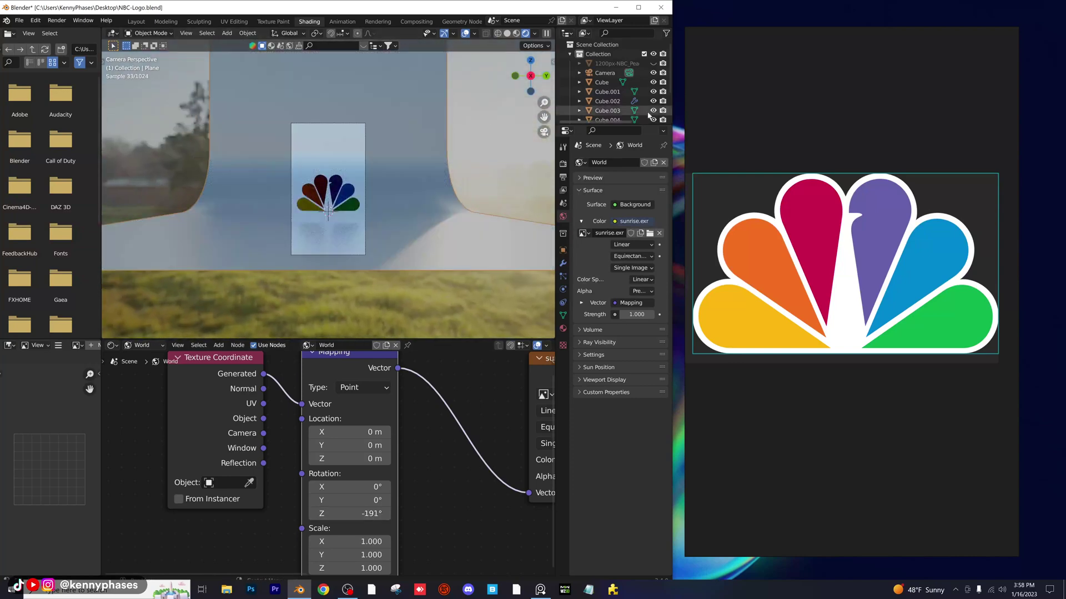
key(n)
mouse_move(500, 139)
mouse_down()
mouse_move(521, 139)
mouse_move(507, 138)
mouse_up()
scroll(315, 223, up, 4)
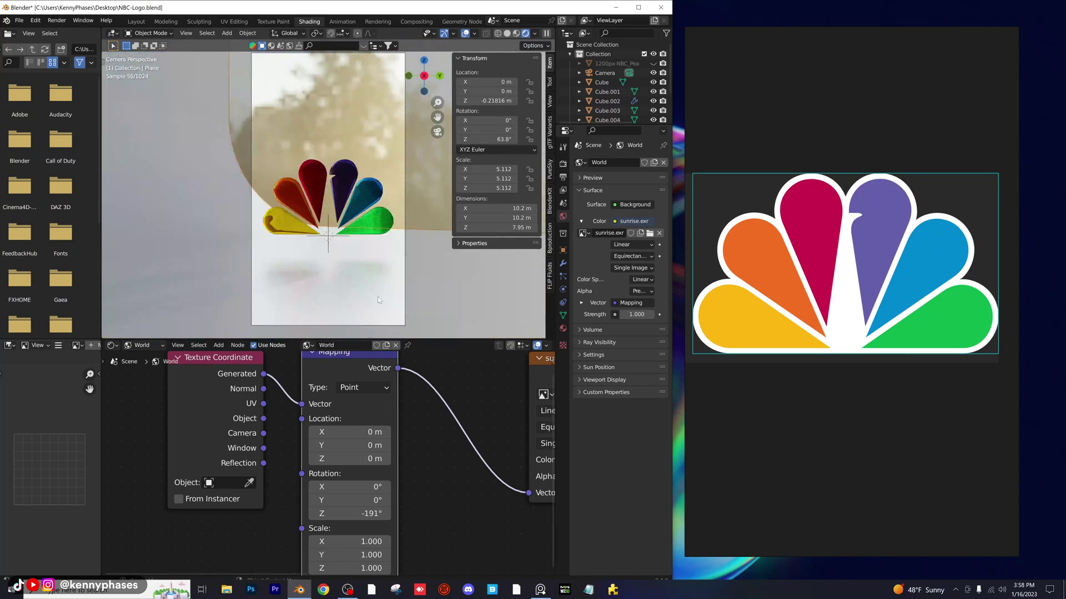
drag(349, 513, 336, 513)
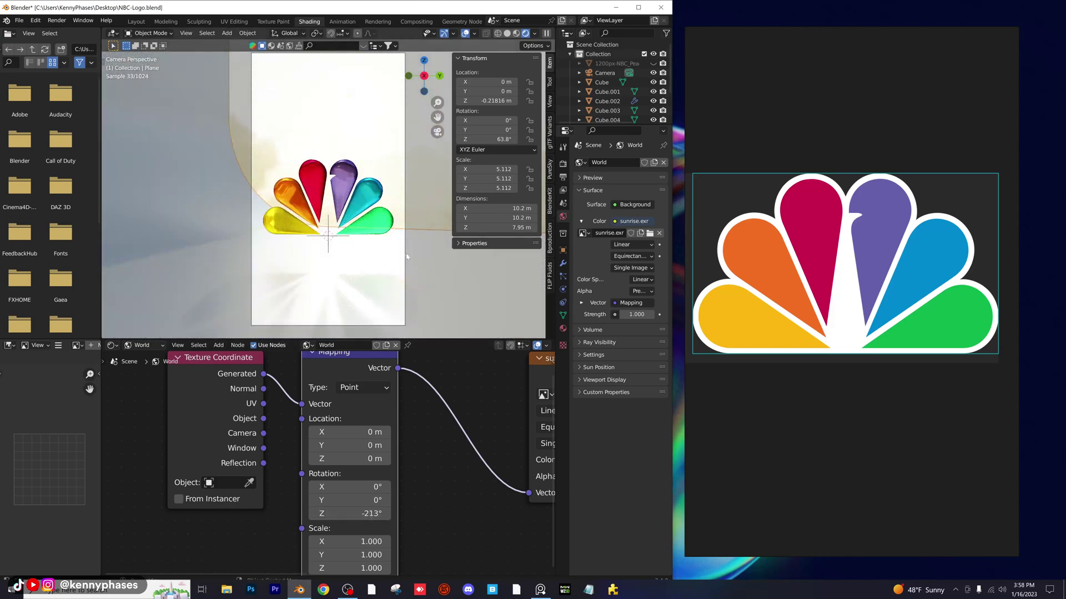
Set the backdrop plane's Z rotation to 90° and raise it along Z to about 0.009 m
click(488, 138)
text(90)
key(Return)
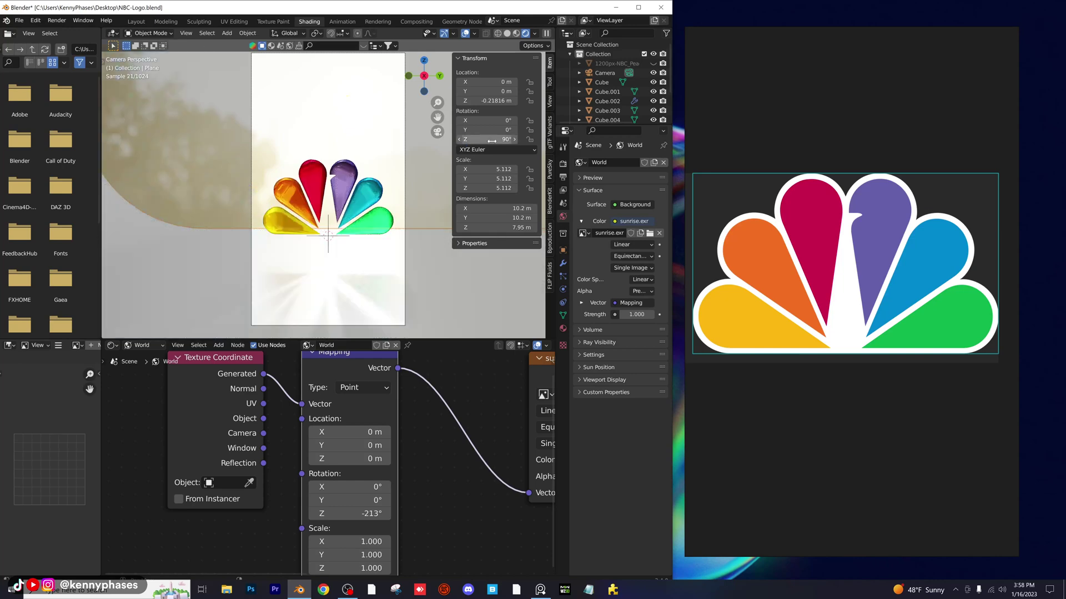
key(g)
key(z)
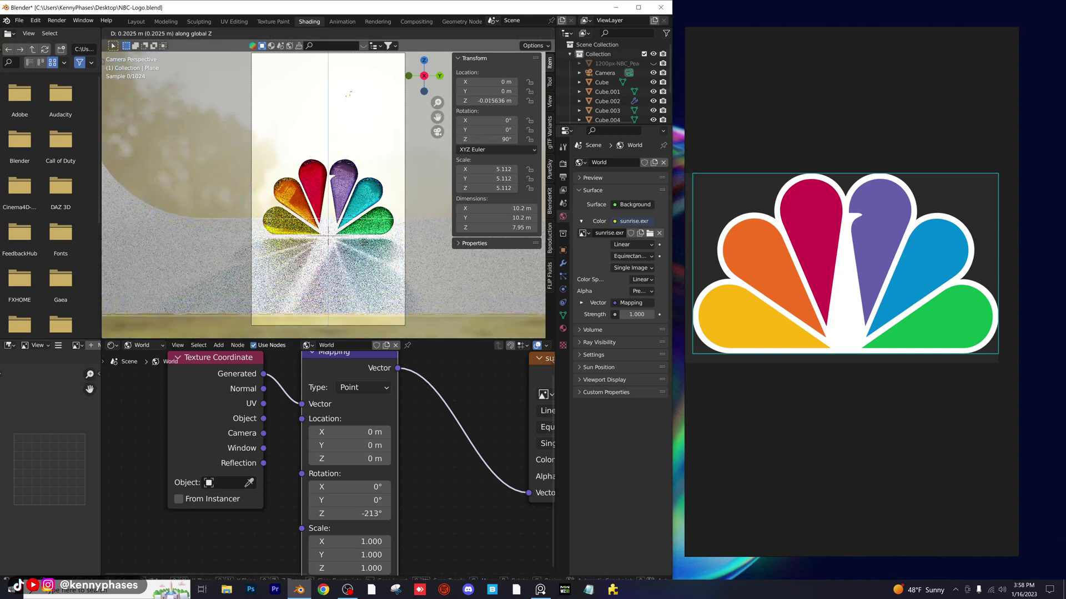
key(Return)
Scale the backdrop plane up uniformly to about 5.776 and save the file
key(s)
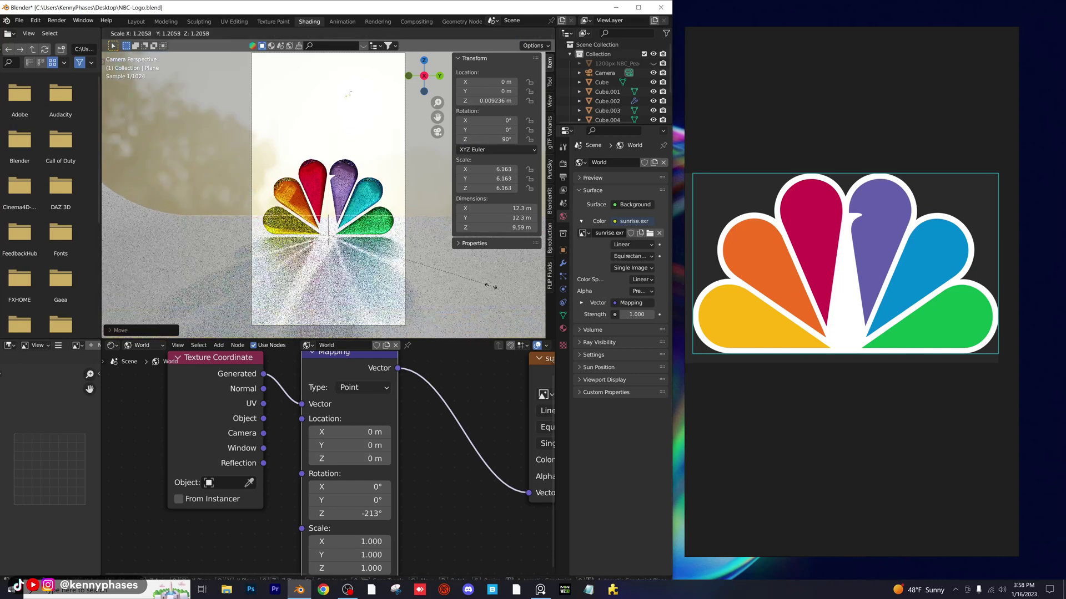
key(Return)
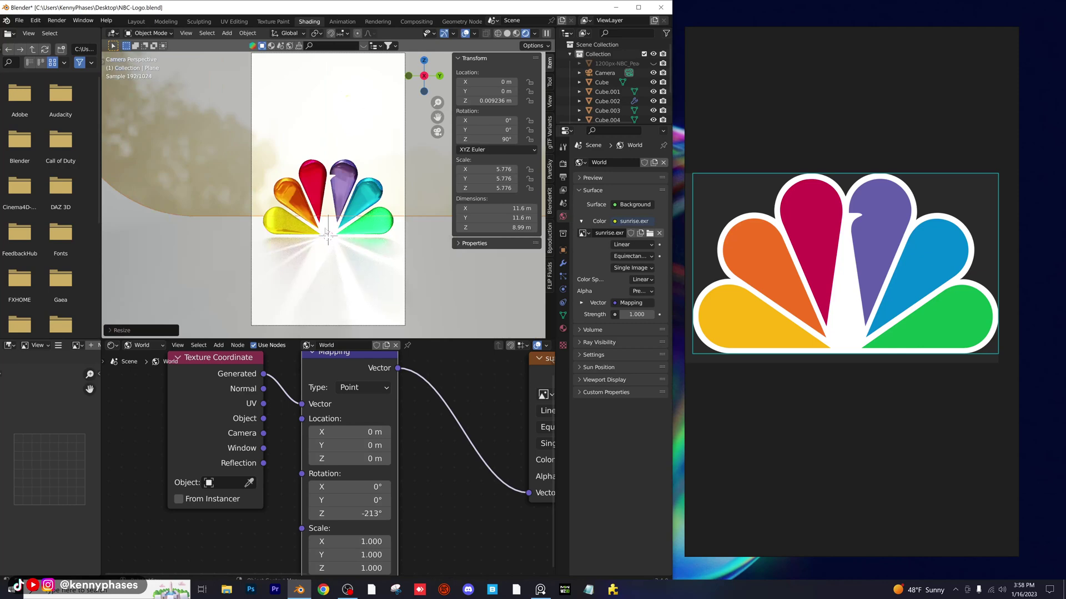
scroll(326, 232, up, 1)
key(ctrl+s)
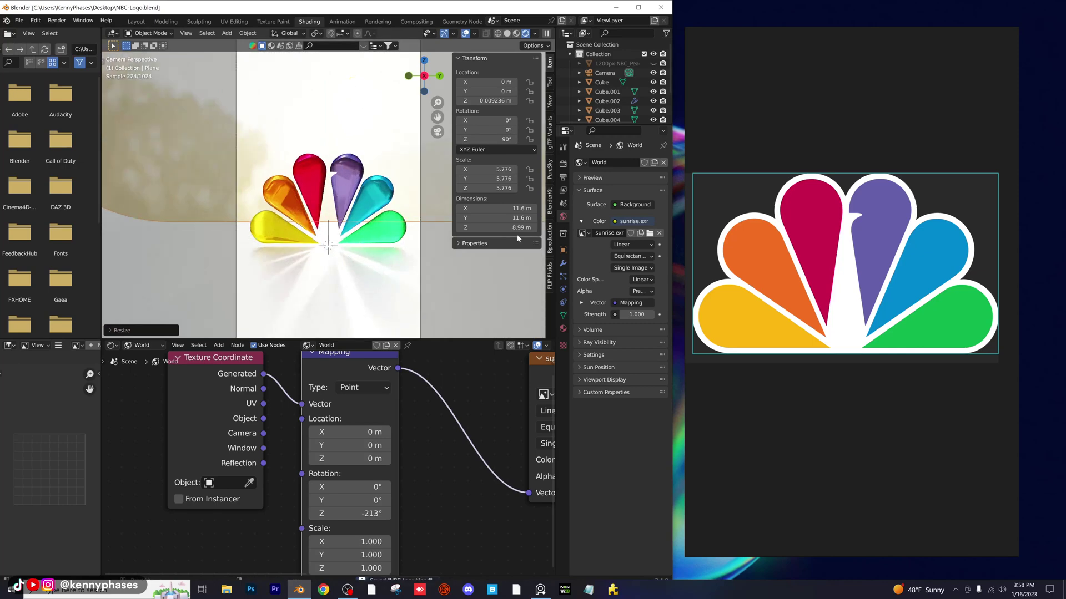
Set Filter Glossy to 0 in the render's Caustics settings and select the purple feather
click(563, 166)
click(604, 358)
scroll(612, 462, down, 3)
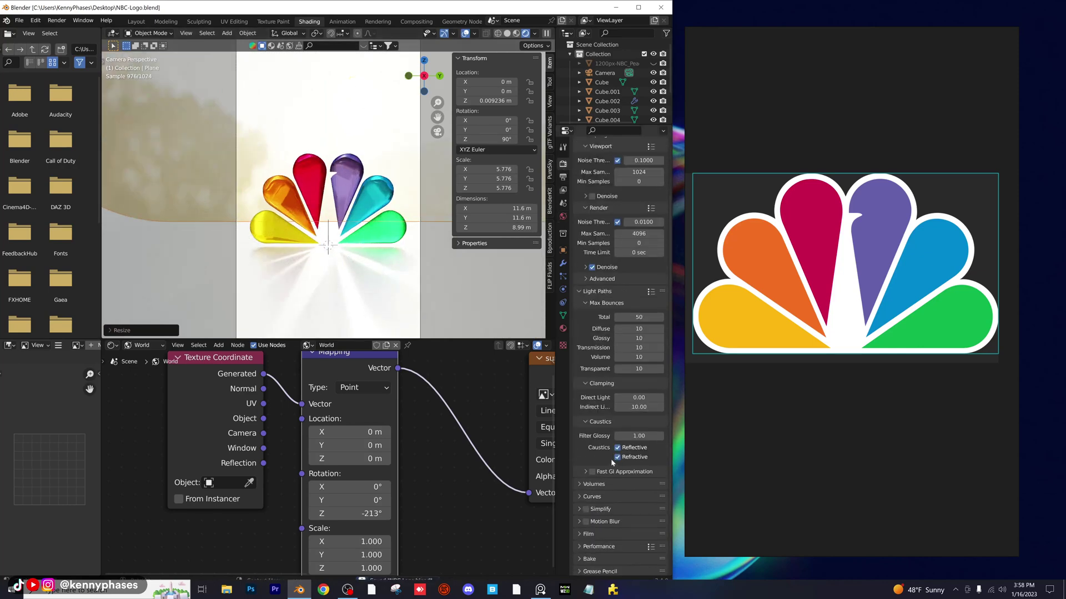
text(0)
key(Return)
click(345, 184)
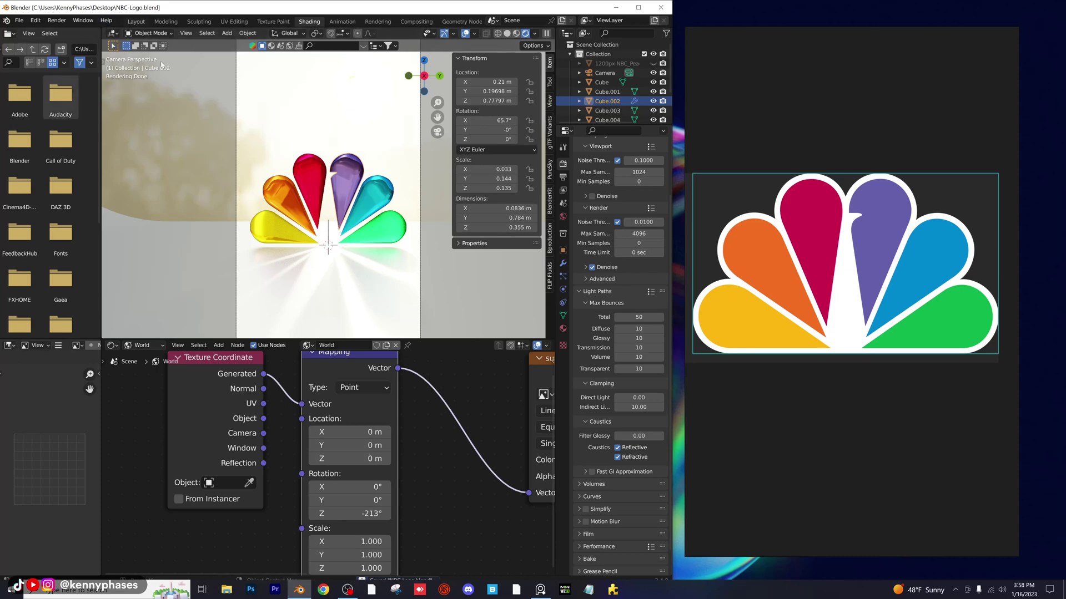
Select the backdrop plane in the Layout workspace and enable Receive Shadow Caustics in its object shading settings
click(136, 21)
middle_drag(322, 317, 296, 328)
click(316, 328)
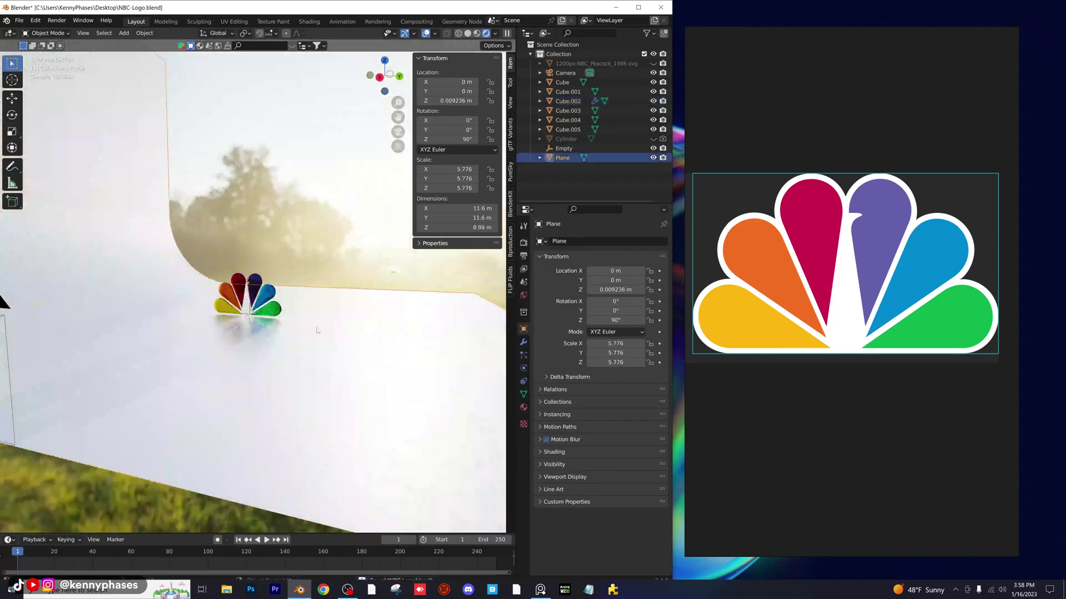
click(554, 452)
scroll(641, 485, down, 3)
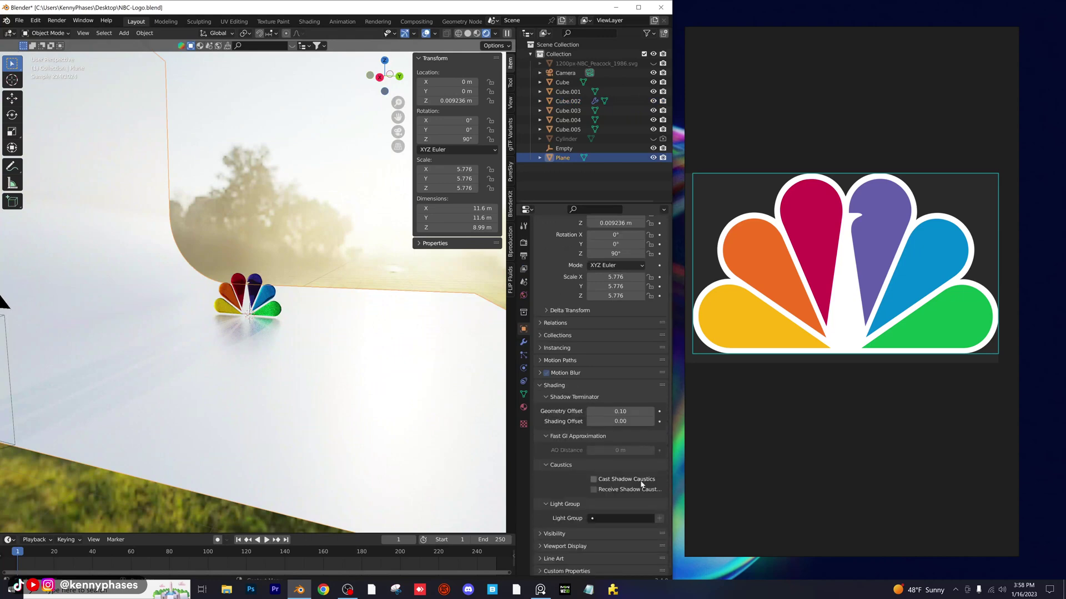
click(618, 490)
Select all six glass feathers of the peacock together
scroll(262, 341, up, 8)
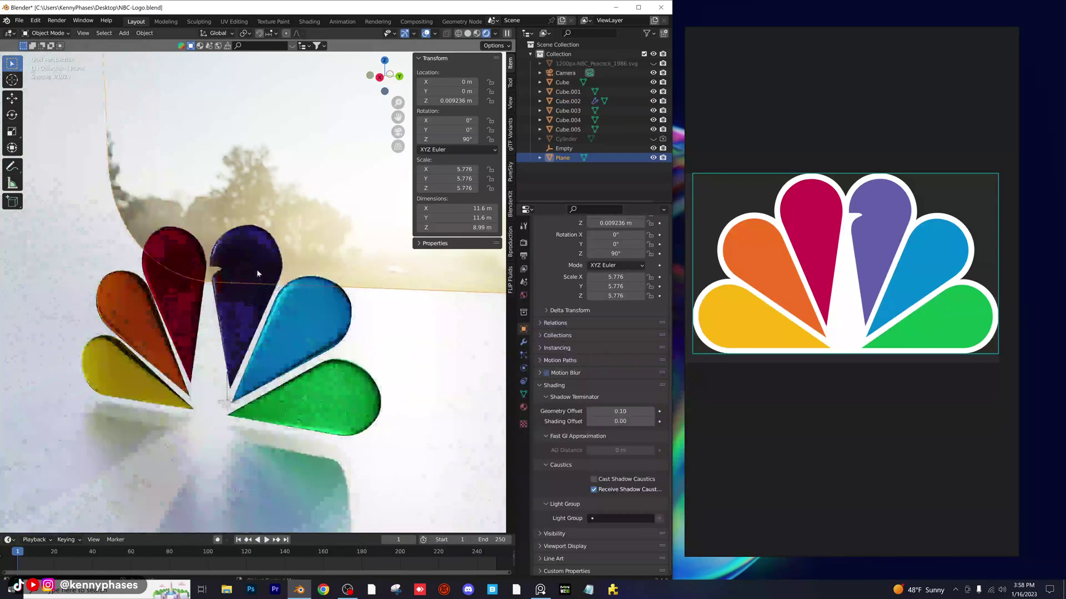
click(257, 274)
click(329, 390)
shift+click(300, 325)
shift+click(249, 283)
shift+click(177, 302)
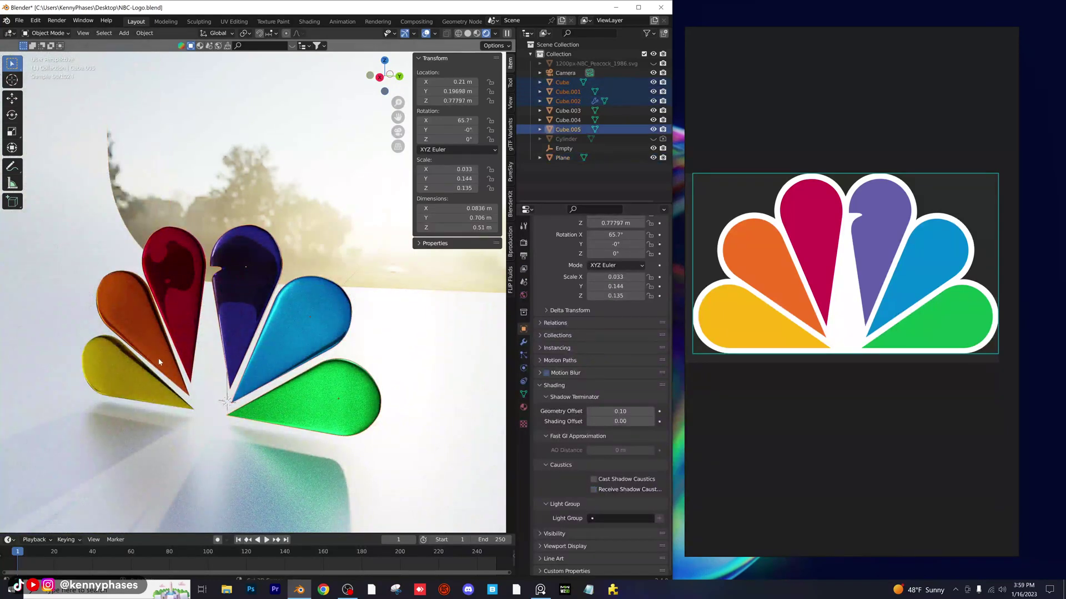
shift+click(147, 371)
middle_drag(240, 329, 311, 318)
scroll(311, 318, down, 3)
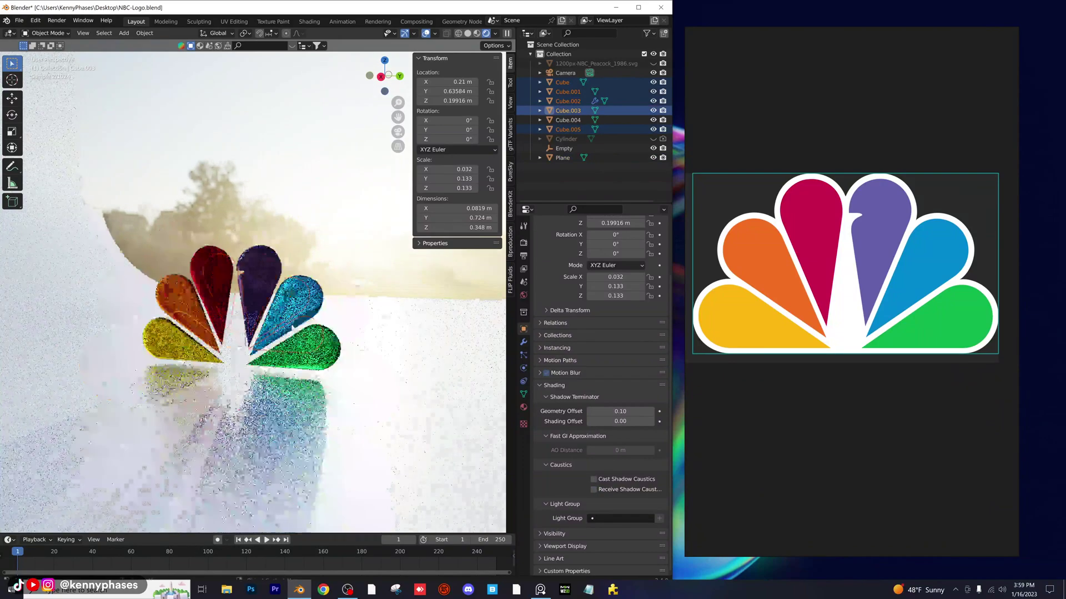
drag(344, 242, 175, 313)
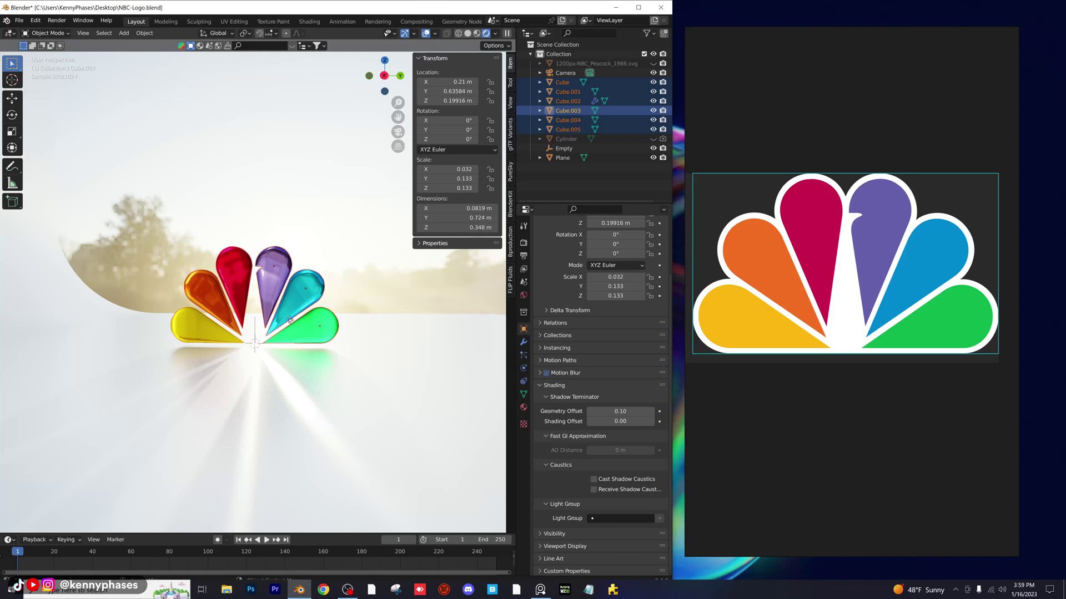
Try moving the six selected feathers slightly upward, and undo the move
key(g)
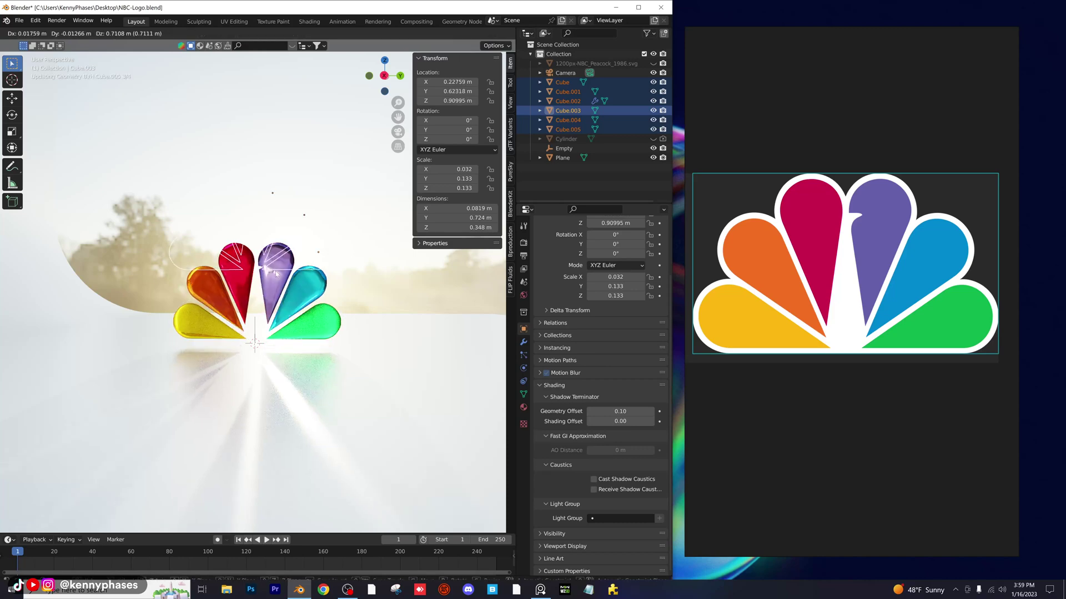
click(276, 274)
key(ctrl+z)
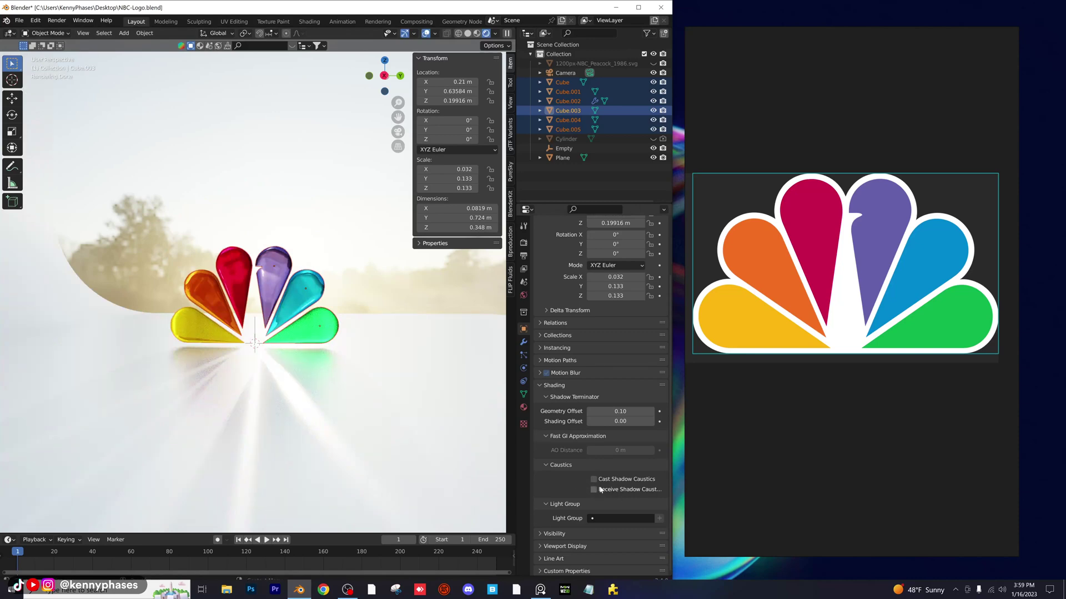
Enable Cast Shadow Caustics for the selected feathers and clear the selection
click(600, 481)
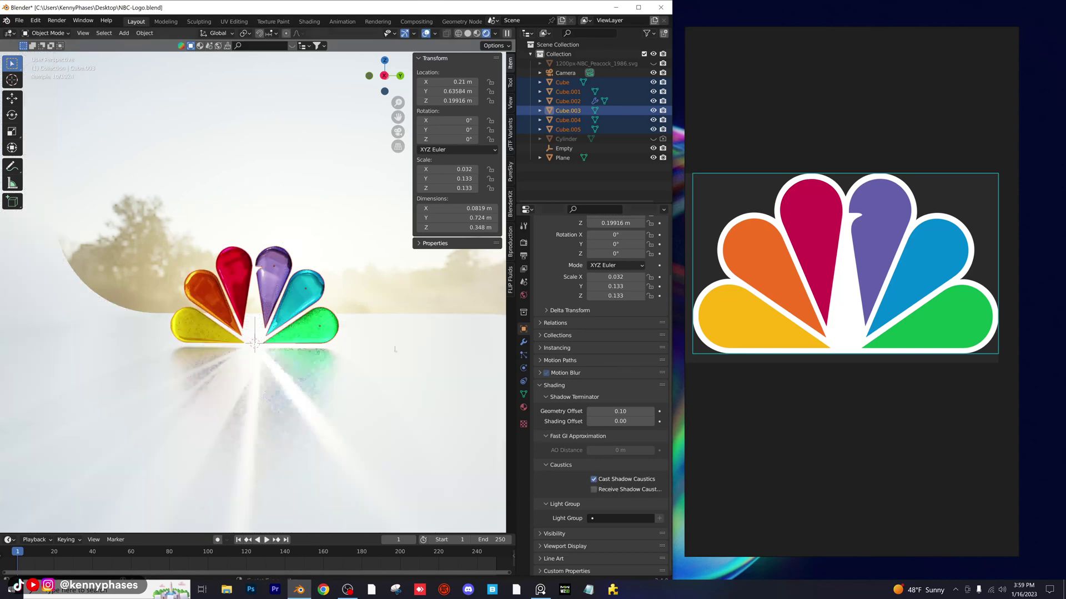
click(385, 339)
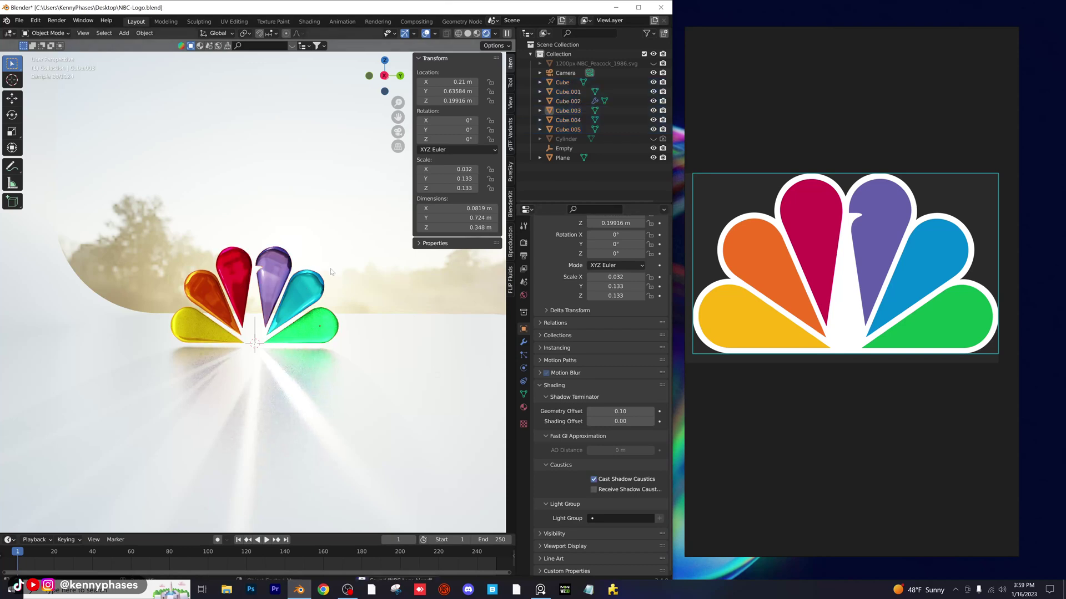
Set the roughness of the backdrop plane's material to about 0.467 and check the result through the camera
click(524, 407)
click(421, 367)
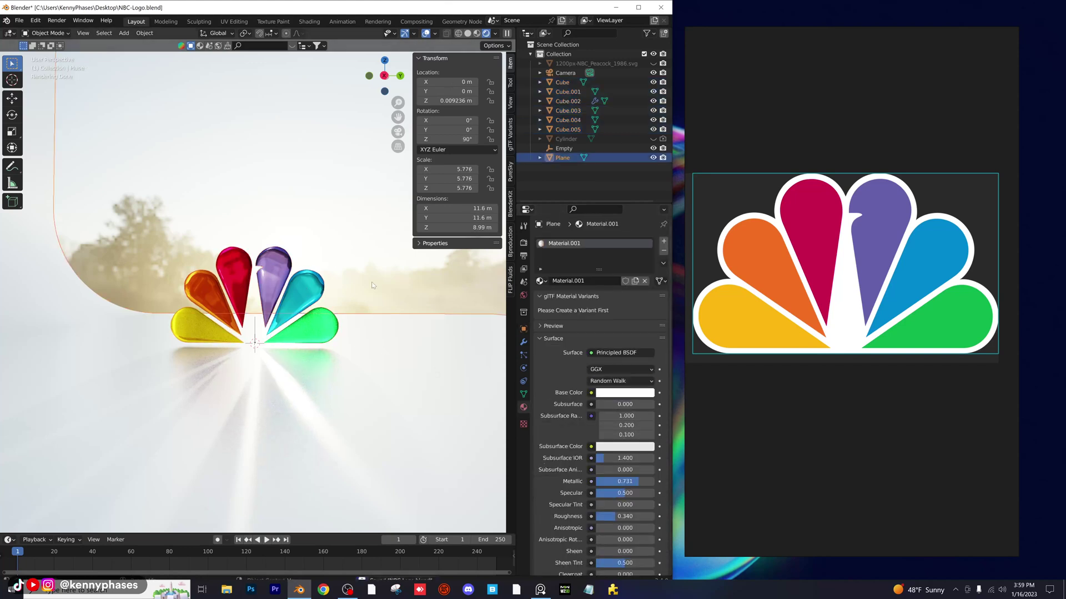
drag(622, 516, 641, 516)
key(KP_0)
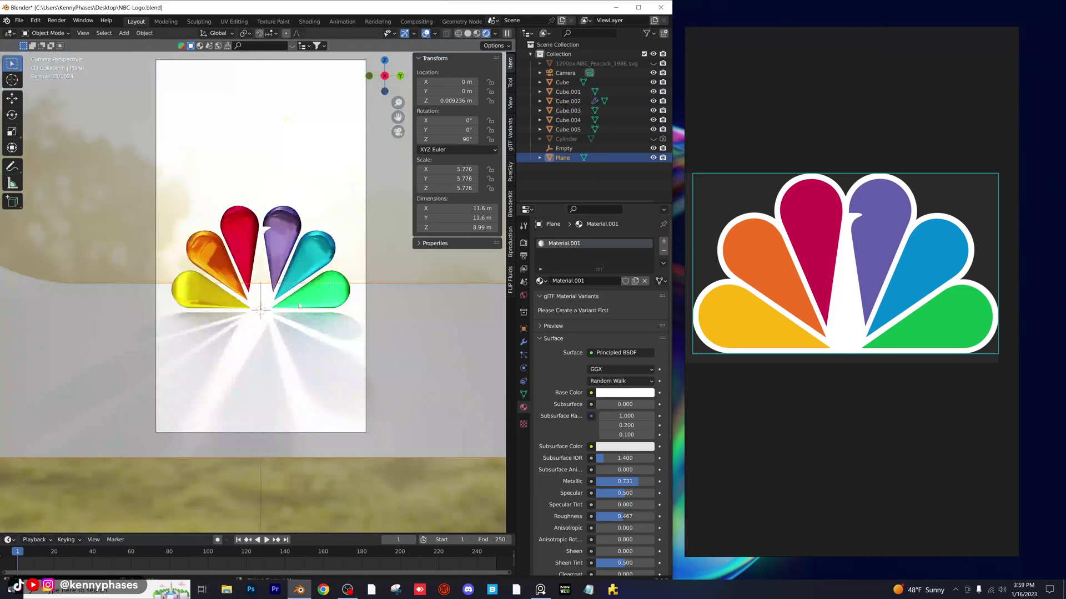
scroll(289, 291, up, 1)
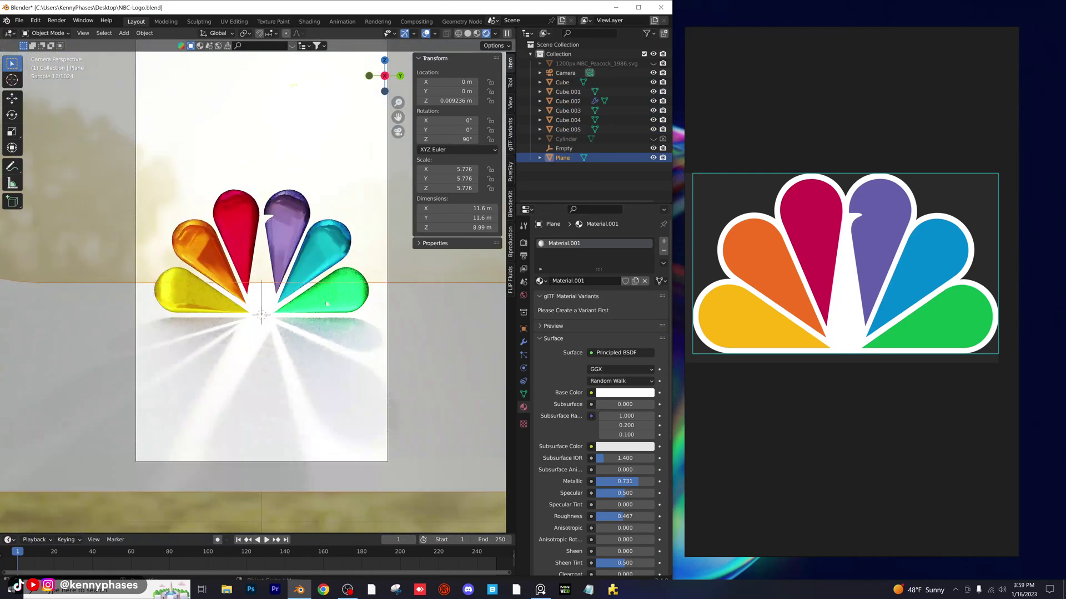
Add a point light and move it behind the logo to about X -2.04 m, Y 0.23 m, Z 0.85 m
click(126, 34)
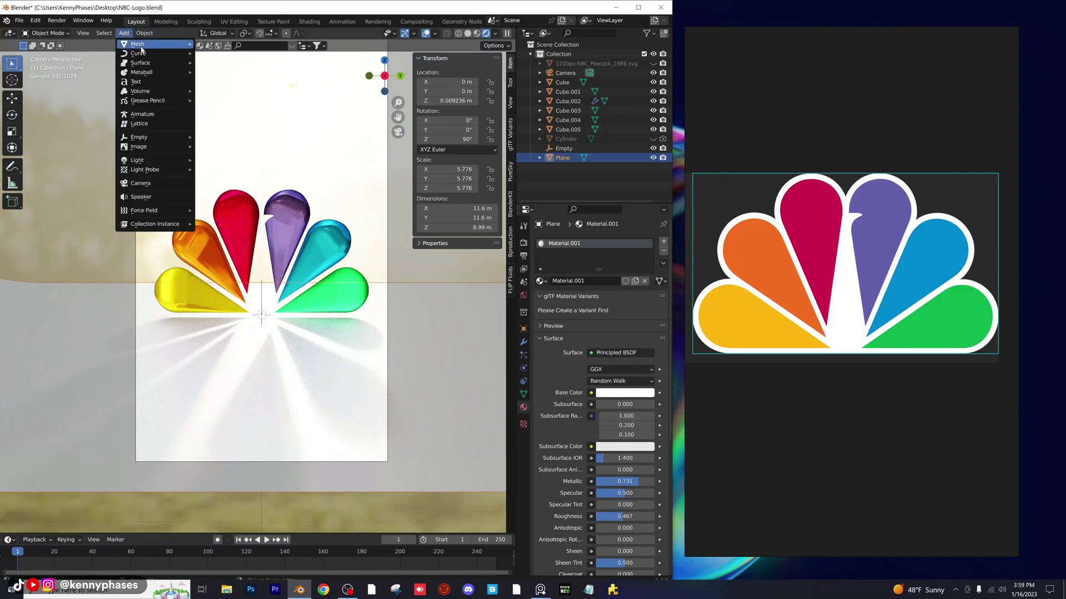
mouse_move(191, 165)
click(224, 160)
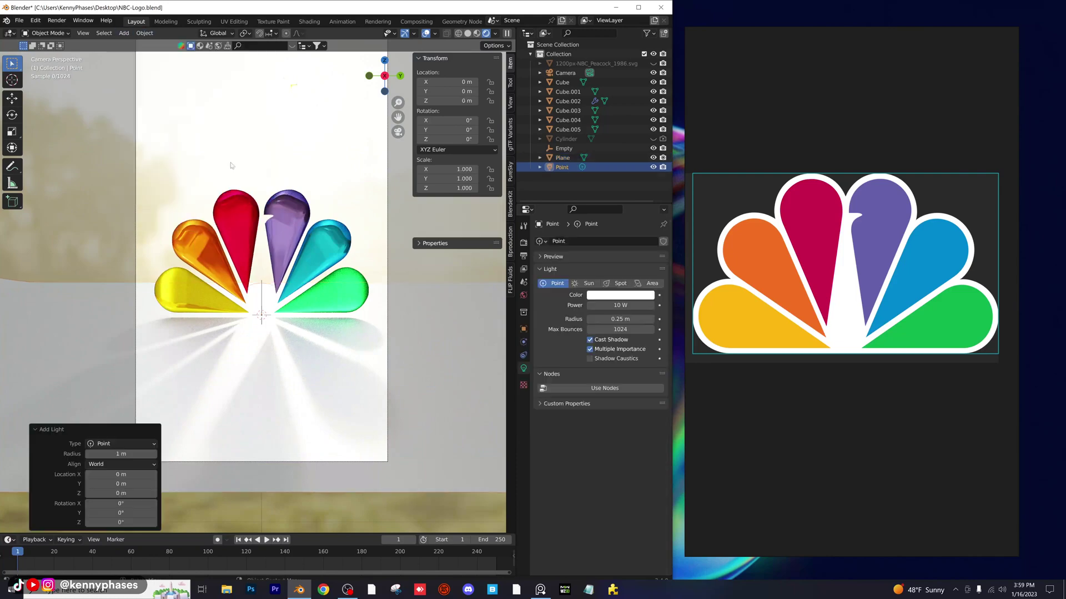
scroll(253, 250, down, 2)
middle_drag(260, 250, 158, 262)
middle_drag(282, 317, 259, 306)
key(g)
click(361, 264)
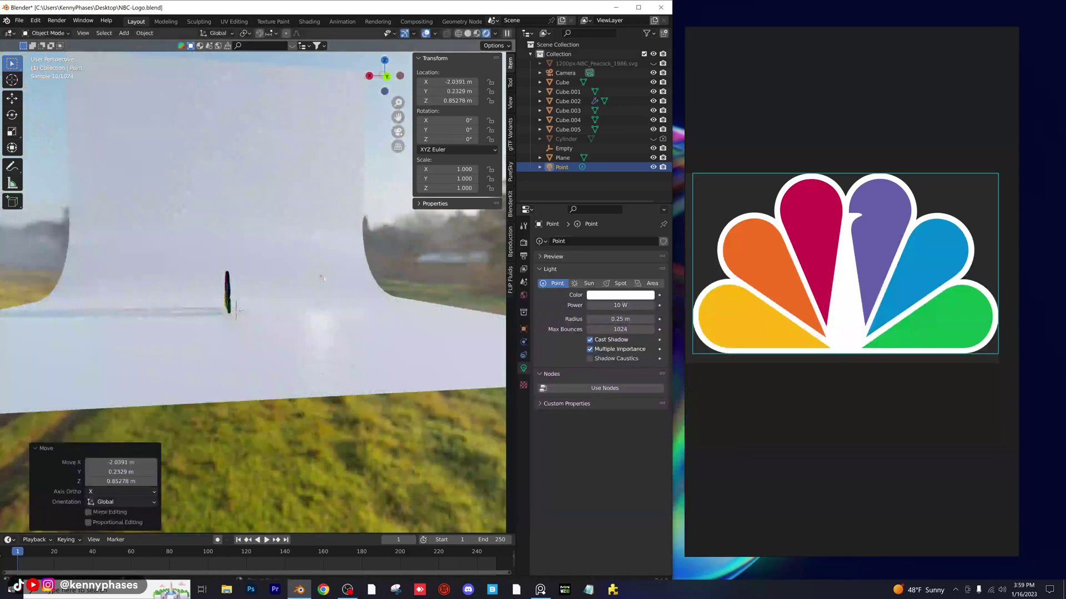
Set the point light's power to 2000 W and enable Shadow Caustics for it
middle_drag(361, 264, 402, 276)
scroll(402, 276, up, 3)
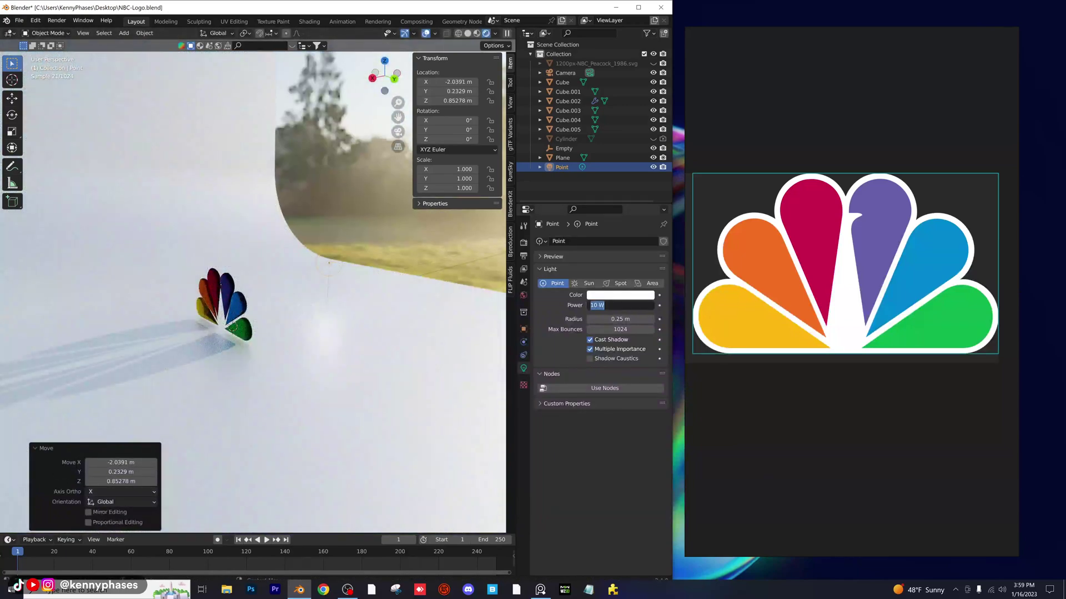
key(Return)
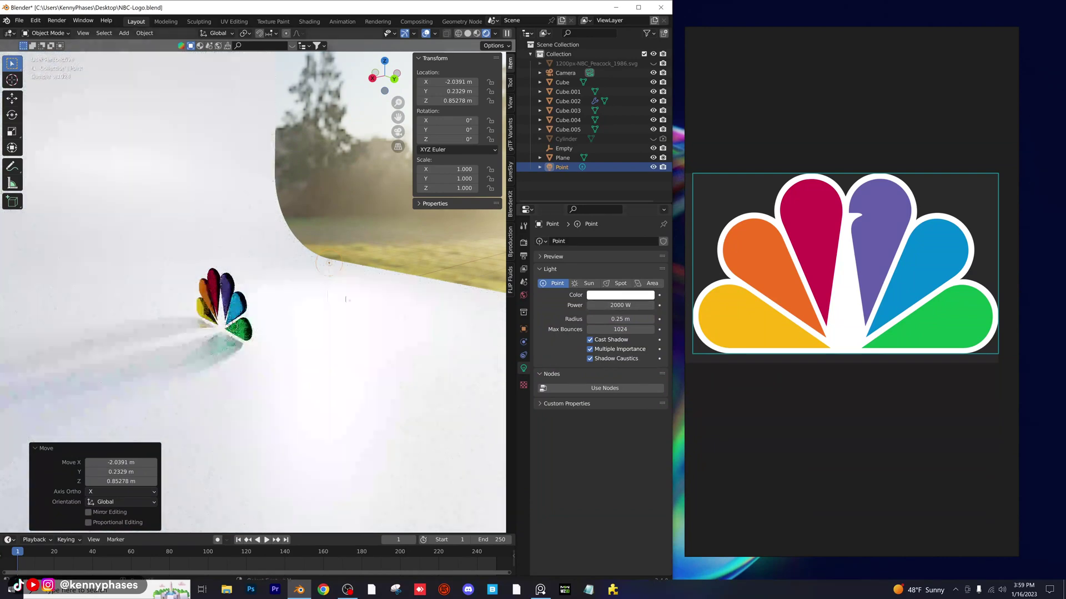
Center the point light above the logo in camera view, at about Y 0 m and Z 1.20 m
key(KP_0)
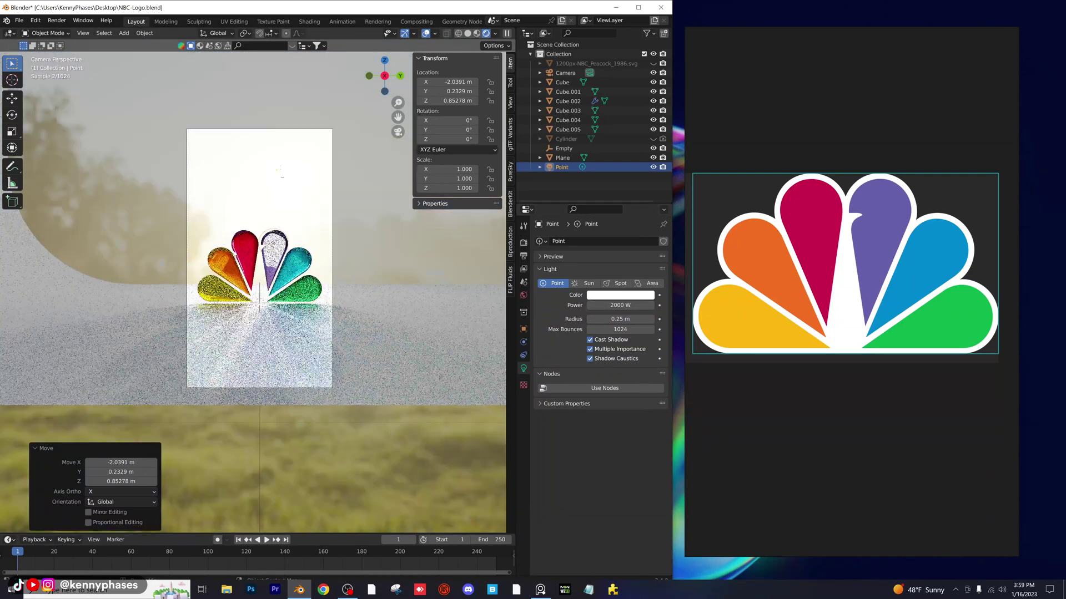
key(g)
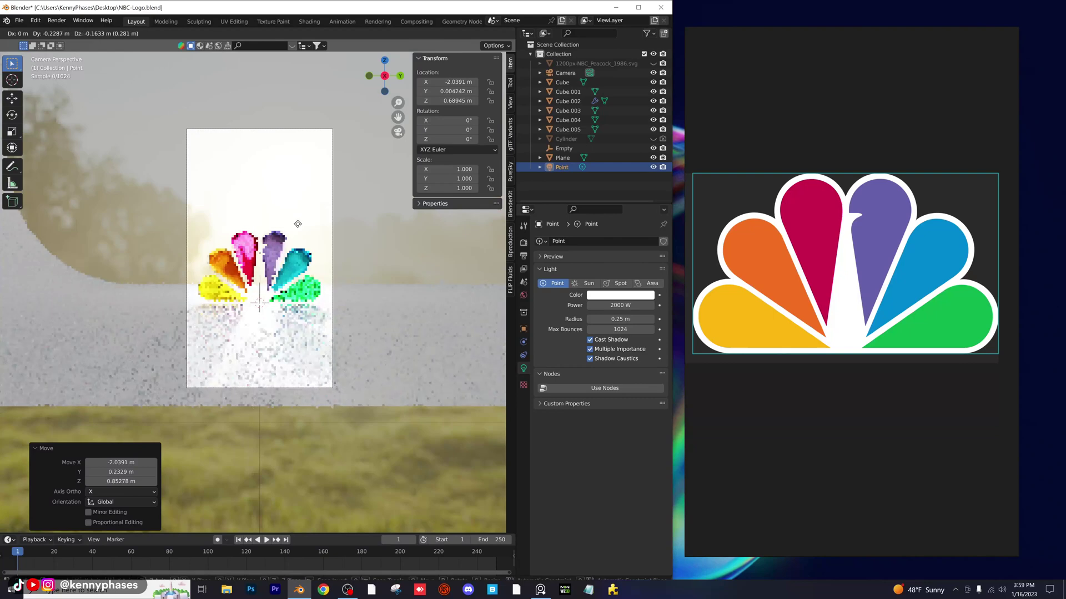
click(280, 290)
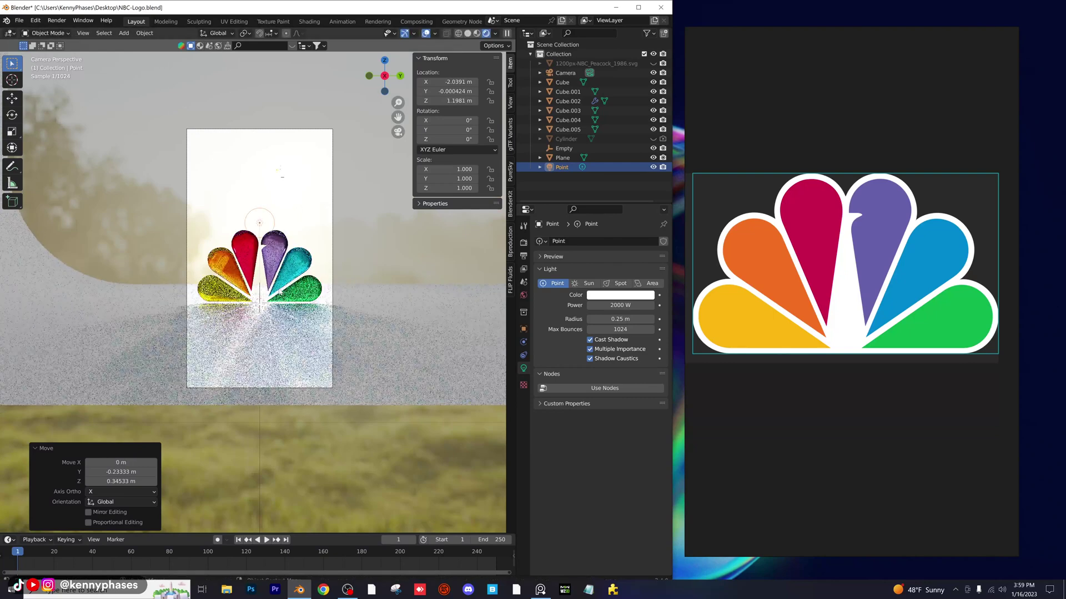
scroll(276, 318, up, 2)
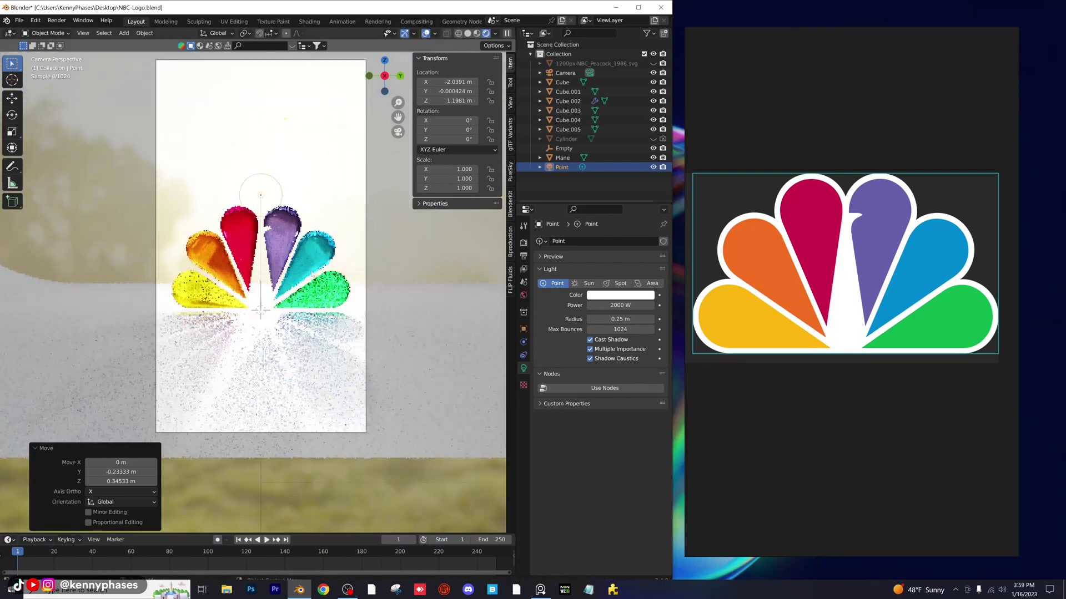
Set the point light's radius to 0.15 m and raise it above the logo to about Z 1.45 m
mouse_move(620, 319)
mouse_down()
mouse_move(644, 319)
mouse_move(610, 319)
mouse_up()
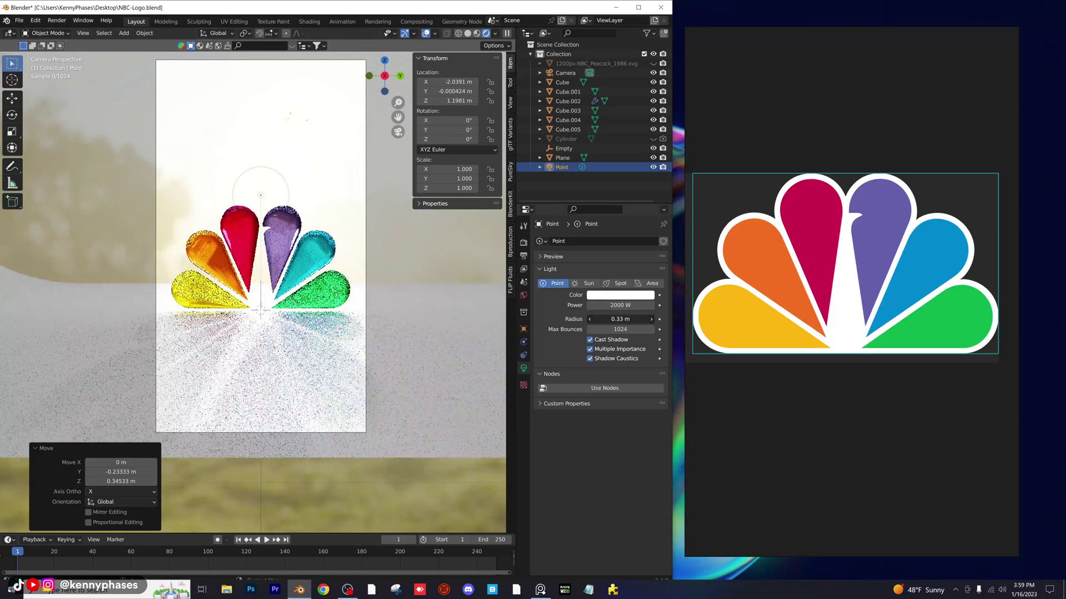
key(g)
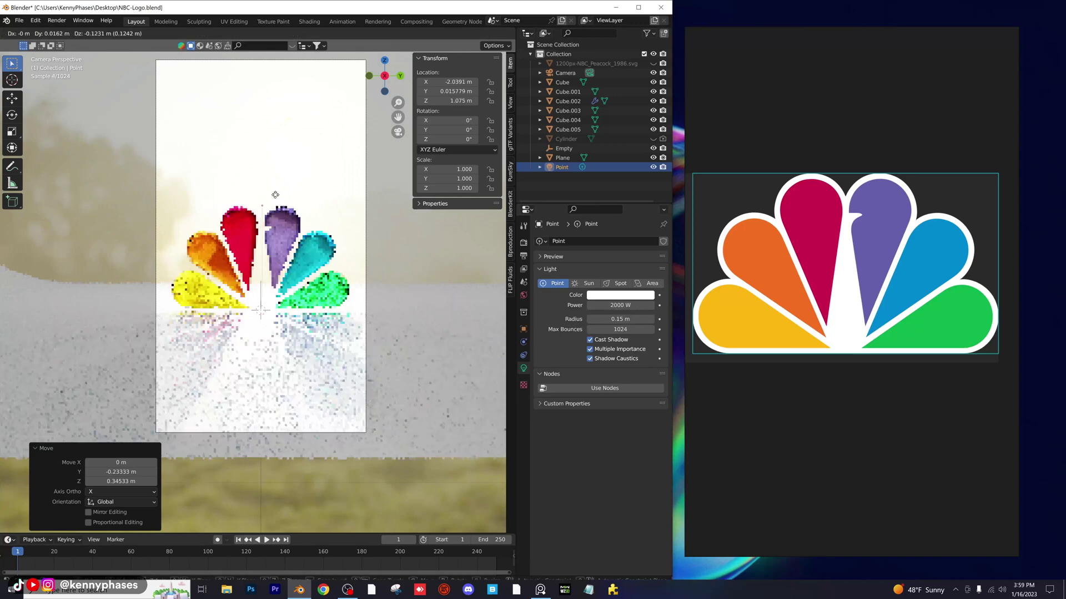
key(z)
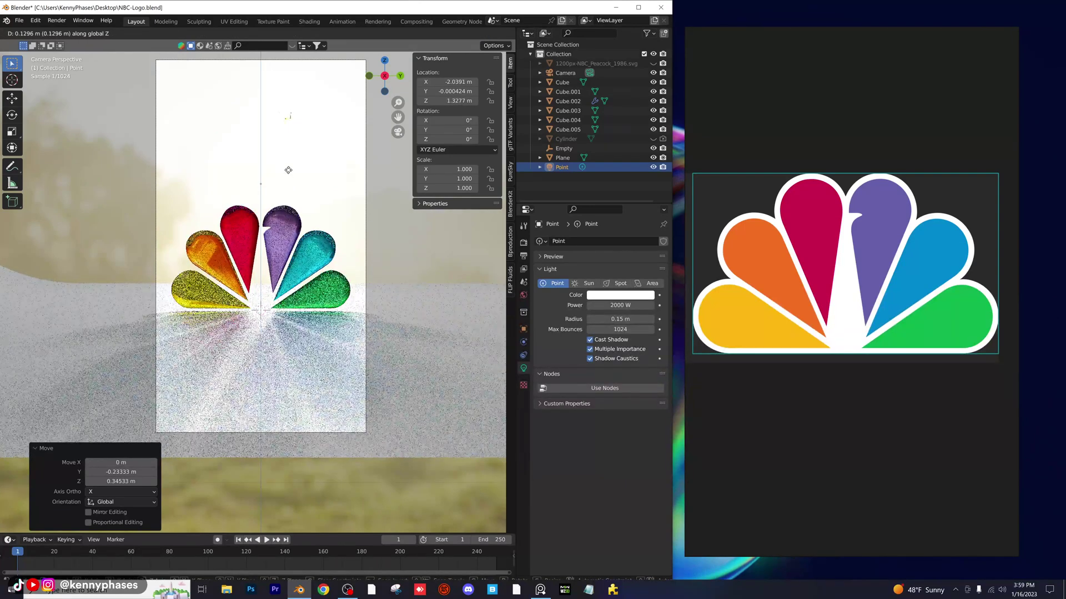
click(290, 160)
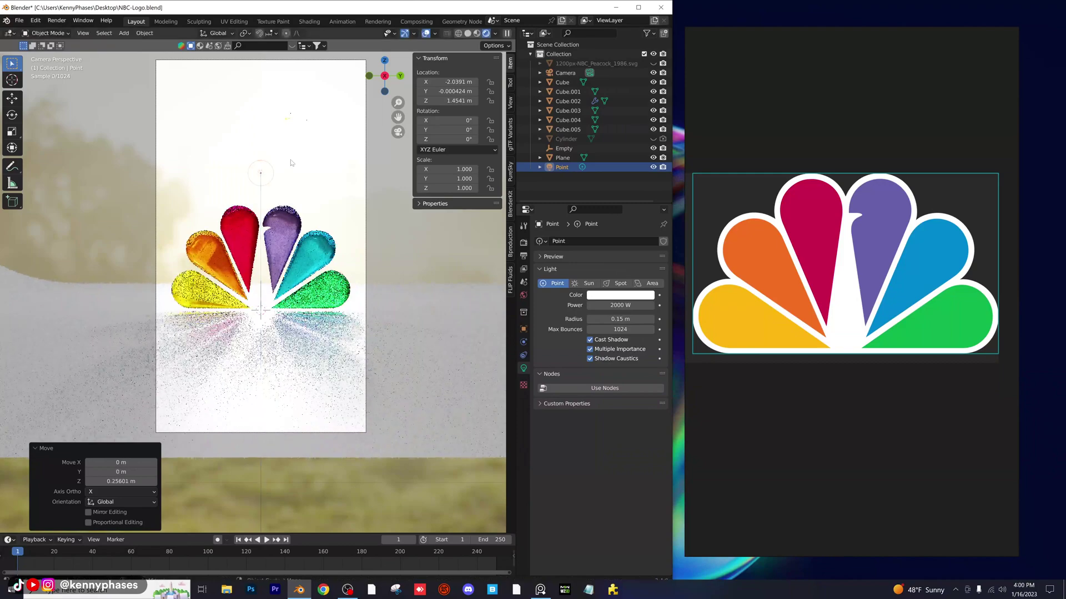
Try a black base color on the backdrop plane's material, return it to white, and set its roughness to about 0.561
click(404, 309)
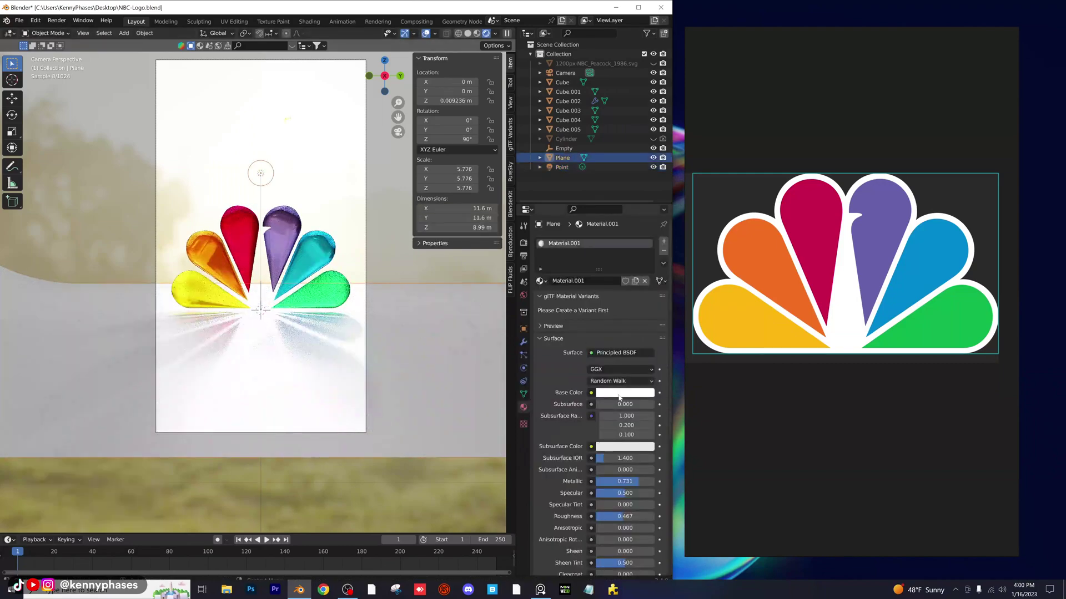
click(619, 396)
drag(646, 264, 647, 304)
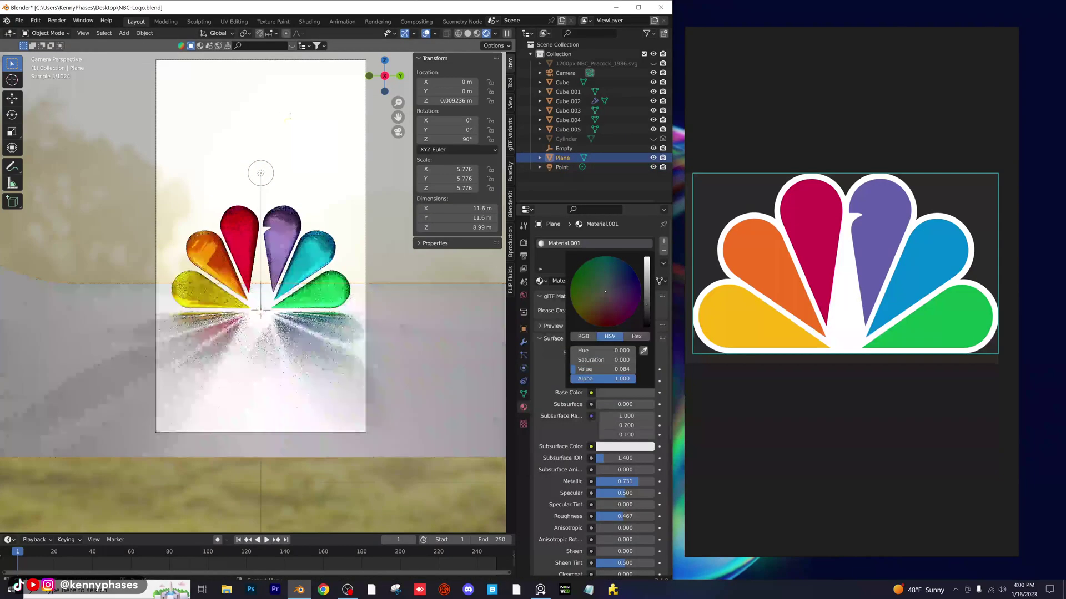
drag(576, 370, 571, 369)
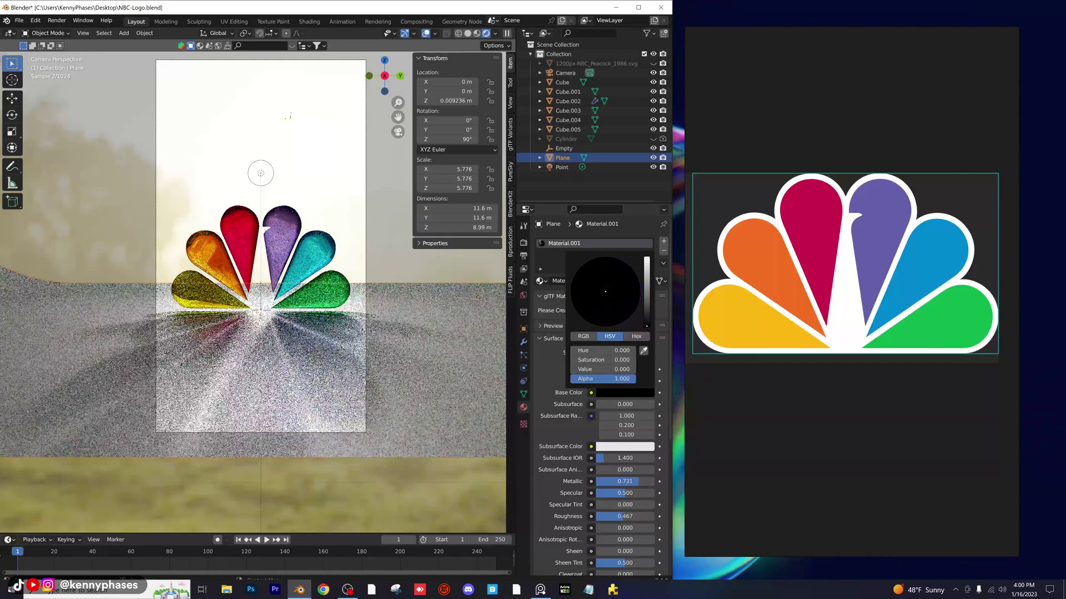
drag(646, 326, 646, 258)
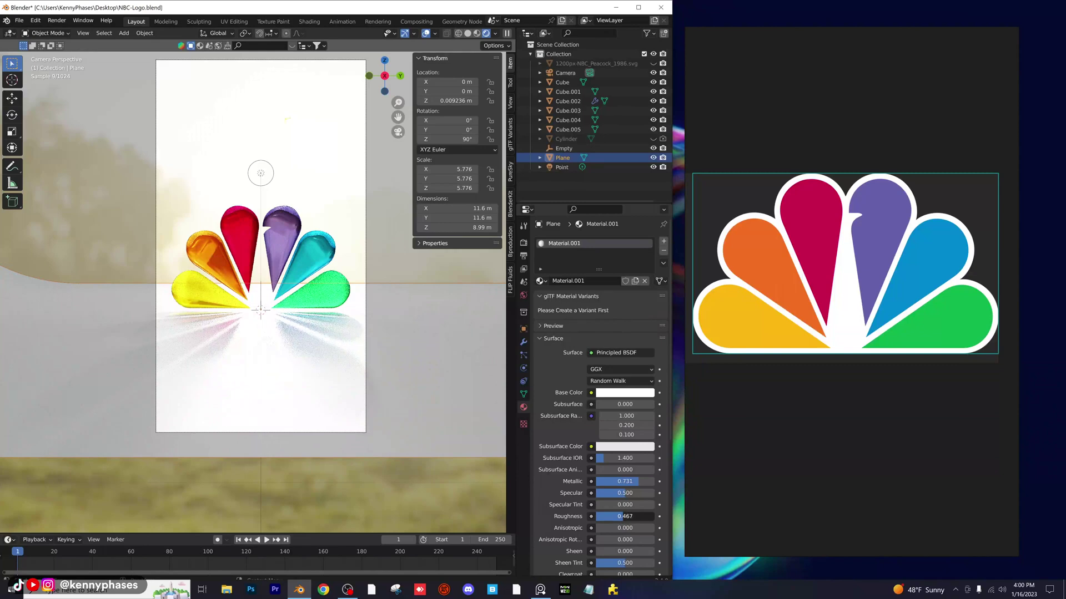
drag(622, 517, 614, 517)
Set the render color management exposure to 1 and the look to Medium Low Contrast
click(524, 245)
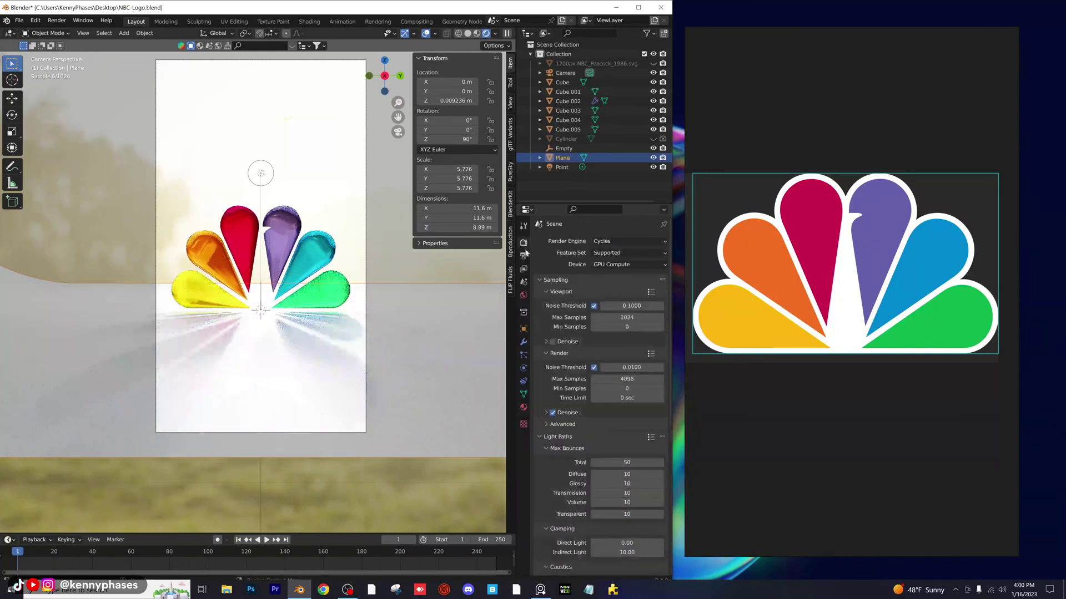
scroll(628, 499, down, 12)
click(627, 530)
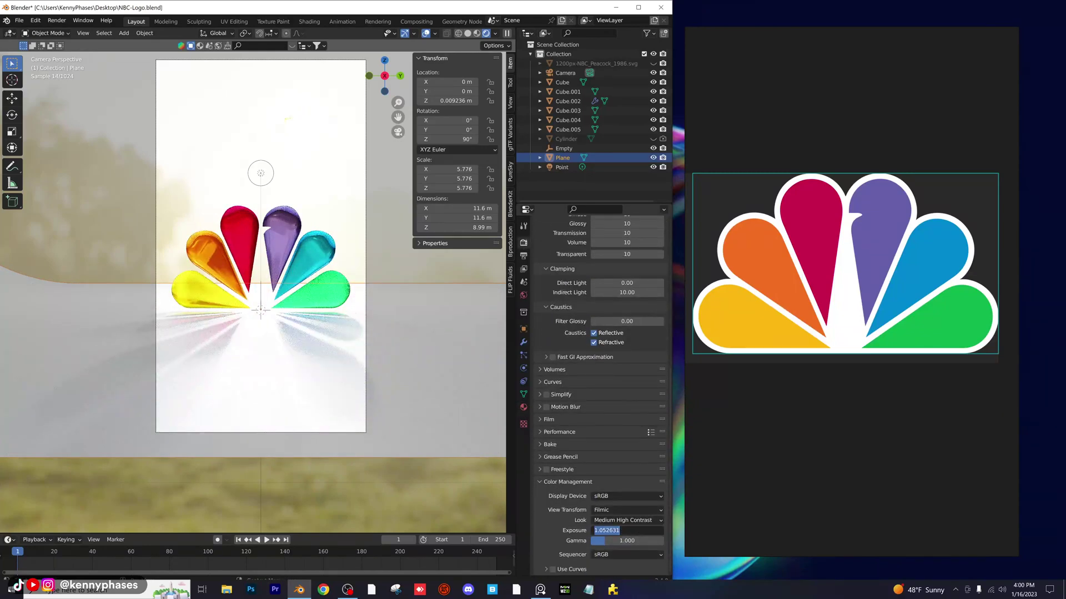
text(1)
key(Return)
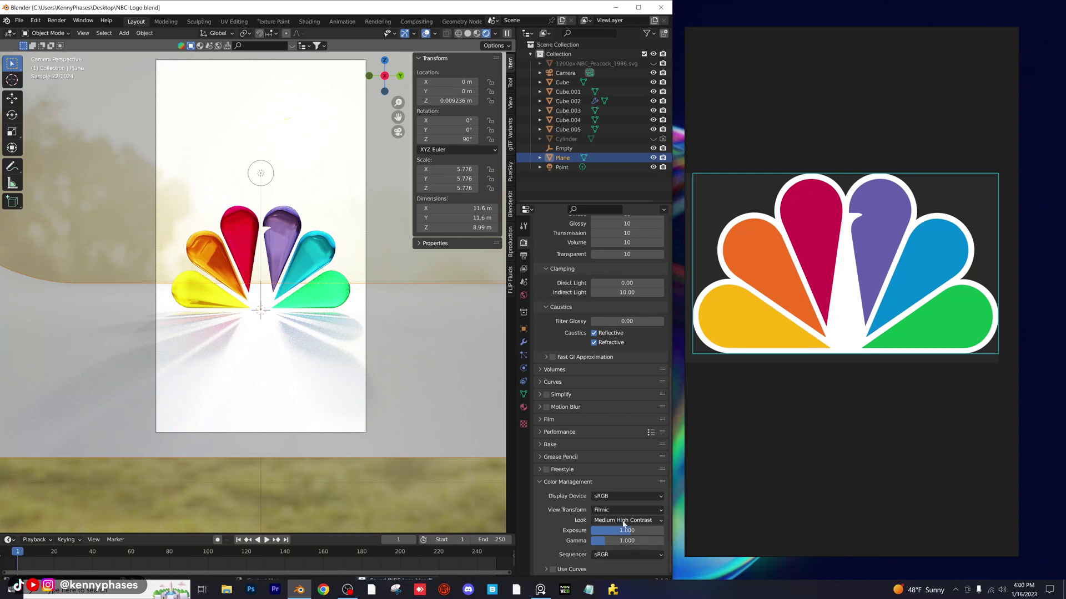
click(627, 520)
click(620, 466)
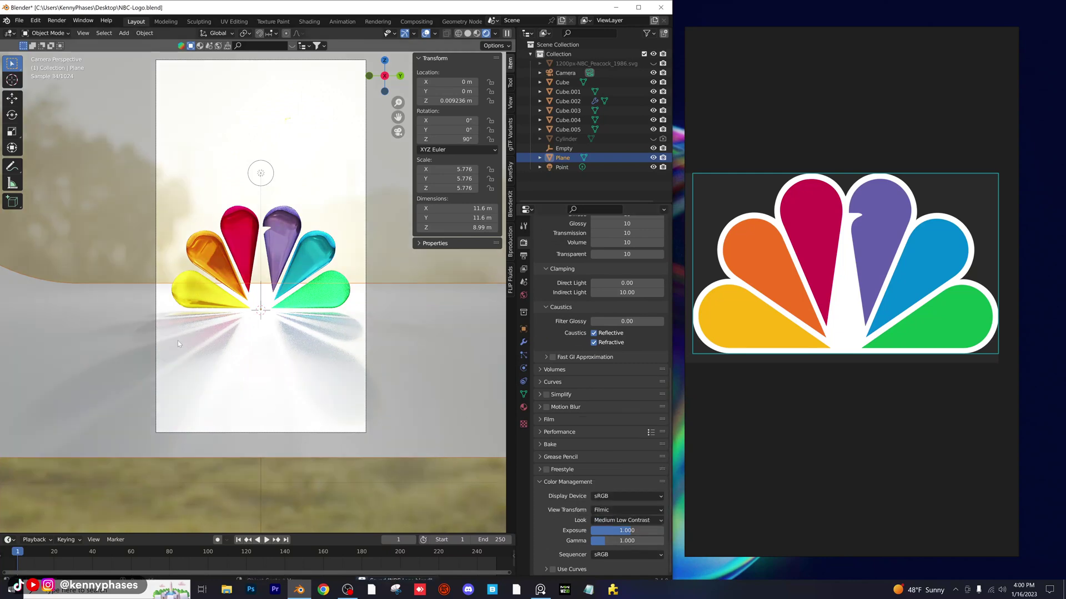
Try spaichingen_hill_4k.hdr and driving_school_4k.hdr as the world environment image and settle on the_sky_is_on_fire_4k.hdr
scroll(178, 342, up, 1)
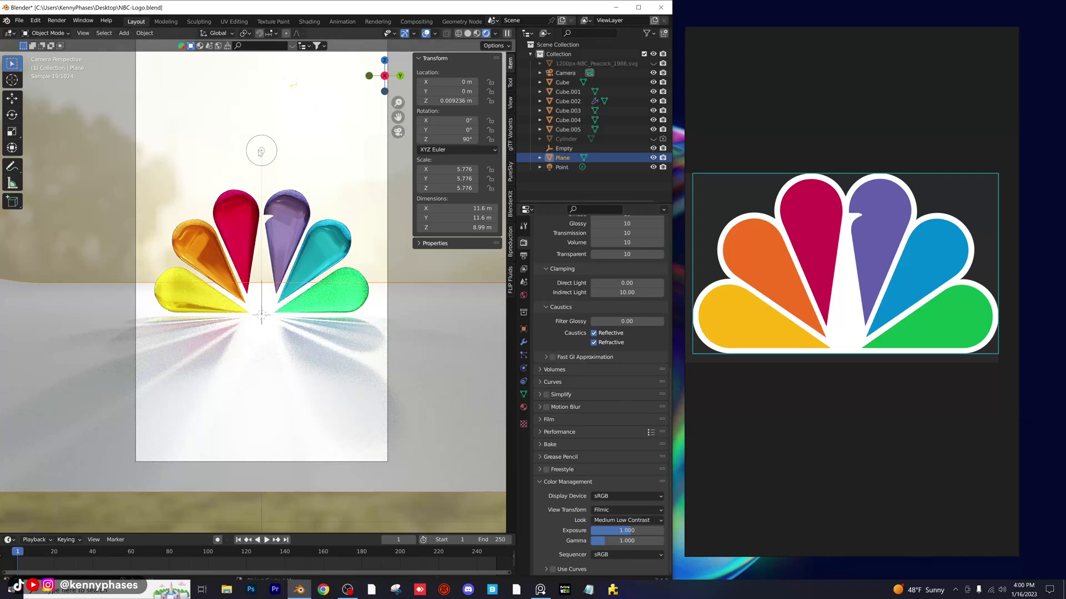
click(261, 151)
click(524, 294)
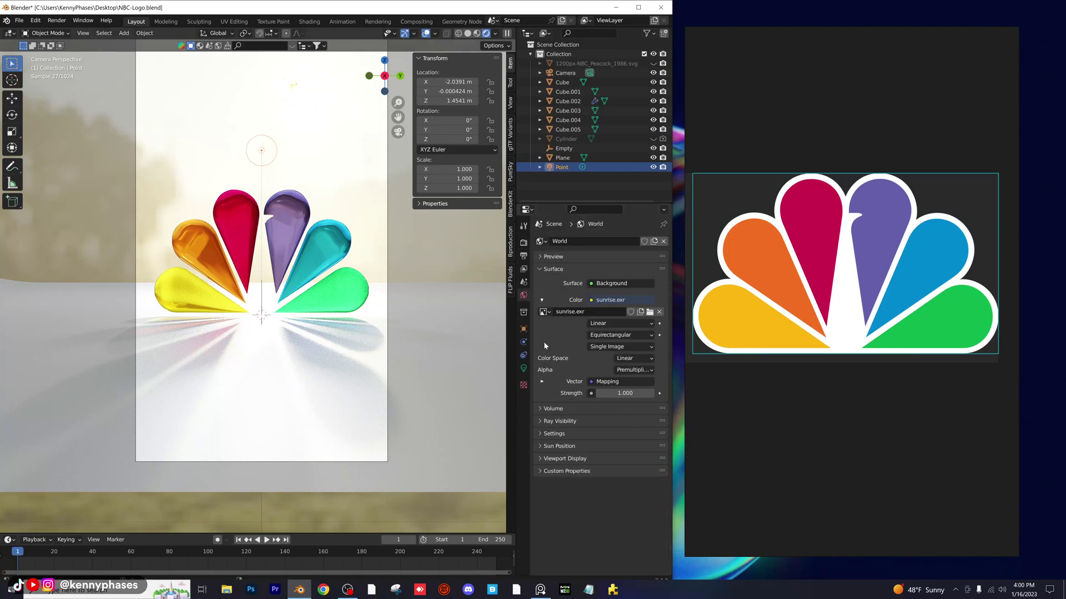
click(651, 313)
double_click(205, 334)
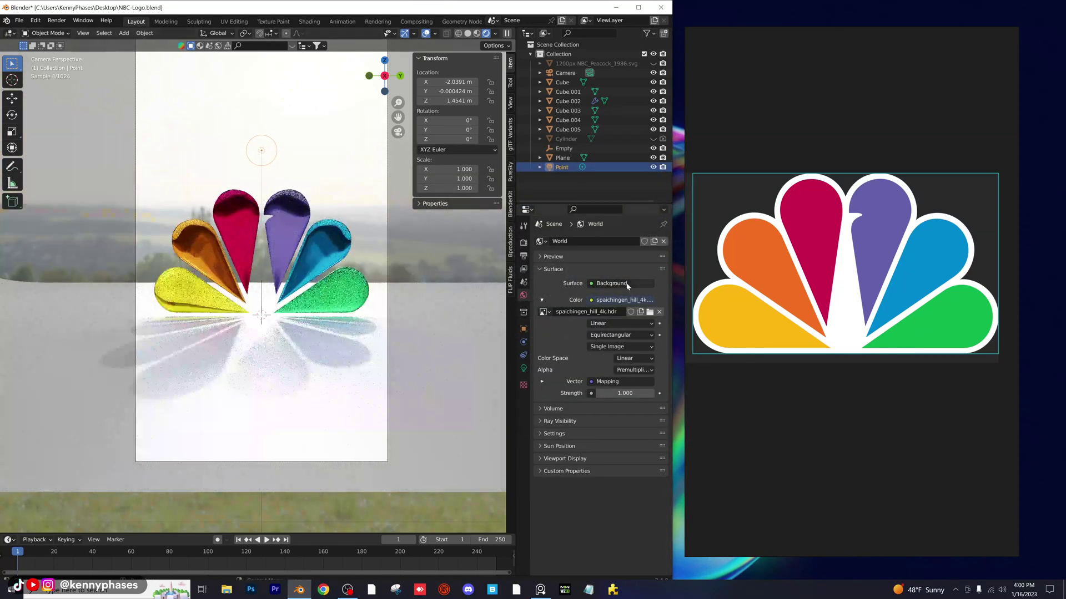
click(650, 312)
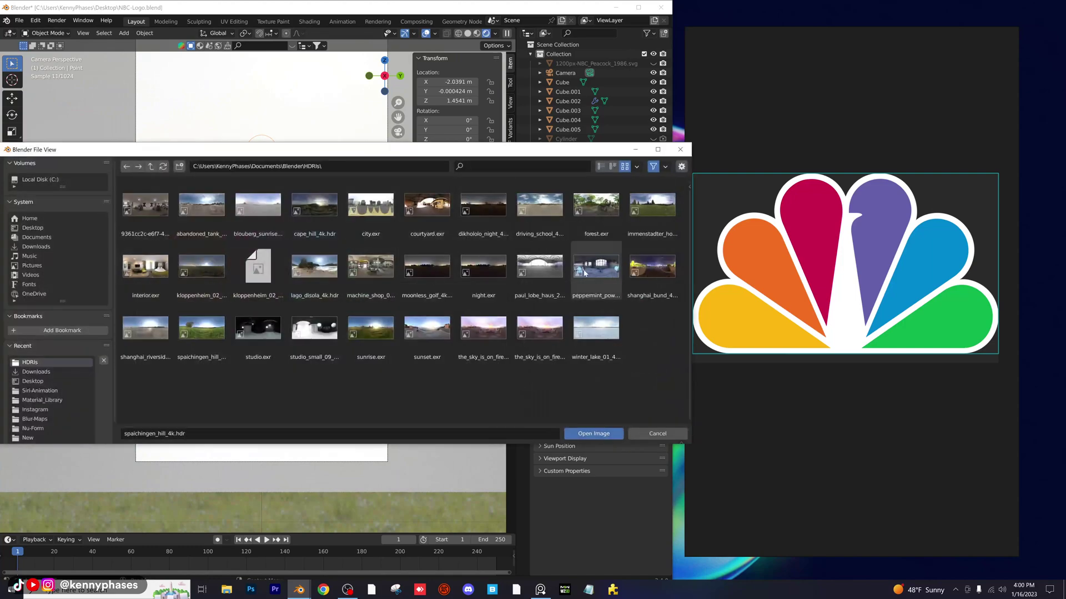
double_click(539, 206)
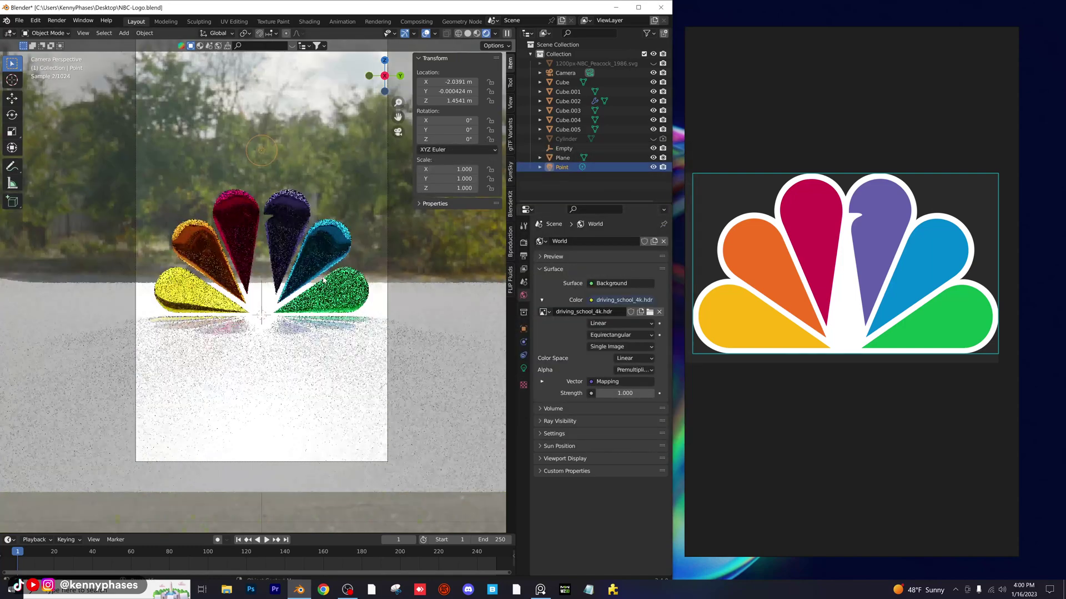
click(650, 312)
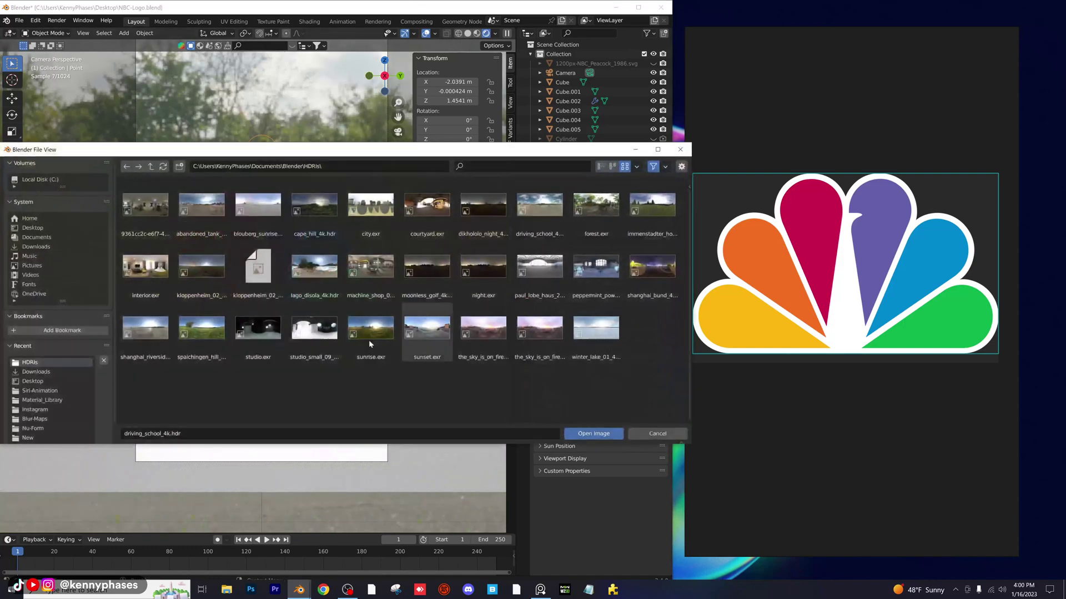
double_click(482, 325)
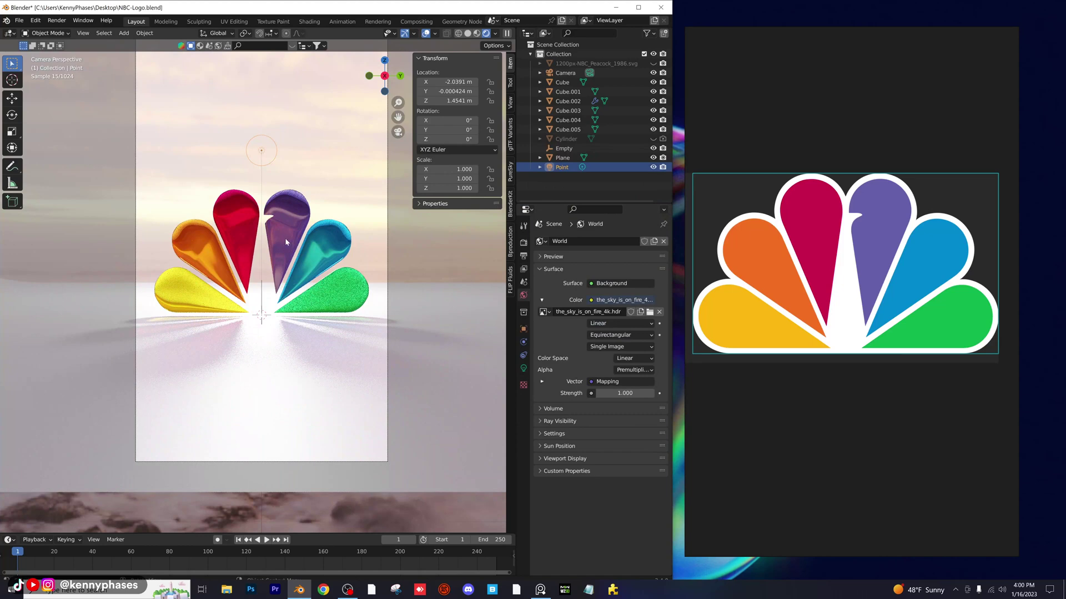
Enable the camera's depth of field focused on the purple feather with an F-Stop of 0.2, and save the file
click(565, 73)
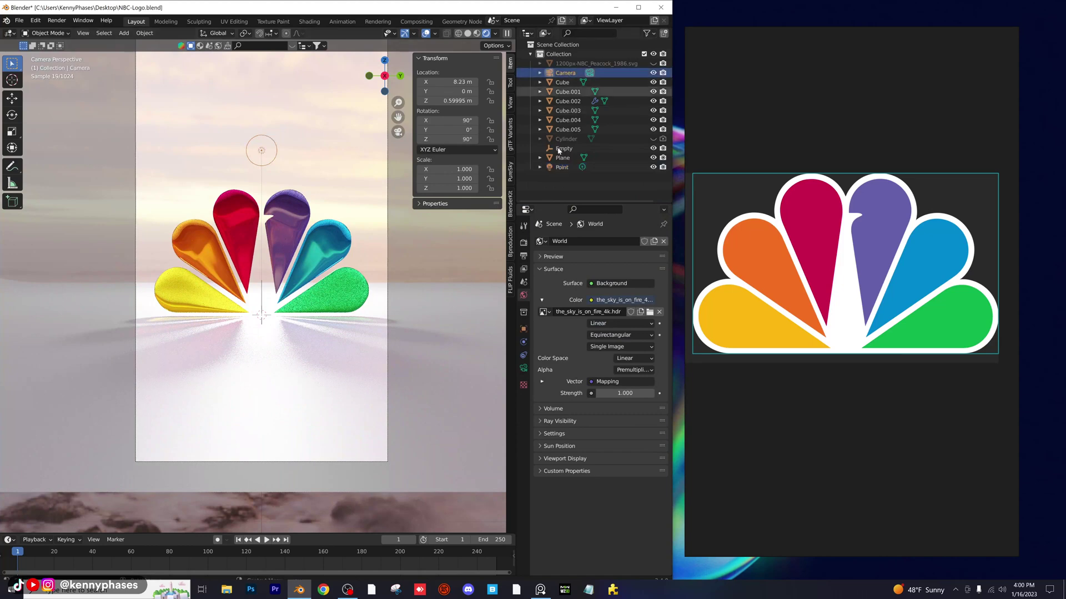
click(524, 368)
click(546, 410)
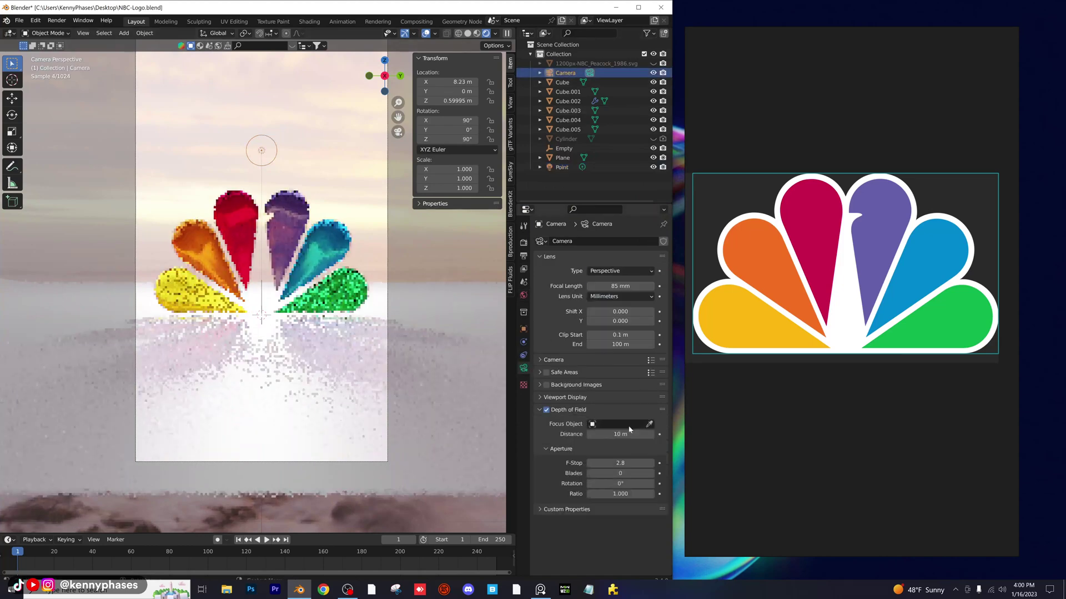
click(649, 424)
click(280, 214)
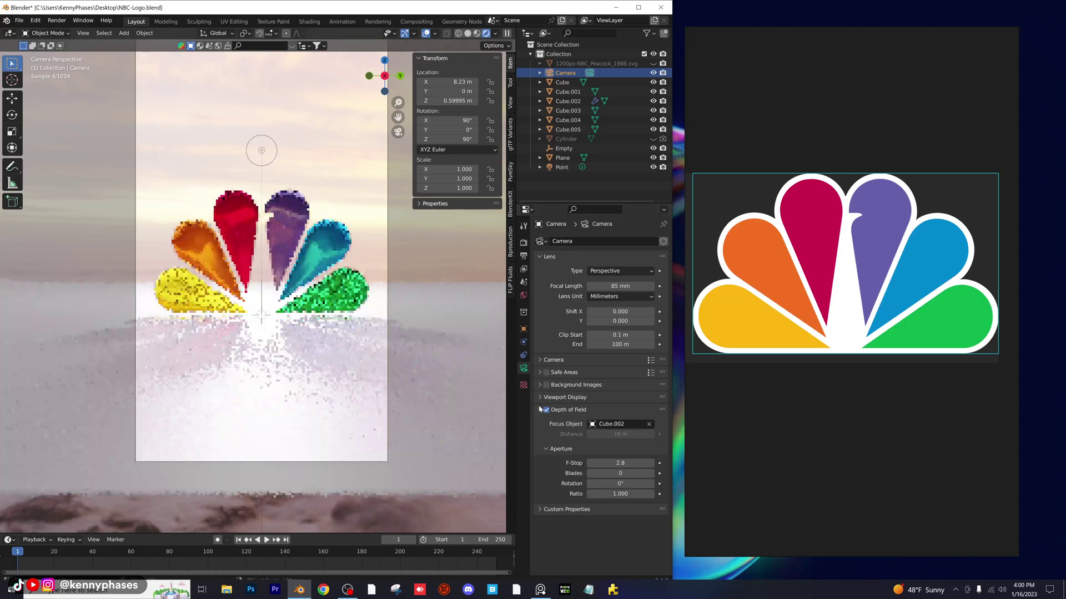
click(630, 463)
text(.2)
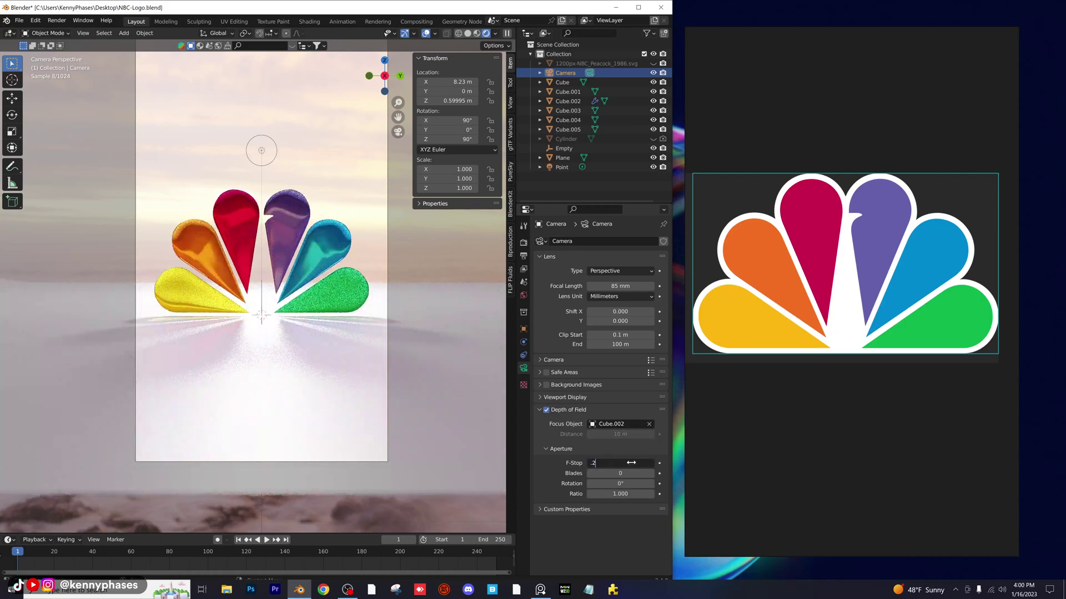
text(.2)
key(Return)
key(ctrl+s)
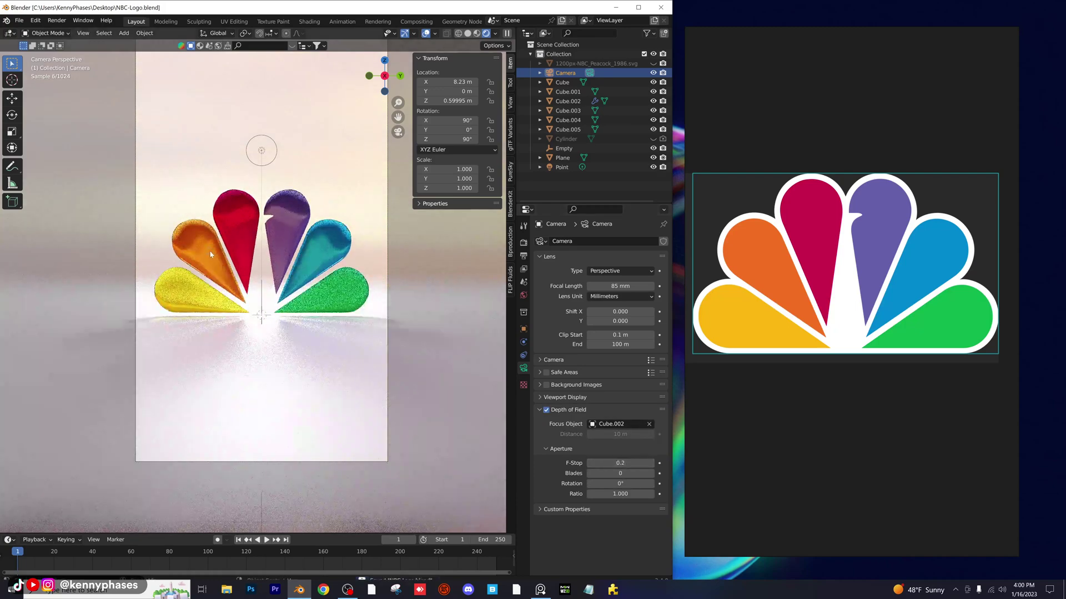
Lower the point light along the Z axis to about 1.29 m
click(262, 150)
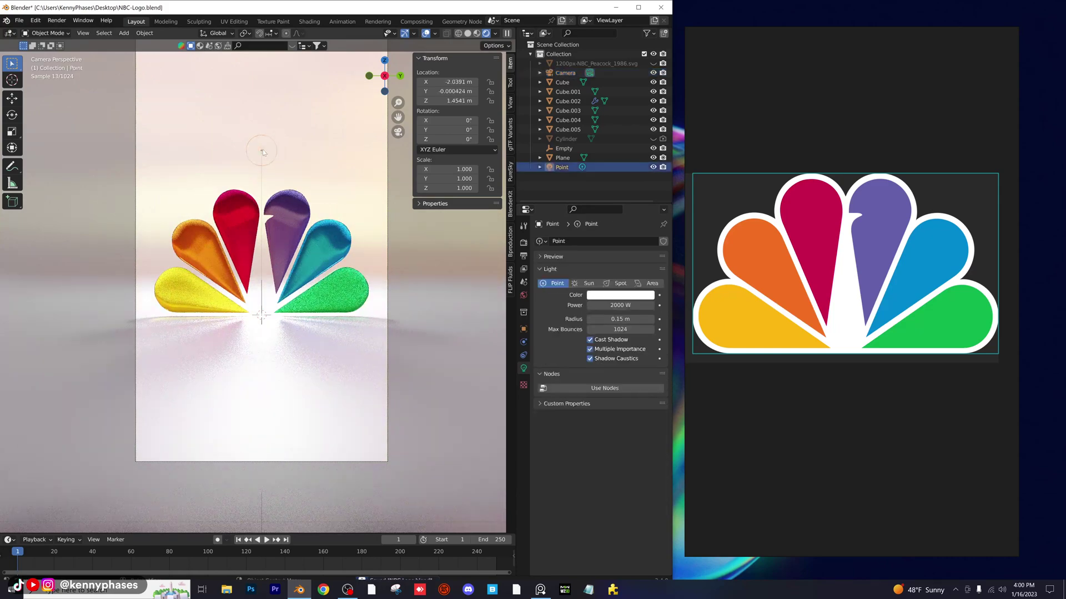
key(g)
key(z)
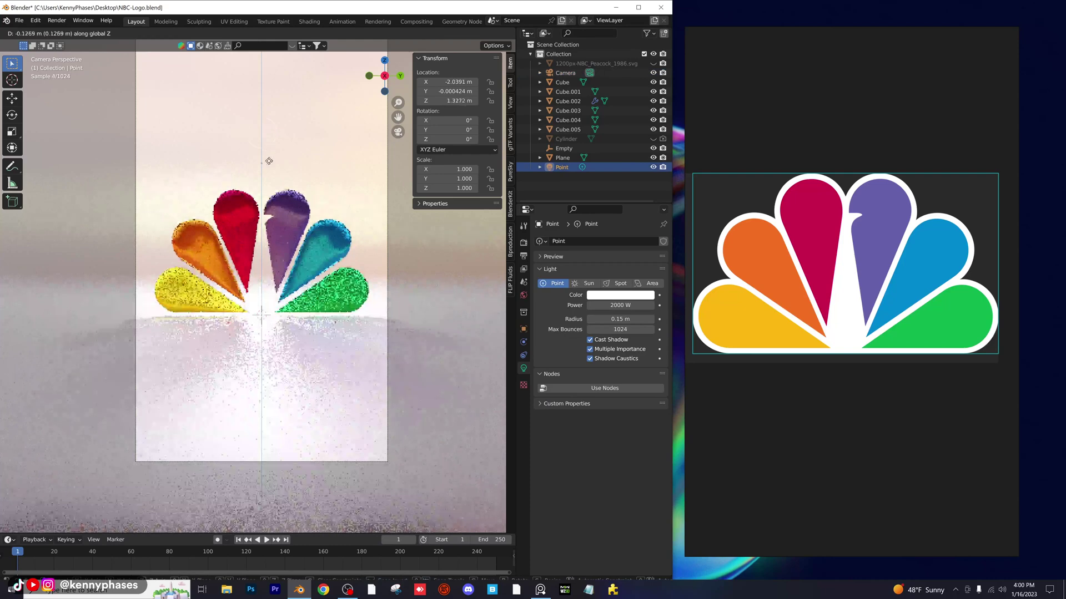
click(269, 162)
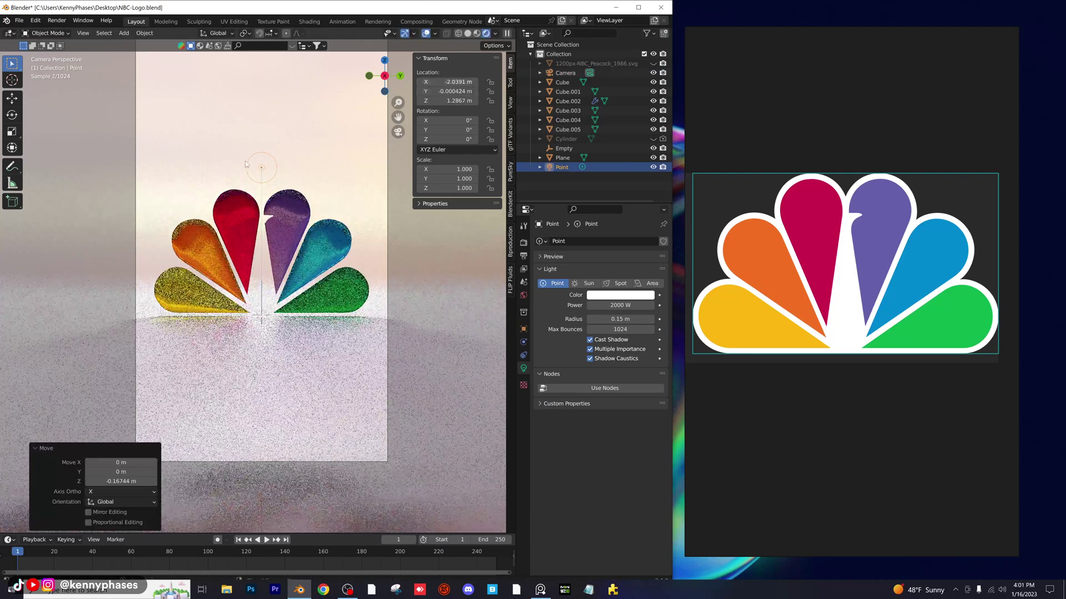
Move the point light far behind the logo to about X -7.16 m, Z 1.42 m, and enlarge its radius to 0.86 m
middle_drag(254, 162, 206, 190)
drag(448, 82, 163, 81)
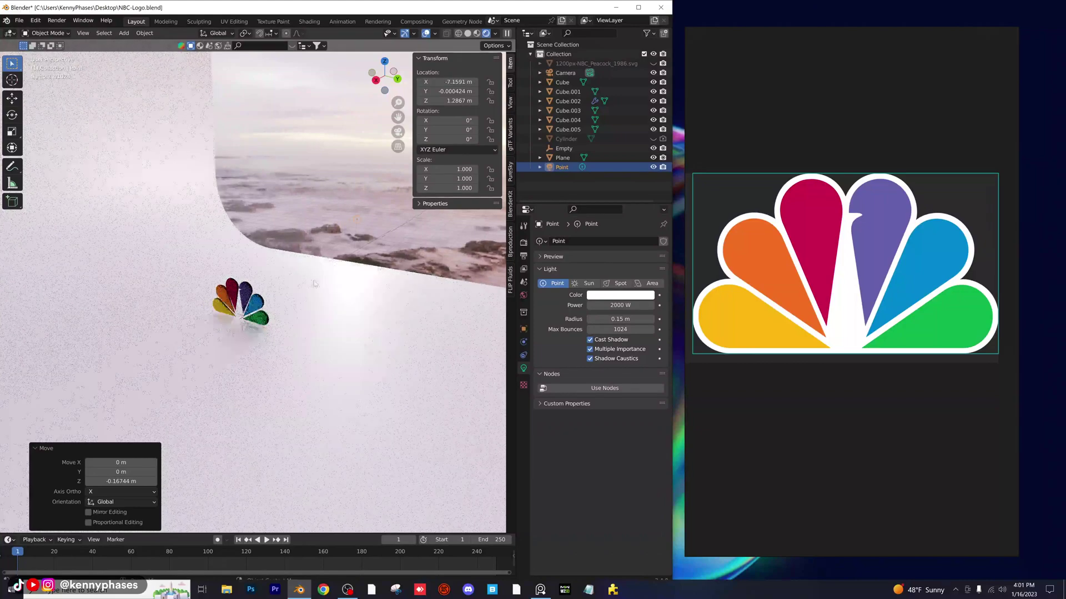
key(KP_0)
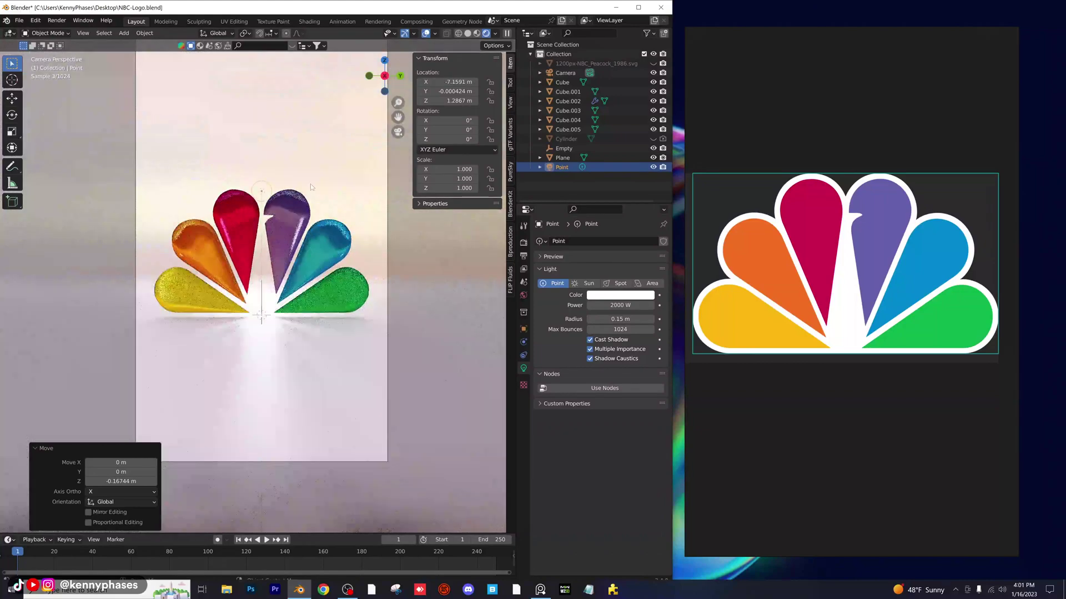
key(g)
key(z)
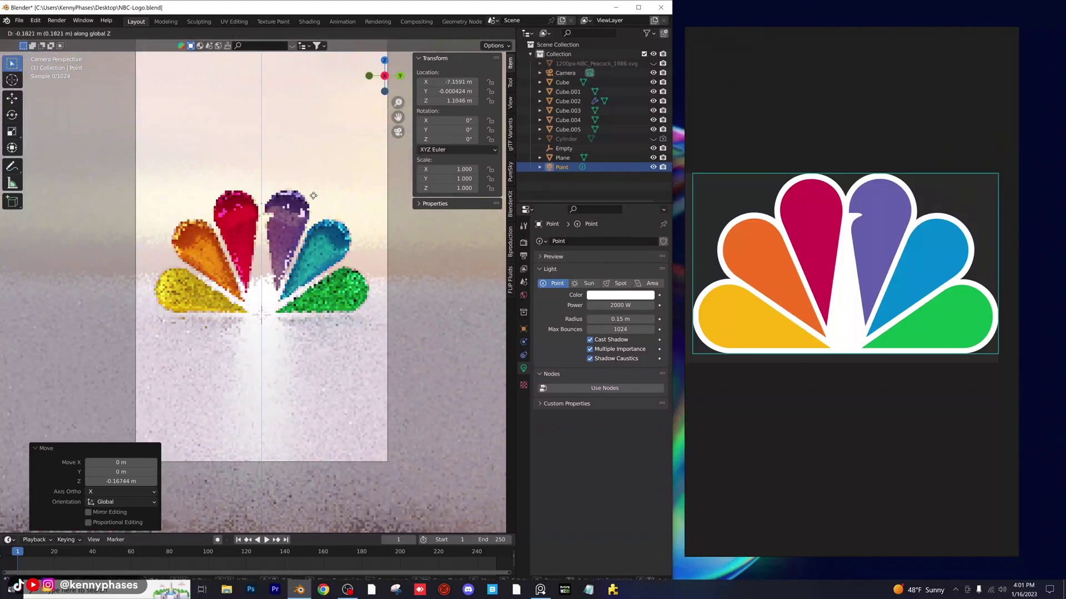
click(314, 180)
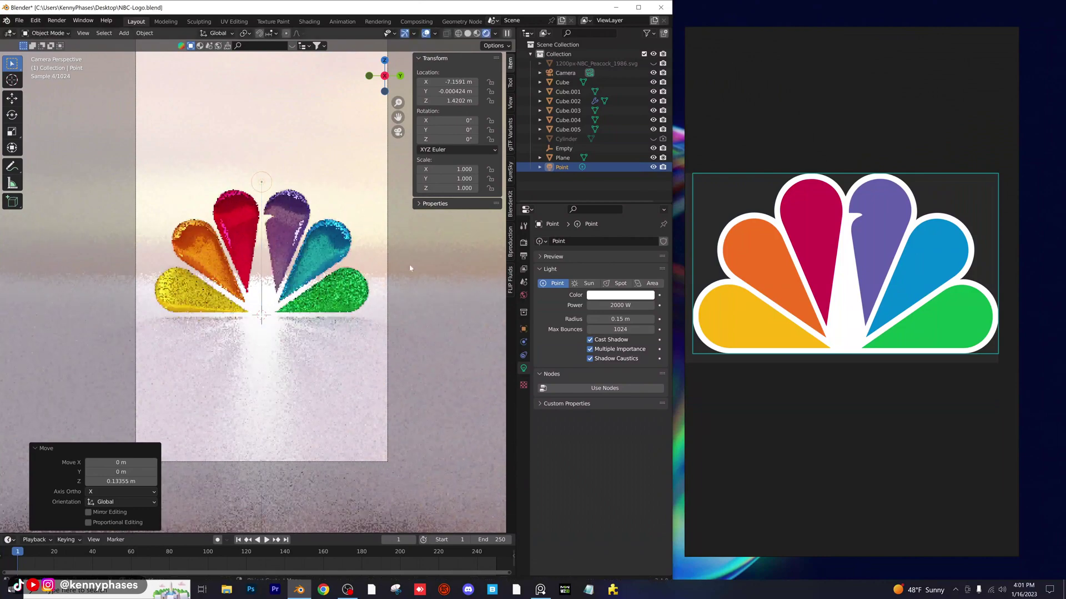
drag(620, 320, 667, 319)
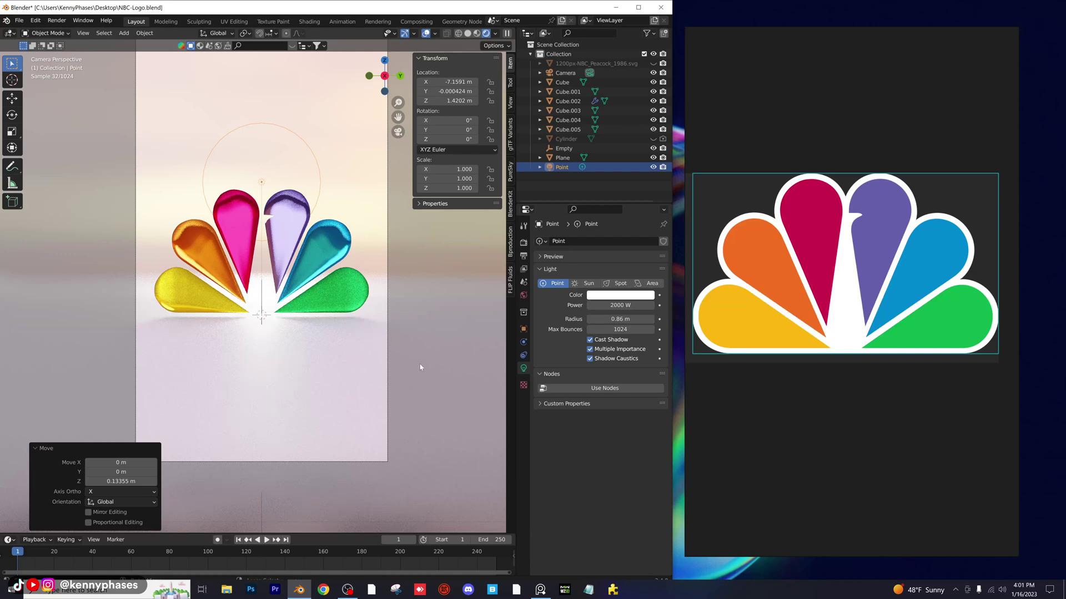
Set the roughness of the backdrop plane's material to about 0.212 and save the file
click(414, 317)
click(524, 407)
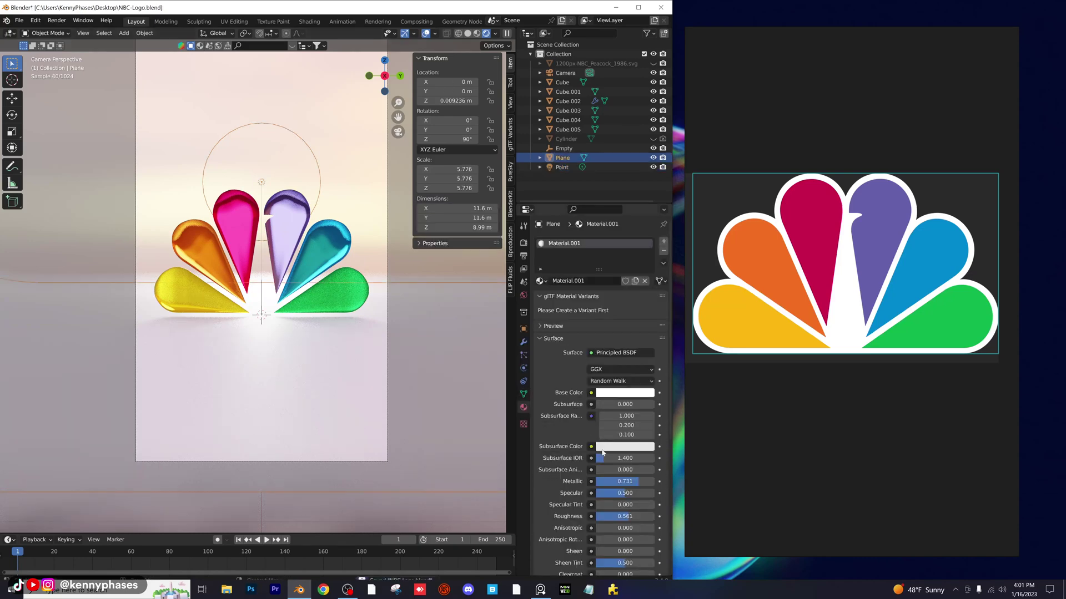
drag(626, 517, 608, 518)
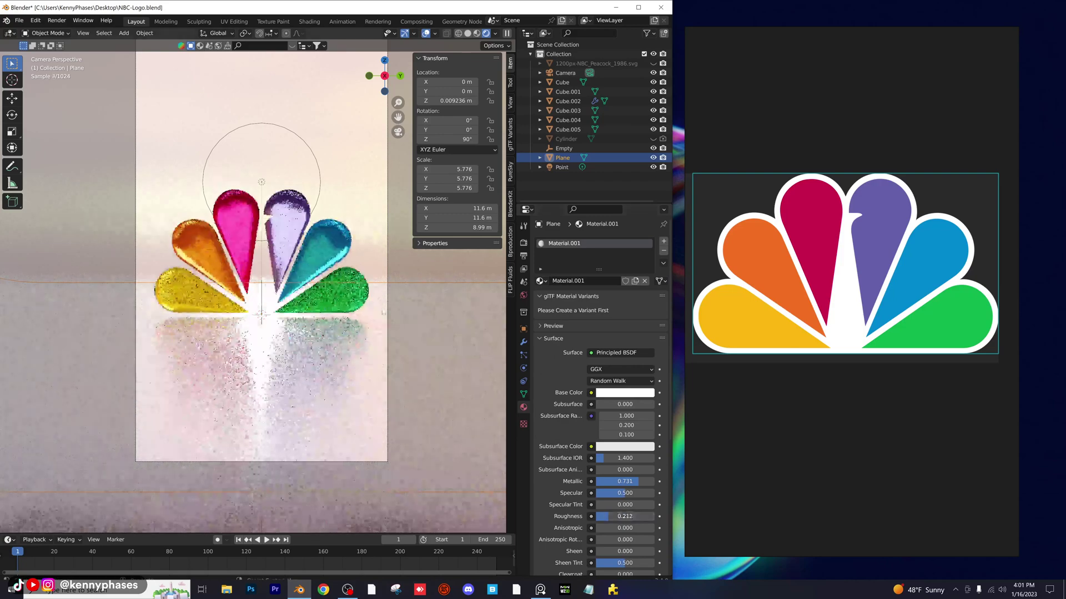
key(ctrl+s)
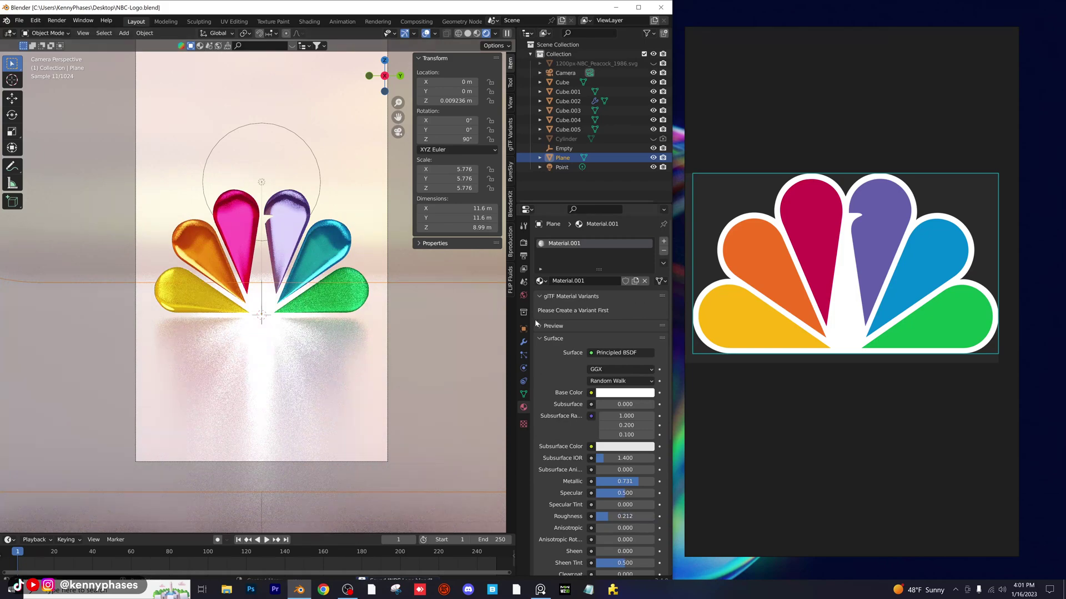
Try sunrise.exr and cape_hill_4k.hdr as the world background's environment image
click(523, 295)
click(651, 314)
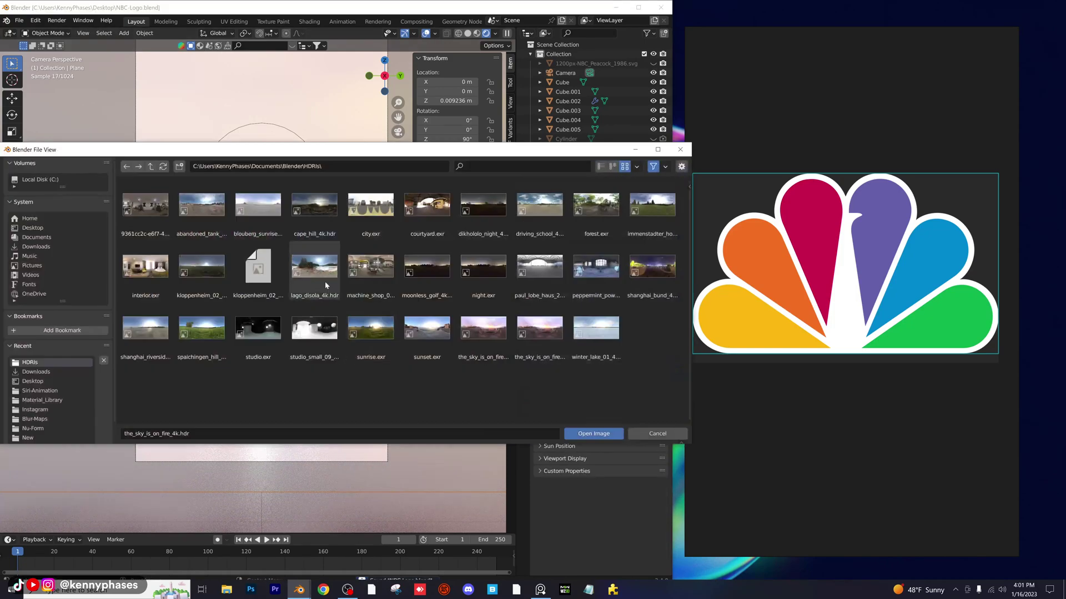
double_click(370, 341)
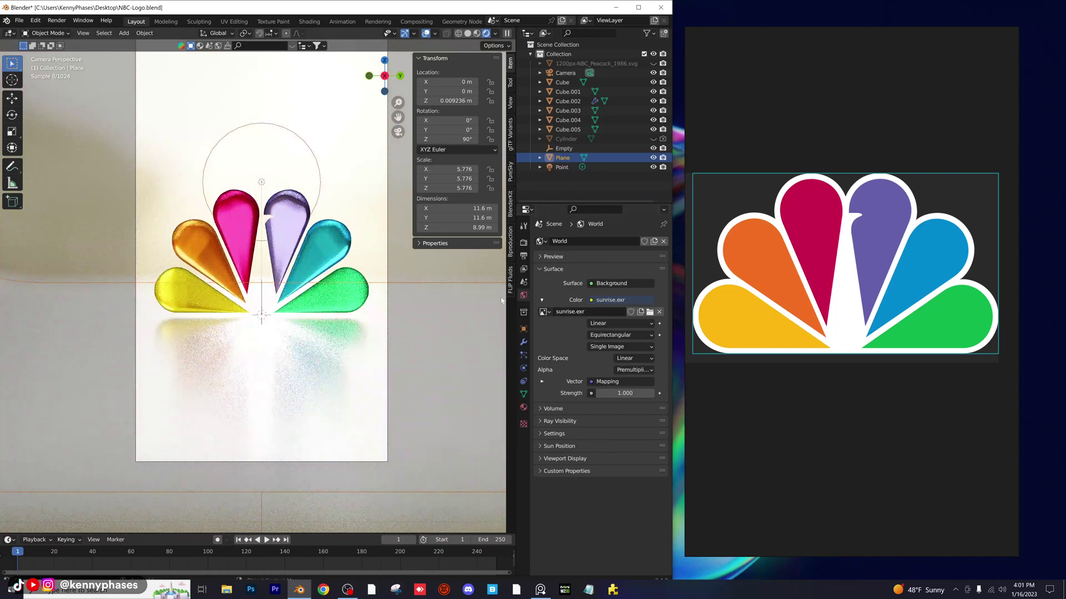
click(649, 313)
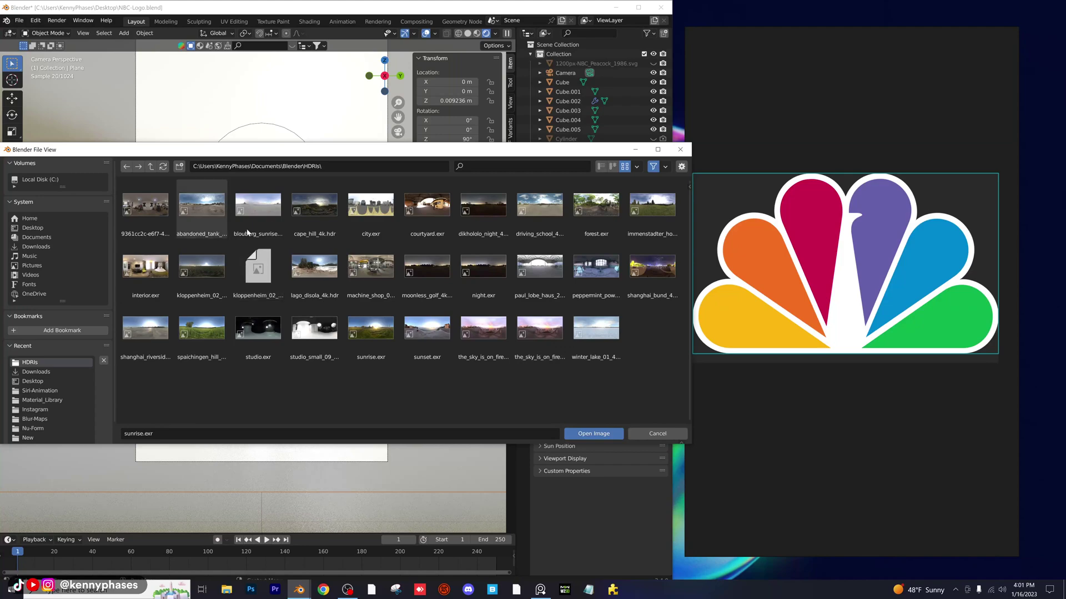
double_click(314, 207)
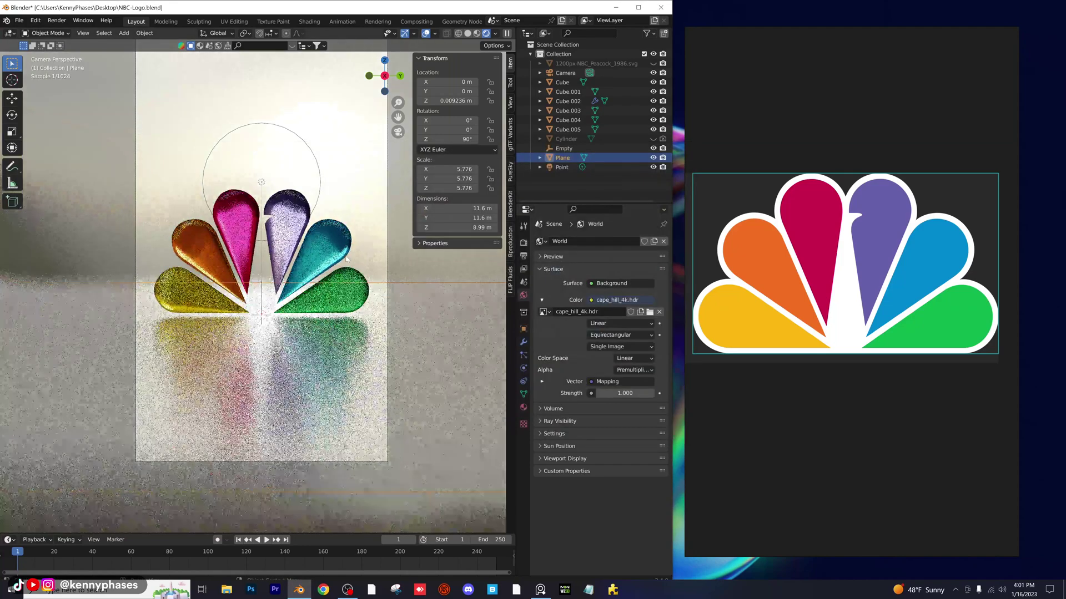
Compare sunrise.exr and the_sky_is_on_fire_8k.hdr as the world's environment image, and reload the_sky_is_on_fire_4k.hdr
click(649, 312)
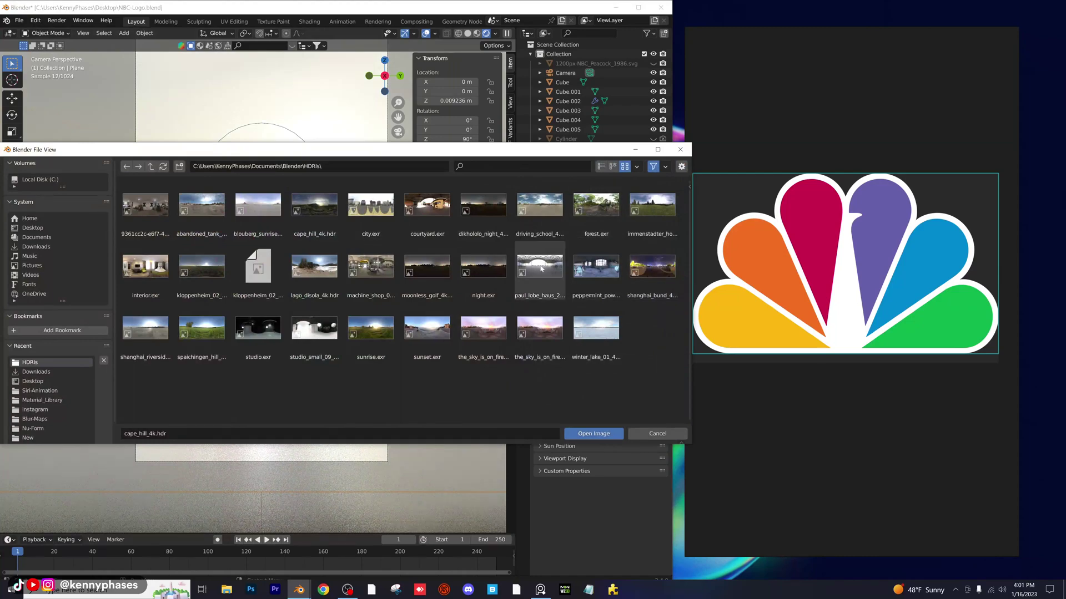
double_click(383, 330)
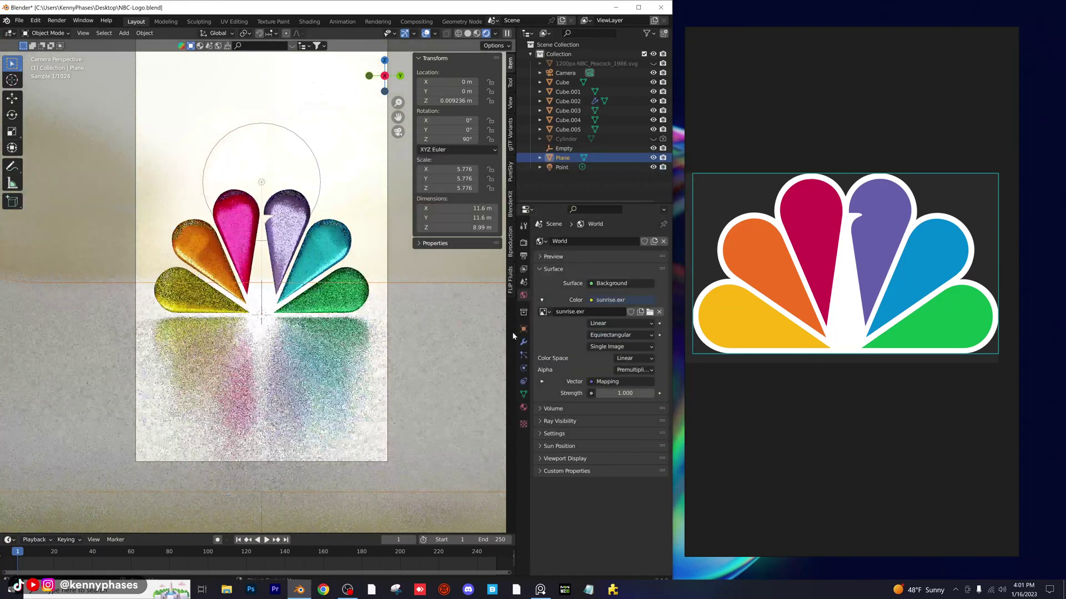
click(649, 312)
double_click(535, 330)
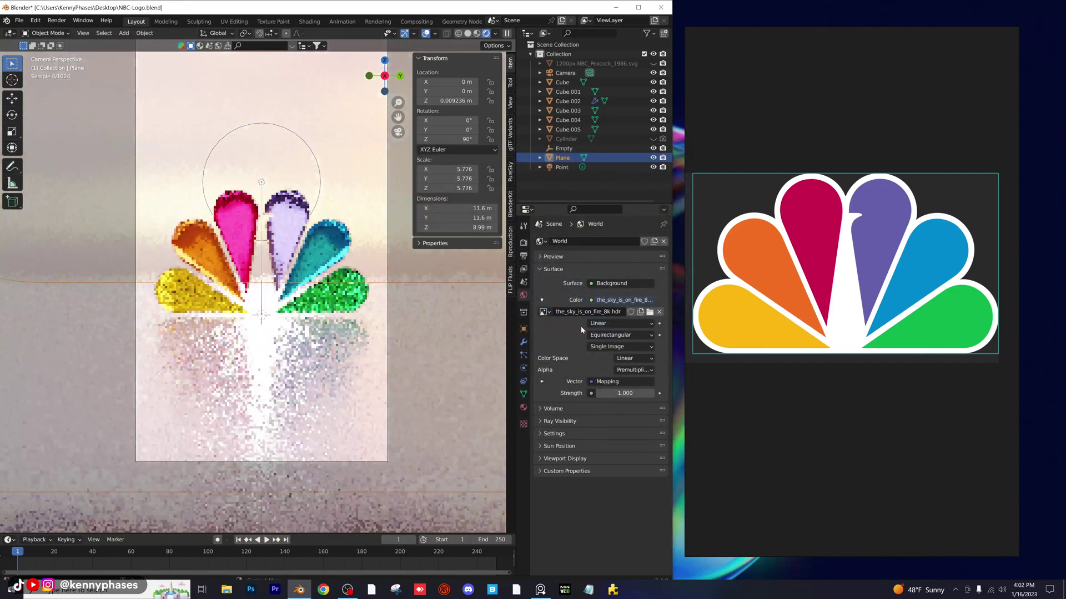
click(649, 312)
double_click(477, 330)
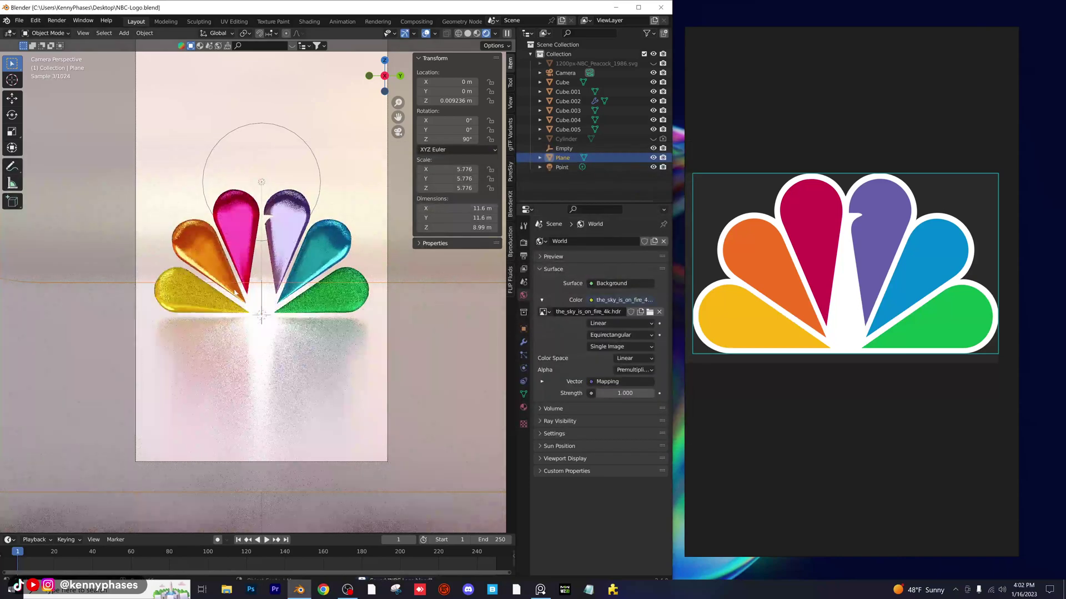
Rotate the world HDRI by setting the Mapping node's Z rotation to -243°
scroll(310, 301, down, 4)
scroll(277, 287, down, 3)
mouse_move(310, 300)
middle_down()
mouse_move(277, 288)
mouse_move(300, 284)
middle_up()
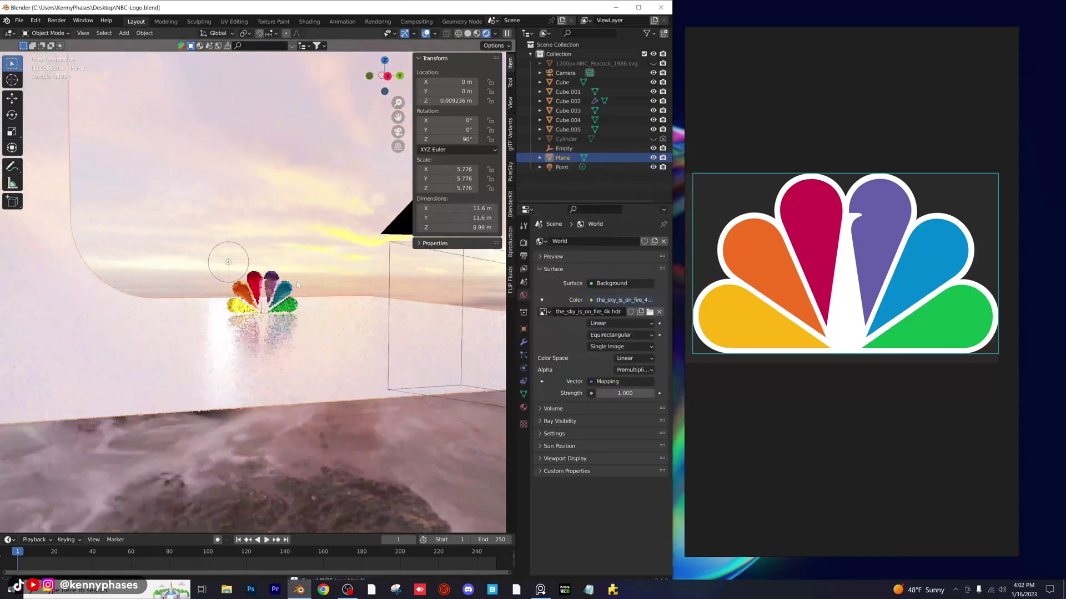
key(KP_0)
scroll(290, 281, up, 3)
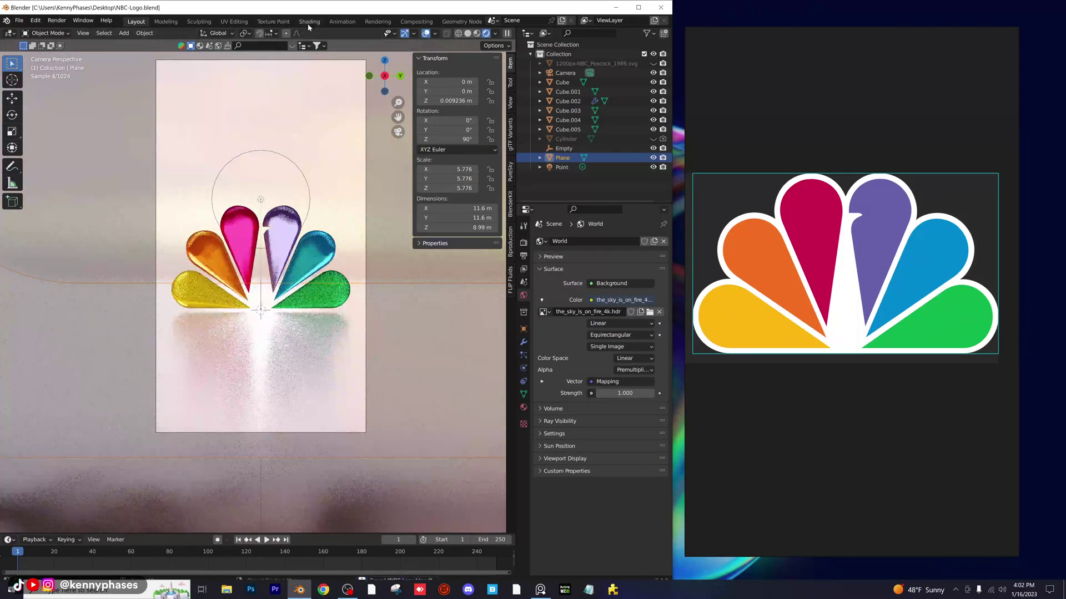
click(309, 22)
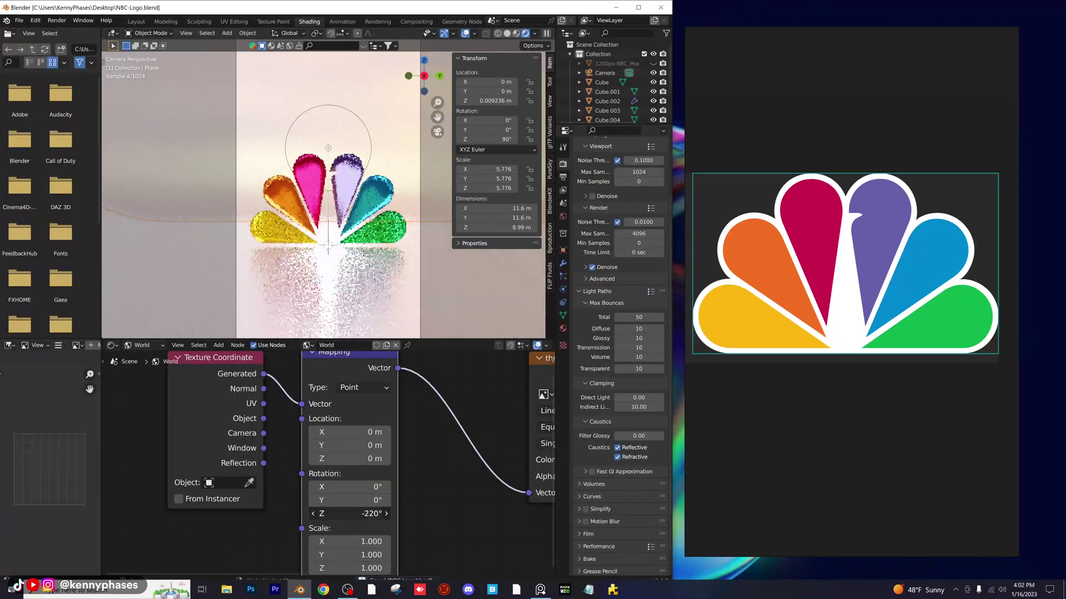
mouse_move(350, 513)
mouse_down()
mouse_move(368, 514)
mouse_move(321, 513)
mouse_move(338, 513)
mouse_up()
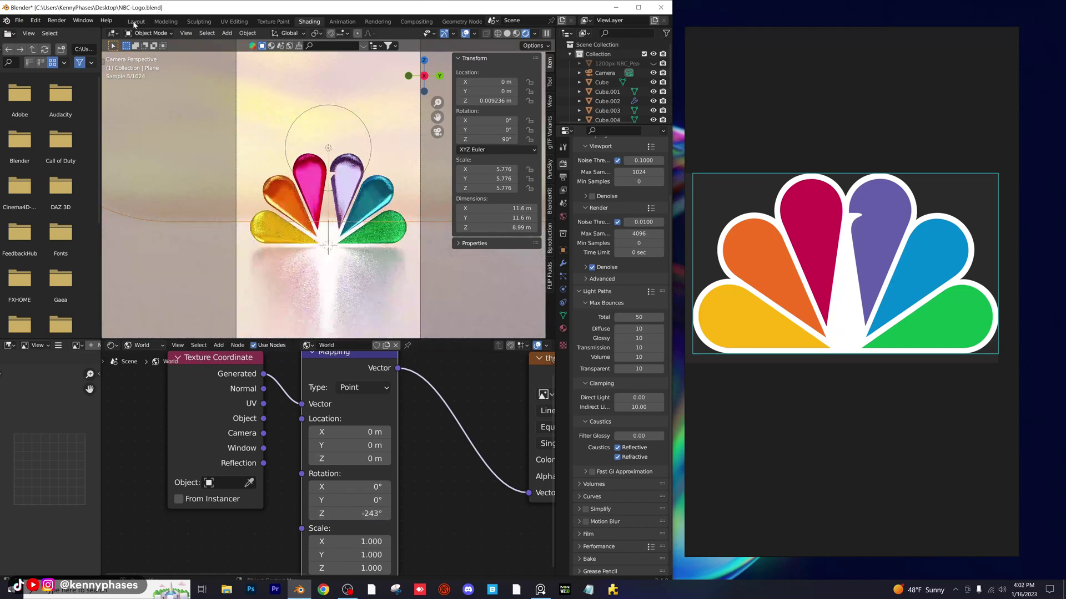
click(136, 21)
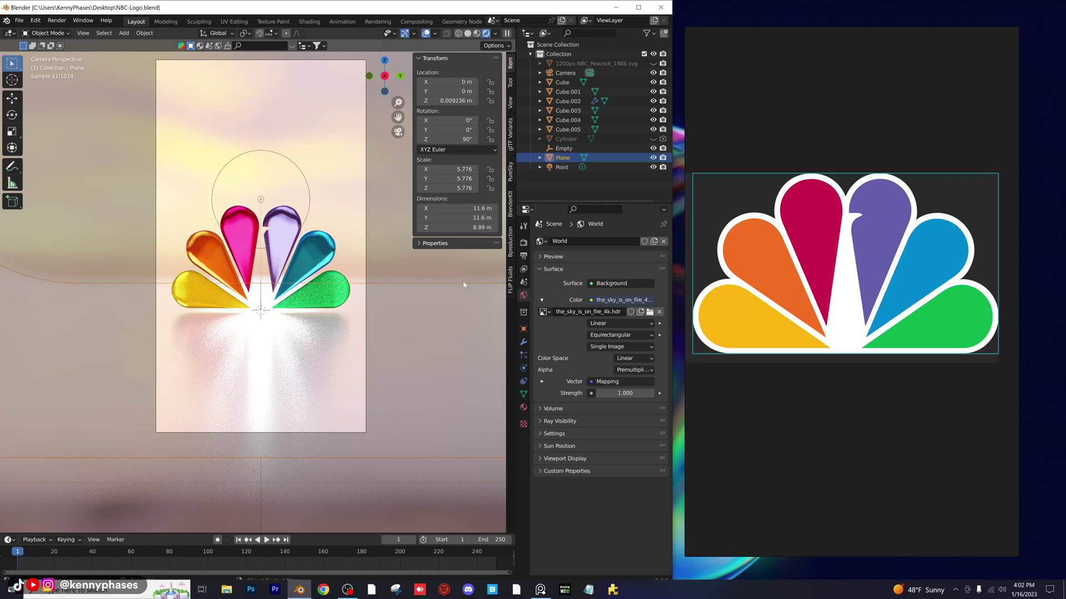
Set the Cycles render's max samples to 2000 and its denoiser to OptiX, and save the file
click(523, 243)
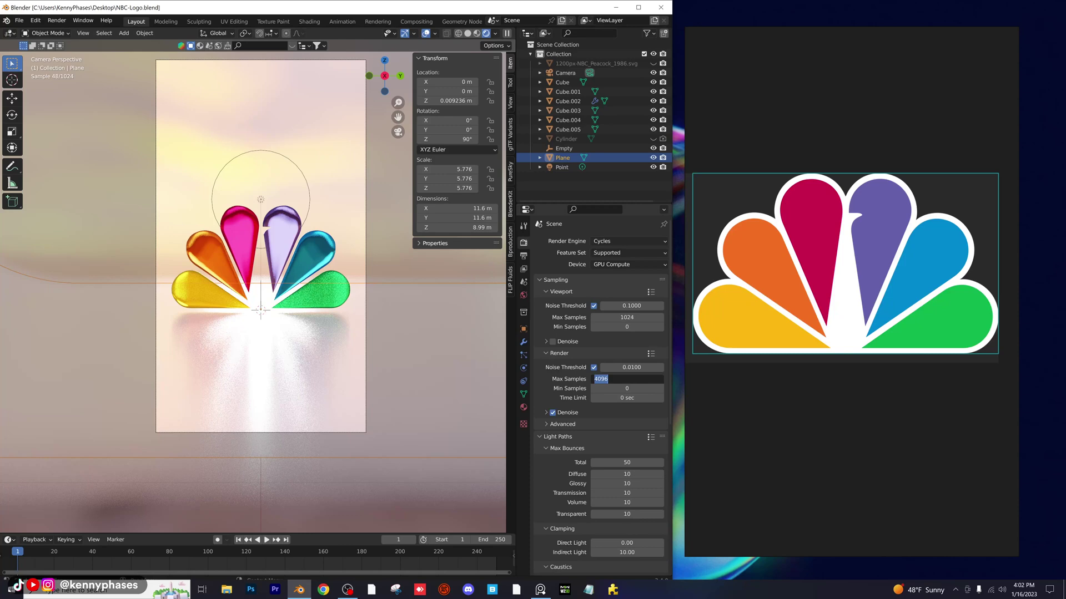
key(Return)
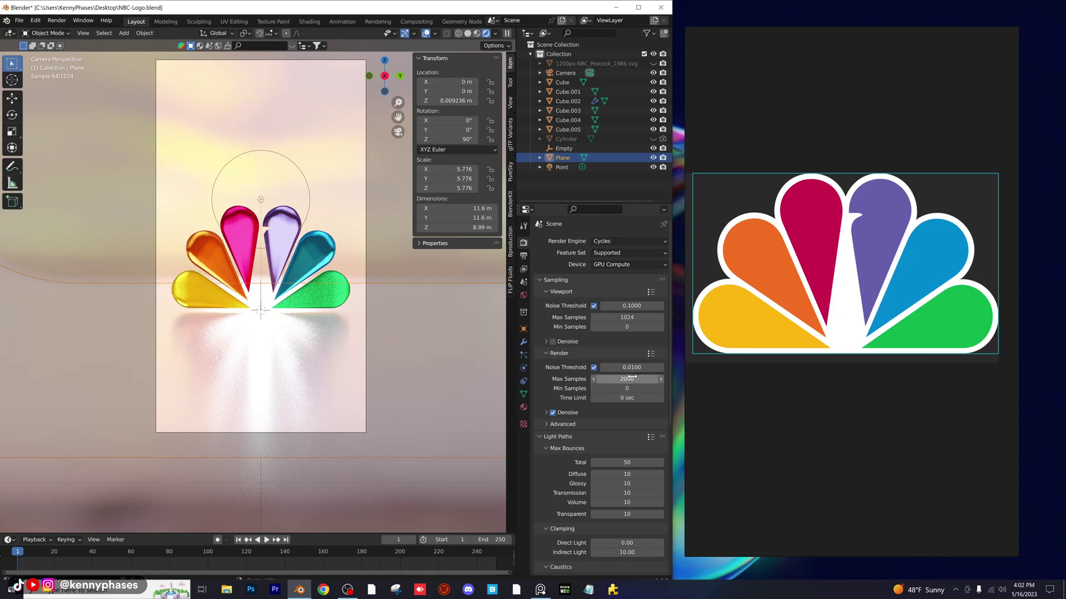
click(577, 413)
click(626, 427)
click(626, 438)
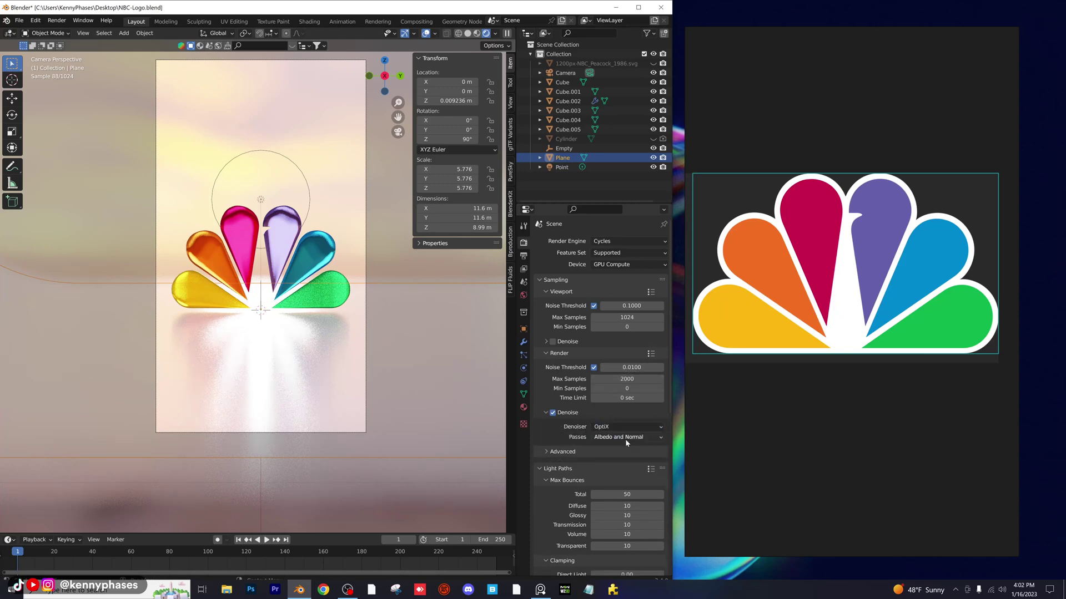
key(ctrl+s)
Try Fast GI Approximation in the render's light path settings, turn it back off, and save the file
scroll(613, 418, down, 6)
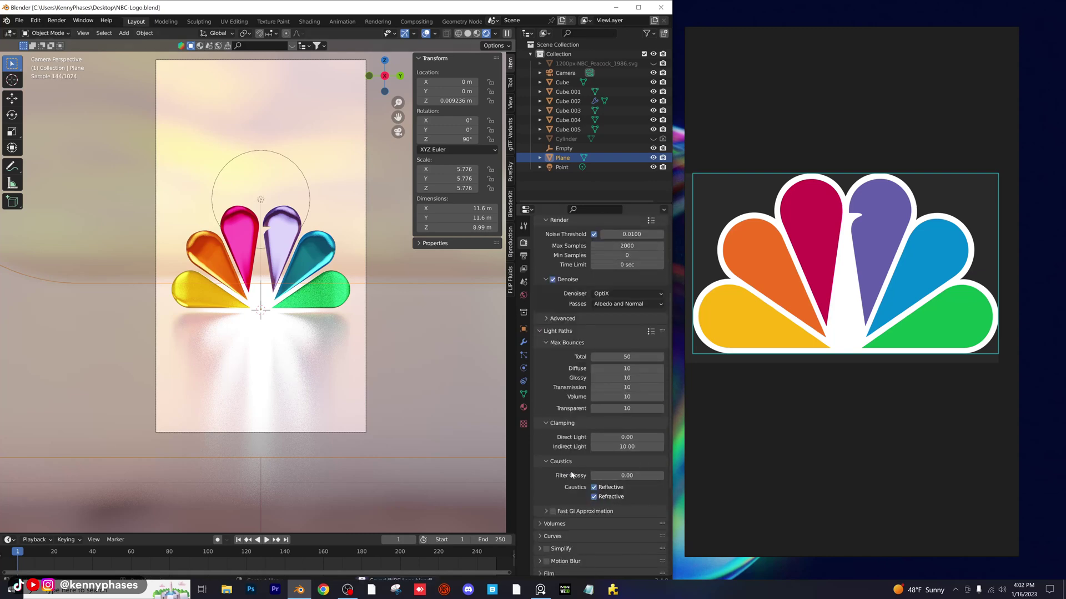
scroll(572, 475, down, 2)
scroll(577, 465, down, 3)
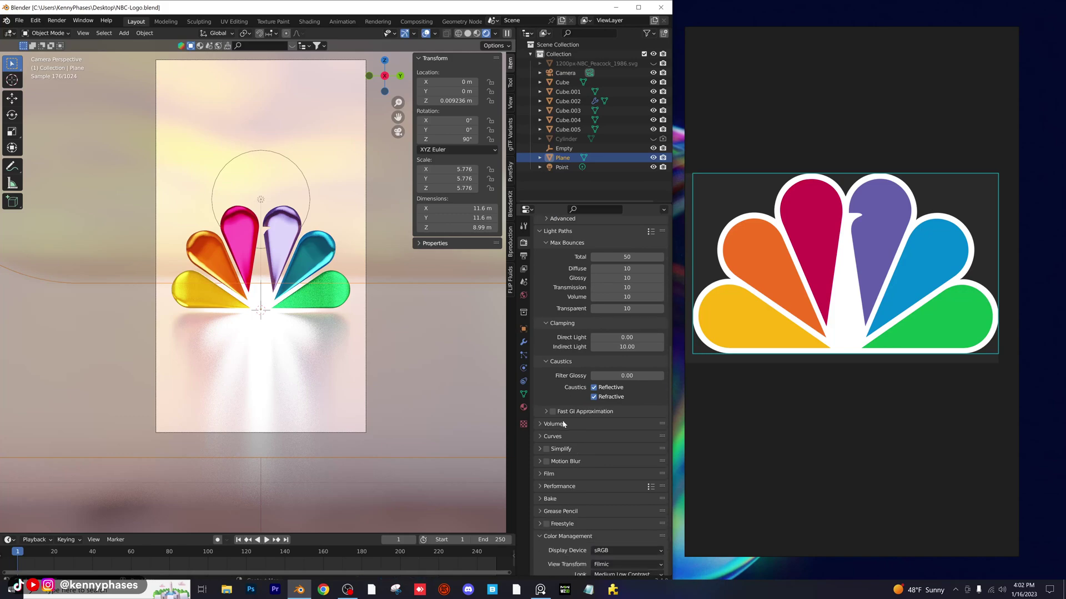
click(553, 412)
click(553, 412)
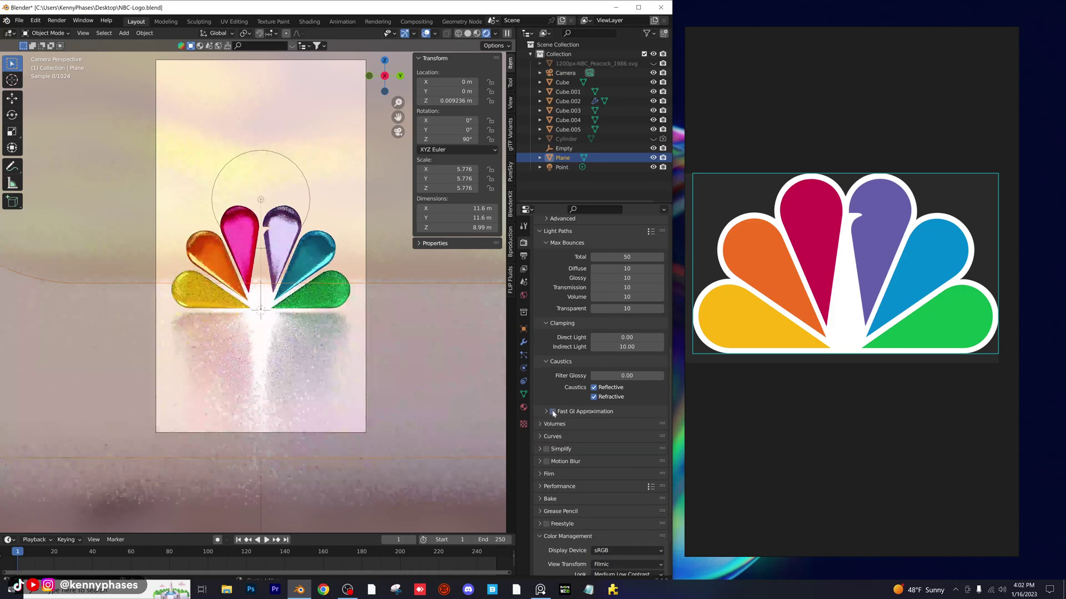
key(ctrl+s)
scroll(288, 259, up, 5)
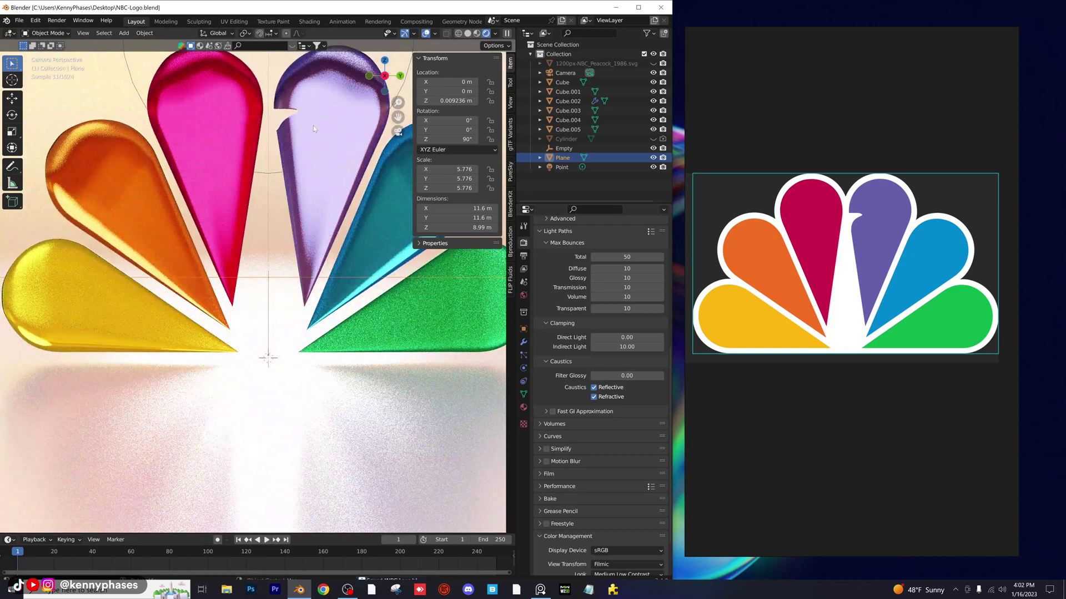
scroll(313, 273, down, 5)
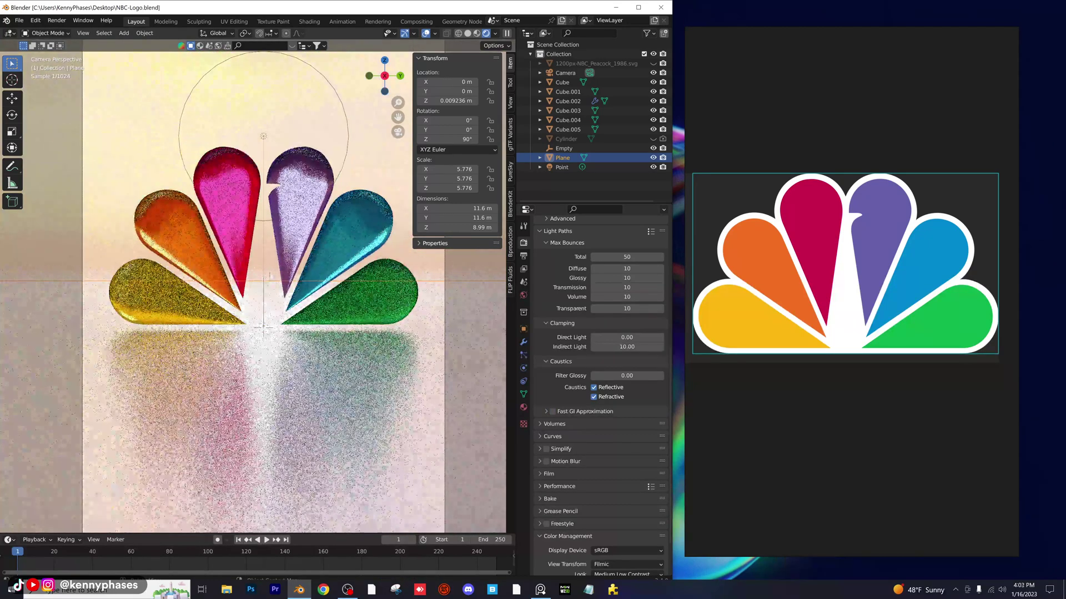
scroll(289, 259, down, 1)
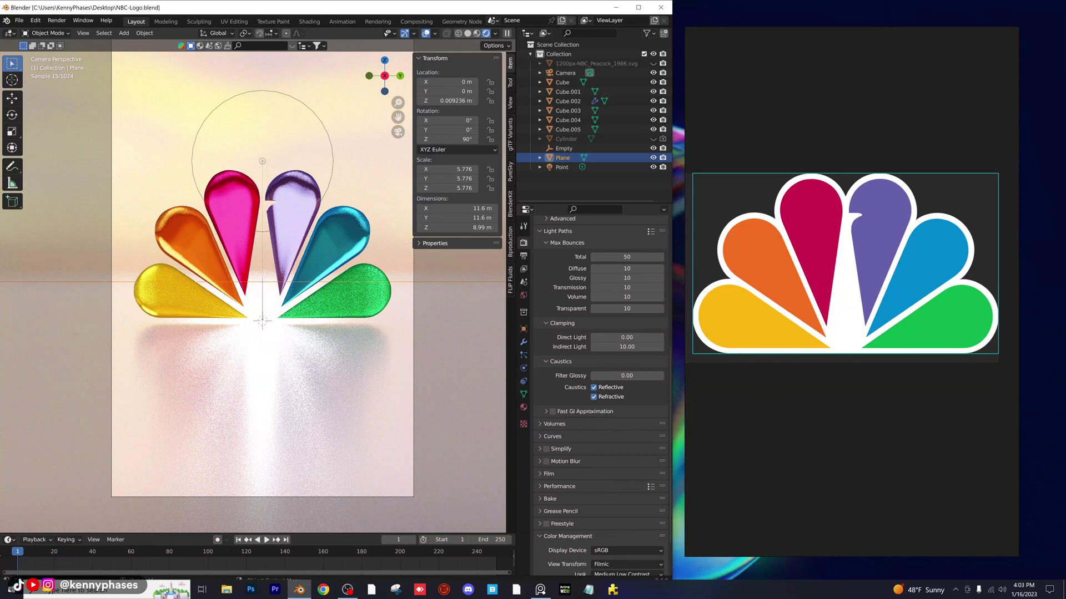
key(alt+Tab)
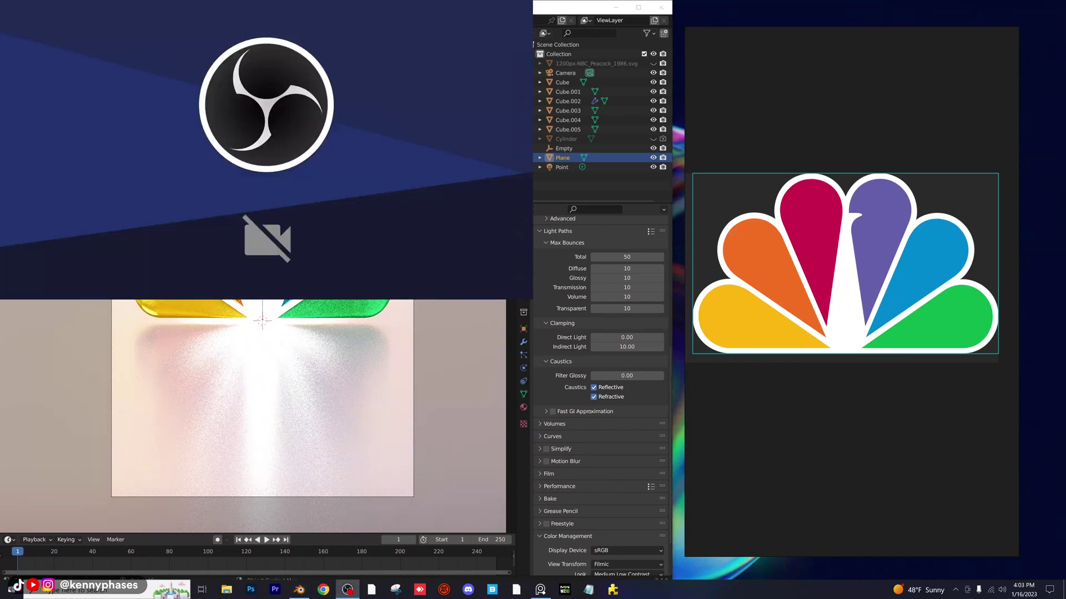
key(alt+Tab)
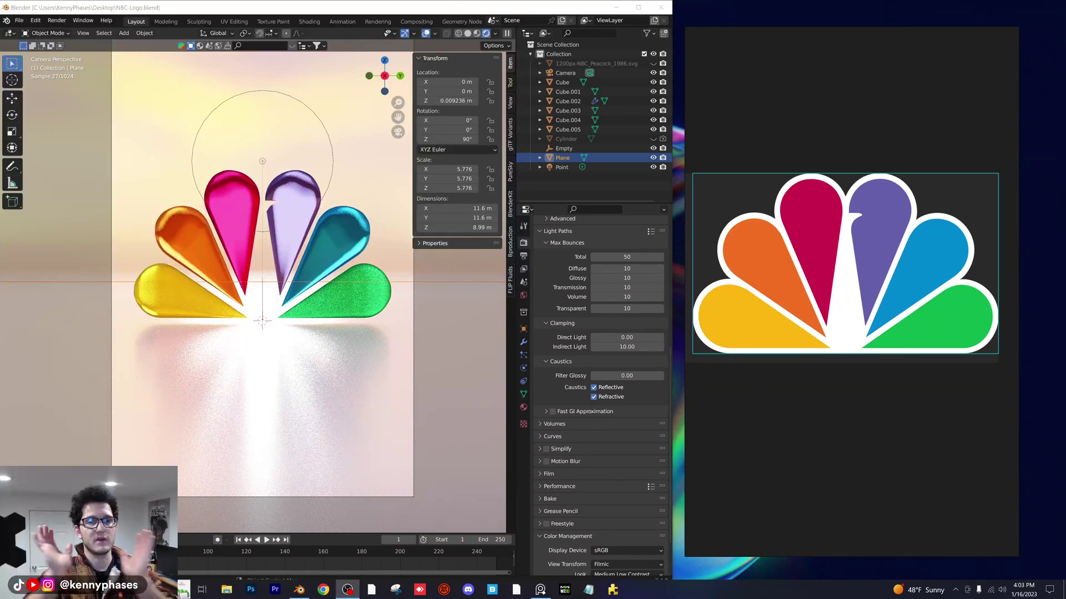